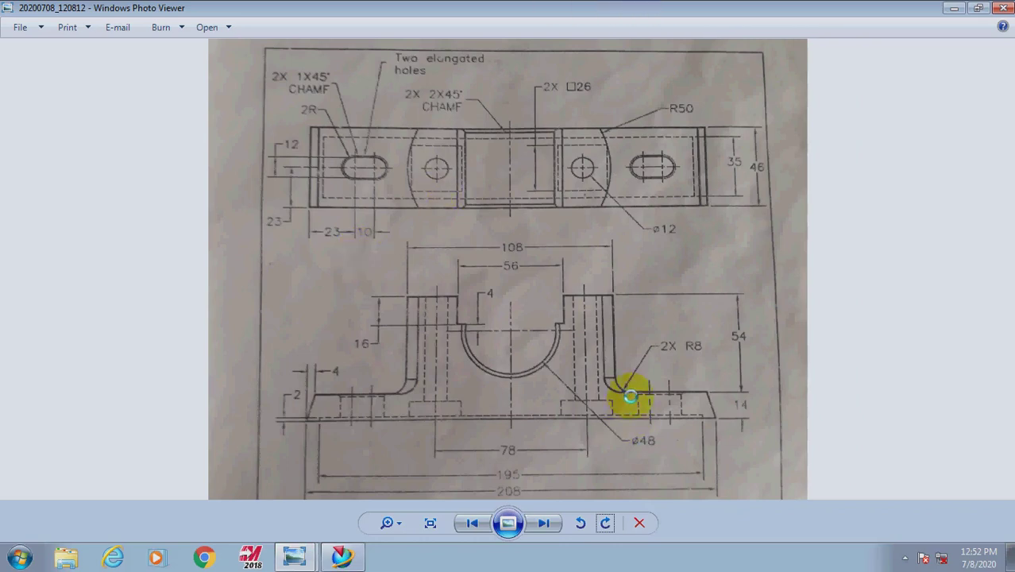
Step: Switch to NX 7.5 and load the Advanced with full menus role
{"action": "left_click", "coordinate": [342, 556]}
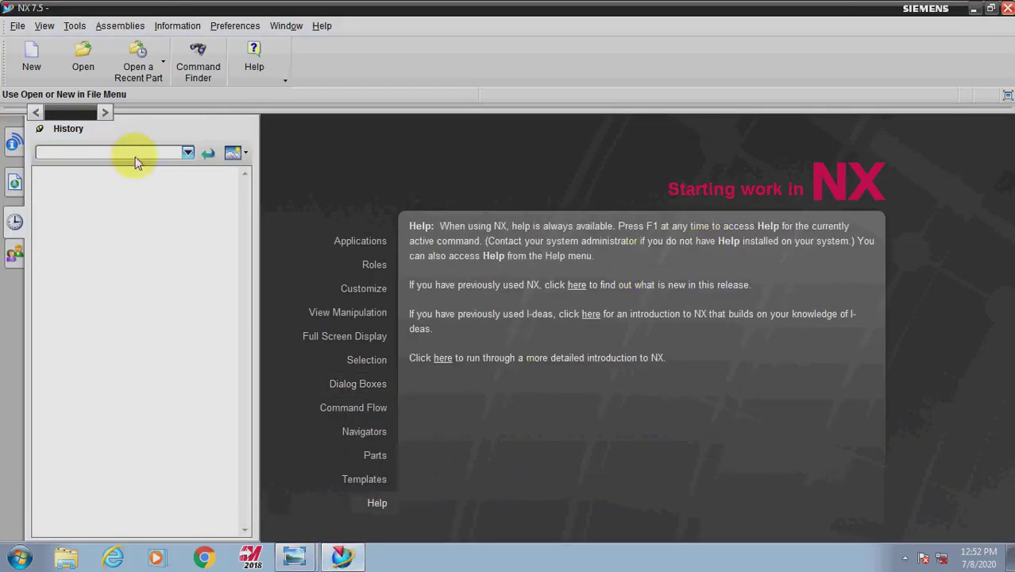
{"action": "left_click", "coordinate": [13, 256]}
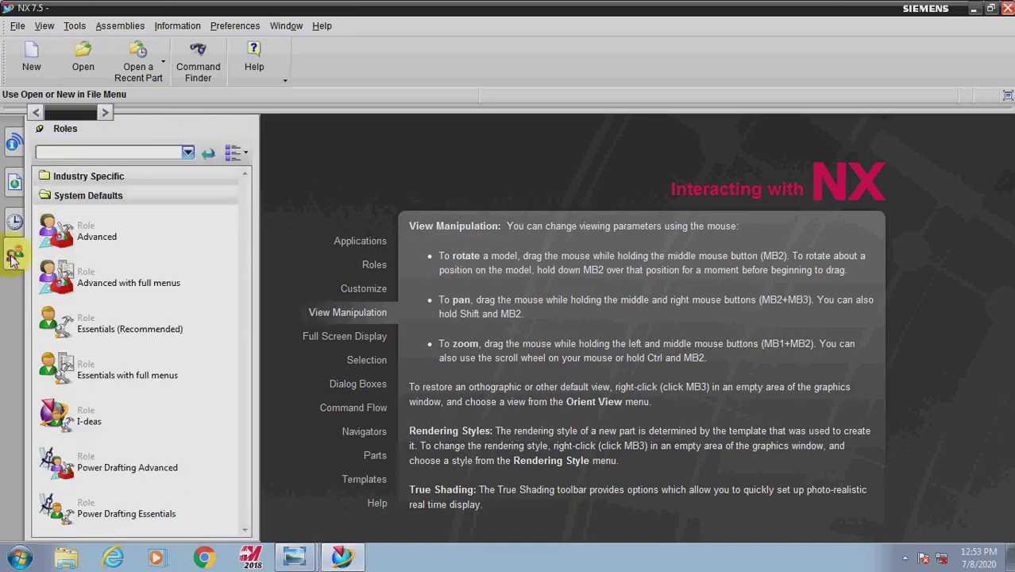
{"action": "left_click", "coordinate": [100, 283]}
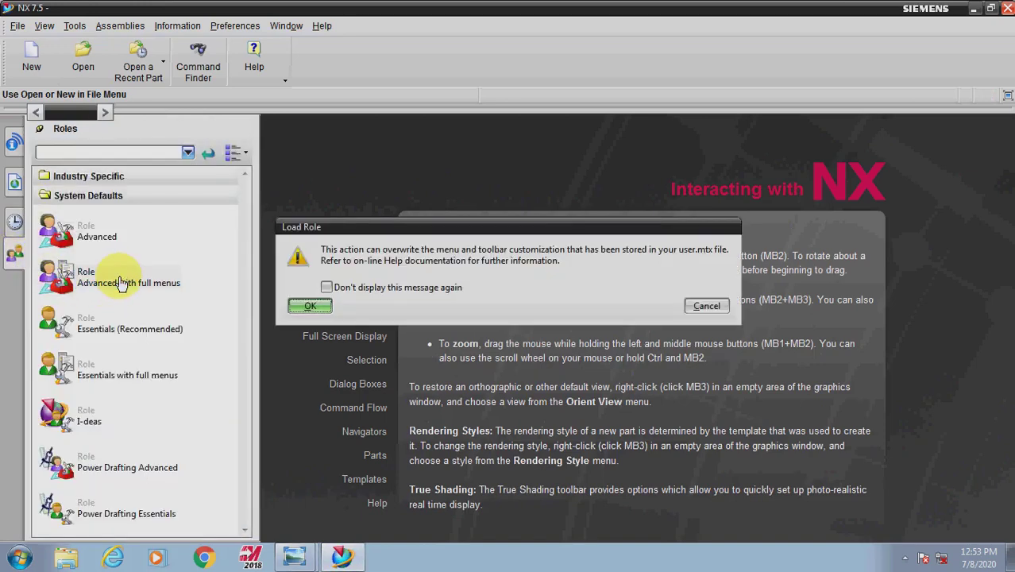
{"action": "left_click", "coordinate": [308, 307]}
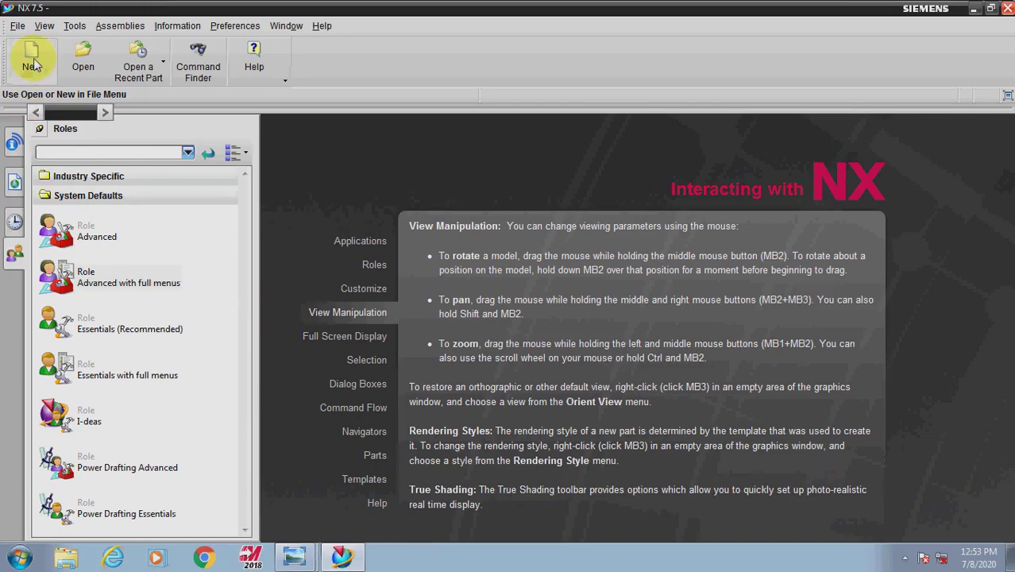
Step: Start a new part from the Model template, naming it base with millimeters as the units
{"action": "left_click", "coordinate": [32, 63]}
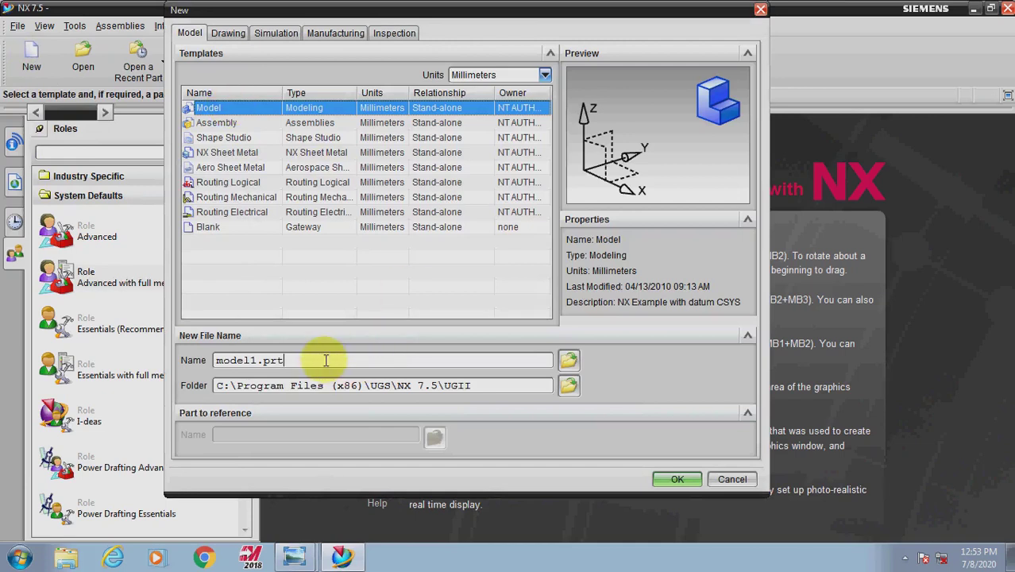
{"action": "type", "text": "base"}
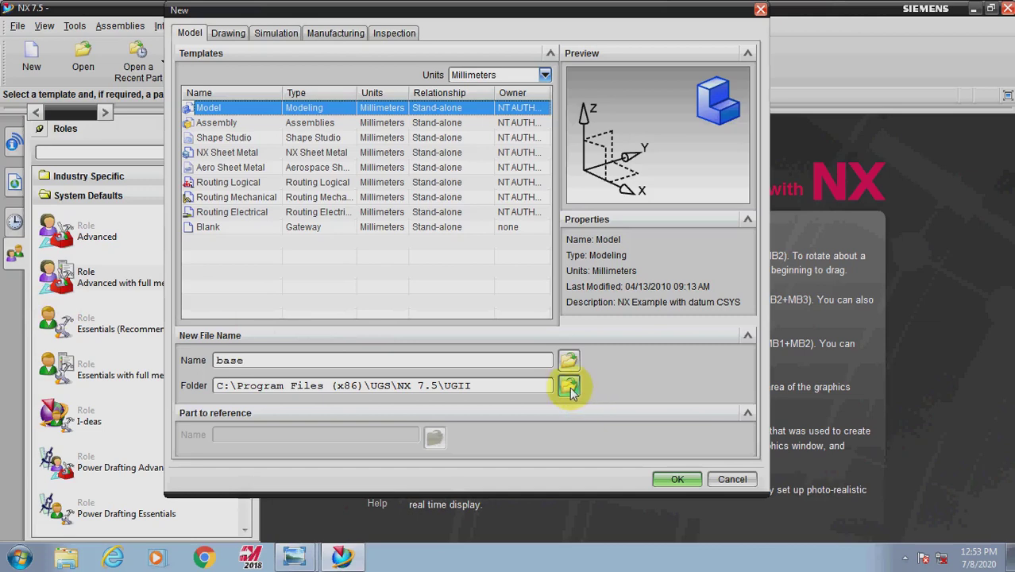
{"action": "left_click", "coordinate": [483, 76]}
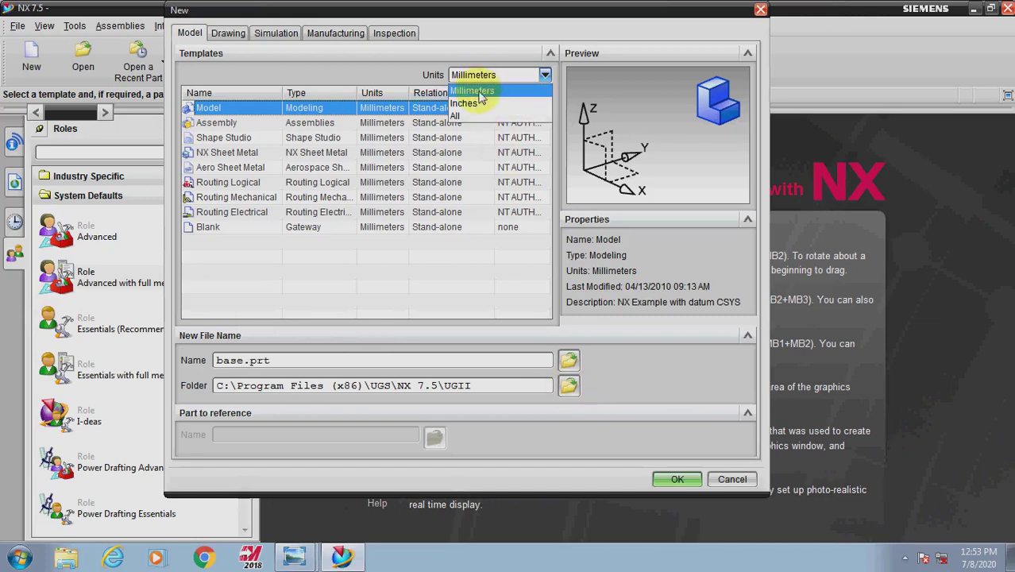
{"action": "left_click", "coordinate": [476, 91]}
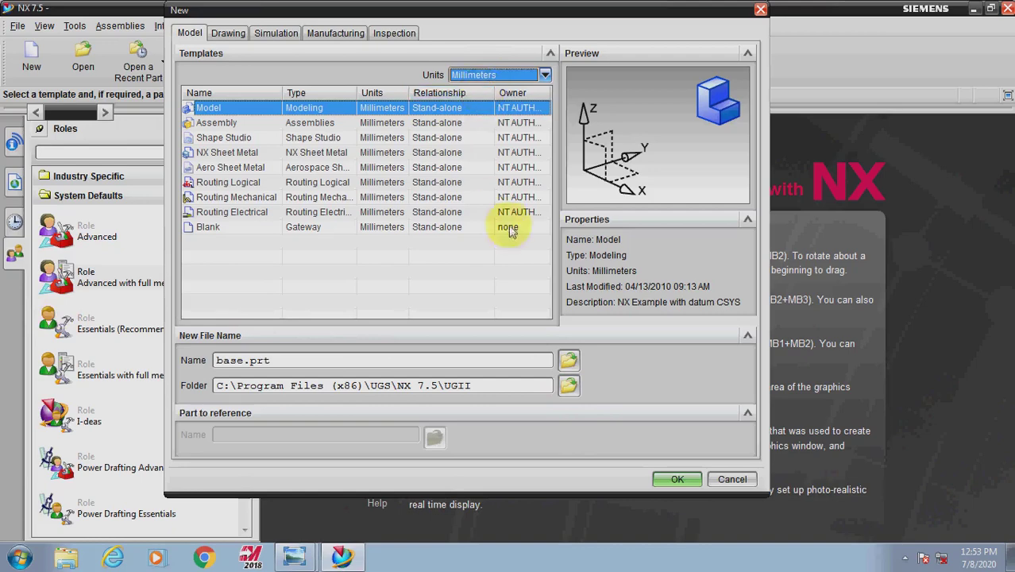
Step: Set the new part's folder to D:\SRRCET
{"action": "left_click", "coordinate": [568, 384]}
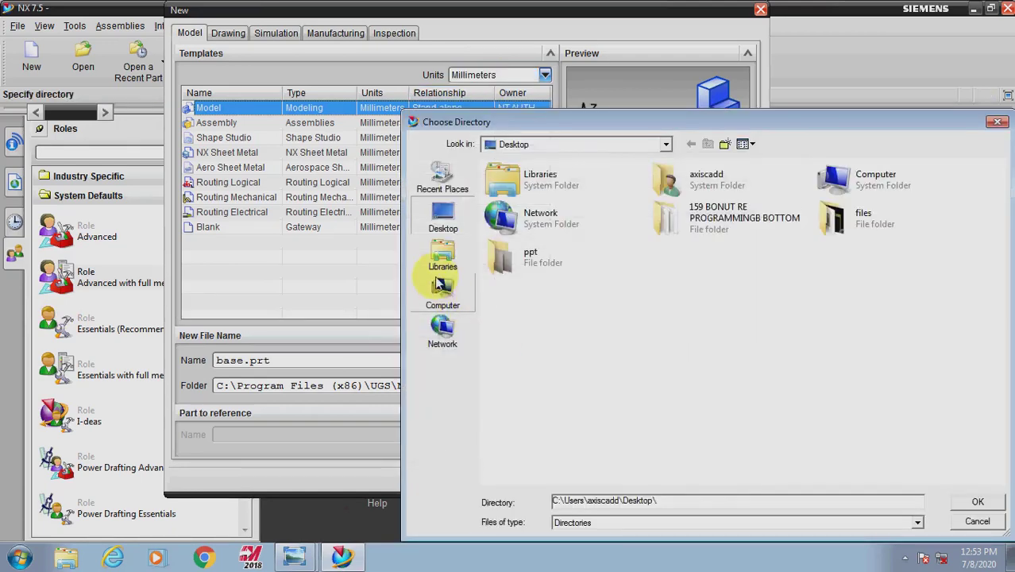
{"action": "left_click", "coordinate": [439, 286]}
{"action": "double_click", "coordinate": [717, 189]}
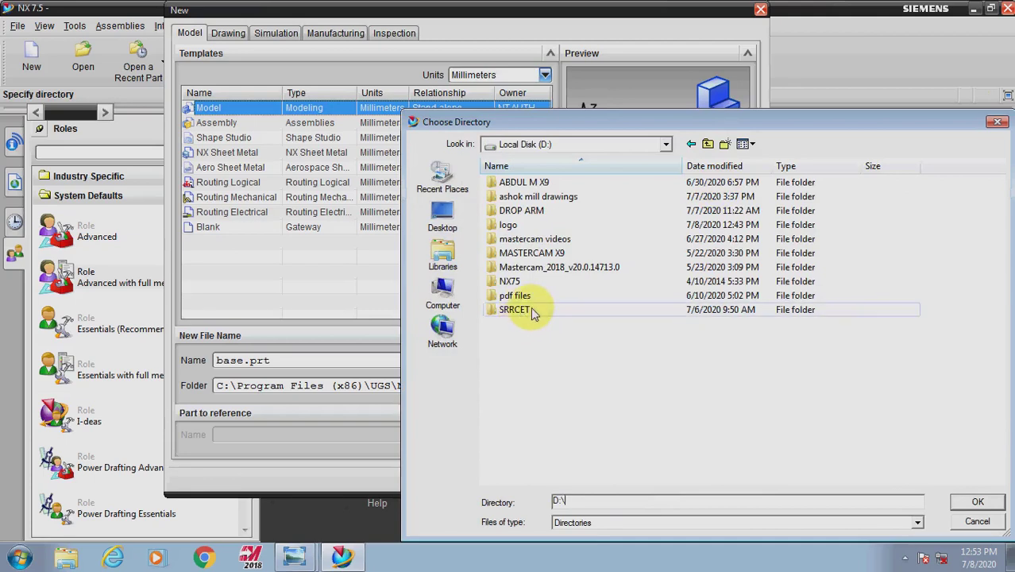
{"action": "left_click", "coordinate": [526, 315]}
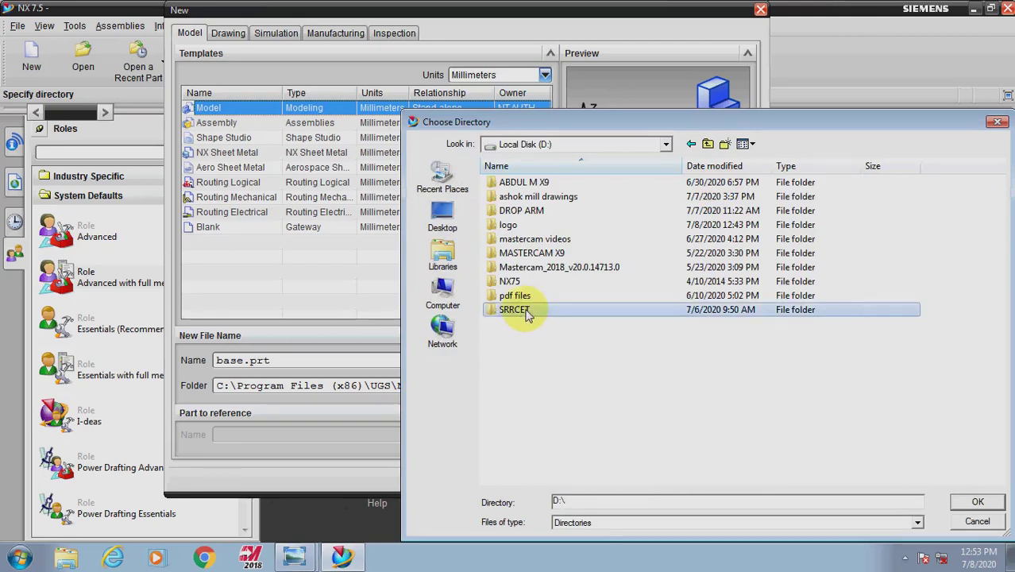
{"action": "double_click", "coordinate": [526, 315]}
{"action": "left_click", "coordinate": [977, 502]}
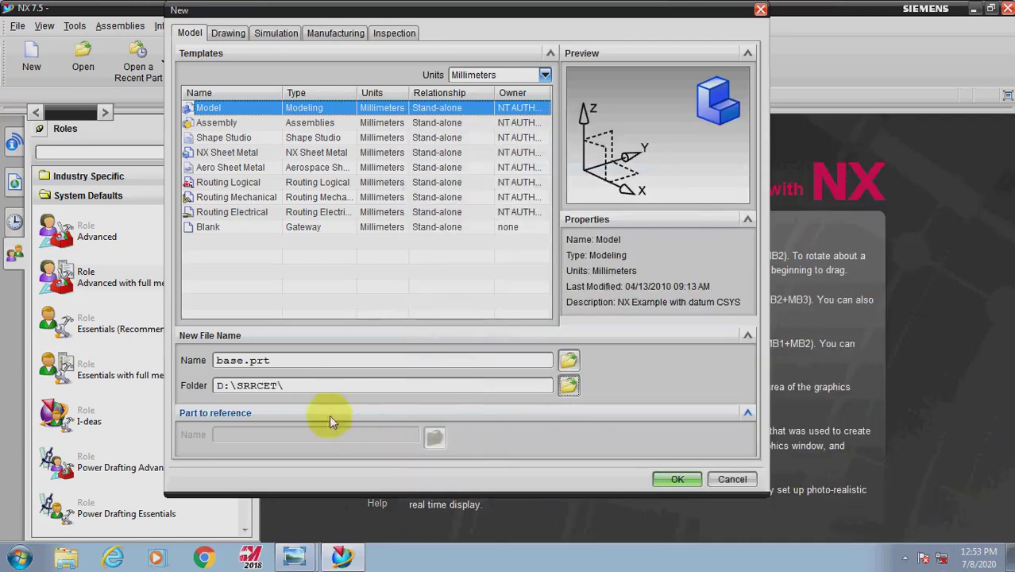
Step: Check the new part's file name and folder, and create base.prt
{"action": "left_click", "coordinate": [311, 384]}
{"action": "left_click", "coordinate": [276, 360]}
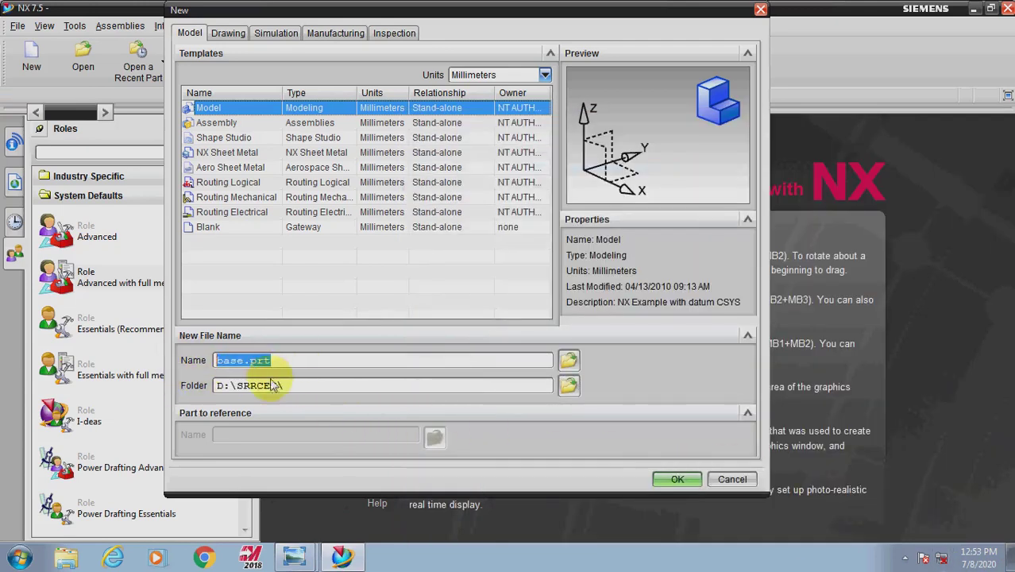
{"action": "left_click_drag", "start_coordinate": [283, 385], "coordinate": [201, 385]}
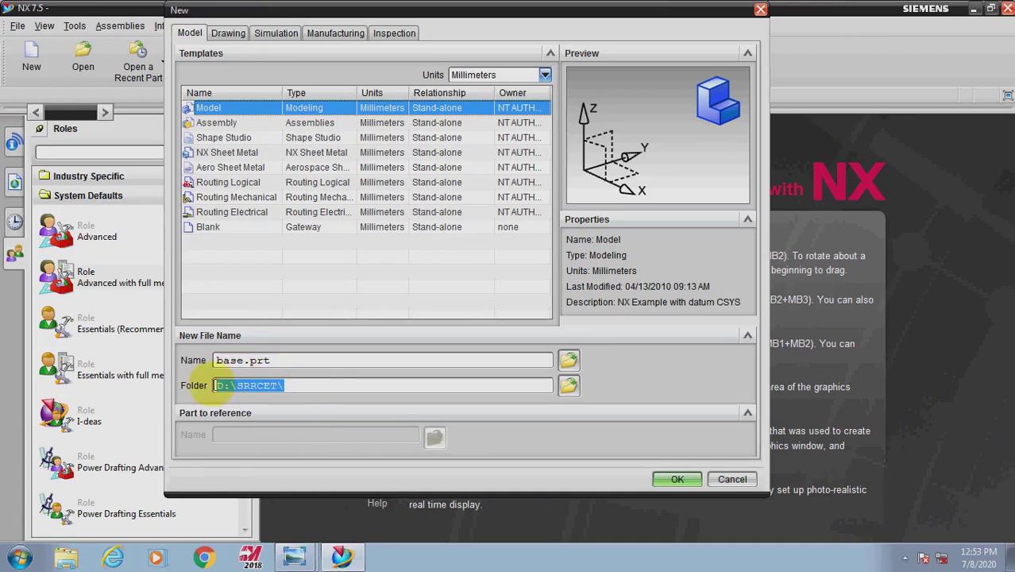
{"action": "left_click", "coordinate": [282, 360]}
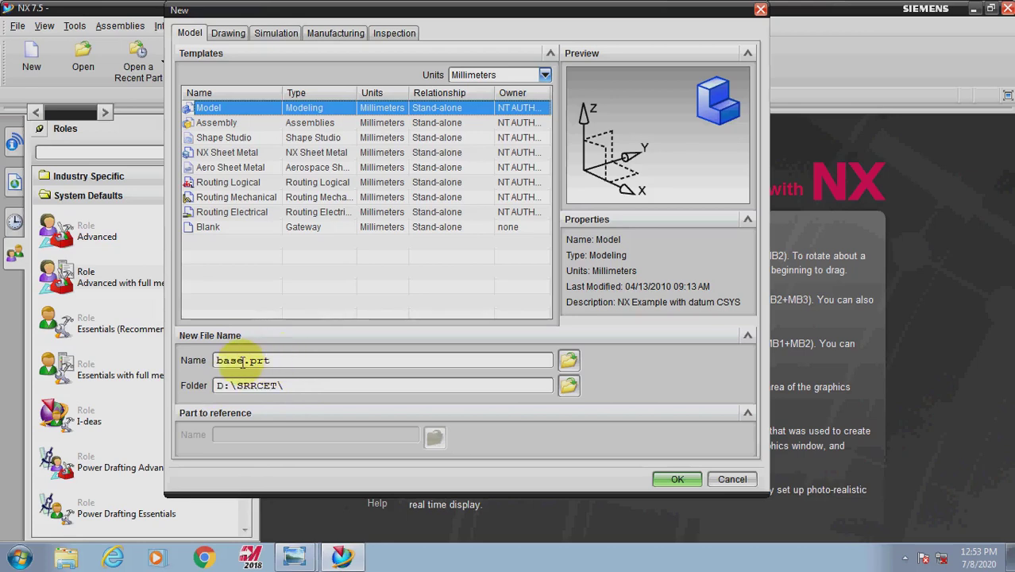
{"action": "left_click_drag", "start_coordinate": [244, 359], "coordinate": [288, 361]}
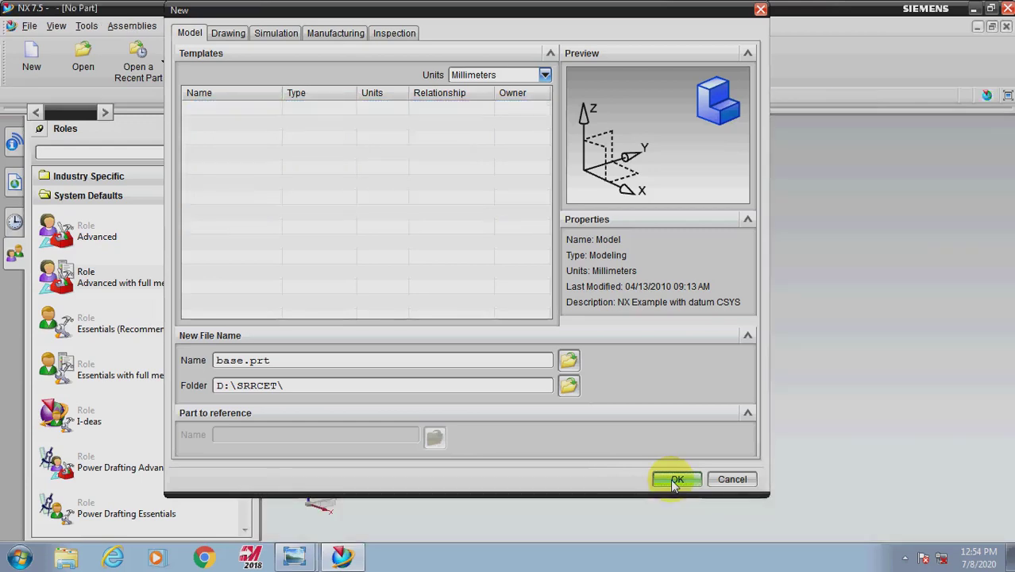
{"action": "left_click", "coordinate": [904, 556]}
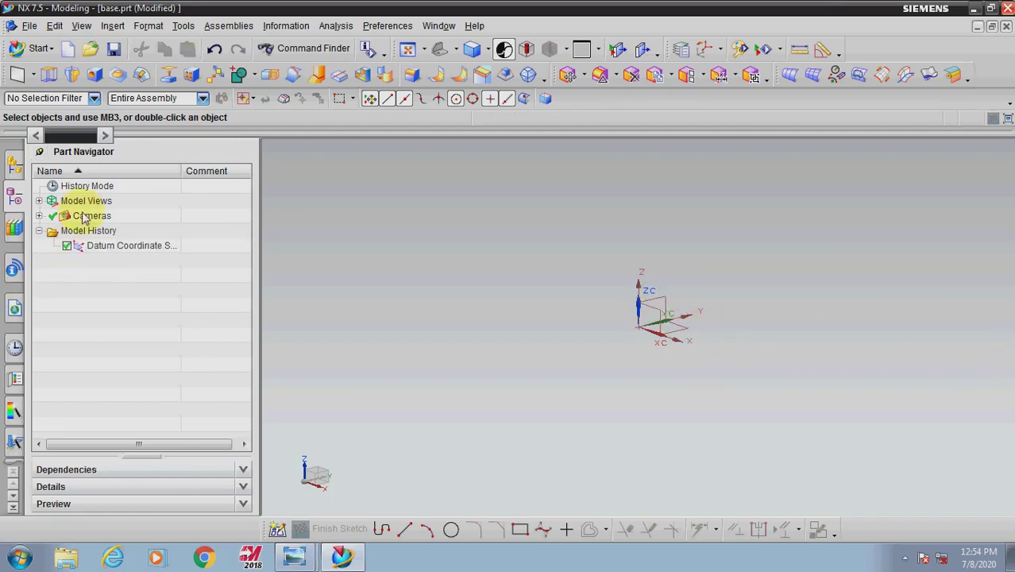
{"action": "left_click", "coordinate": [16, 169]}
{"action": "left_click", "coordinate": [14, 197]}
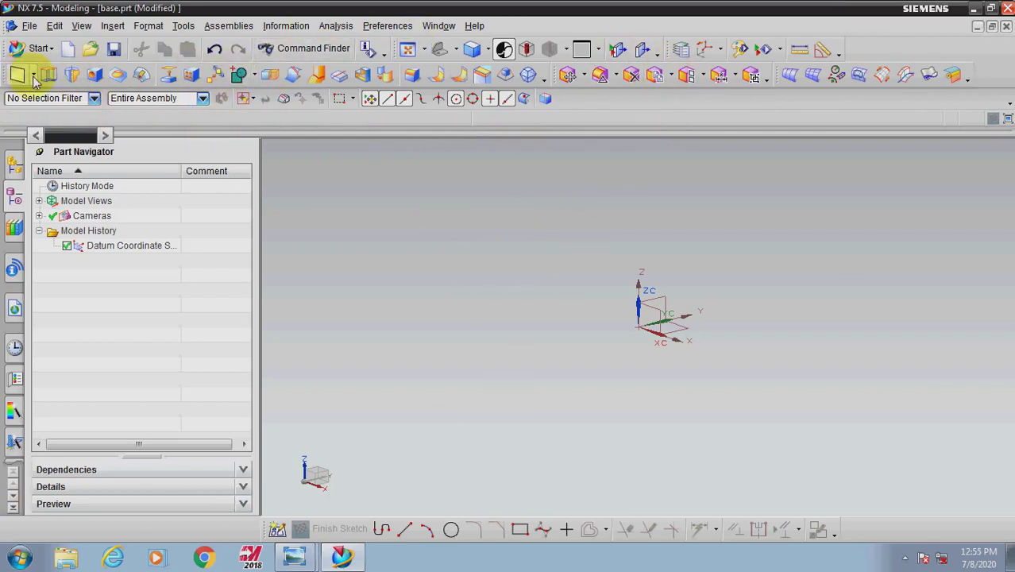
Step: Remove the Extrude command from the Feature toolbar
{"action": "left_click", "coordinate": [545, 82]}
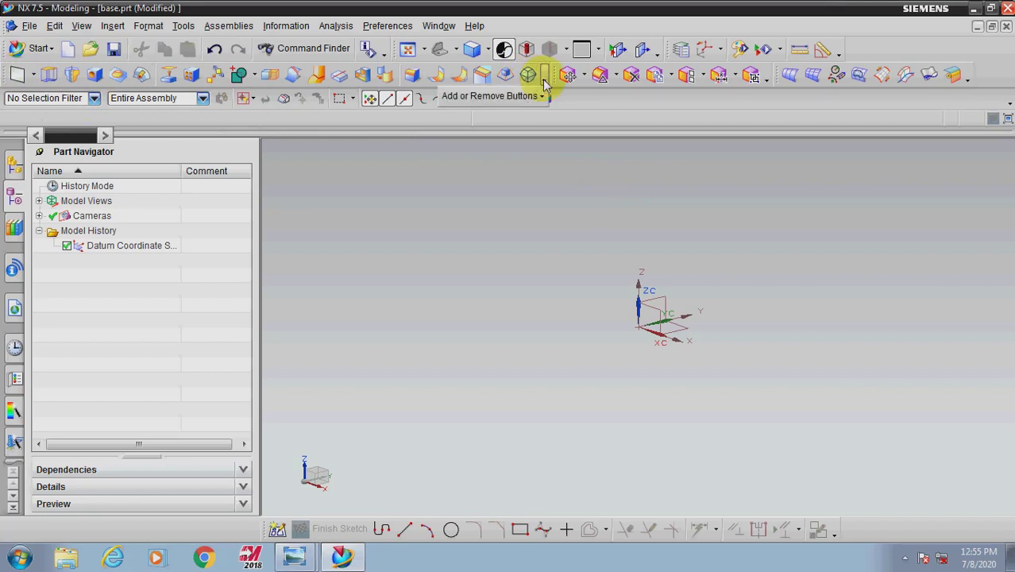
{"action": "mouse_move", "coordinate": [540, 102]}
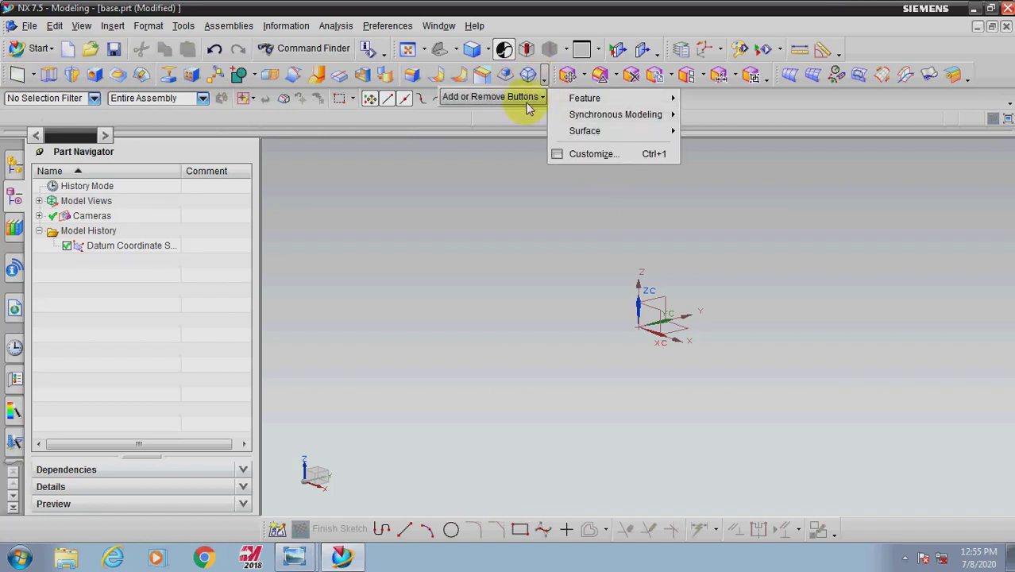
{"action": "mouse_move", "coordinate": [588, 97]}
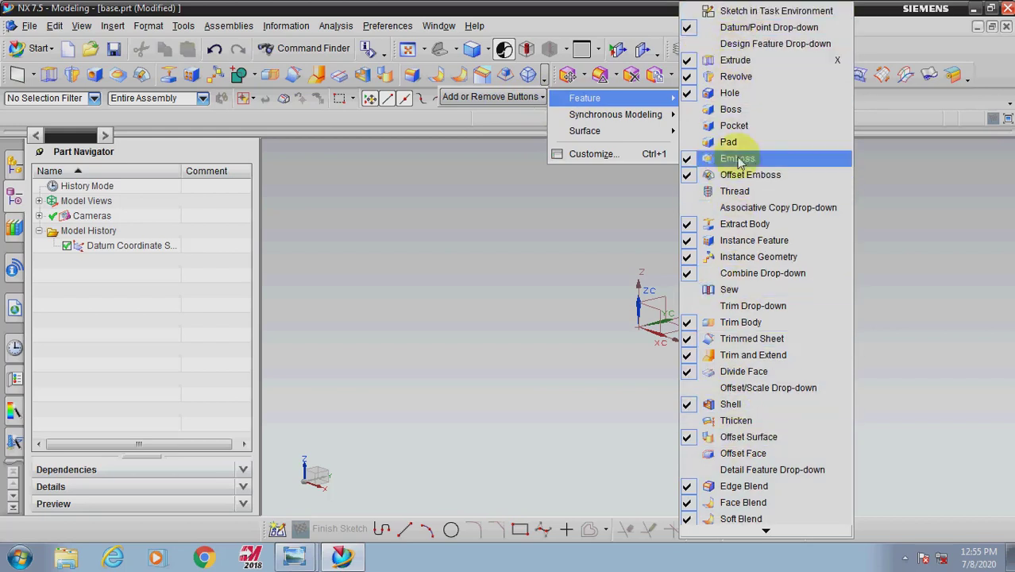
{"action": "left_click", "coordinate": [728, 62]}
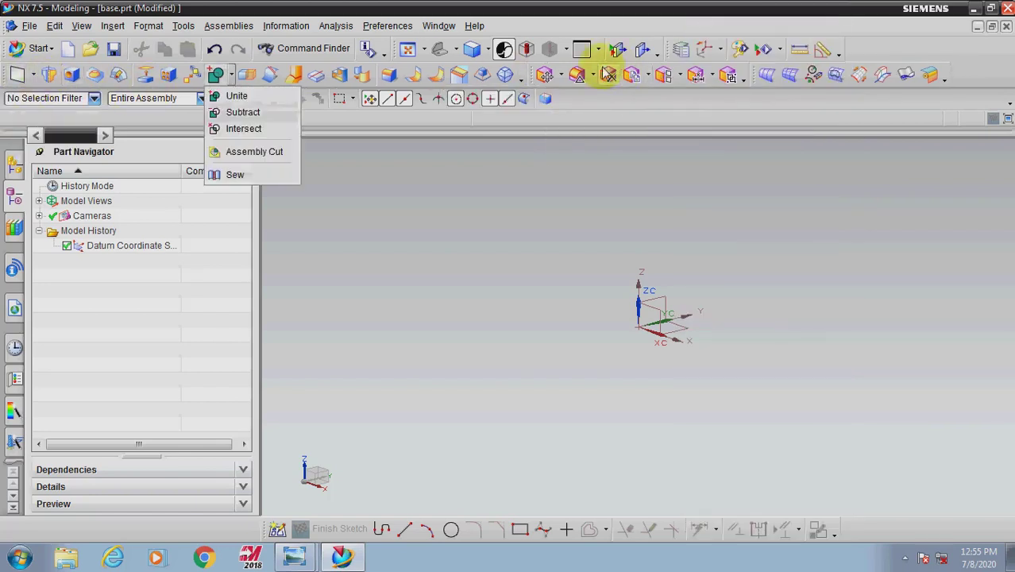
Step: Show the Extrude and Sketch in Task Environment commands on the Feature toolbar
{"action": "left_click", "coordinate": [521, 76]}
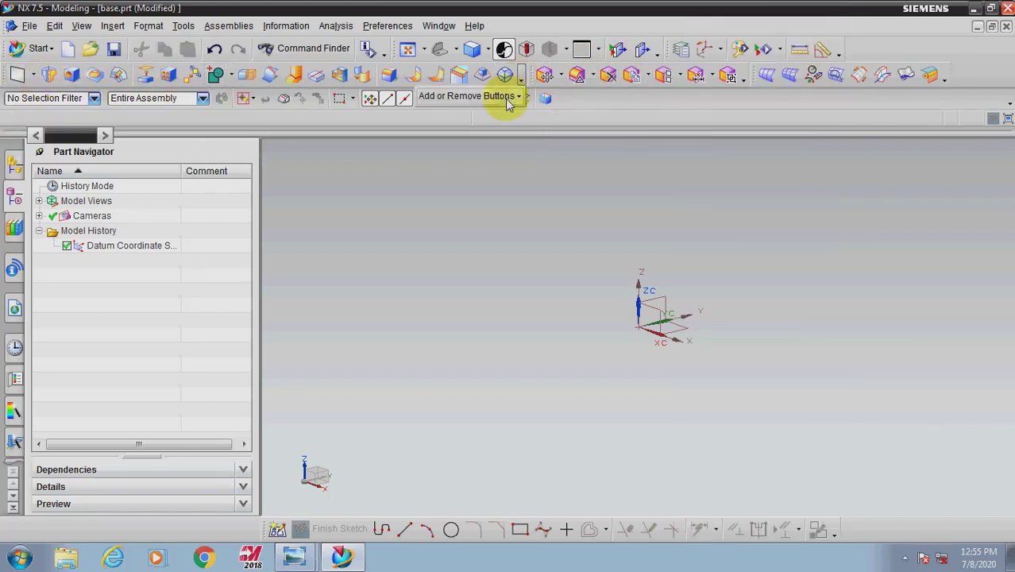
{"action": "mouse_move", "coordinate": [500, 97]}
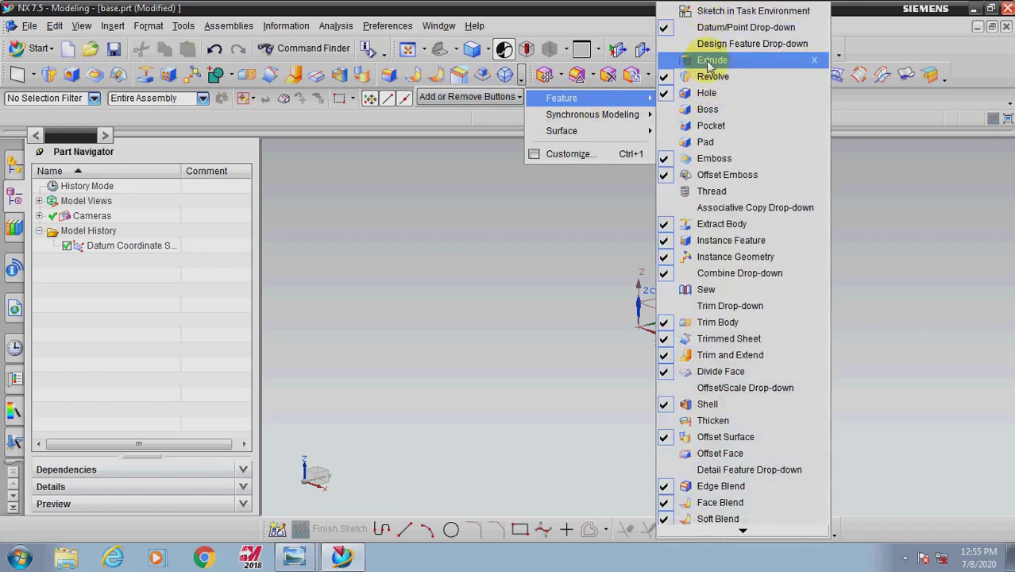
{"action": "left_click", "coordinate": [712, 60]}
{"action": "left_click", "coordinate": [713, 12]}
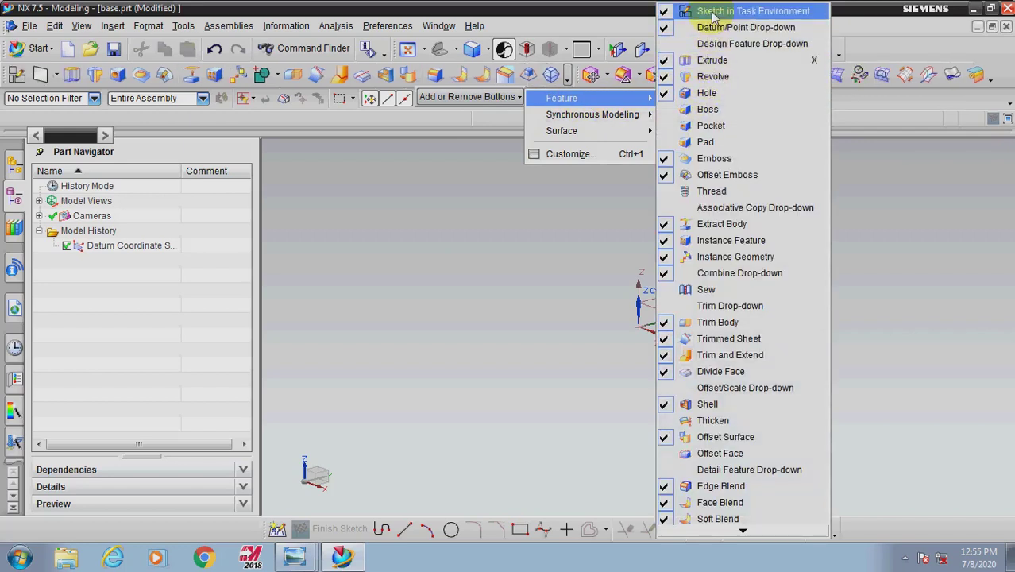
{"action": "left_click", "coordinate": [489, 295]}
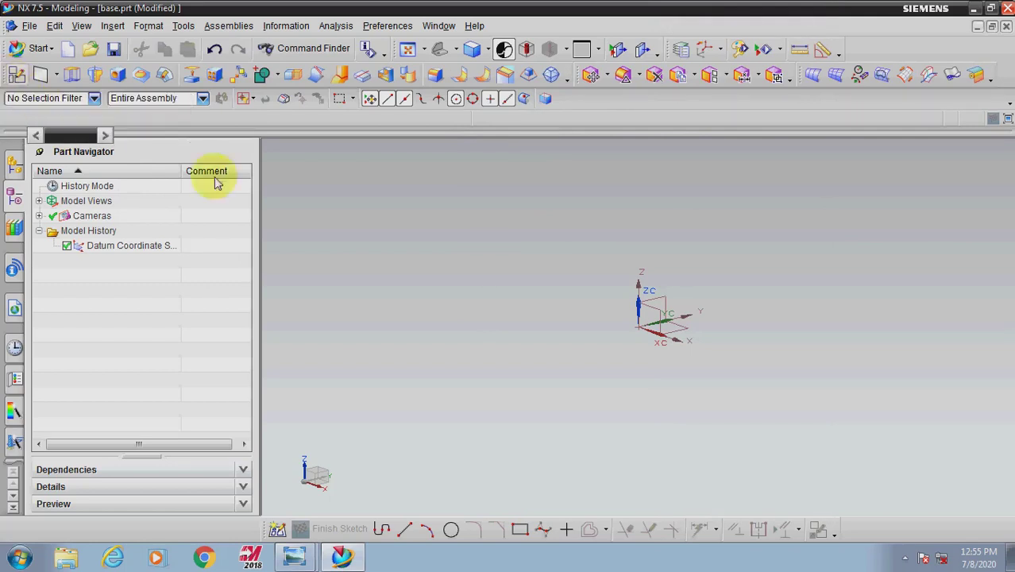
{"action": "left_click", "coordinate": [18, 77]}
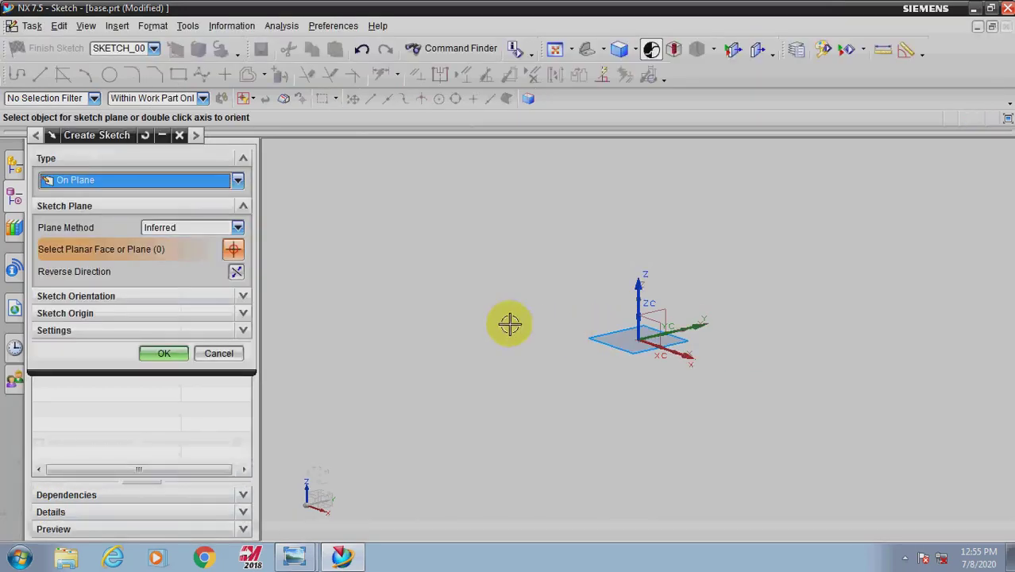
{"action": "left_click", "coordinate": [221, 353]}
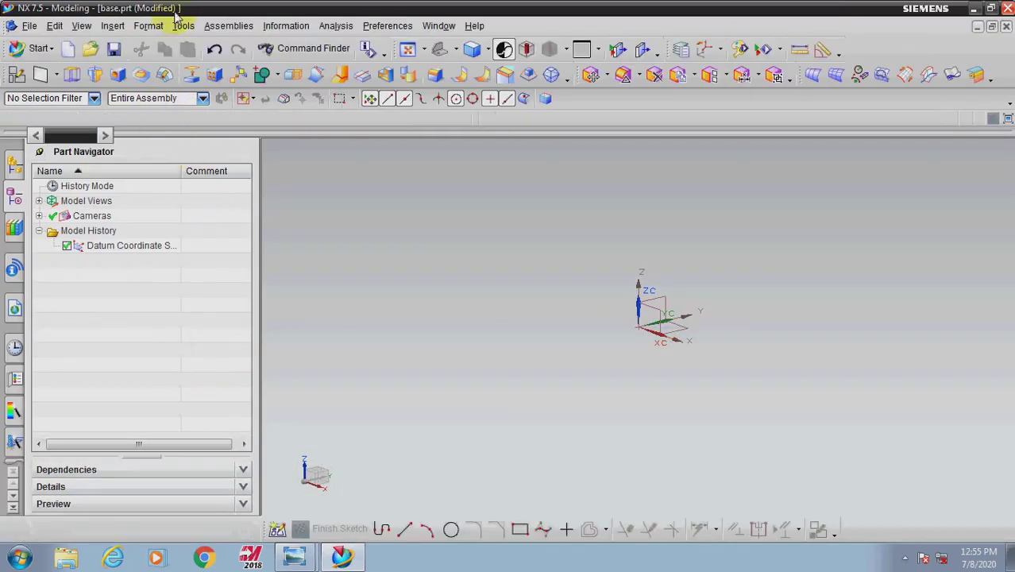
{"action": "left_click", "coordinate": [113, 26]}
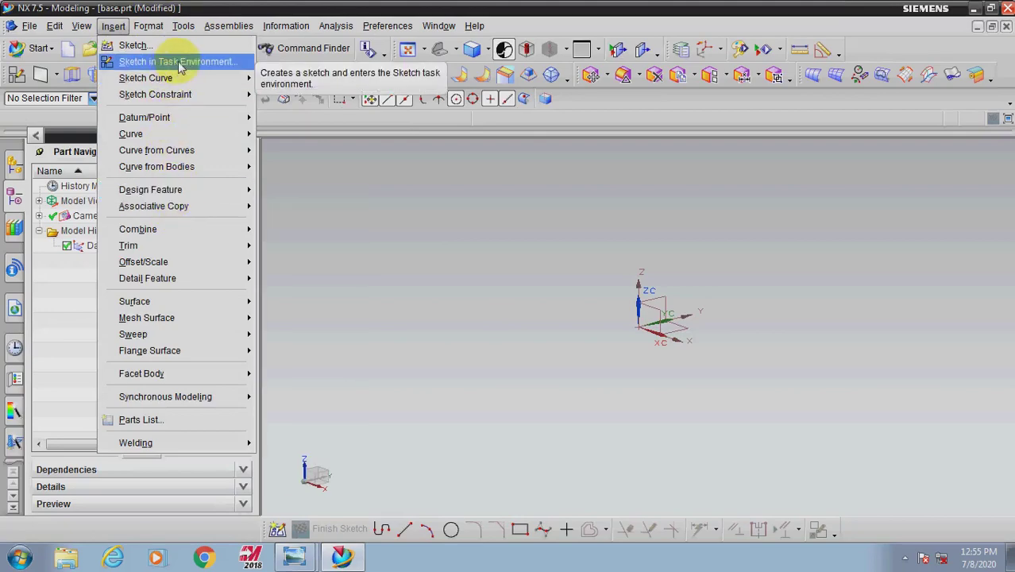
{"action": "left_click", "coordinate": [436, 236]}
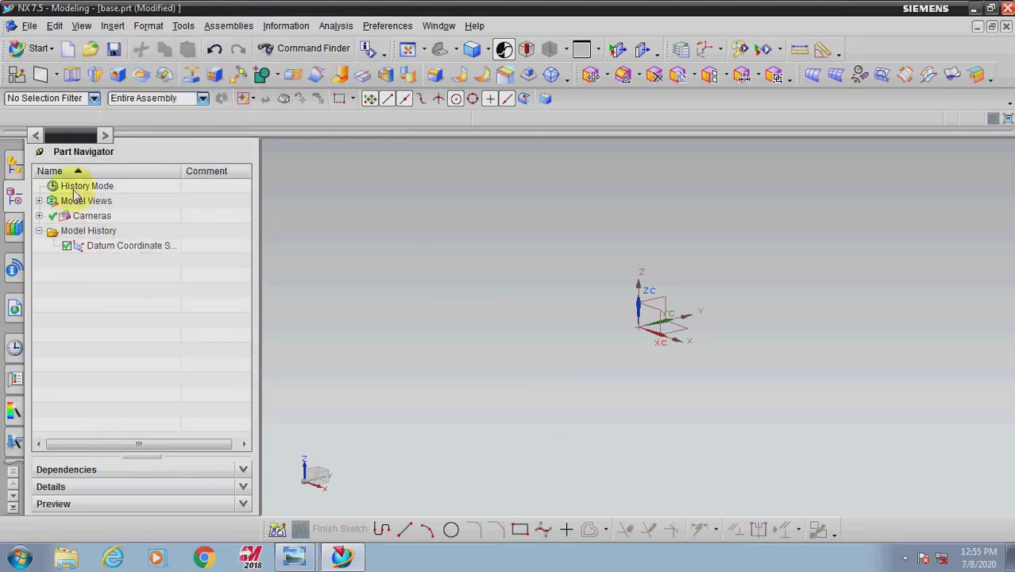
Step: Check the reference drawing and start a sketch in the task environment on the XZ datum plane
{"action": "left_click", "coordinate": [18, 77]}
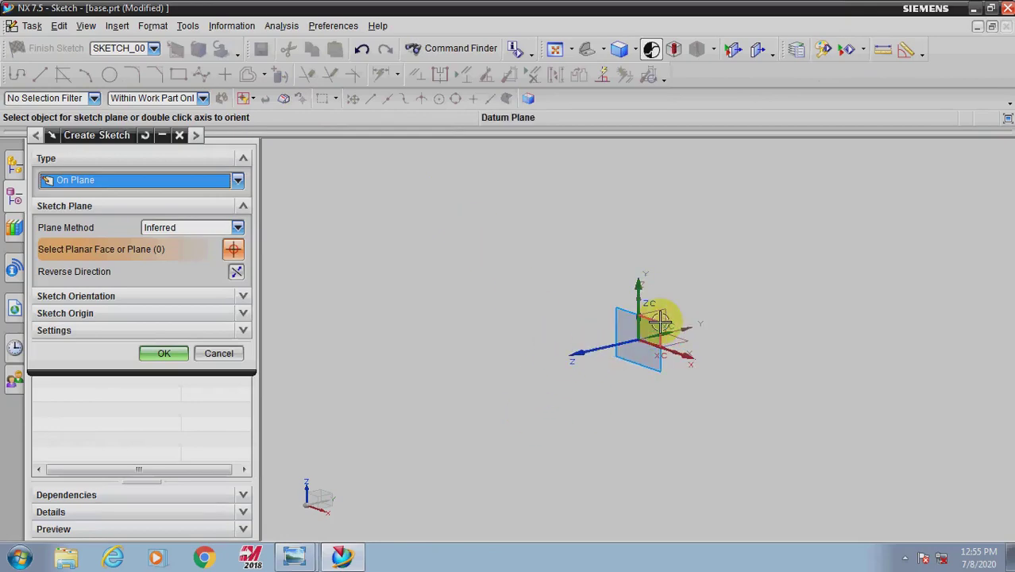
{"action": "left_click", "coordinate": [298, 558]}
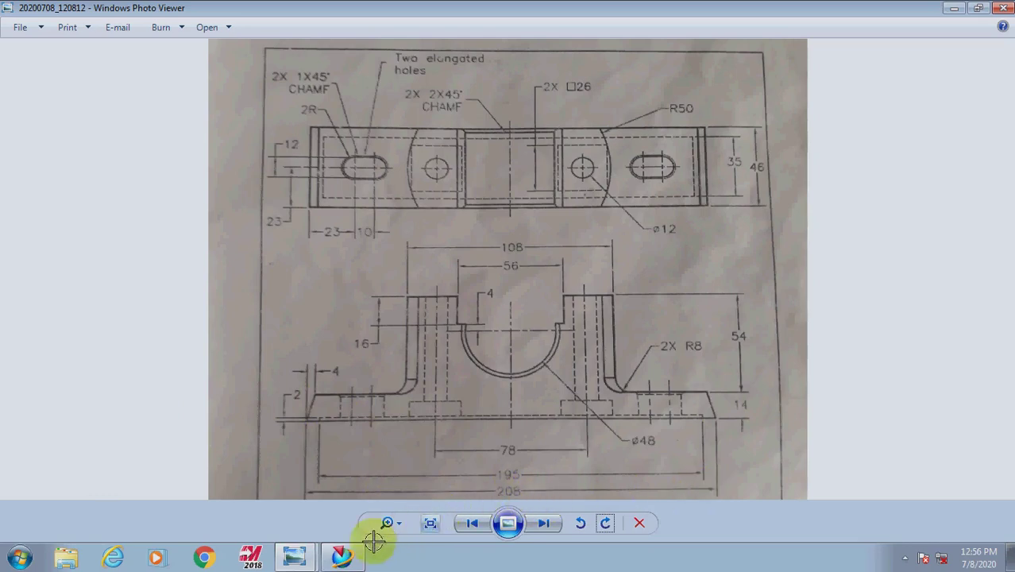
{"action": "key", "text": "Right"}
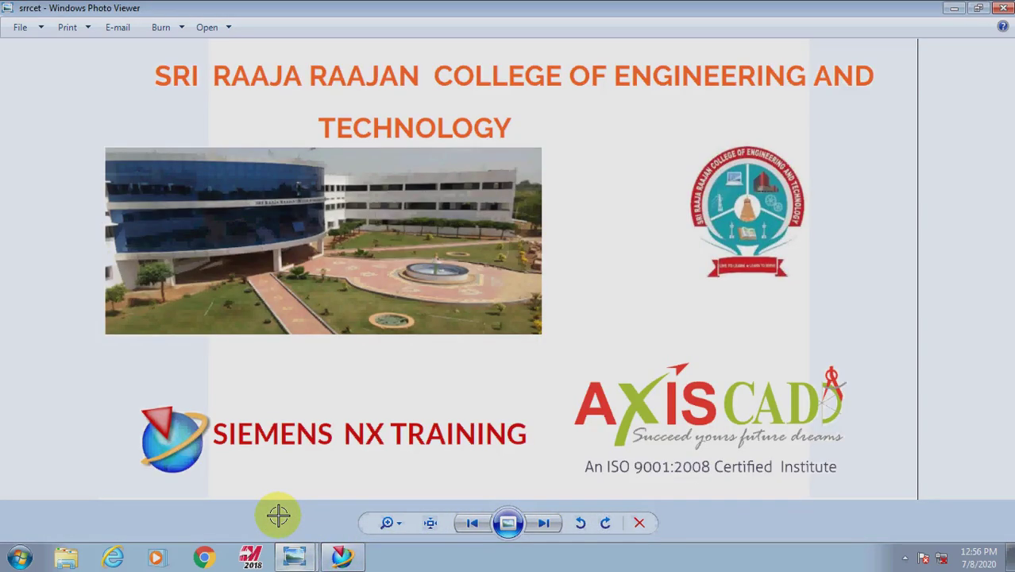
{"action": "key", "text": "Left"}
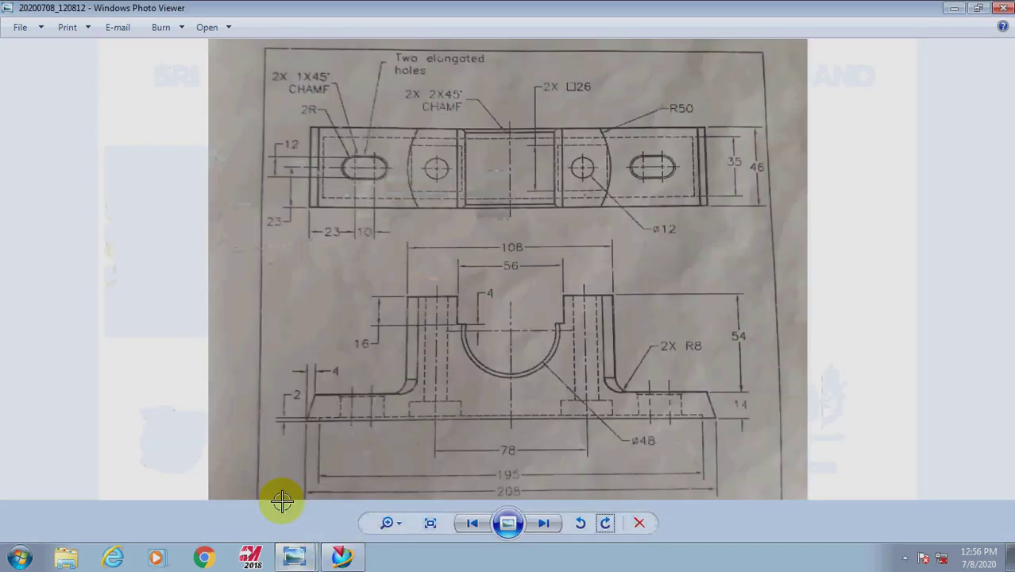
{"action": "left_click", "coordinate": [343, 557]}
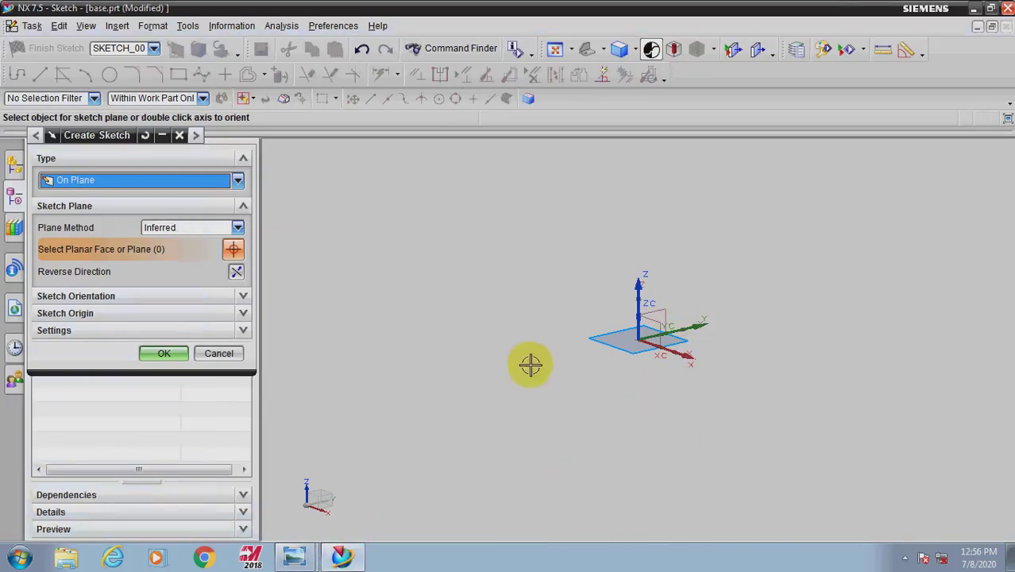
{"action": "left_click", "coordinate": [647, 329]}
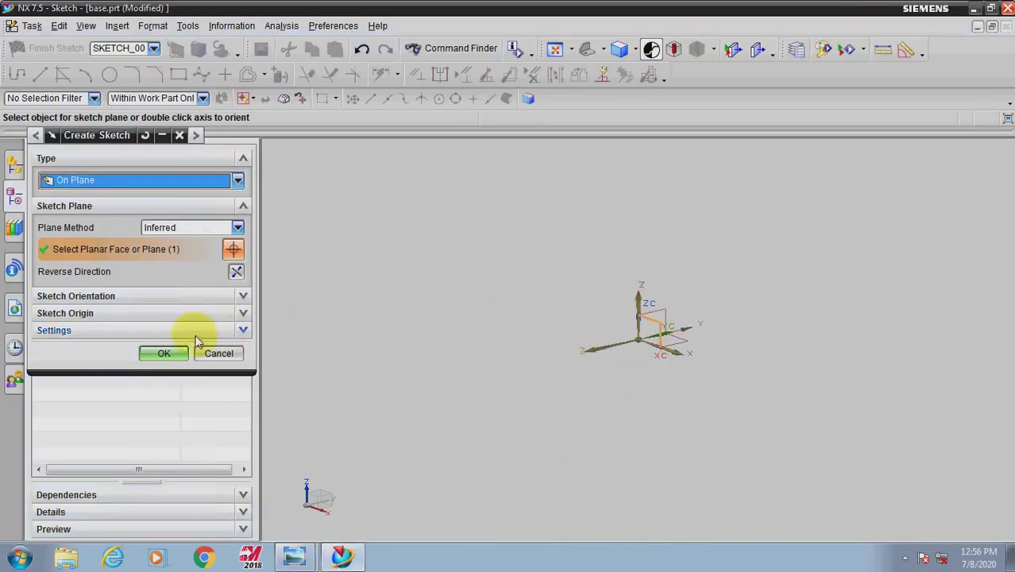
{"action": "left_click", "coordinate": [159, 355]}
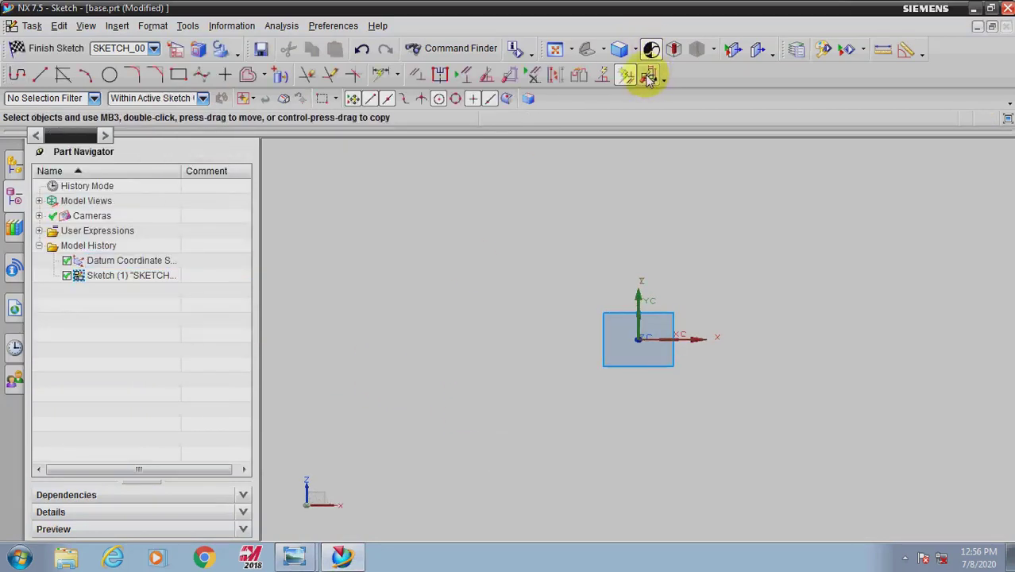
Step: Draw a long horizontal line just below the sketch origin, extending to both sides of the vertical axis
{"action": "left_click", "coordinate": [40, 74]}
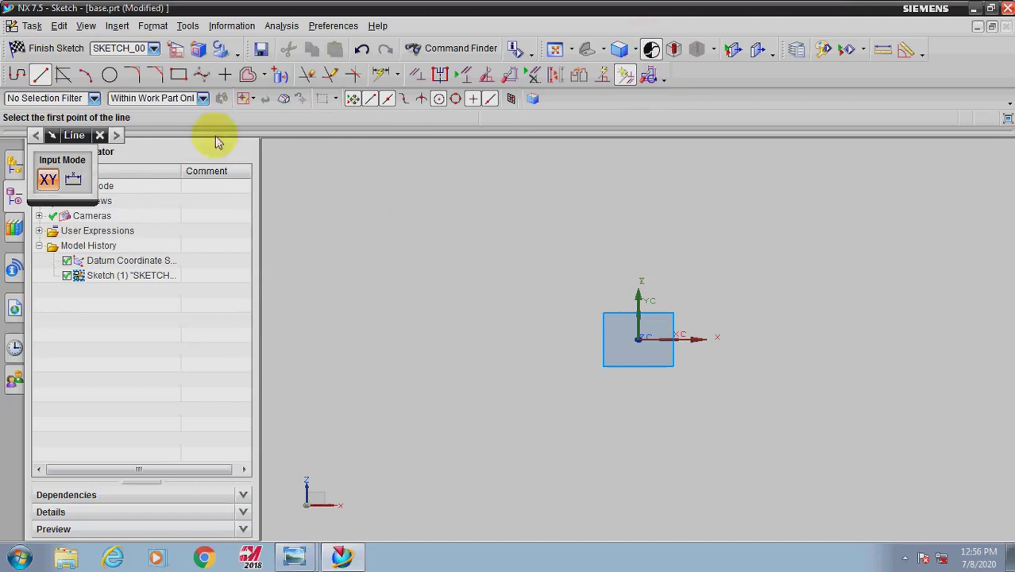
{"action": "left_click", "coordinate": [418, 370]}
{"action": "left_click", "coordinate": [891, 369]}
{"action": "key", "text": "Escape"}
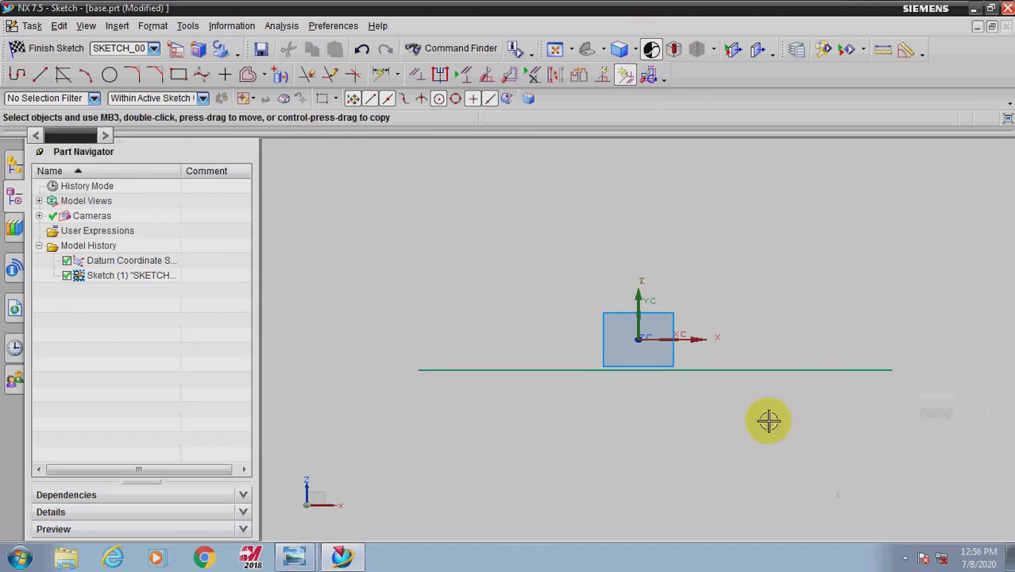
Step: Constrain the horizontal line to be collinear with the sketch's X axis
{"action": "left_click", "coordinate": [419, 75]}
{"action": "scroll", "coordinate": [672, 319], "scroll_direction": "up", "scroll_amount": 1}
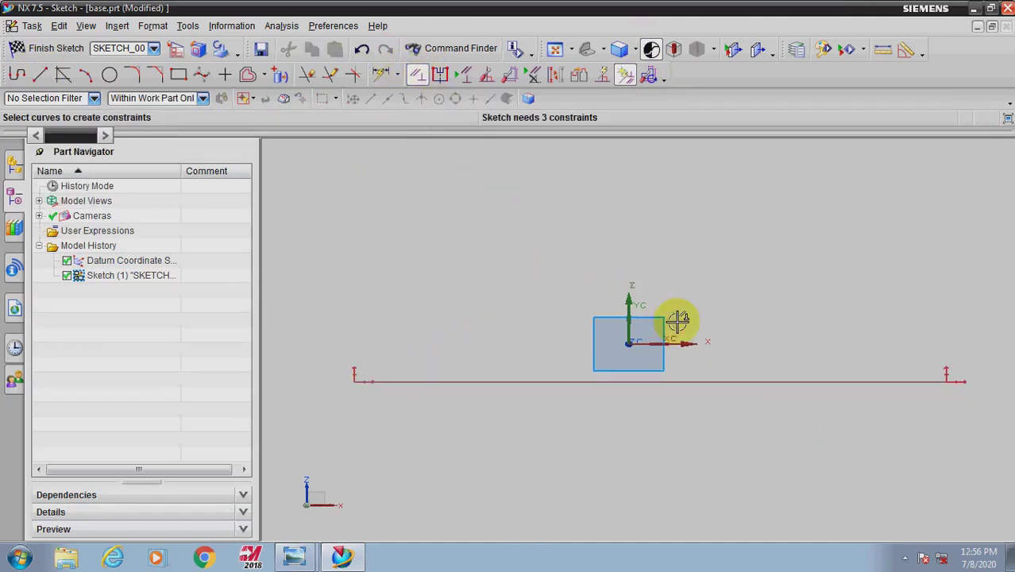
{"action": "left_click", "coordinate": [720, 380]}
{"action": "left_click", "coordinate": [687, 343]}
{"action": "left_click", "coordinate": [46, 176]}
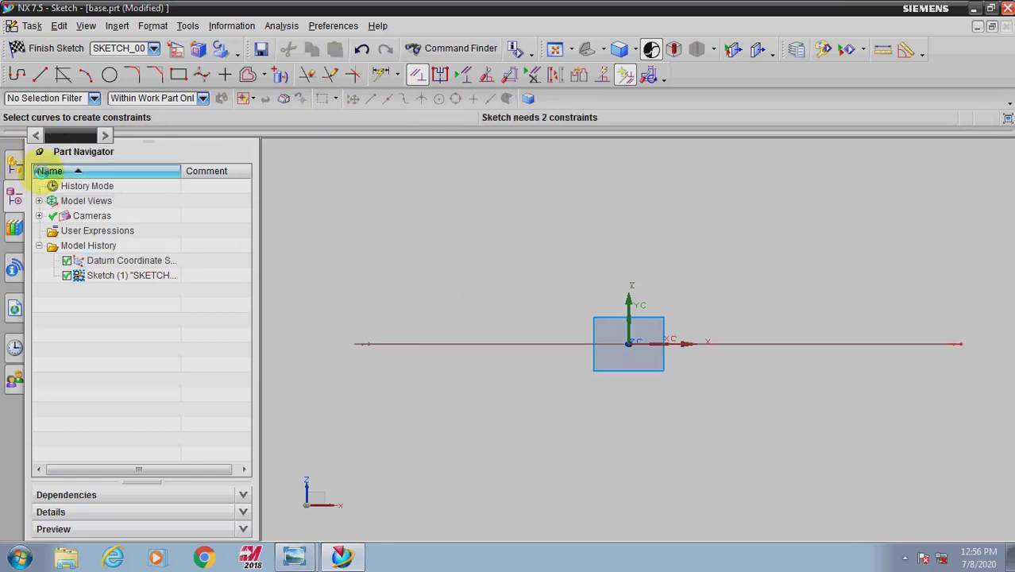
{"action": "key", "text": "Escape"}
Step: Dimension the base line's length and set it to 208 mm
{"action": "left_click", "coordinate": [381, 75]}
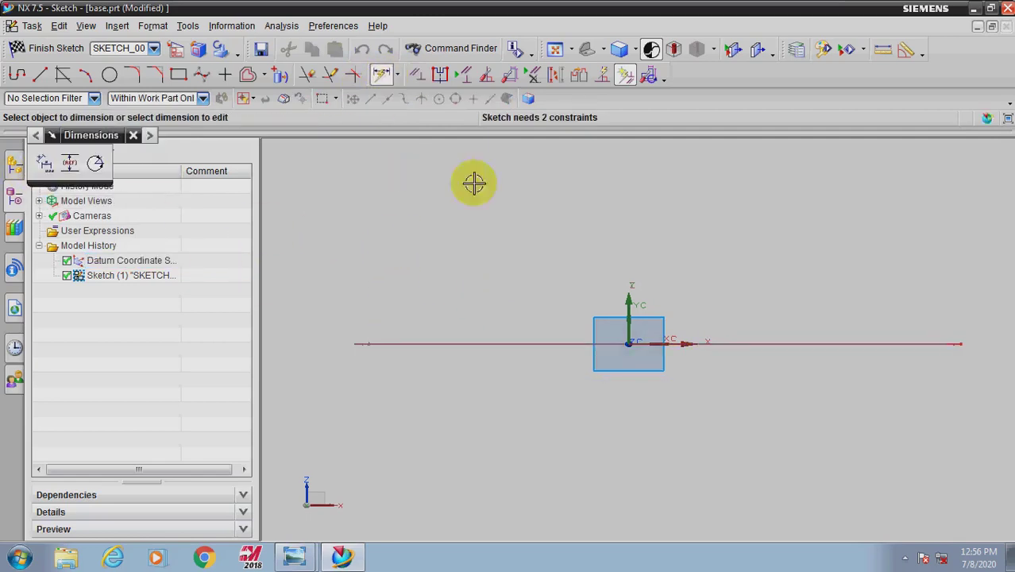
{"action": "left_click", "coordinate": [572, 343]}
{"action": "left_click", "coordinate": [578, 409]}
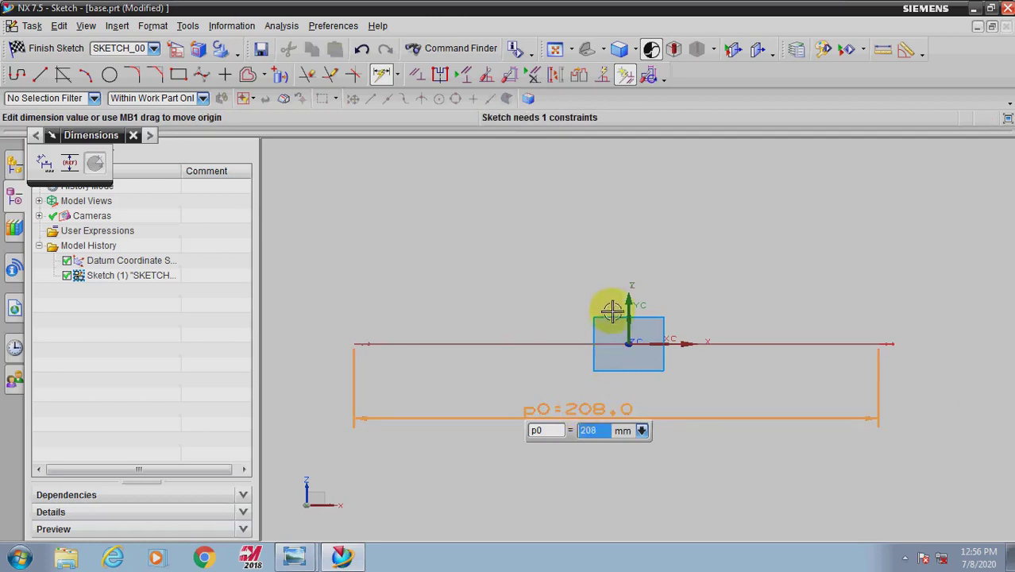
{"action": "key", "text": "Return"}
Step: Dimension the base line's left endpoint to the vertical axis as 208/2 mm and check the sketch's constraint status
{"action": "left_click", "coordinate": [361, 343]}
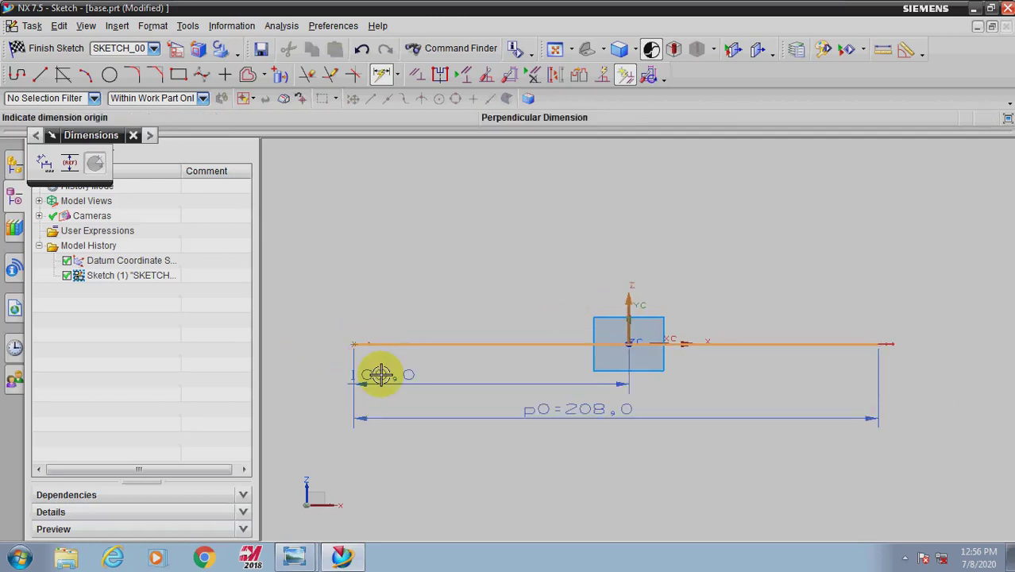
{"action": "left_click", "coordinate": [381, 375]}
{"action": "type", "text": "08/2"}
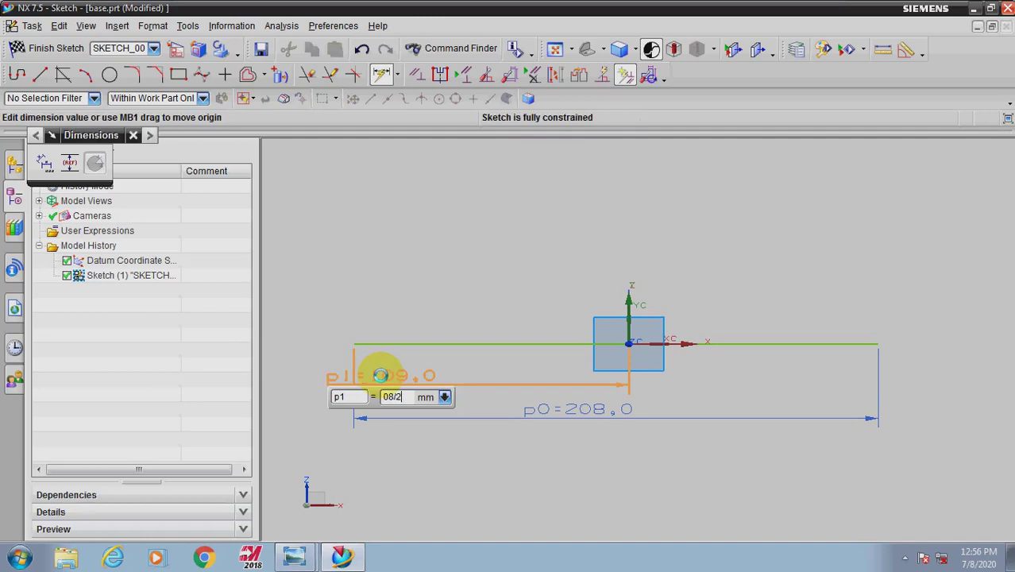
{"action": "key", "text": "Return"}
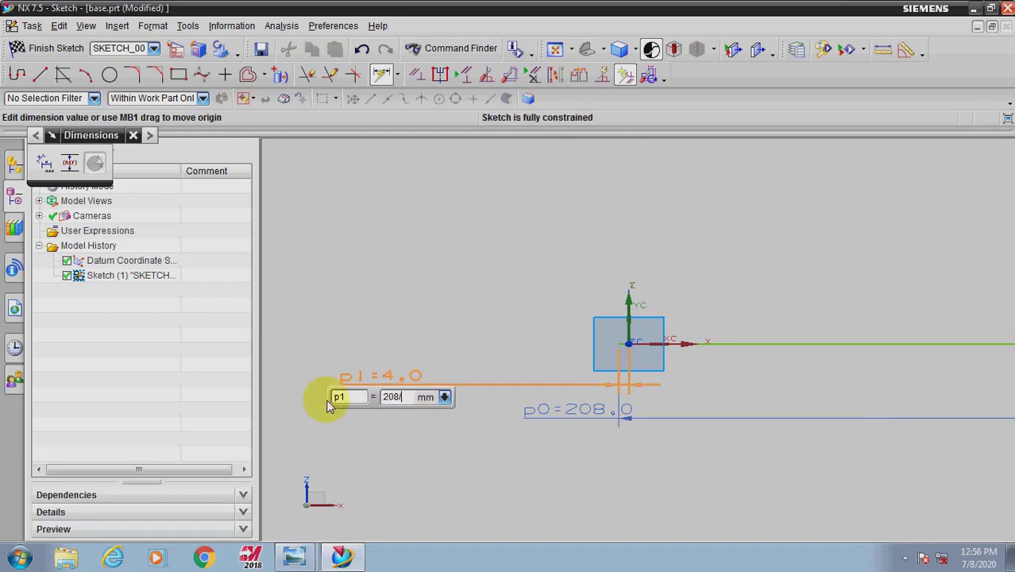
{"action": "type", "text": "2"}
{"action": "key", "text": "Return"}
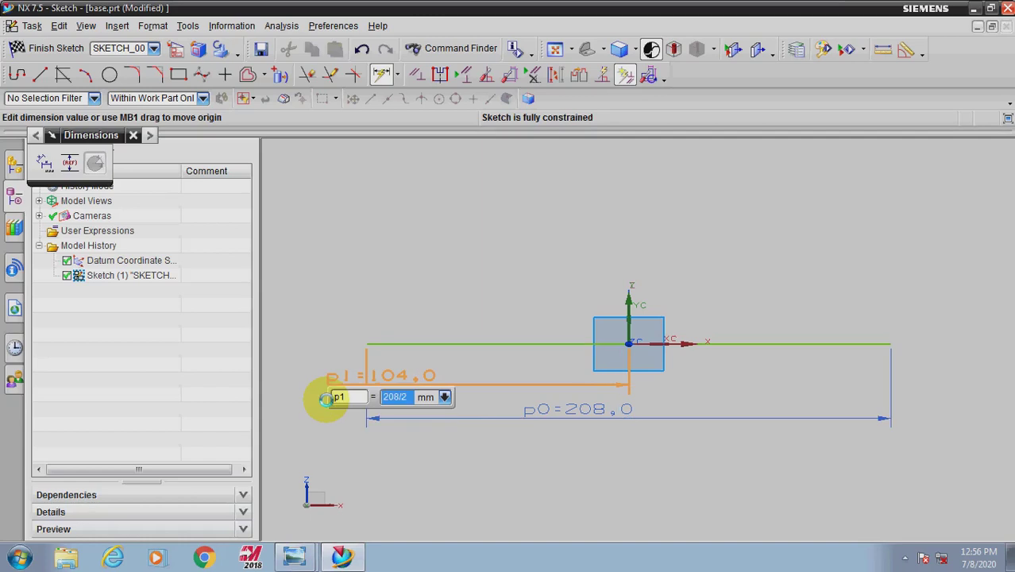
{"action": "middle_click", "coordinate": [414, 460]}
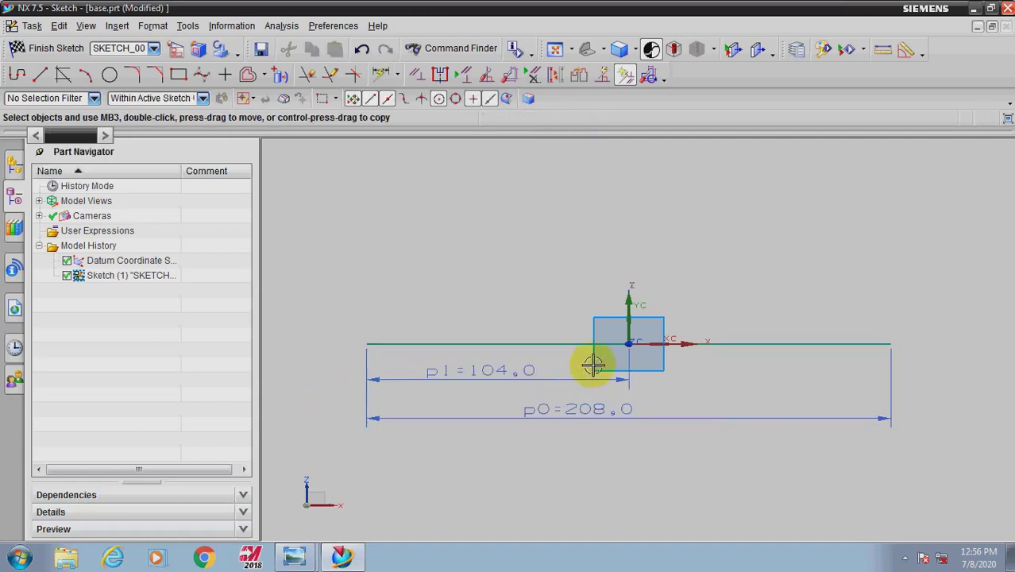
{"action": "left_click", "coordinate": [381, 74]}
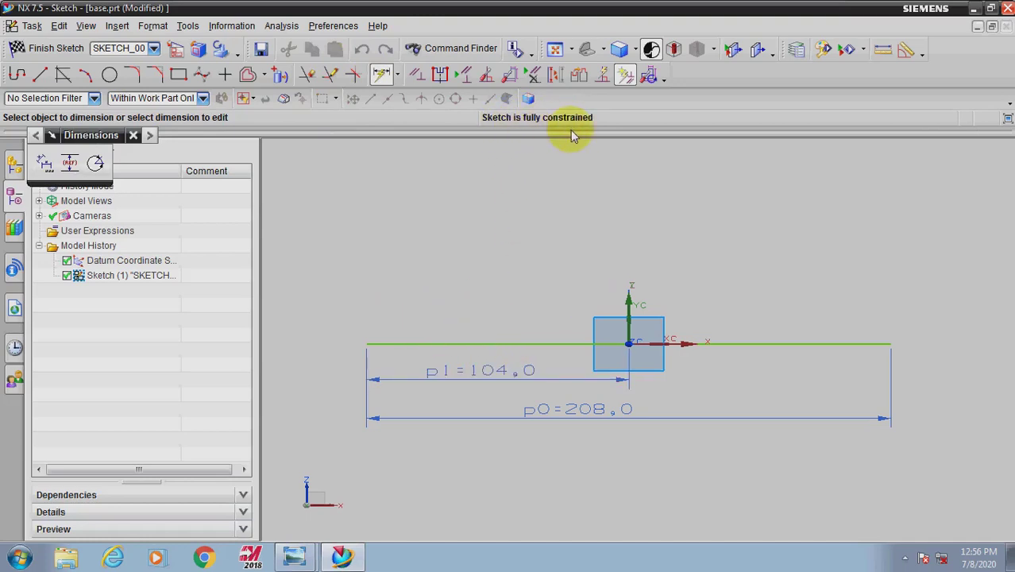
Step: Draw a second, shorter horizontal line about 13 mm above the base line
{"action": "left_click", "coordinate": [41, 76]}
{"action": "scroll", "coordinate": [363, 319], "scroll_direction": "up", "scroll_amount": 3}
{"action": "left_click", "coordinate": [390, 318]}
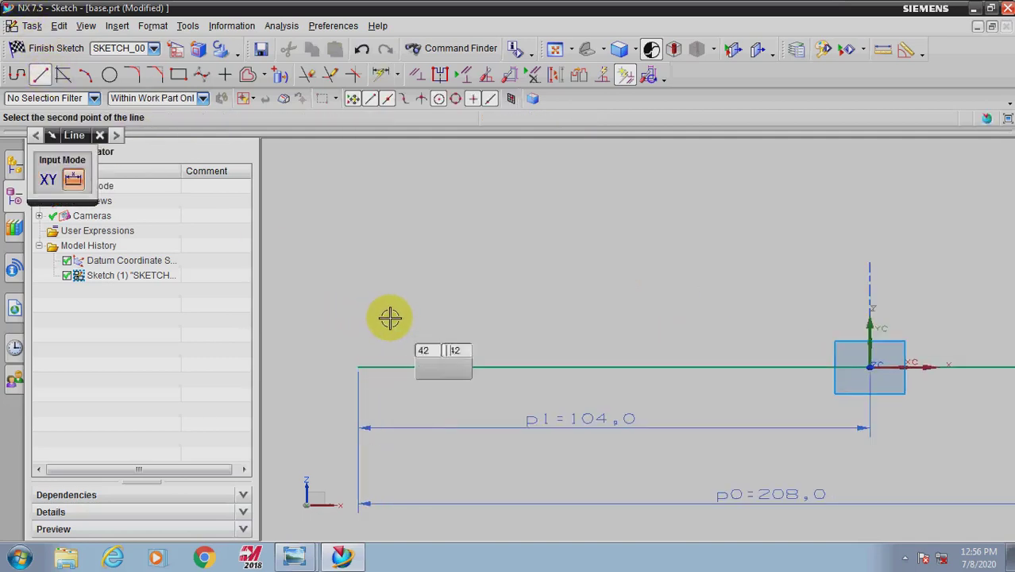
{"action": "scroll", "coordinate": [527, 318], "scroll_direction": "down", "scroll_amount": 3}
{"action": "left_click", "coordinate": [918, 319]}
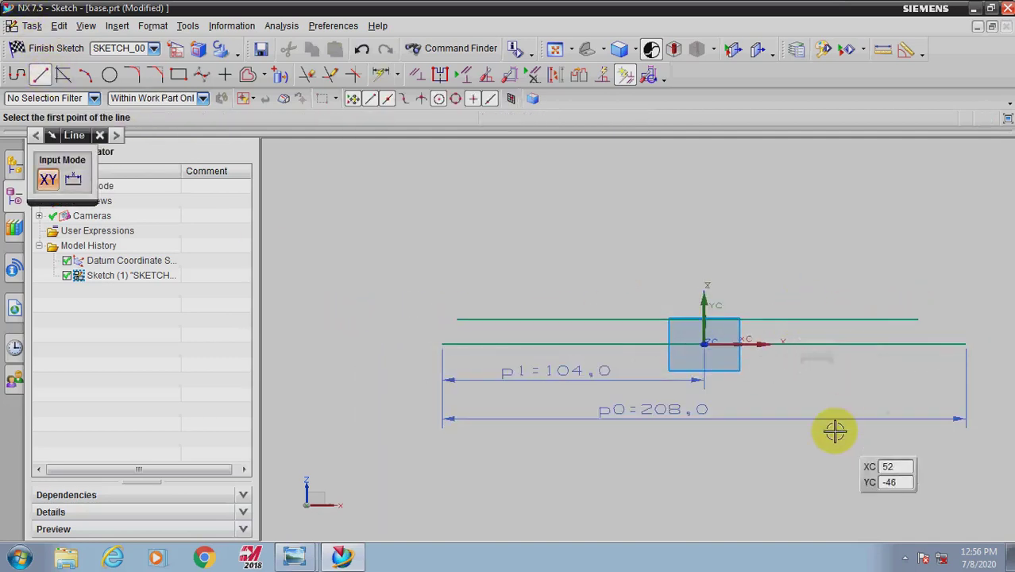
{"action": "key", "text": "Escape"}
Step: Dimension the vertical distance between the two horizontal lines and set it to 14 mm
{"action": "left_click", "coordinate": [380, 74]}
{"action": "scroll", "coordinate": [528, 286], "scroll_direction": "up", "scroll_amount": 2}
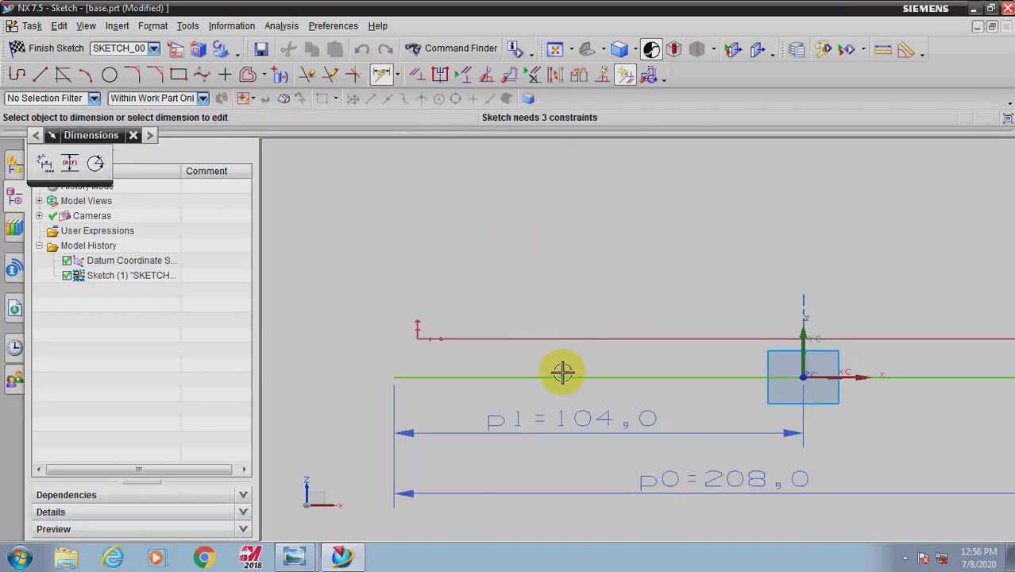
{"action": "left_click", "coordinate": [571, 340]}
{"action": "left_click", "coordinate": [564, 371]}
{"action": "left_click", "coordinate": [564, 399]}
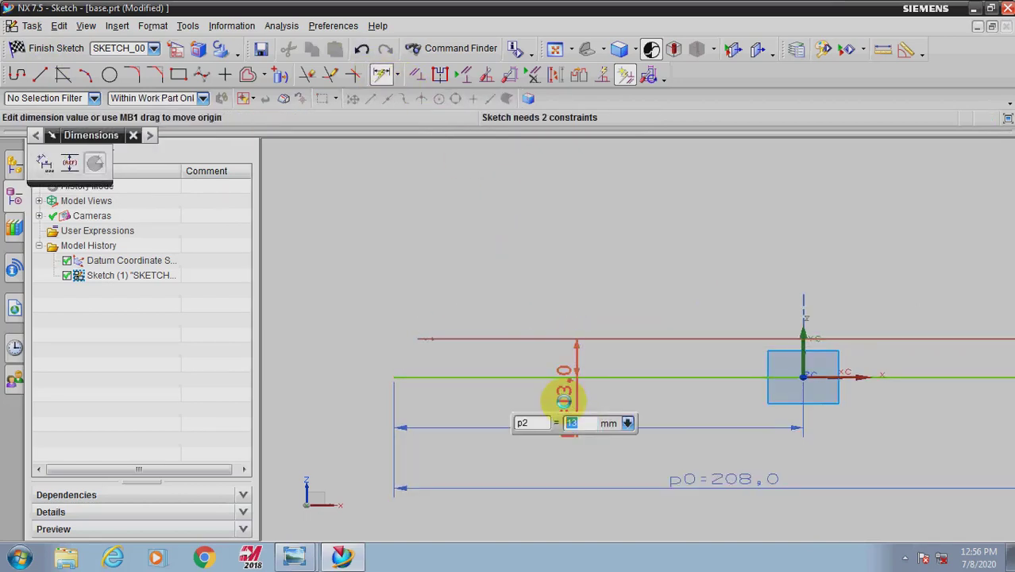
{"action": "key", "text": "Return"}
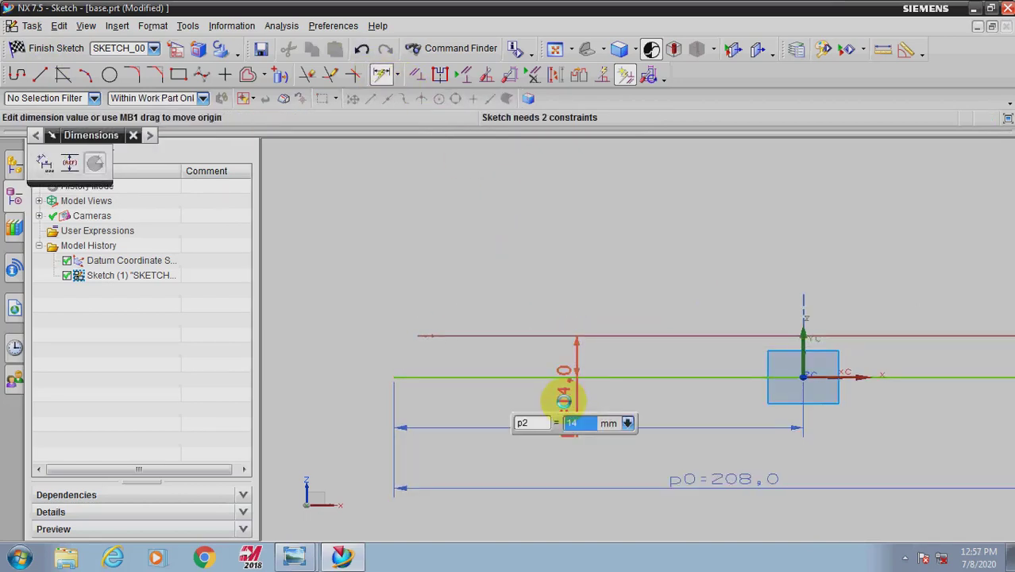
Step: Set the horizontal offset between the left endpoints of the upper and base lines to 4 mm
{"action": "scroll", "coordinate": [469, 369], "scroll_direction": "up", "scroll_amount": 1}
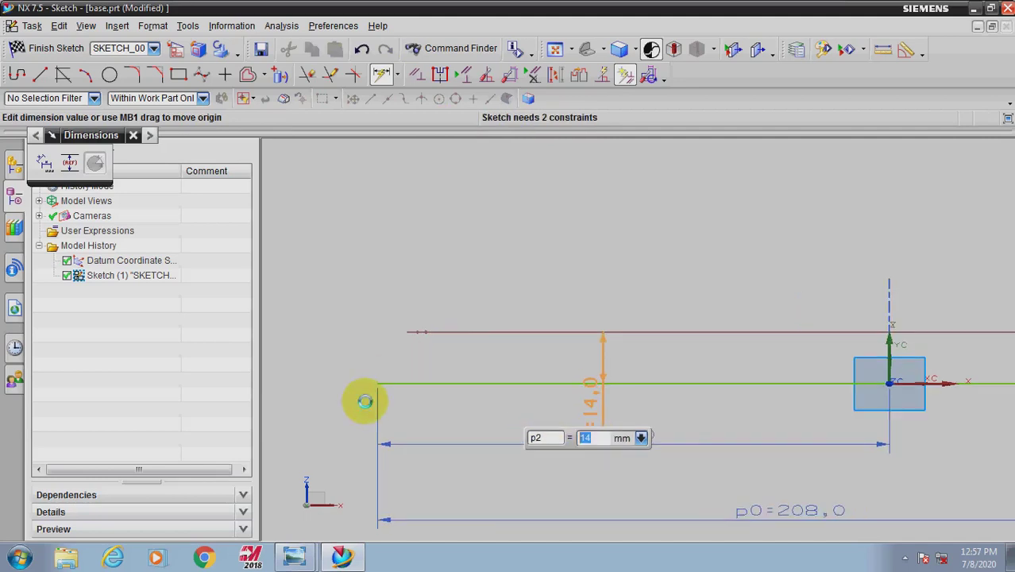
{"action": "left_click", "coordinate": [403, 322]}
{"action": "left_click", "coordinate": [399, 259]}
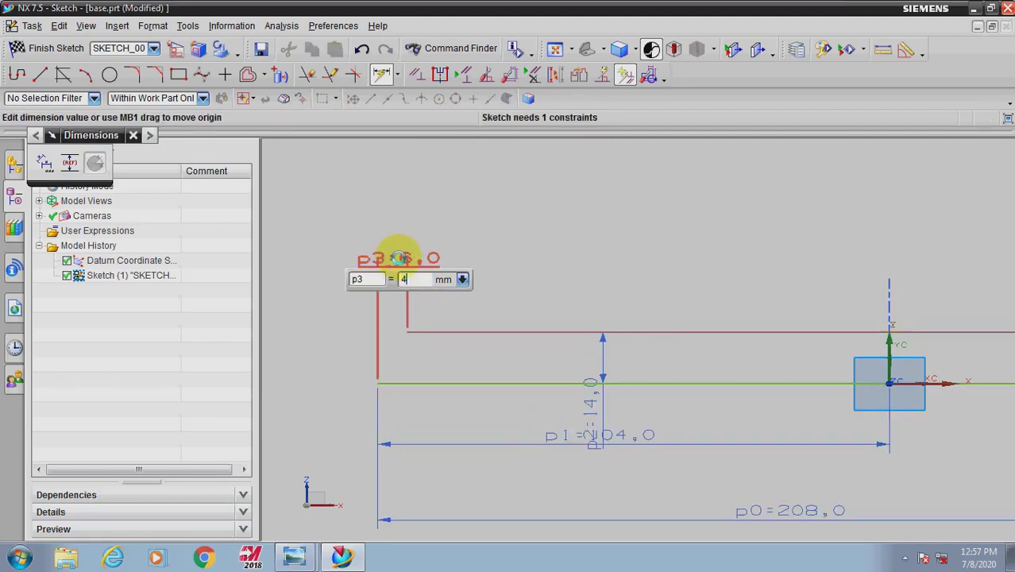
Step: Set the horizontal offset between the right endpoints of the base and upper lines to 4 mm
{"action": "scroll", "coordinate": [653, 332], "scroll_direction": "down", "scroll_amount": 6}
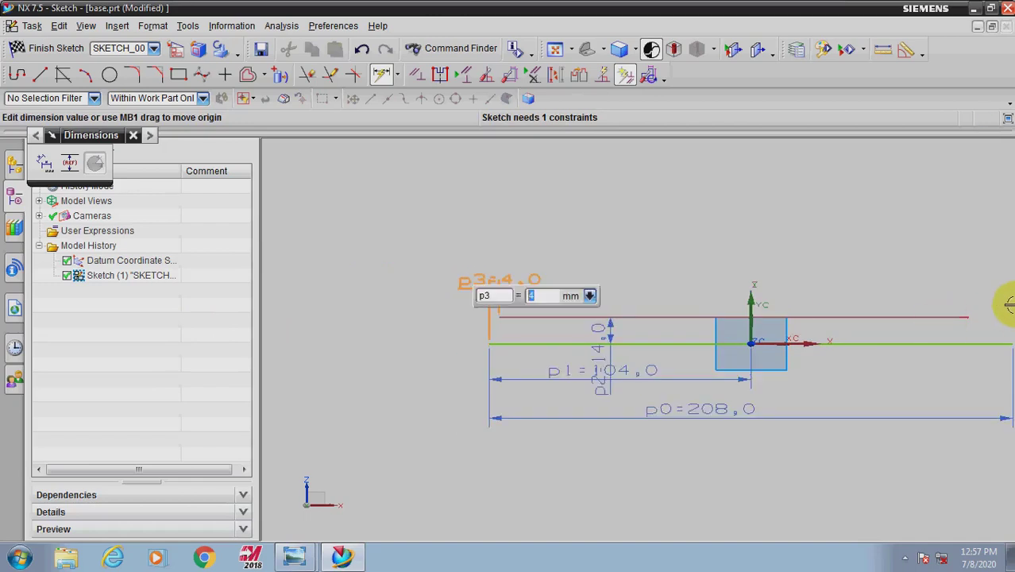
{"action": "scroll", "coordinate": [777, 330], "scroll_direction": "up", "scroll_amount": 5}
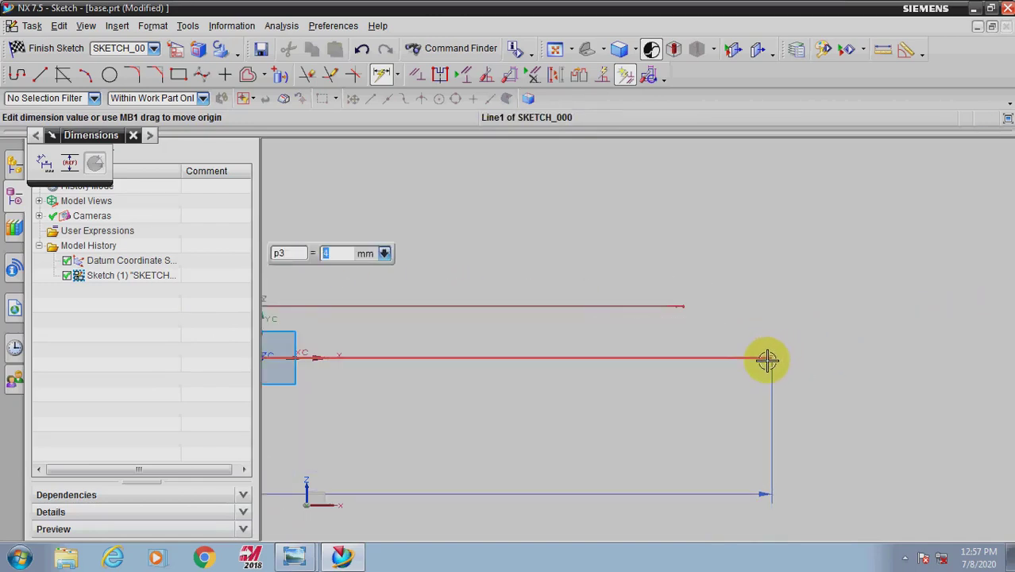
{"action": "left_click", "coordinate": [771, 358]}
{"action": "left_click", "coordinate": [670, 306]}
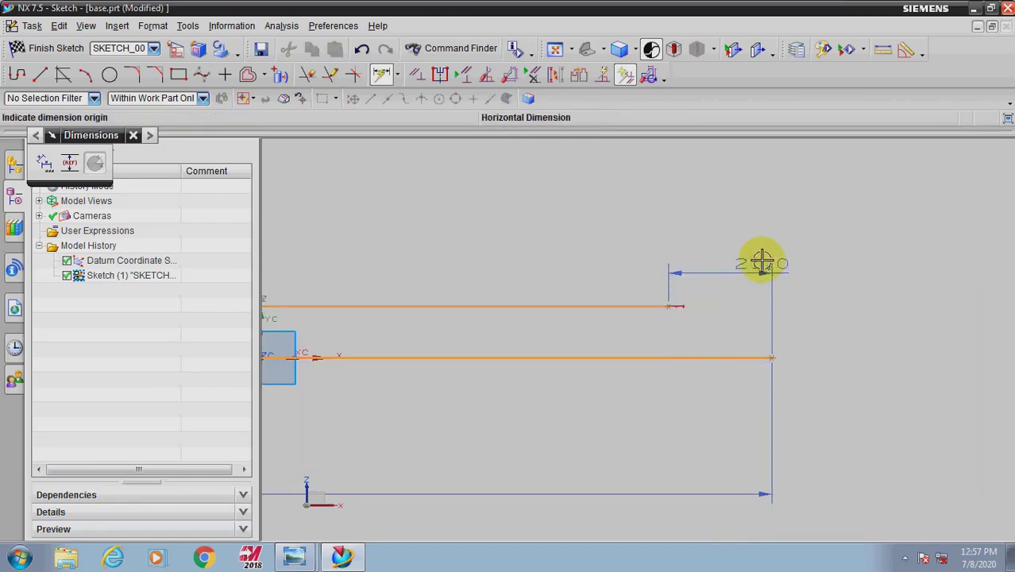
{"action": "left_click", "coordinate": [737, 228]}
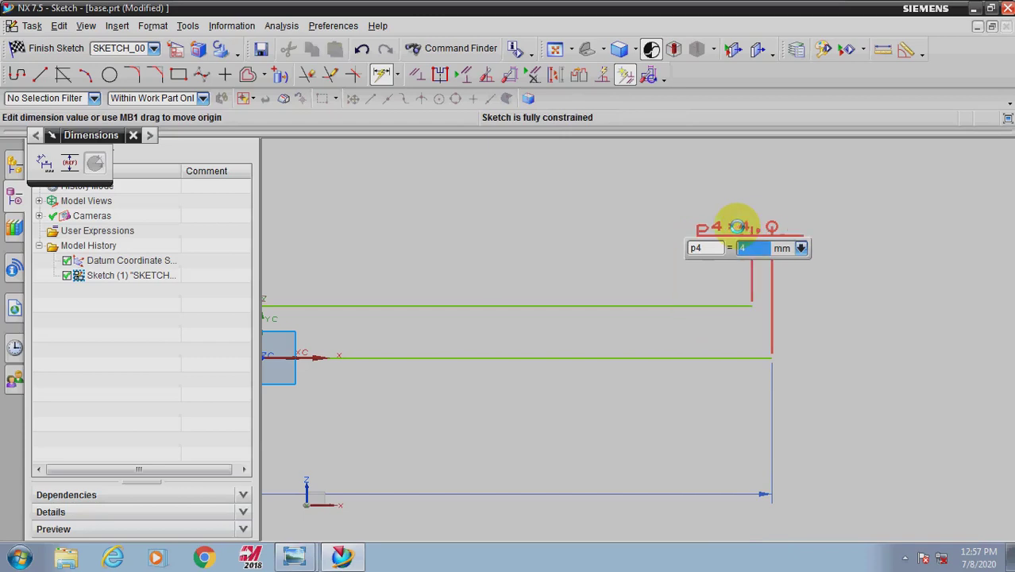
{"action": "key", "text": "Return"}
Step: Close the profile with sloped lines joining the endpoints of the upper and base lines at both ends
{"action": "left_click", "coordinate": [39, 75]}
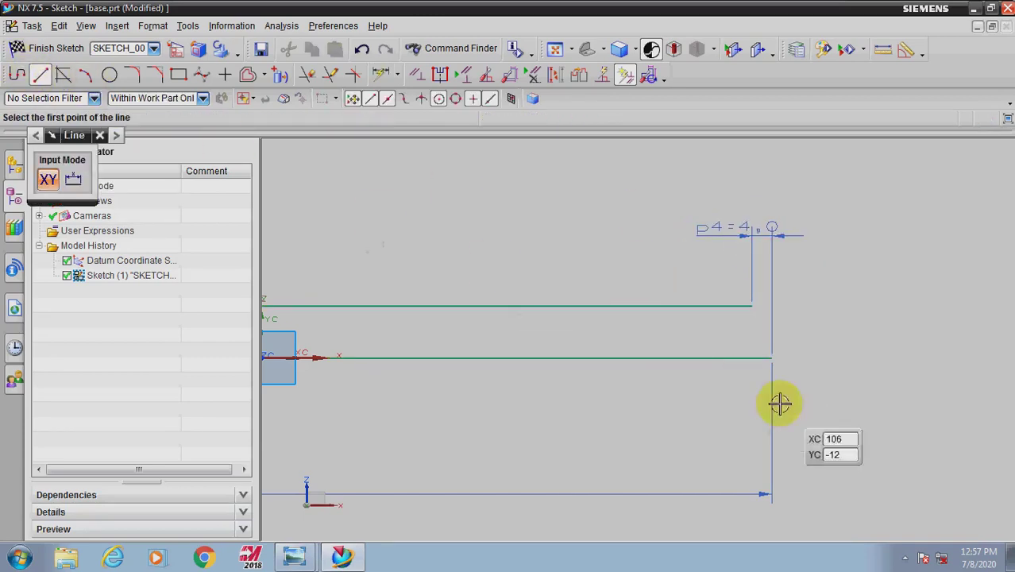
{"action": "left_click", "coordinate": [769, 358]}
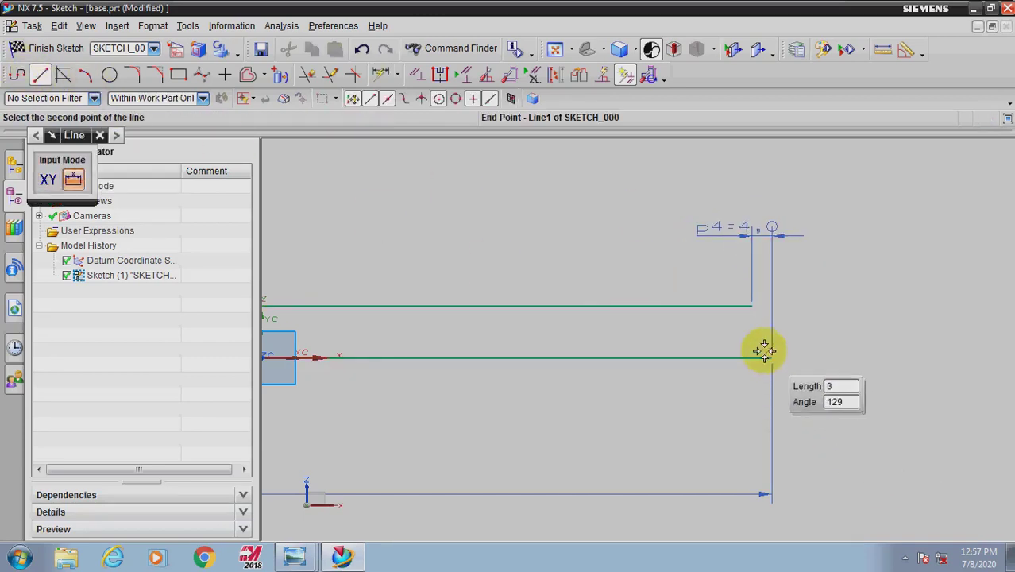
{"action": "left_click", "coordinate": [751, 306]}
{"action": "scroll", "coordinate": [856, 348], "scroll_direction": "down", "scroll_amount": 3}
{"action": "scroll", "coordinate": [268, 318], "scroll_direction": "up", "scroll_amount": 2}
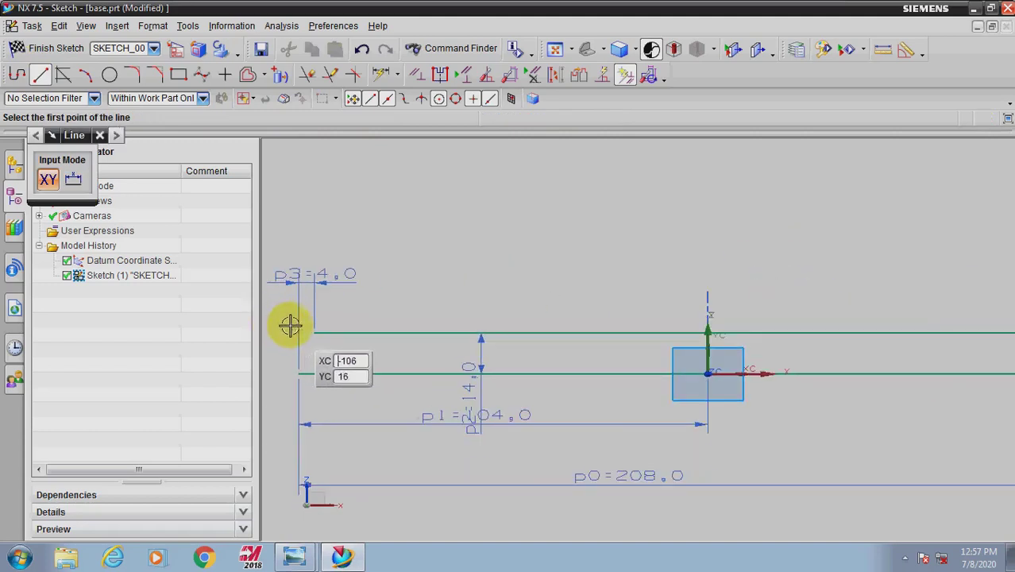
{"action": "left_click", "coordinate": [313, 333]}
{"action": "left_click", "coordinate": [302, 372]}
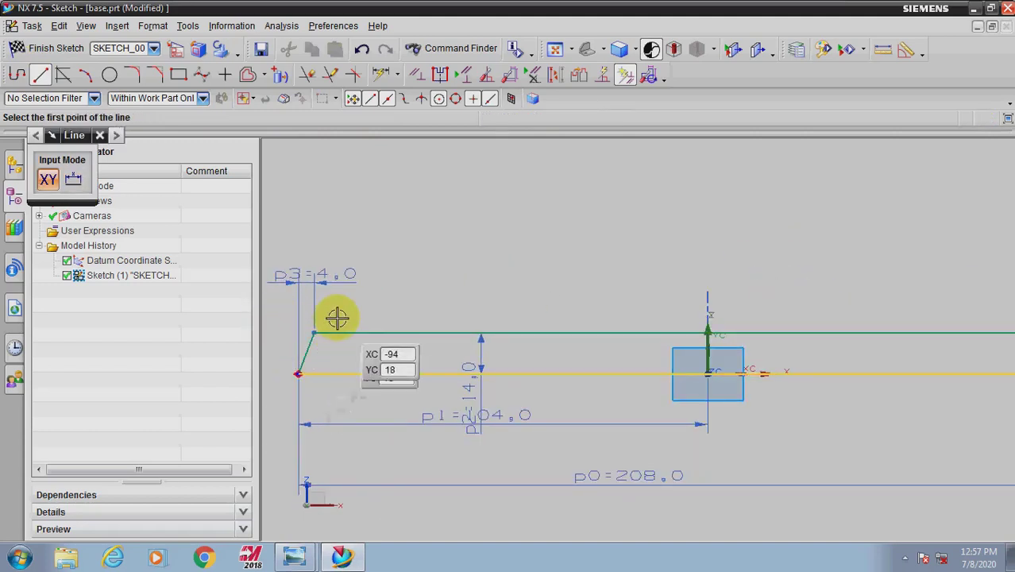
{"action": "scroll", "coordinate": [445, 433], "scroll_direction": "down", "scroll_amount": 2}
{"action": "key", "text": "Escape"}
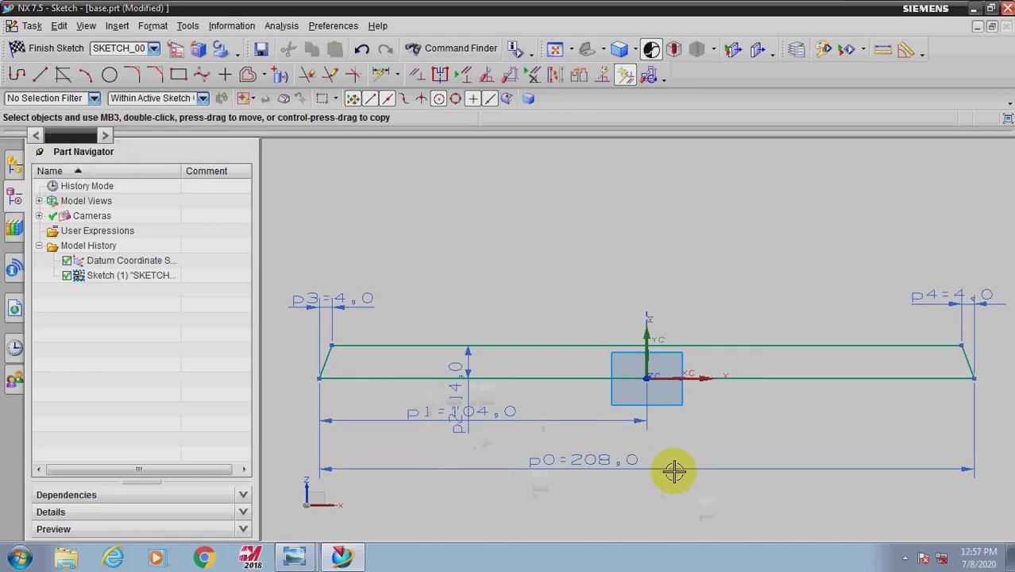
Step: Check the base dimensions in the reference drawing and finish the foot profile sketch in NX
{"action": "left_click", "coordinate": [314, 556]}
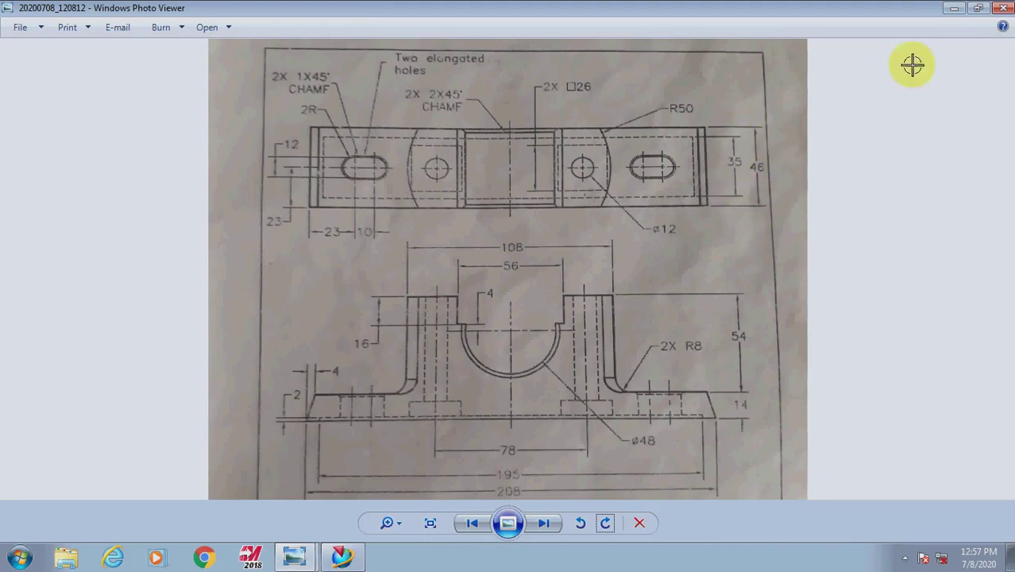
{"action": "left_click", "coordinate": [346, 557]}
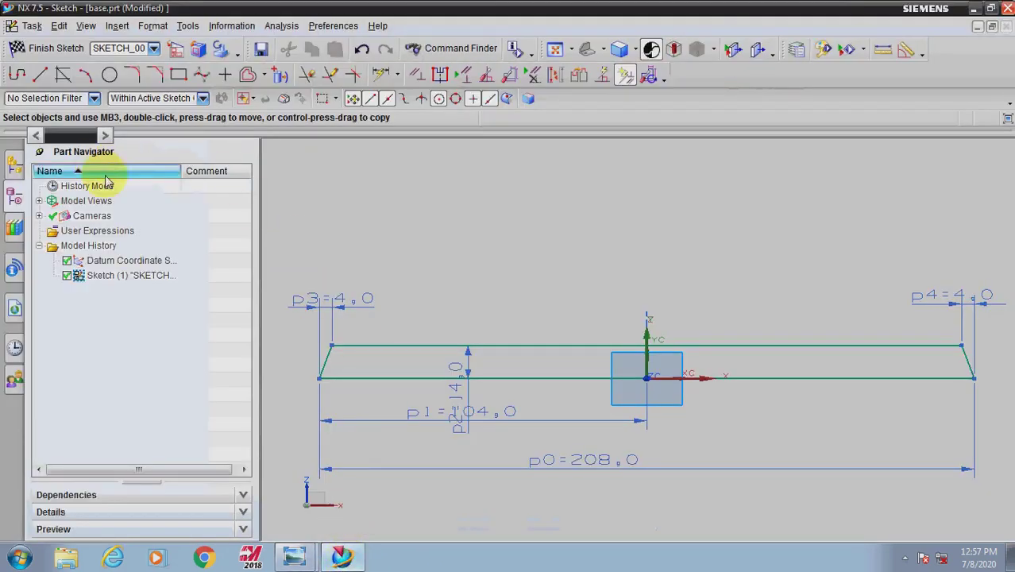
{"action": "left_click", "coordinate": [46, 51]}
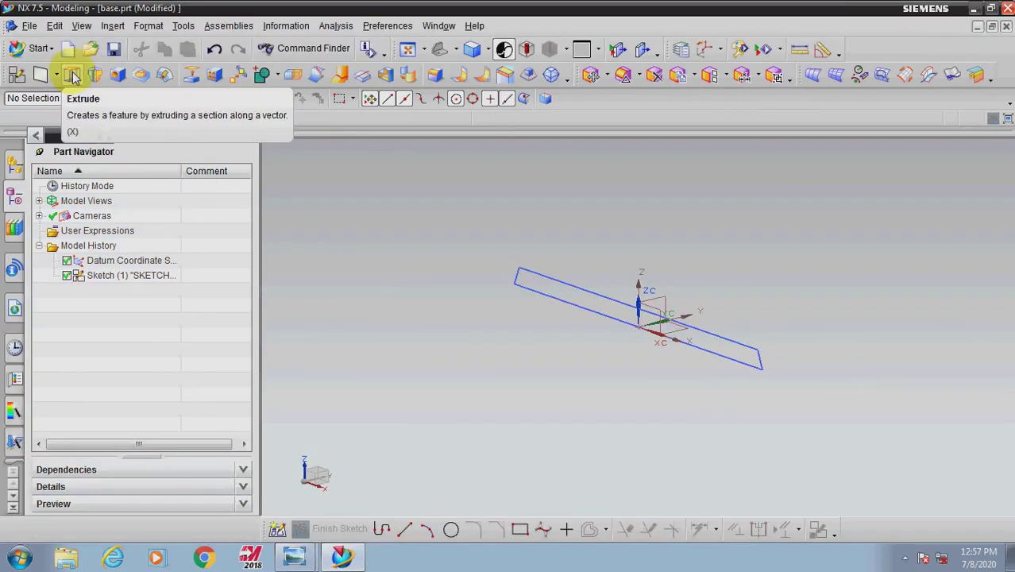
Step: Start an Extrude, collapse its option groups and select the four curves of the foot profile as the section
{"action": "left_click", "coordinate": [72, 75]}
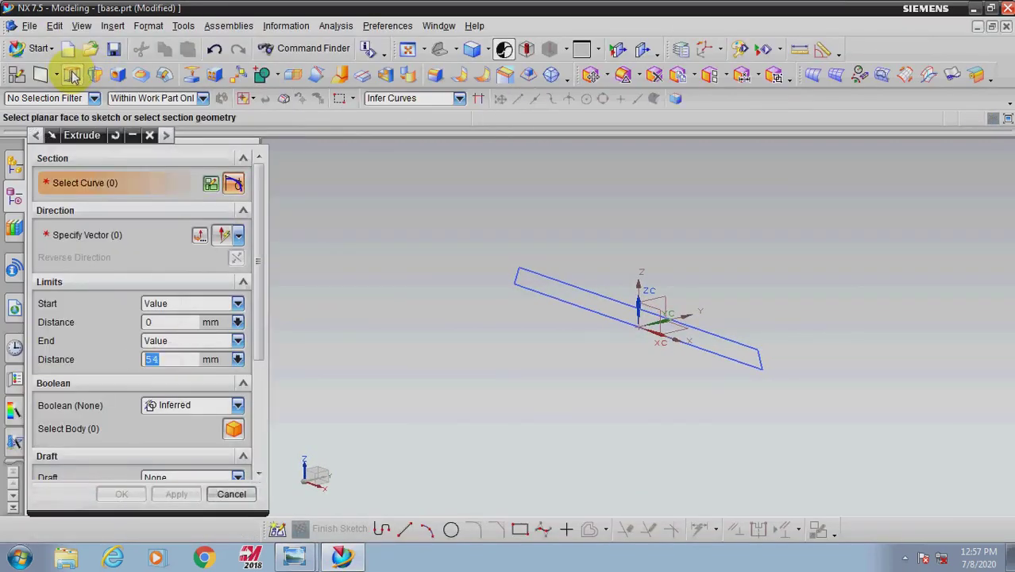
{"action": "left_click", "coordinate": [94, 163]}
{"action": "left_click", "coordinate": [90, 175]}
{"action": "left_click", "coordinate": [93, 195]}
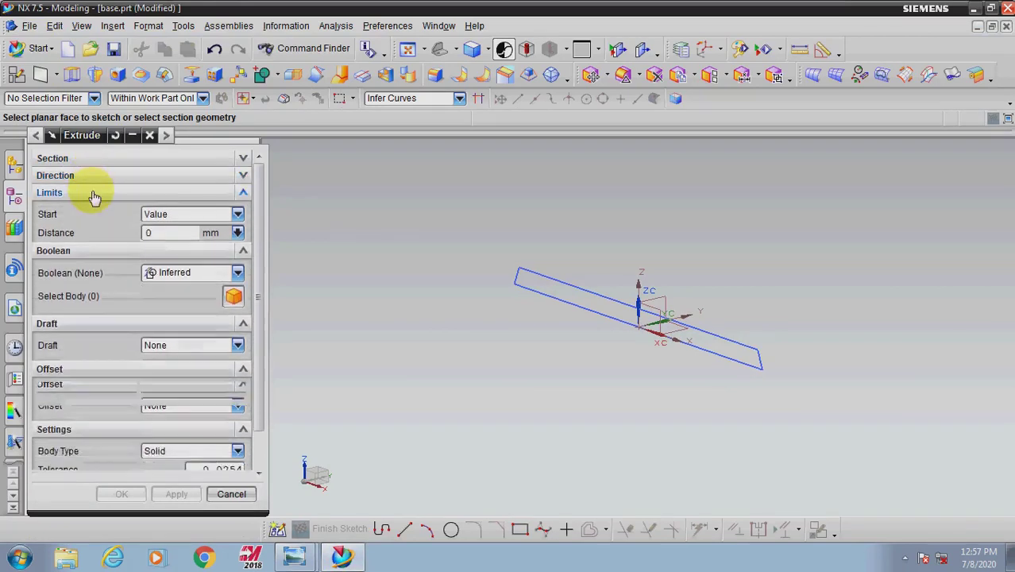
{"action": "left_click", "coordinate": [91, 211]}
{"action": "left_click", "coordinate": [90, 226]}
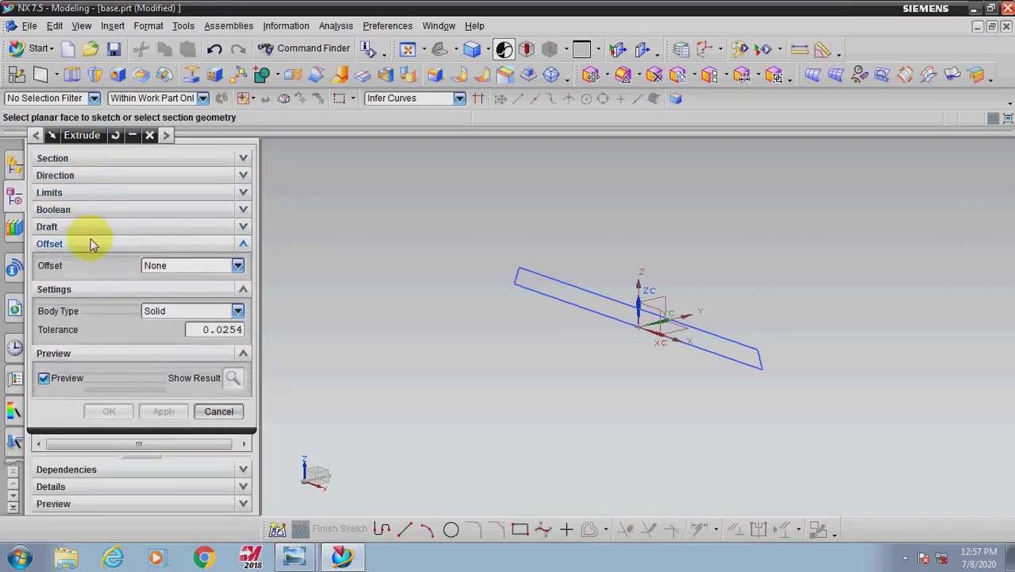
{"action": "left_click", "coordinate": [91, 244]}
{"action": "left_click", "coordinate": [92, 261]}
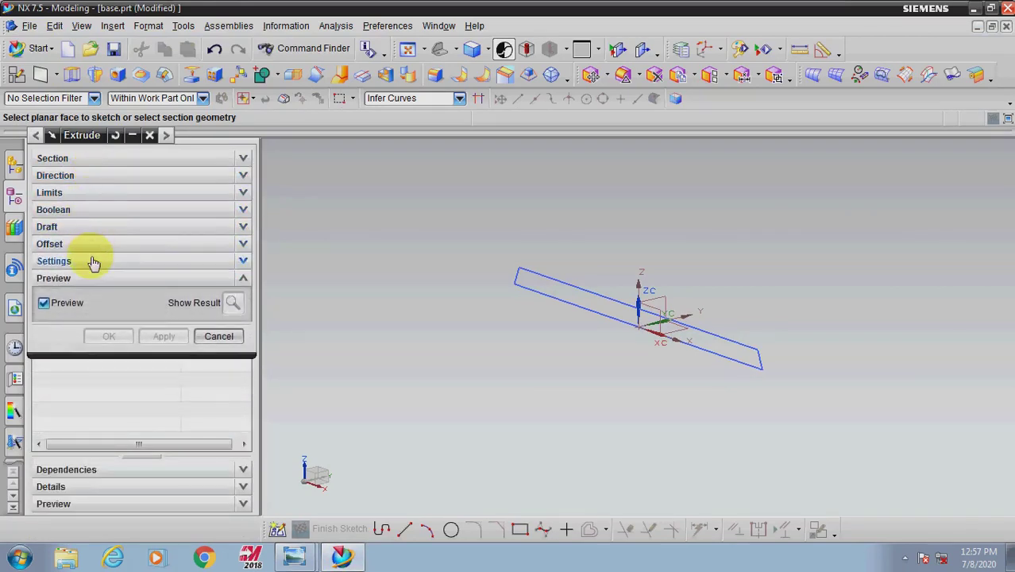
{"action": "left_click", "coordinate": [58, 160]}
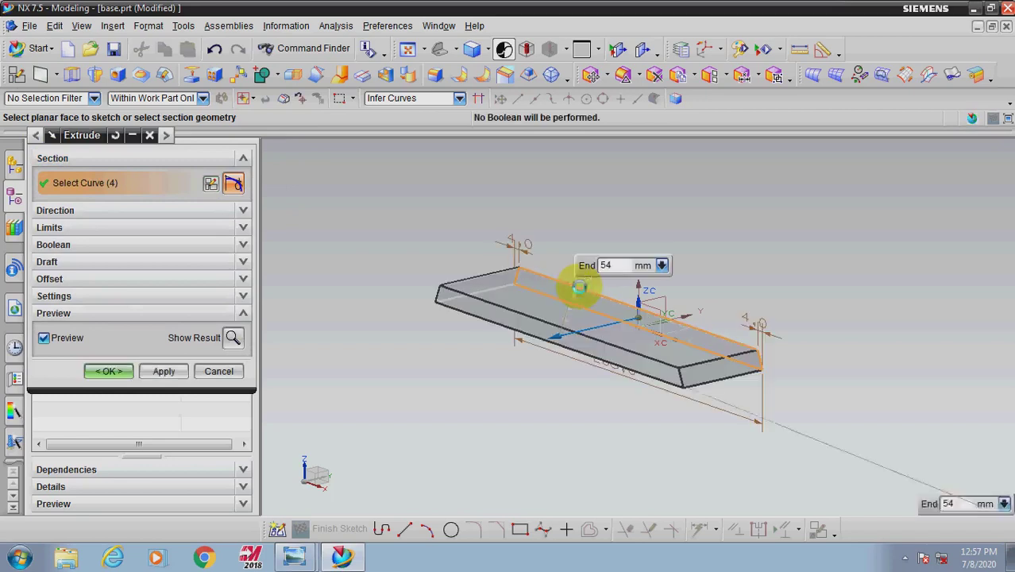
Step: Reverse the extrusion direction back and forth, returning to the original side of the profile
{"action": "left_click", "coordinate": [180, 215]}
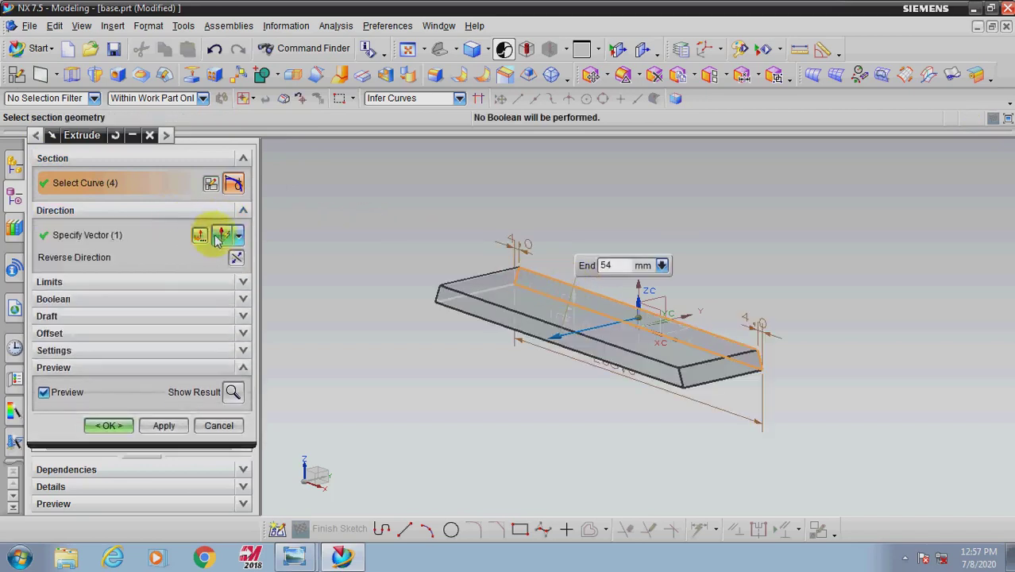
{"action": "left_click", "coordinate": [235, 259]}
{"action": "left_click", "coordinate": [236, 259]}
{"action": "left_click", "coordinate": [236, 258]}
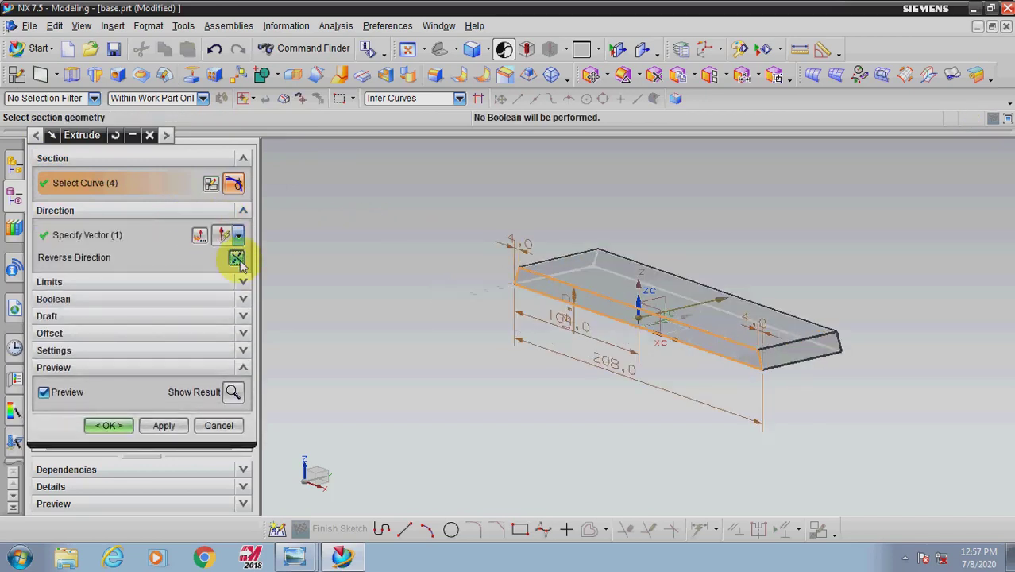
{"action": "left_click", "coordinate": [236, 258]}
Step: Examine the extrusion's limits, Boolean, draft and offset options, keeping the draft set to None
{"action": "left_click", "coordinate": [167, 284]}
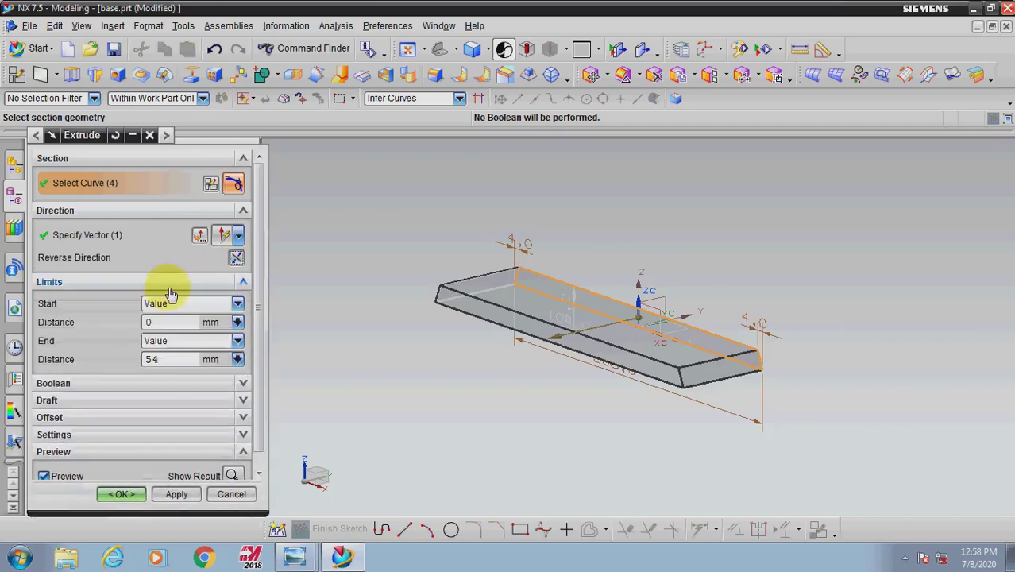
{"action": "double_click", "coordinate": [170, 360]}
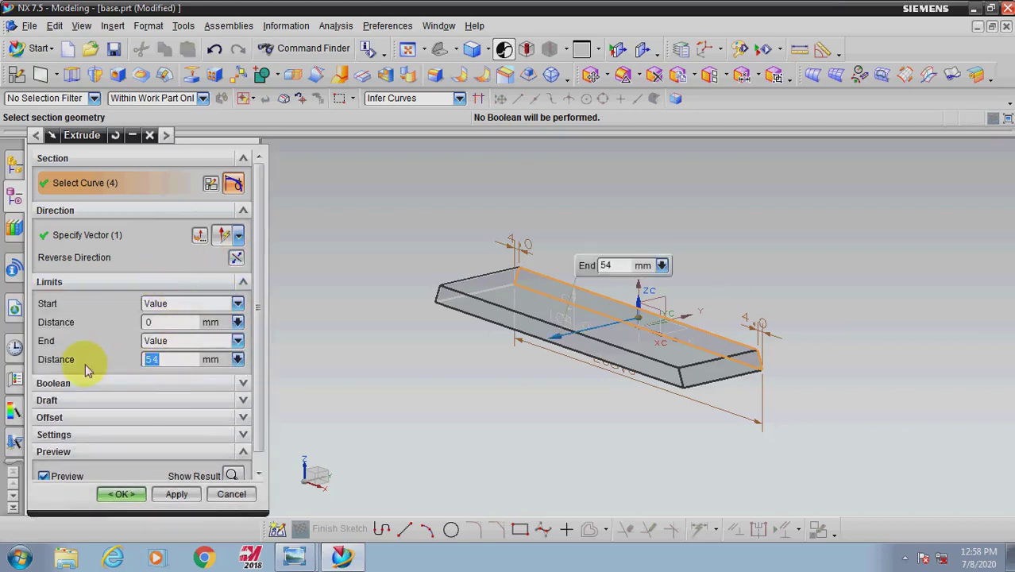
{"action": "left_click", "coordinate": [101, 385]}
{"action": "scroll", "coordinate": [99, 385], "scroll_direction": "down", "scroll_amount": 1}
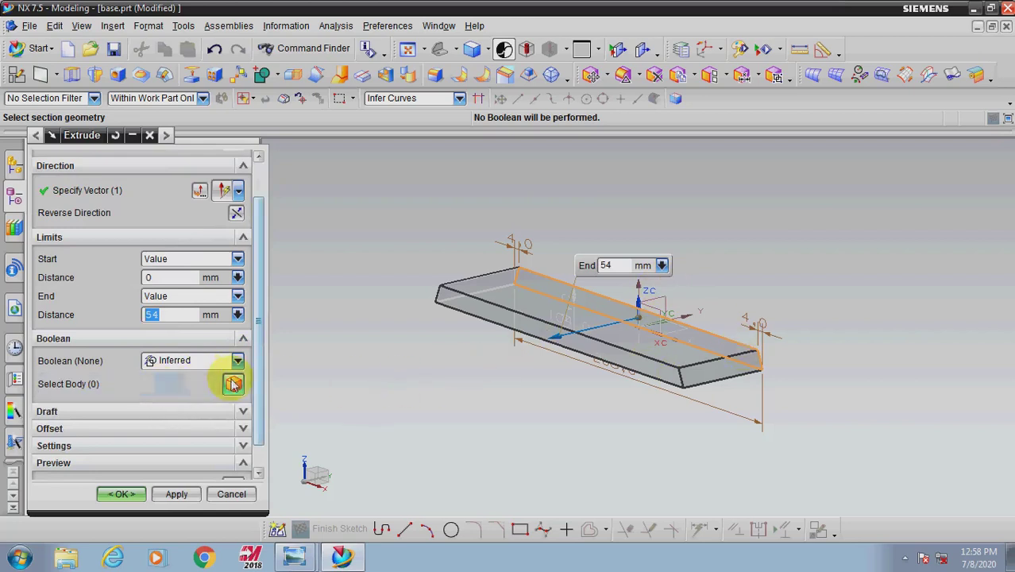
{"action": "left_click", "coordinate": [116, 413]}
{"action": "scroll", "coordinate": [117, 420], "scroll_direction": "down", "scroll_amount": 1}
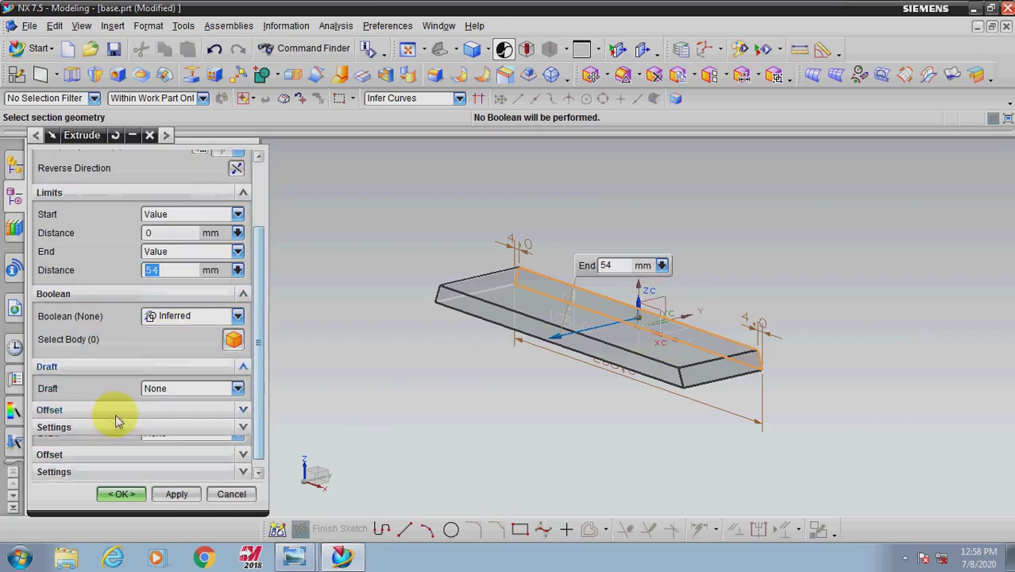
{"action": "left_click", "coordinate": [180, 391]}
{"action": "left_click", "coordinate": [157, 403]}
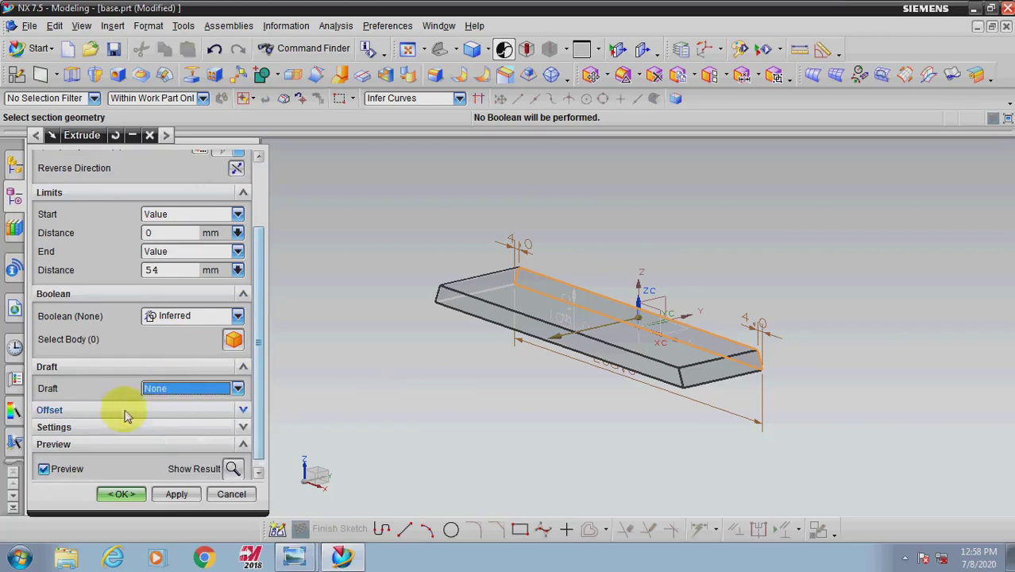
{"action": "left_click", "coordinate": [112, 411]}
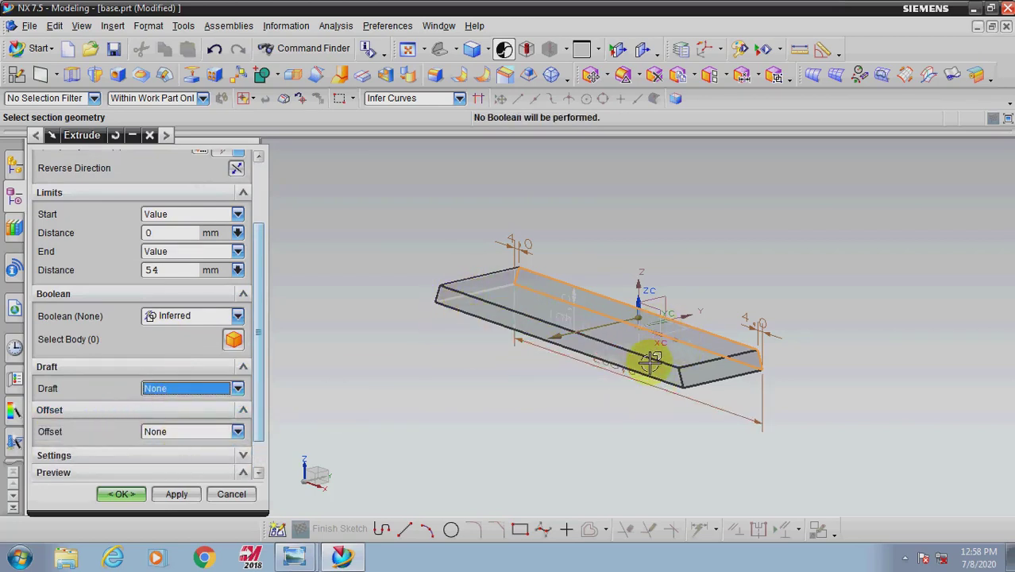
Step: Review the body type options, keeping Solid, and preview the extruded result before returning to its parameters
{"action": "left_click", "coordinate": [95, 455]}
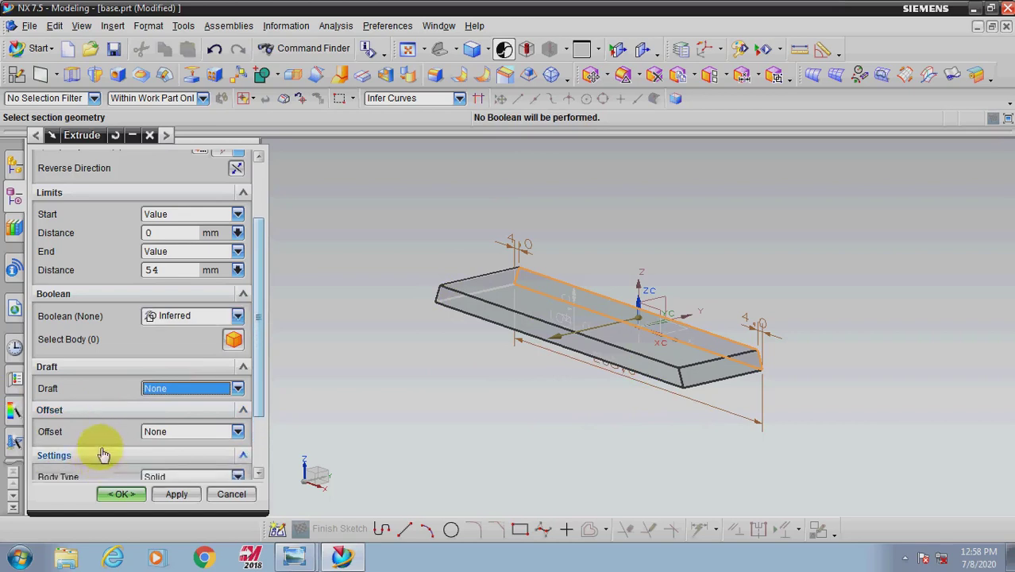
{"action": "left_click", "coordinate": [159, 392]}
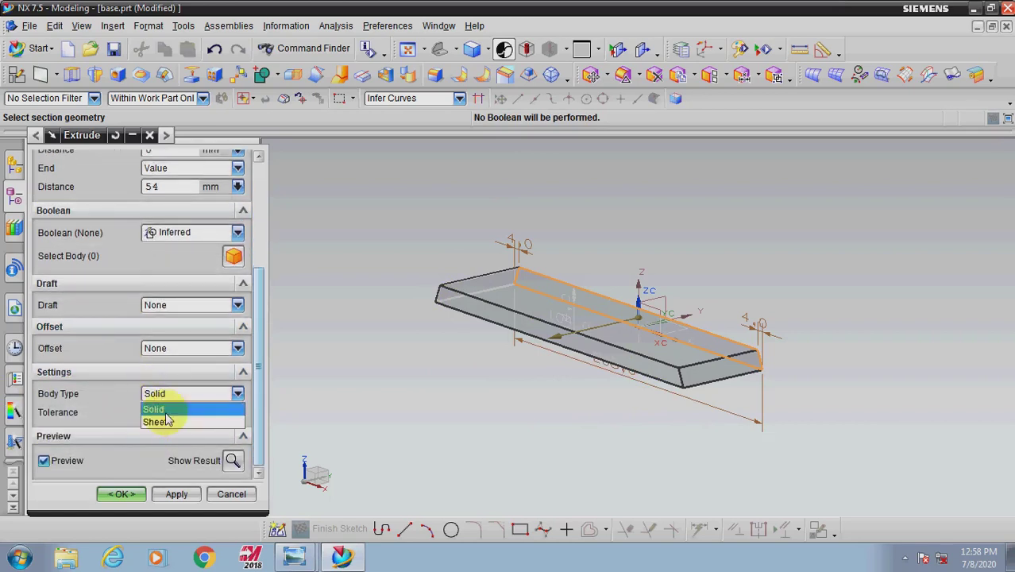
{"action": "left_click", "coordinate": [186, 392]}
{"action": "left_click", "coordinate": [186, 391]}
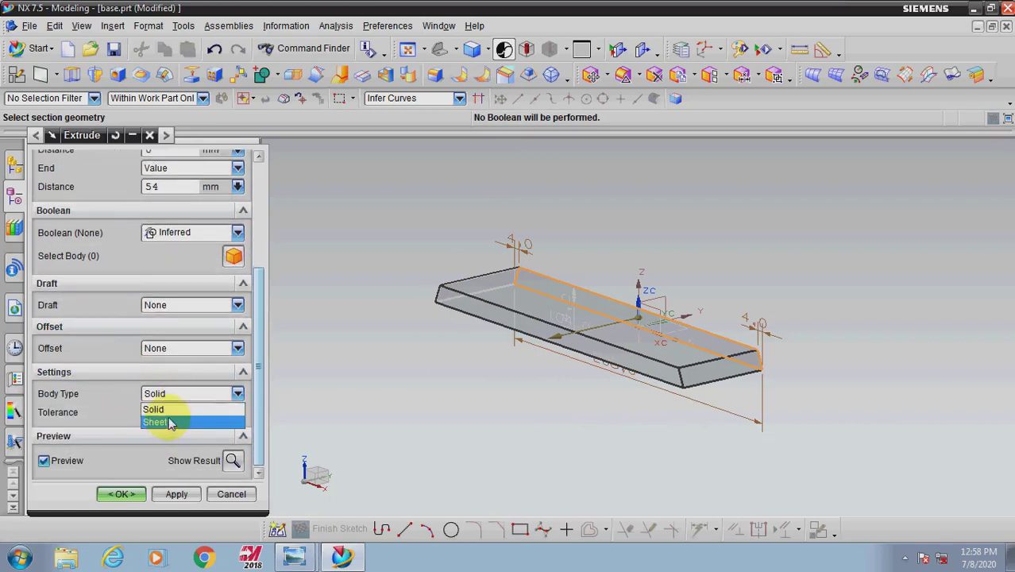
{"action": "left_click", "coordinate": [159, 409]}
{"action": "left_click", "coordinate": [233, 460]}
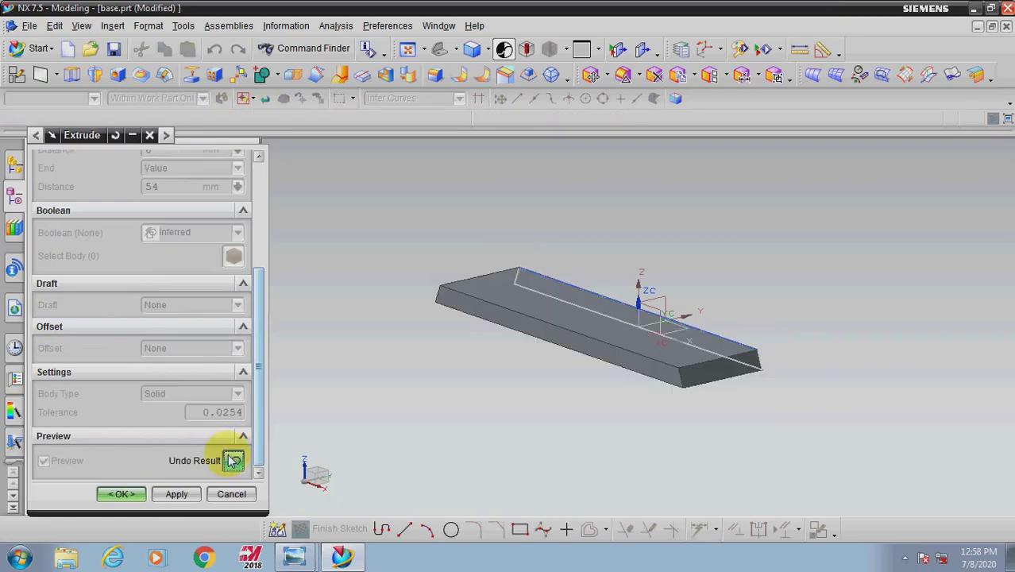
{"action": "left_click", "coordinate": [232, 460]}
Step: Set the extrusion limits to Symmetric Value so the foot extends equally on both sides of the sketch
{"action": "scroll", "coordinate": [101, 270], "scroll_direction": "up", "scroll_amount": 6}
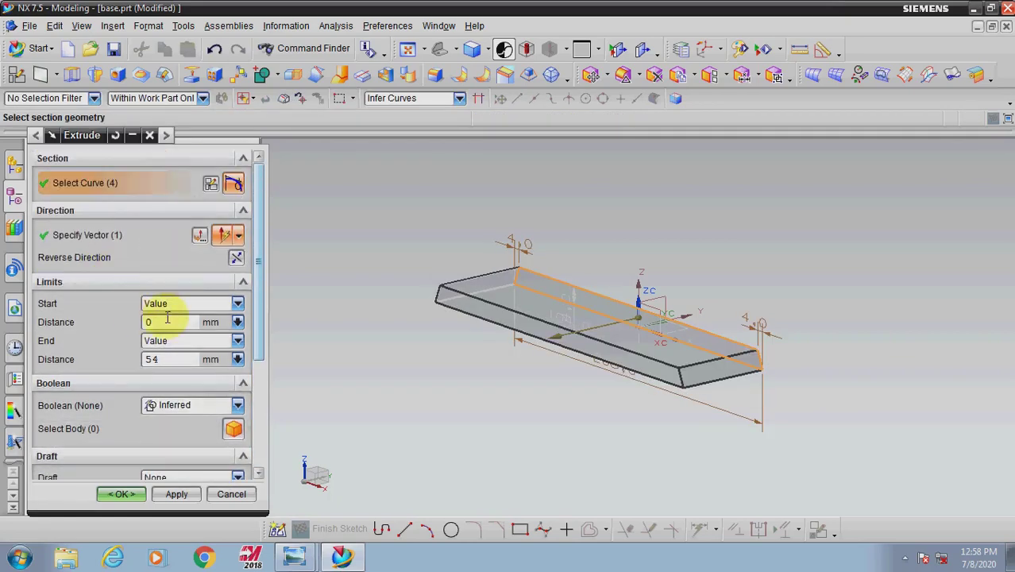
{"action": "left_click", "coordinate": [190, 305]}
{"action": "left_click", "coordinate": [178, 332]}
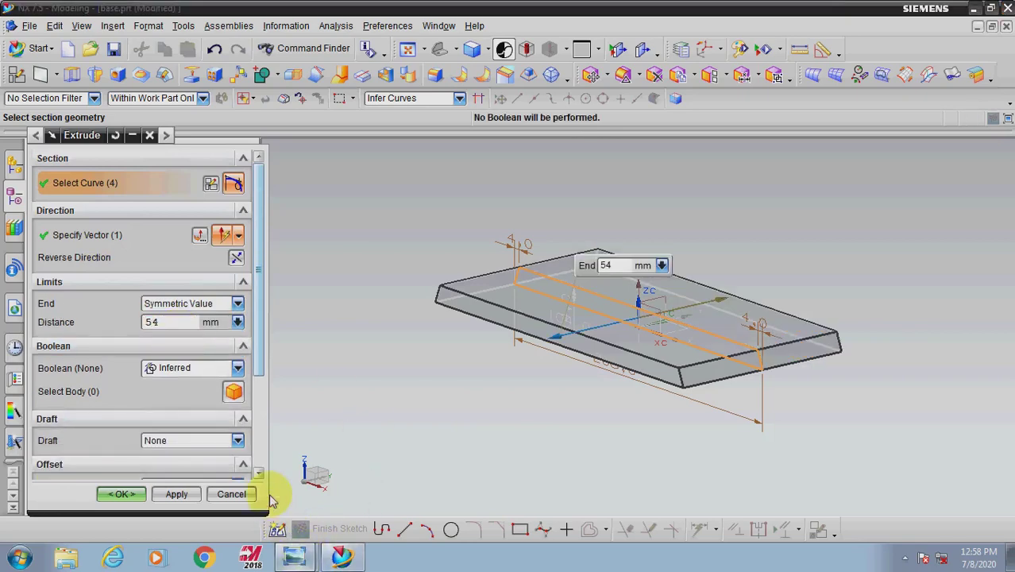
Step: Check the foot's depth in the reference drawing, set the symmetric distance to 46/2 mm and complete the extrusion
{"action": "left_click", "coordinate": [294, 556]}
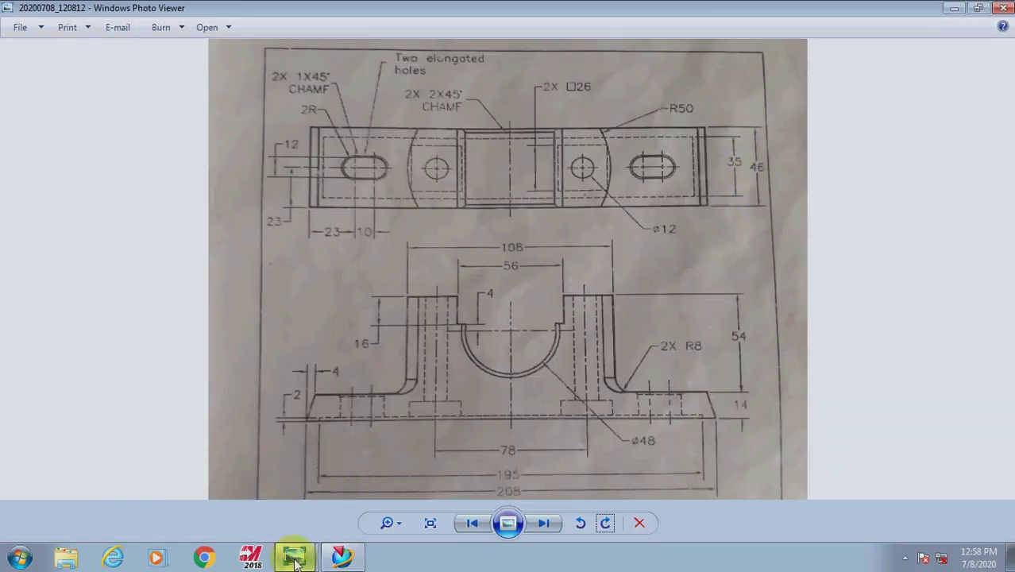
{"action": "left_click", "coordinate": [341, 558]}
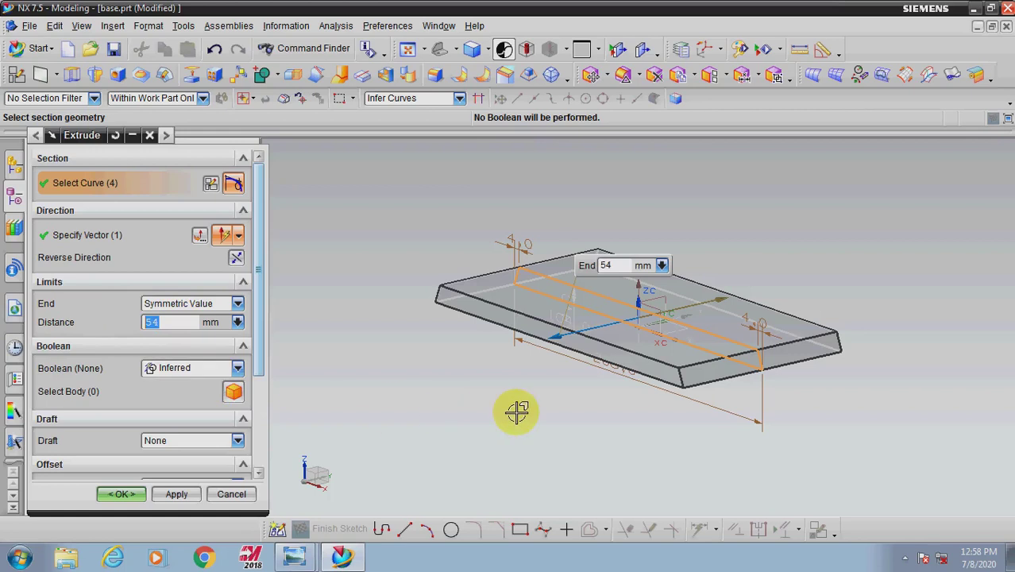
{"action": "type", "text": "2"}
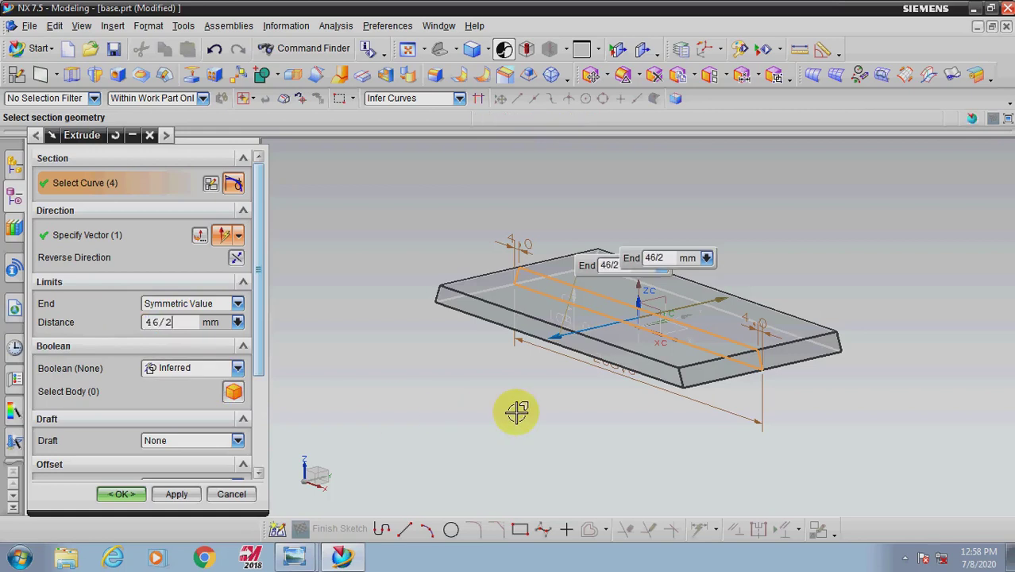
{"action": "key", "text": "Return"}
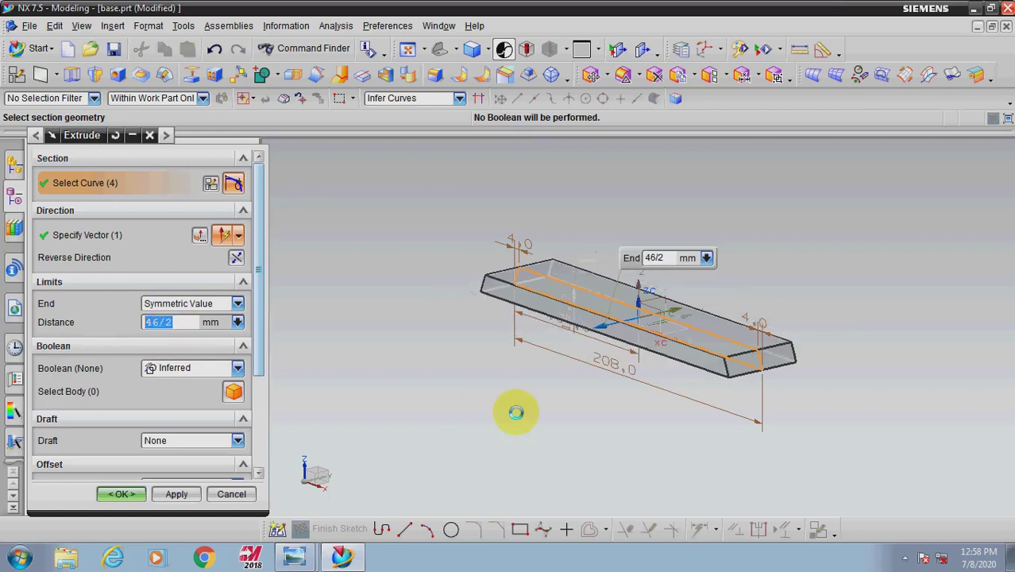
{"action": "left_click", "coordinate": [121, 494]}
{"action": "scroll", "coordinate": [691, 334], "scroll_direction": "up", "scroll_amount": 3}
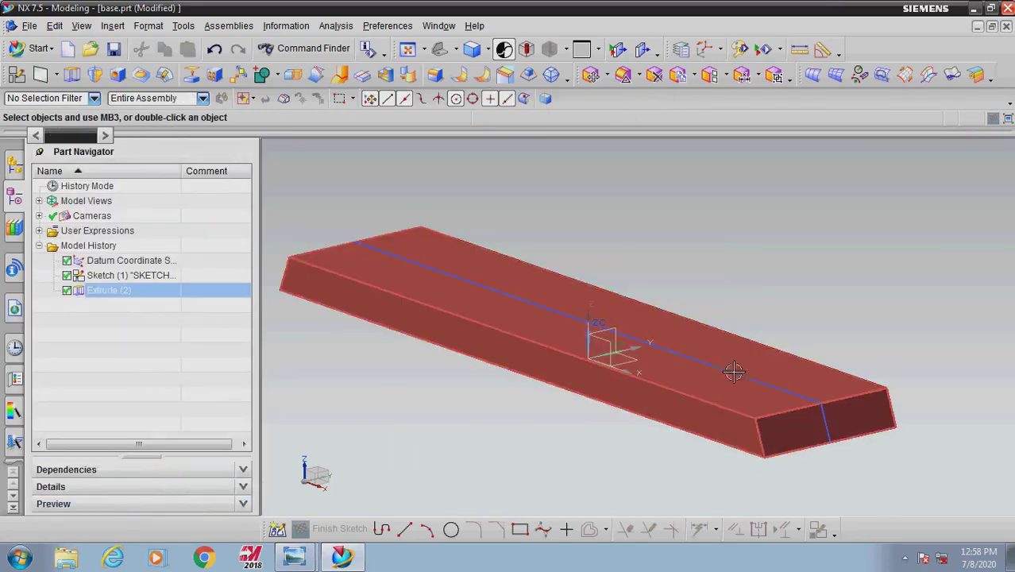
{"action": "middle_click_drag", "start_coordinate": [734, 372], "coordinate": [702, 425]}
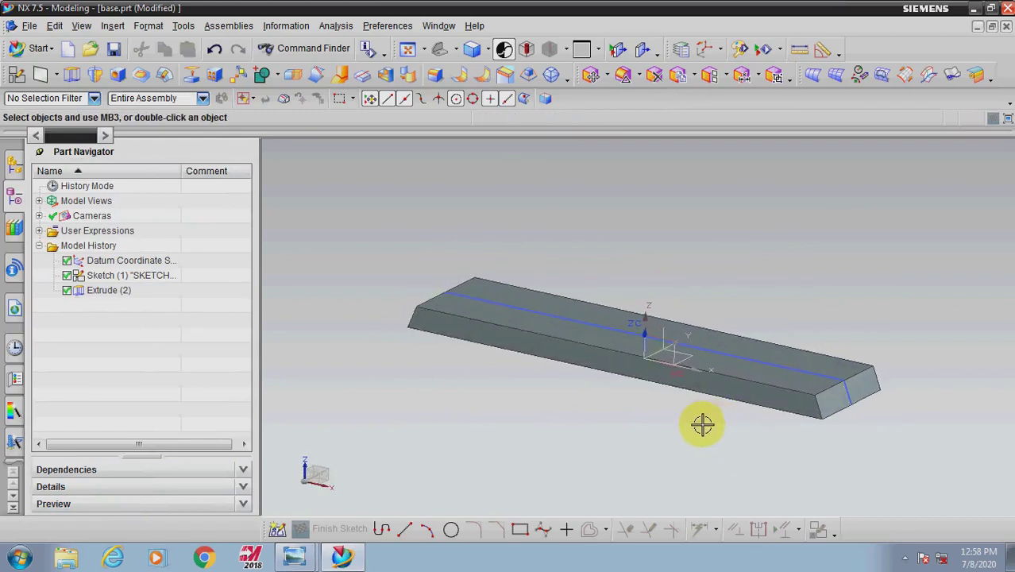
Step: Consult the reference drawing for the raised block and create a new sketch on the foot's top face
{"action": "left_click", "coordinate": [295, 559]}
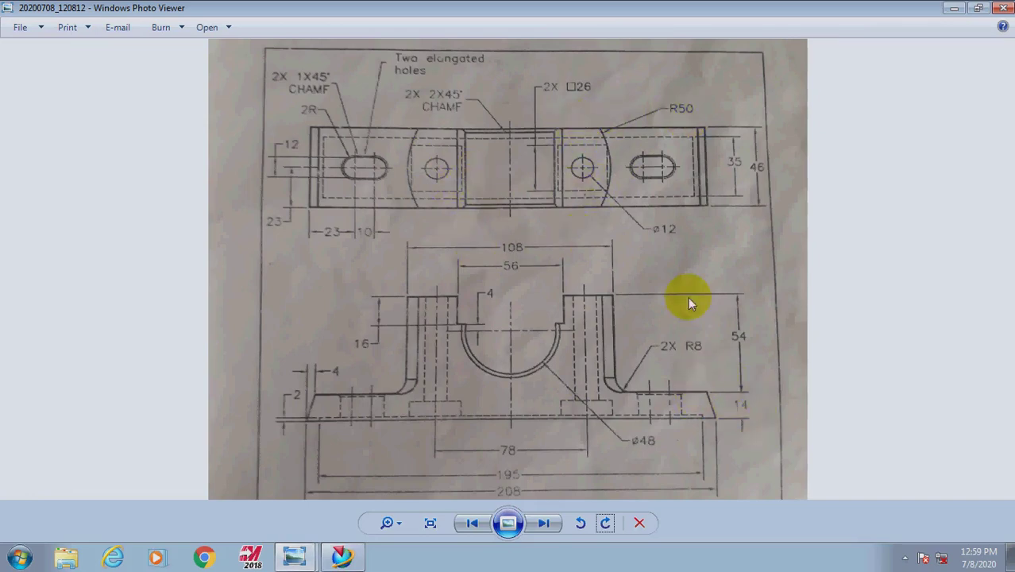
{"action": "left_click", "coordinate": [341, 556]}
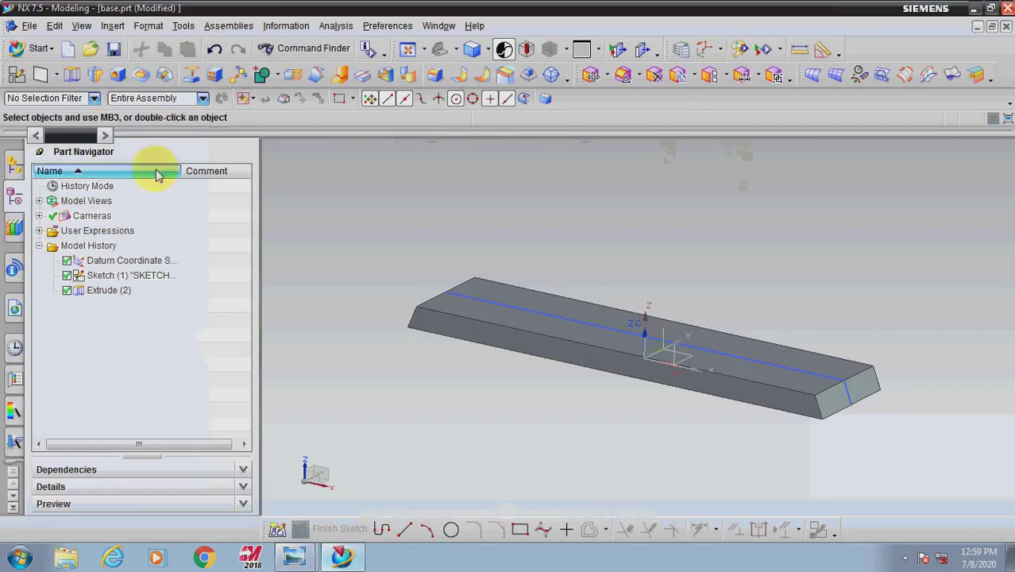
{"action": "left_click", "coordinate": [288, 514]}
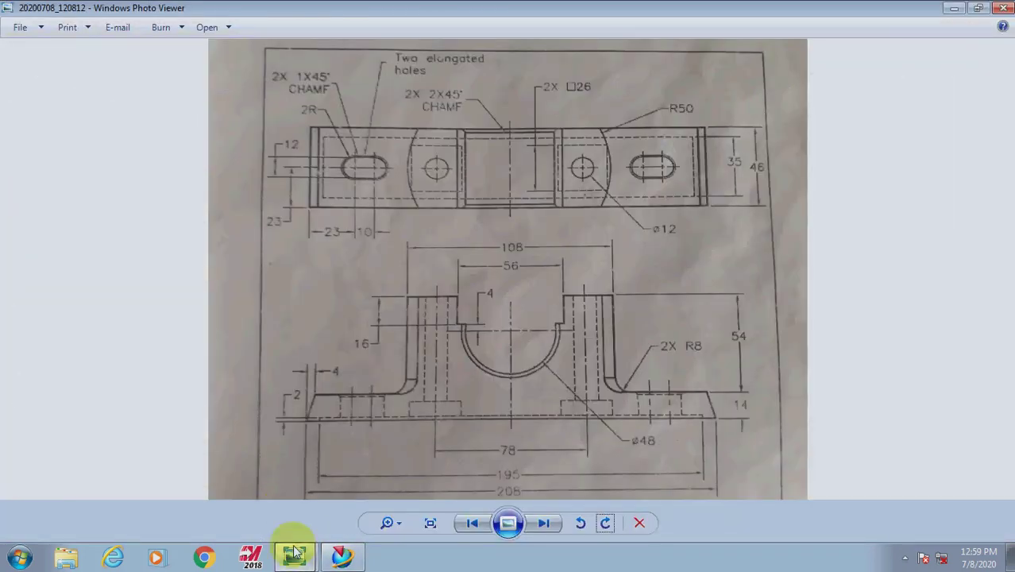
{"action": "left_click", "coordinate": [341, 556]}
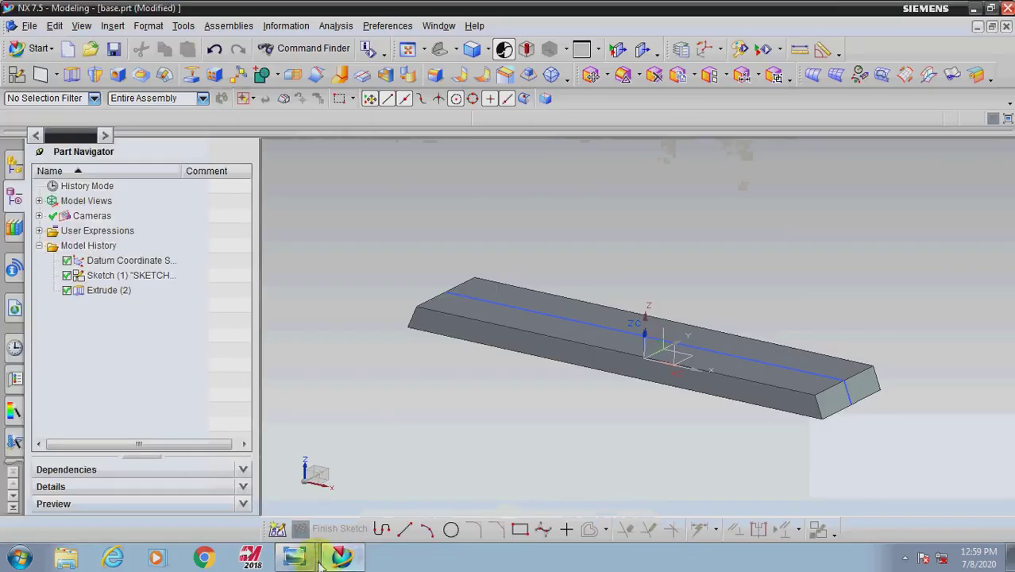
{"action": "left_click", "coordinate": [36, 71]}
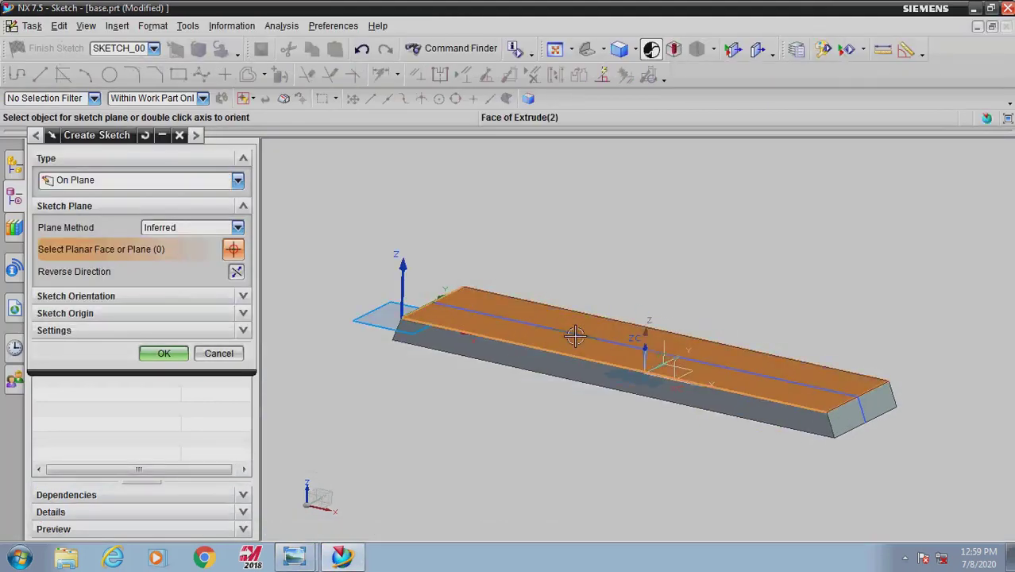
{"action": "left_click", "coordinate": [574, 335]}
{"action": "left_click", "coordinate": [563, 305]}
{"action": "left_click", "coordinate": [164, 352]}
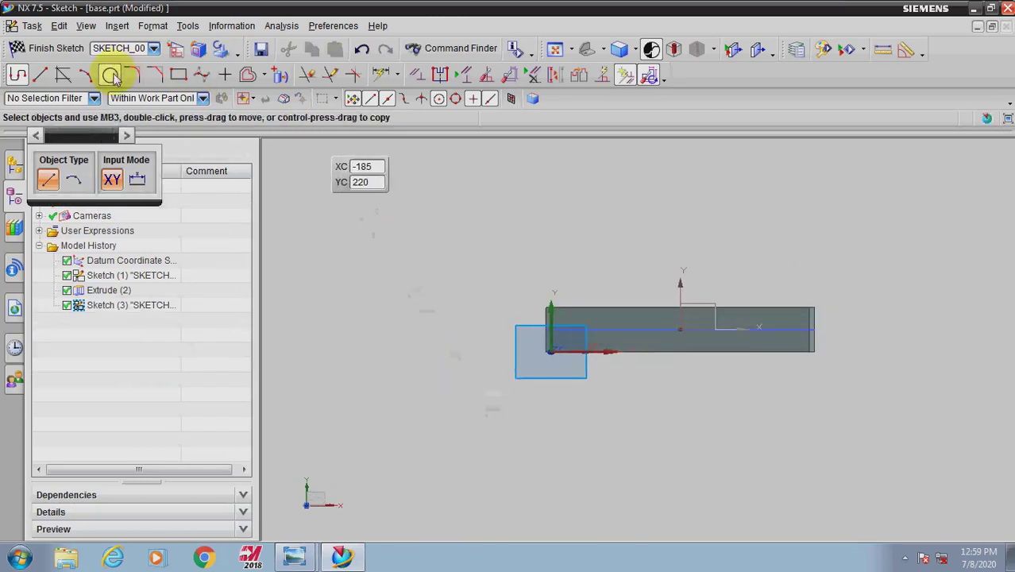
Step: Draw a circle about 140 mm in diameter centred on the midpoint of the foot's sketched centre line
{"action": "left_click", "coordinate": [110, 75]}
{"action": "scroll", "coordinate": [692, 352], "scroll_direction": "up", "scroll_amount": 4}
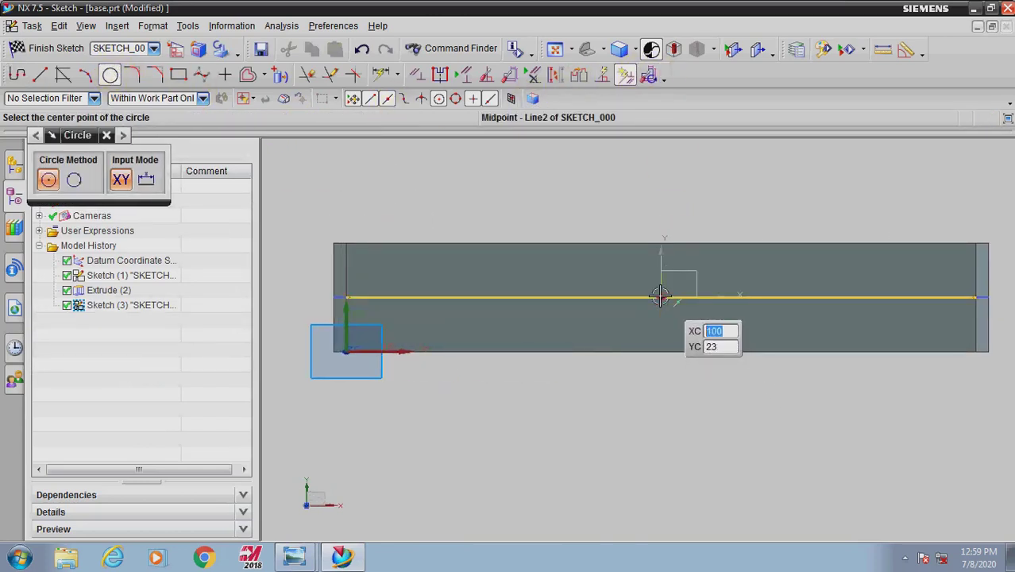
{"action": "left_click", "coordinate": [660, 296]}
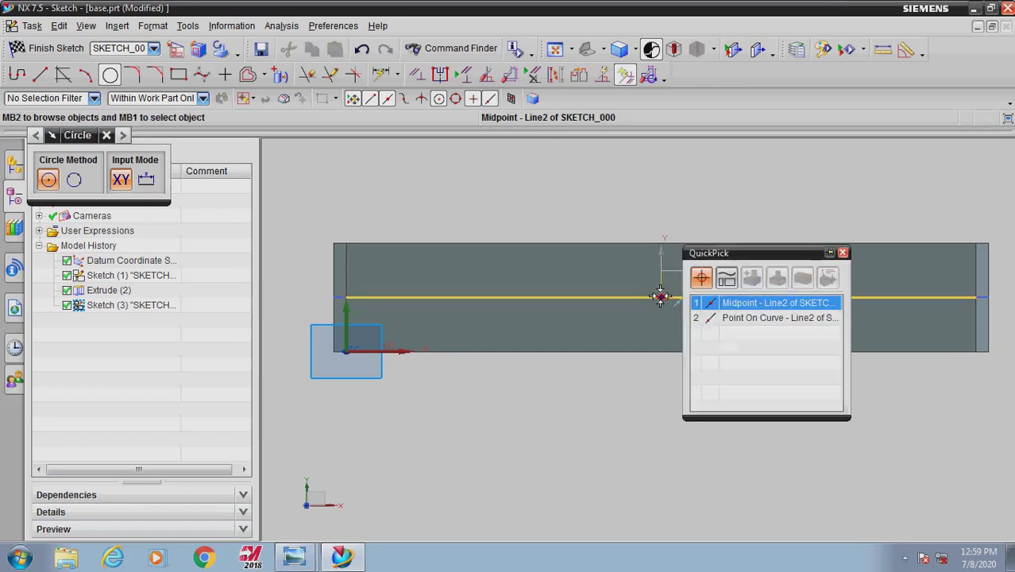
{"action": "left_click", "coordinate": [713, 301]}
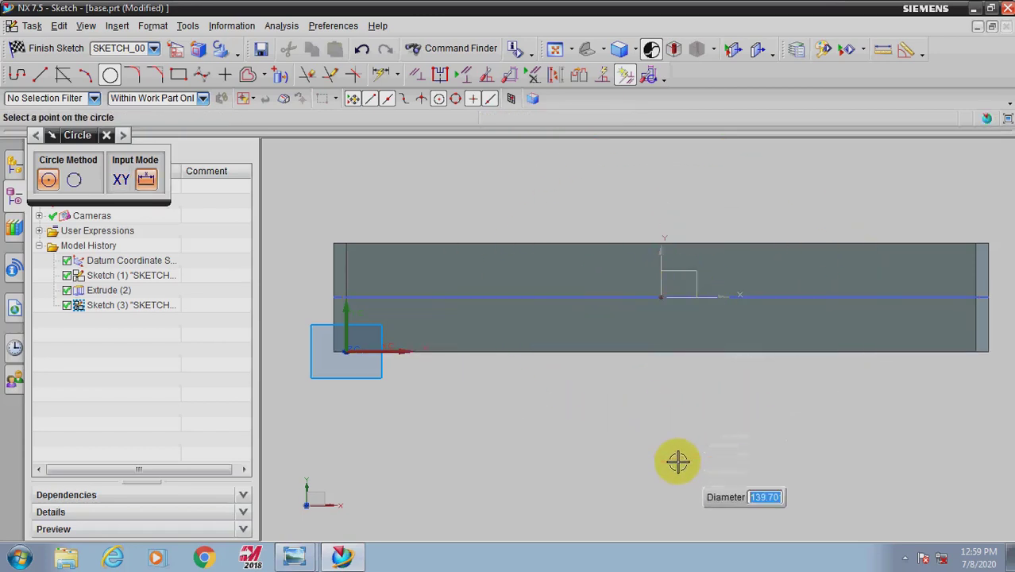
{"action": "left_click", "coordinate": [675, 460]}
{"action": "scroll", "coordinate": [421, 469], "scroll_direction": "down", "scroll_amount": 2}
{"action": "middle_click", "coordinate": [437, 431]}
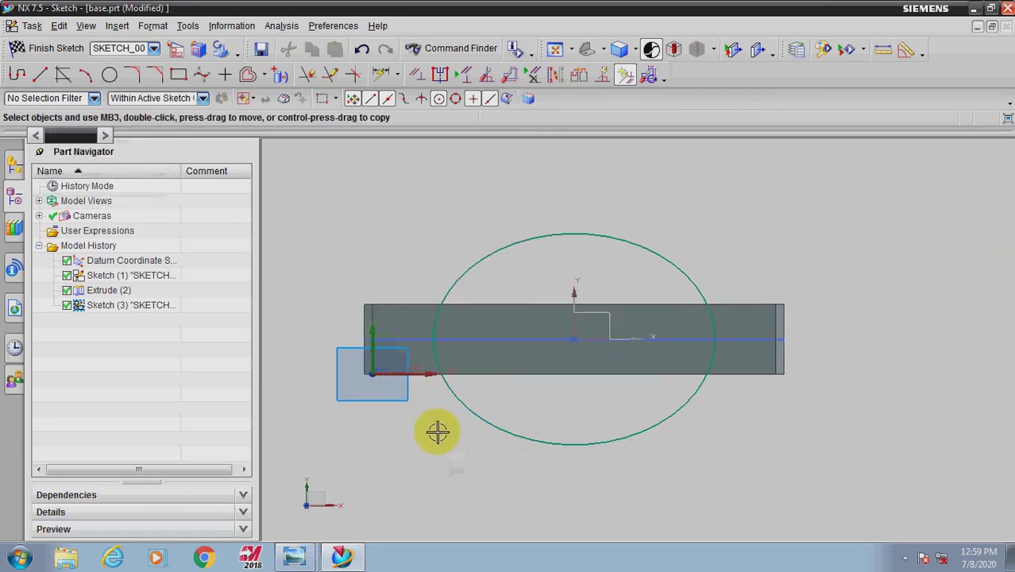
Step: Dimension the circle's diameter and set it to 100 mm
{"action": "left_click", "coordinate": [381, 75]}
{"action": "left_click", "coordinate": [588, 235]}
{"action": "left_click", "coordinate": [664, 187]}
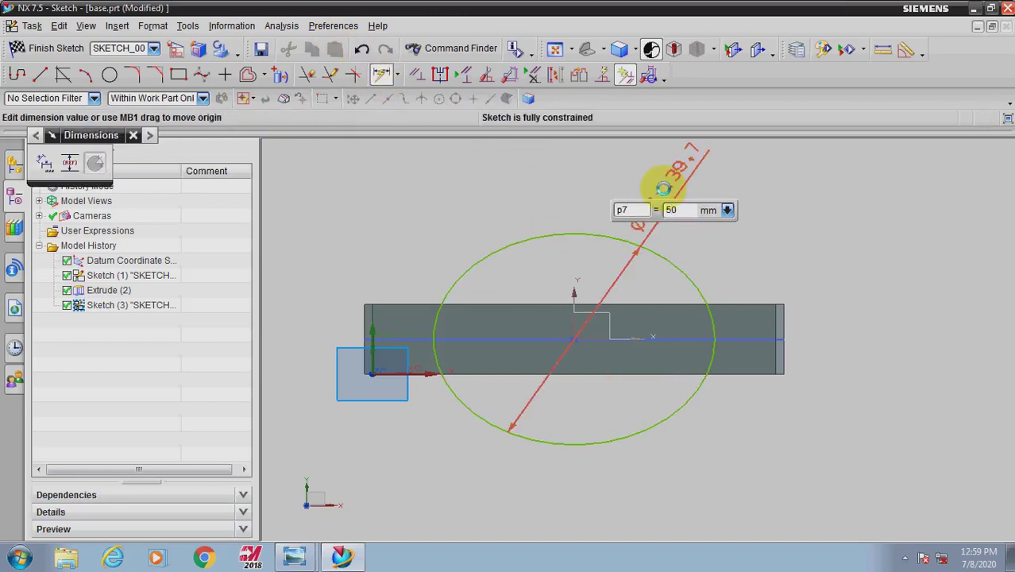
{"action": "type", "text": "100"}
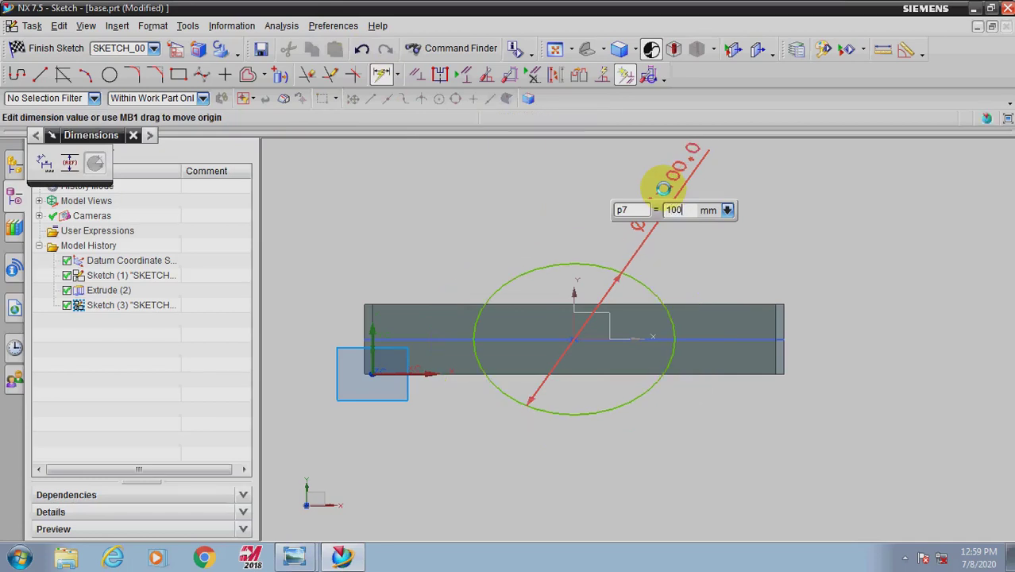
{"action": "middle_click", "coordinate": [830, 241]}
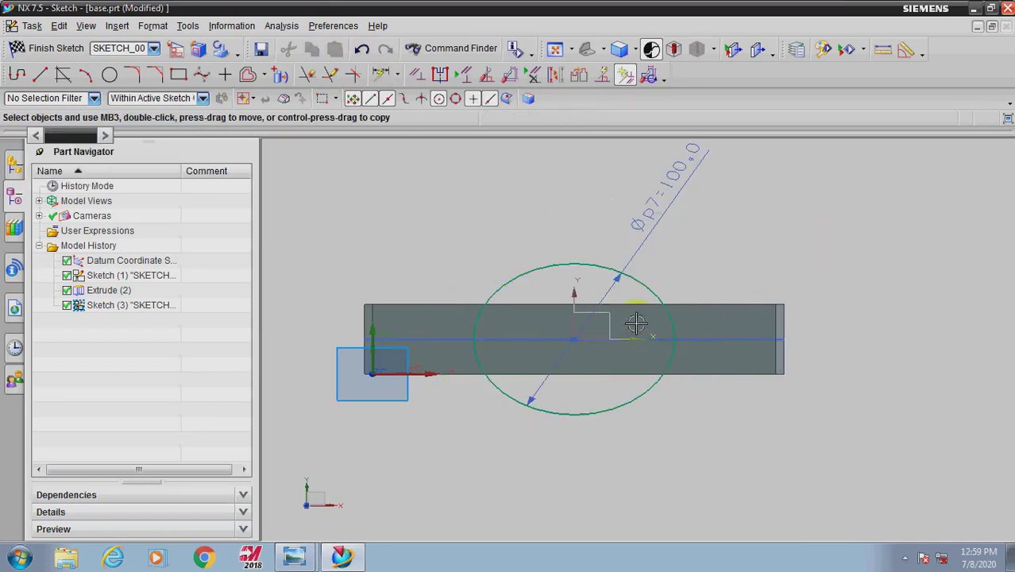
Step: Project the two long edges of the foot's top face into the sketch
{"action": "scroll", "coordinate": [627, 367], "scroll_direction": "up", "scroll_amount": 1}
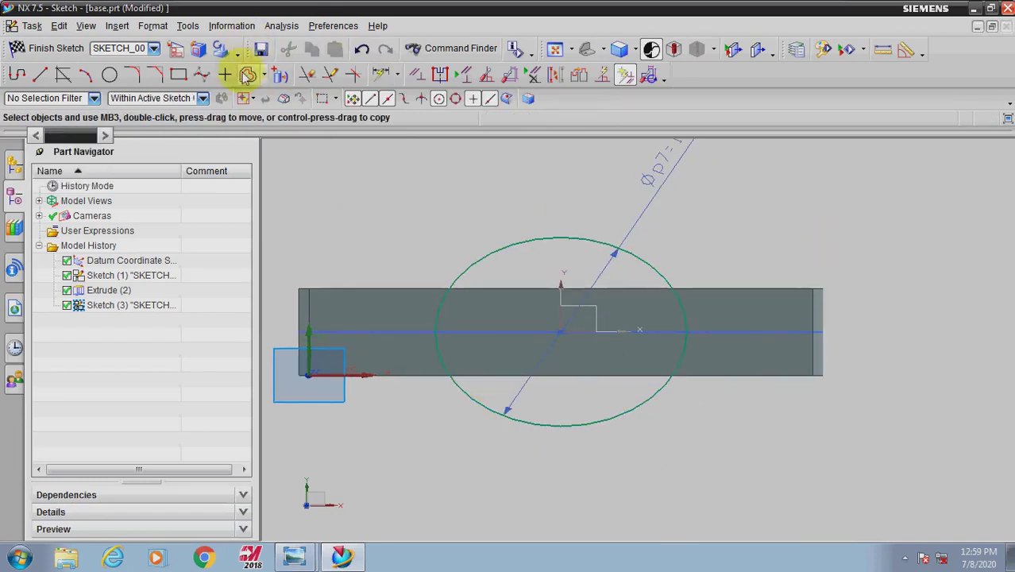
{"action": "left_click", "coordinate": [279, 75]}
{"action": "left_click", "coordinate": [494, 289]}
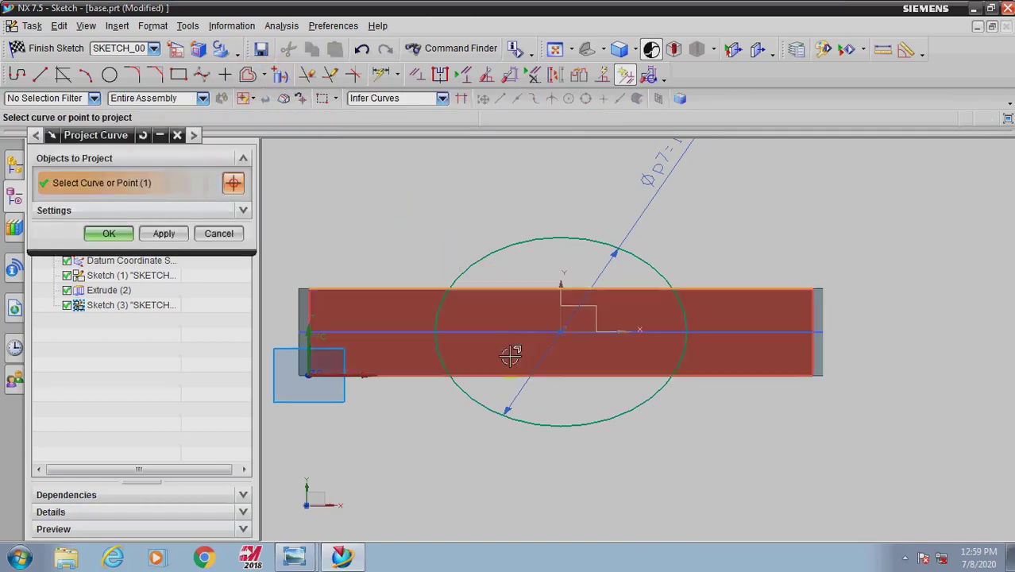
{"action": "left_click", "coordinate": [515, 375]}
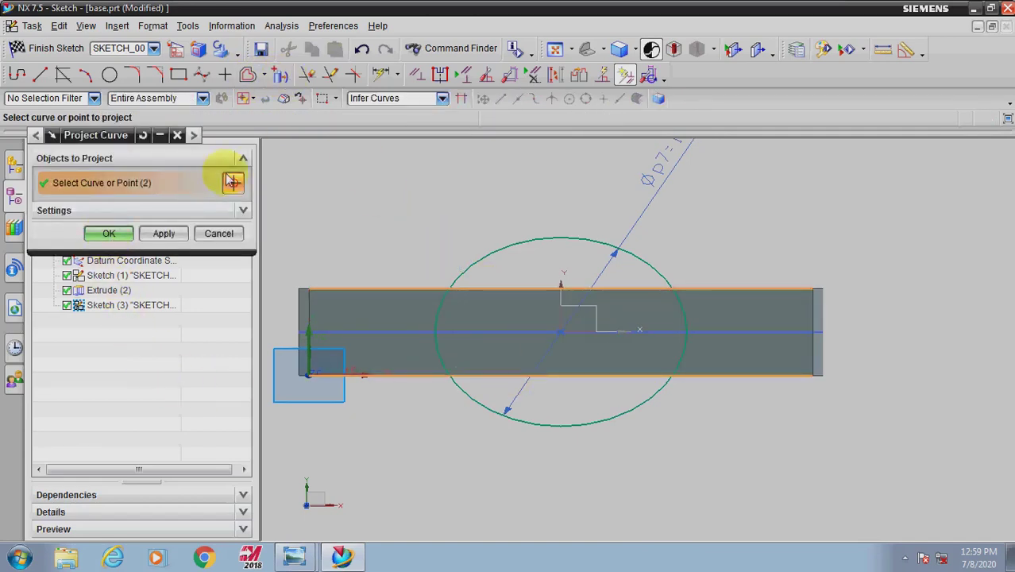
{"action": "left_click", "coordinate": [110, 233]}
Step: Quick Trim the circle arcs outside the foot and the projected edge ends beyond the circle, leaving a closed arc-ended profile
{"action": "scroll", "coordinate": [475, 195], "scroll_direction": "up", "scroll_amount": 1}
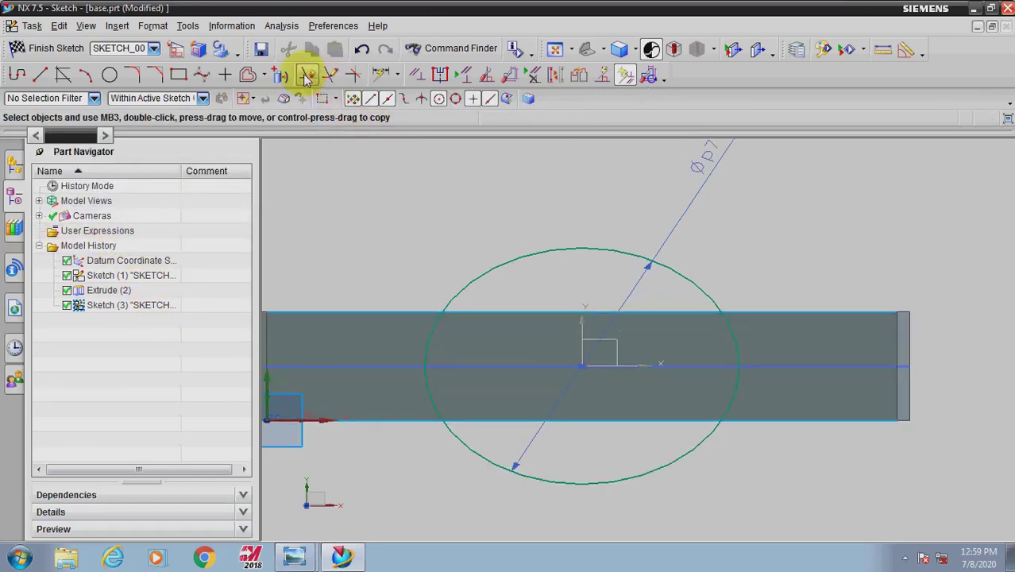
{"action": "left_click", "coordinate": [306, 75]}
{"action": "left_click", "coordinate": [370, 312]}
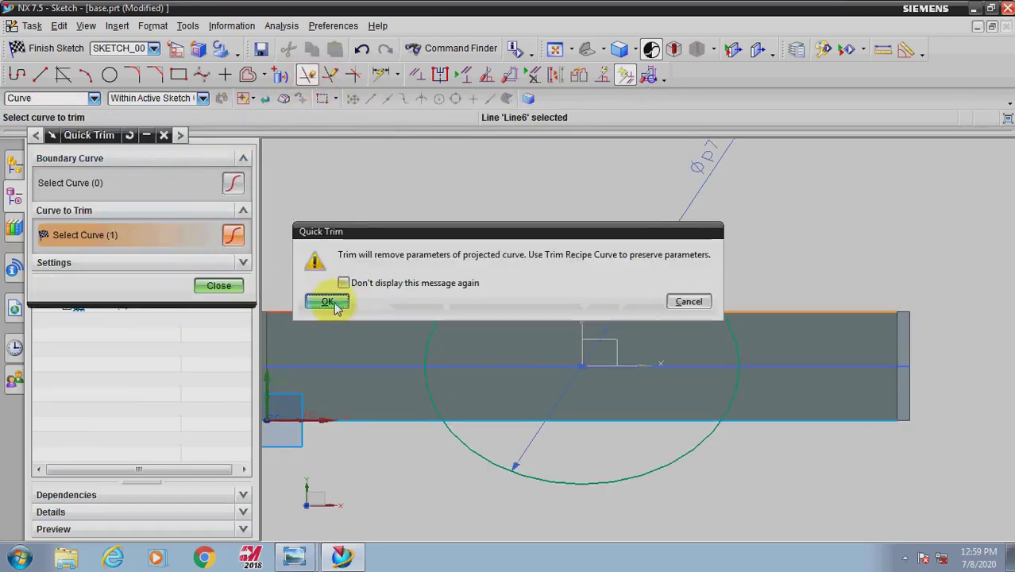
{"action": "left_click", "coordinate": [336, 308]}
{"action": "left_click", "coordinate": [544, 253]}
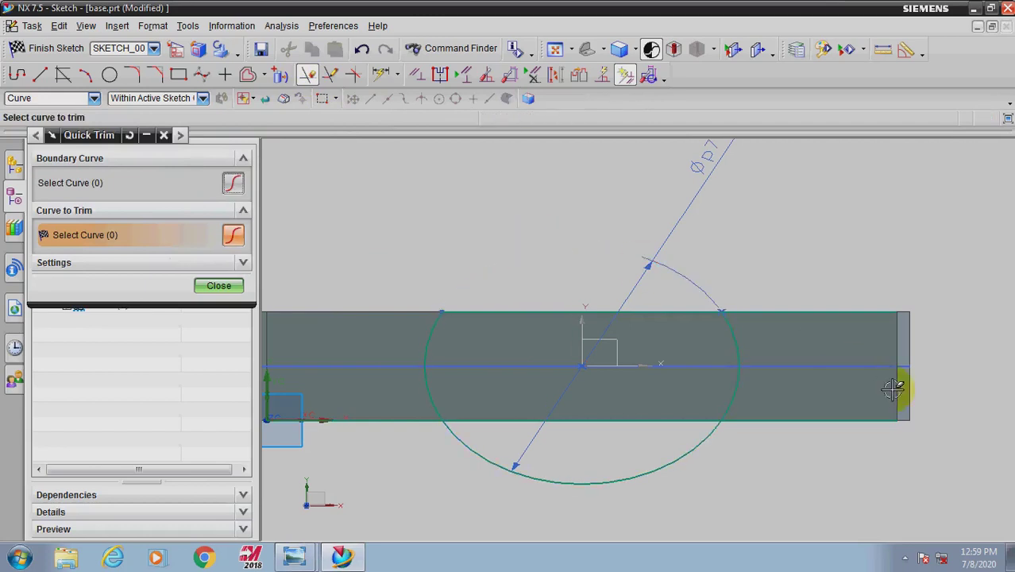
{"action": "left_click", "coordinate": [811, 310]}
{"action": "left_click", "coordinate": [715, 435]}
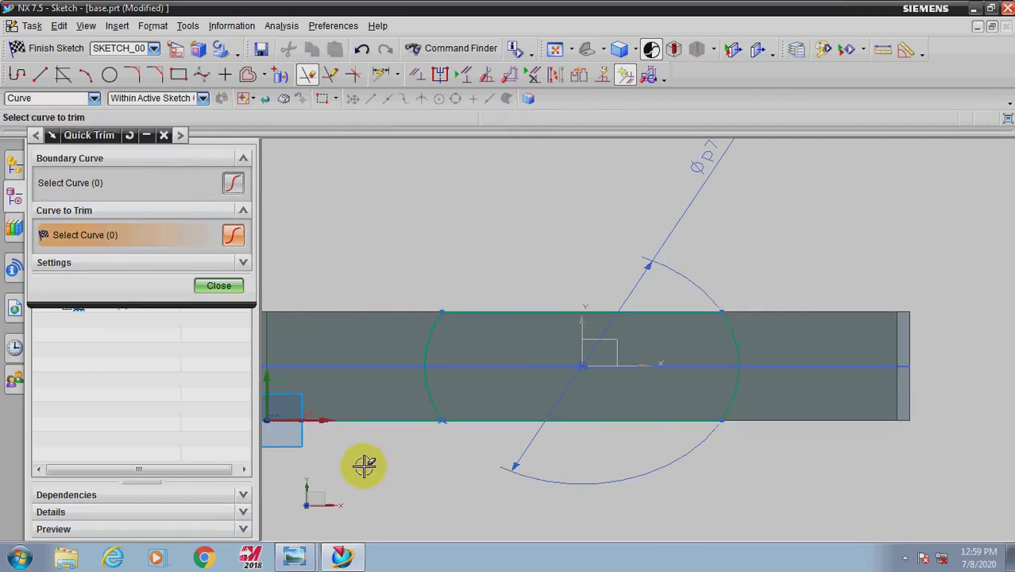
{"action": "left_click", "coordinate": [357, 425]}
{"action": "key", "text": "Escape"}
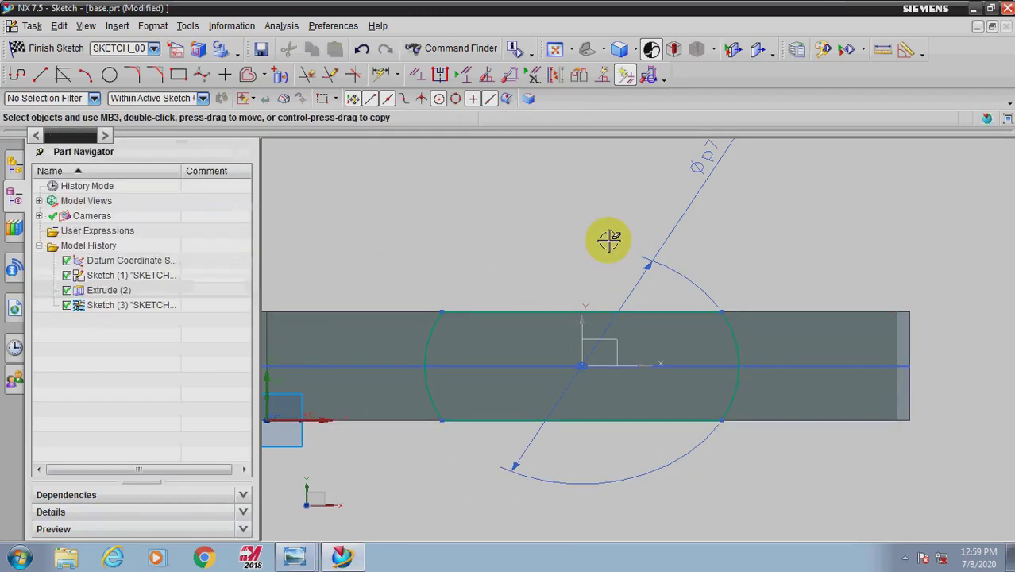
Step: Finish the sketch, check the block height in the reference drawing and set the profile's extrusion distance to 54 mm
{"action": "left_click", "coordinate": [18, 49]}
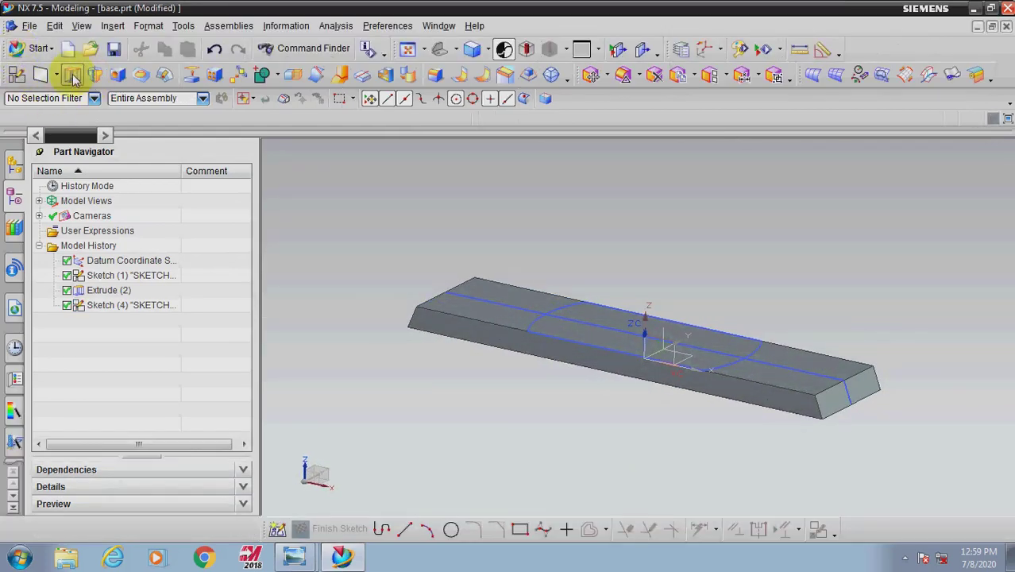
{"action": "left_click", "coordinate": [72, 74]}
{"action": "left_click", "coordinate": [568, 302]}
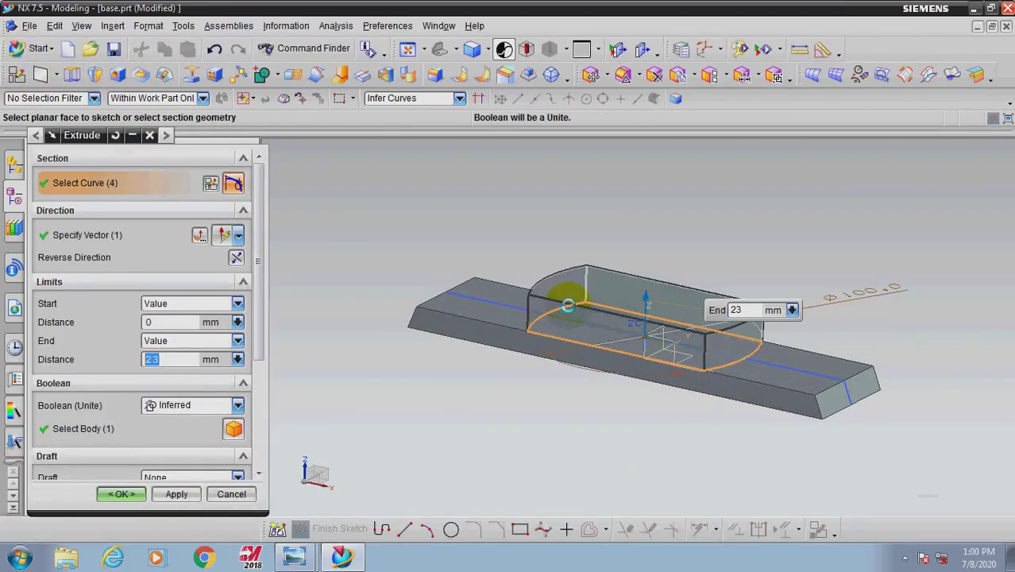
{"action": "left_click", "coordinate": [284, 495]}
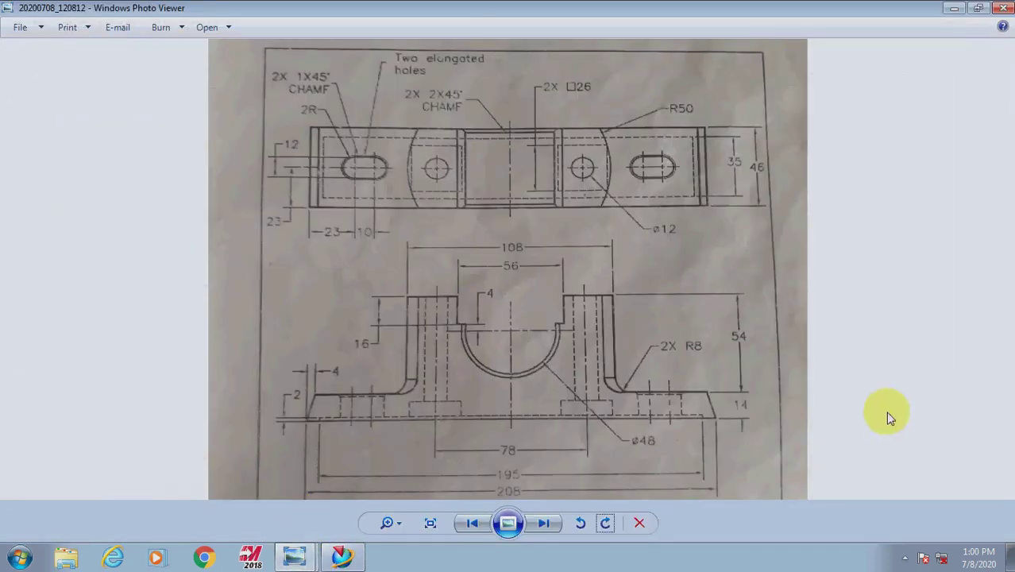
{"action": "left_click", "coordinate": [342, 557]}
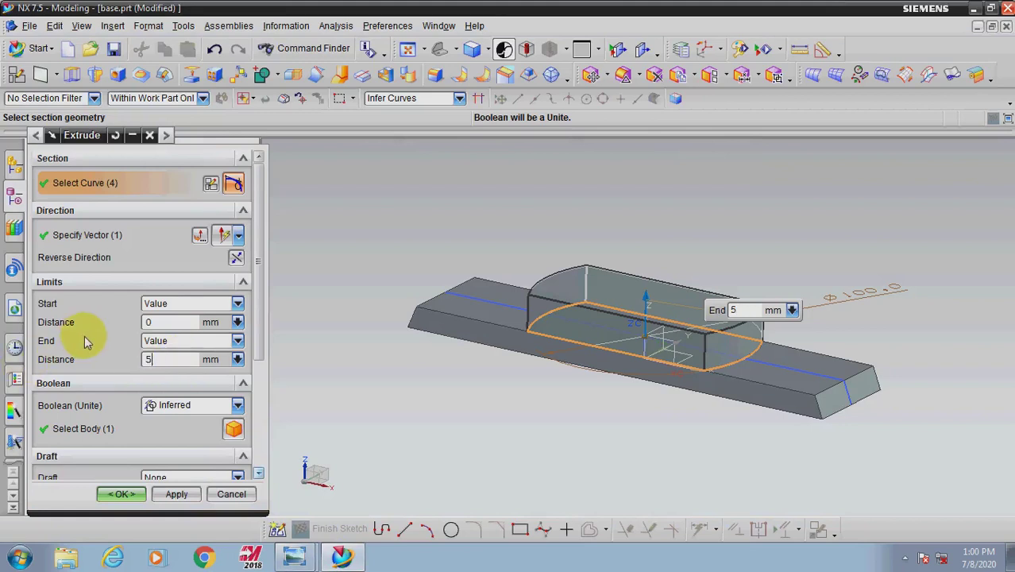
{"action": "type", "text": "4"}
{"action": "key", "text": "Return"}
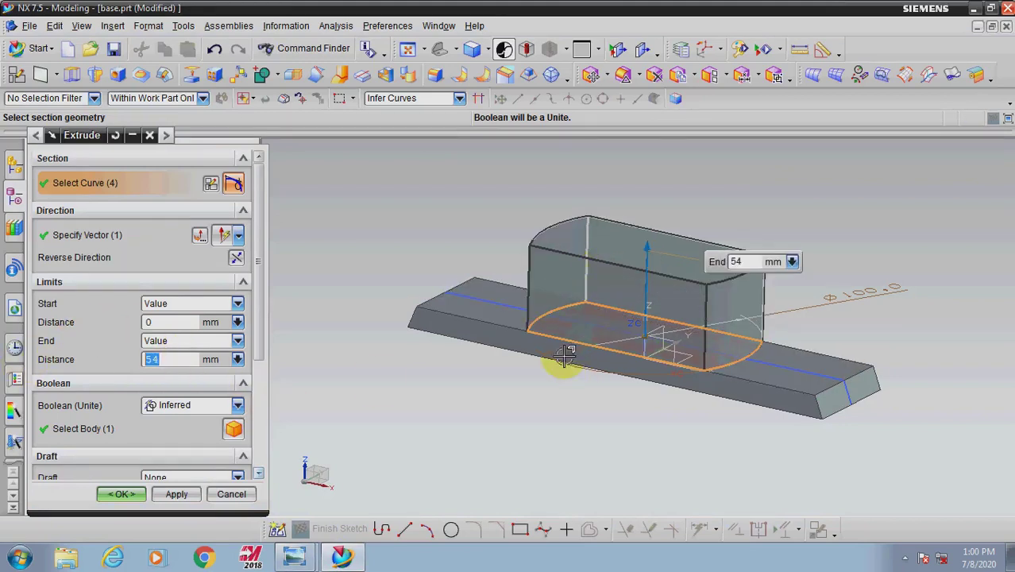
Step: Set the Boolean to Unite with the foot body and complete the block's extrusion
{"action": "left_click", "coordinate": [163, 405]}
{"action": "left_click", "coordinate": [165, 438]}
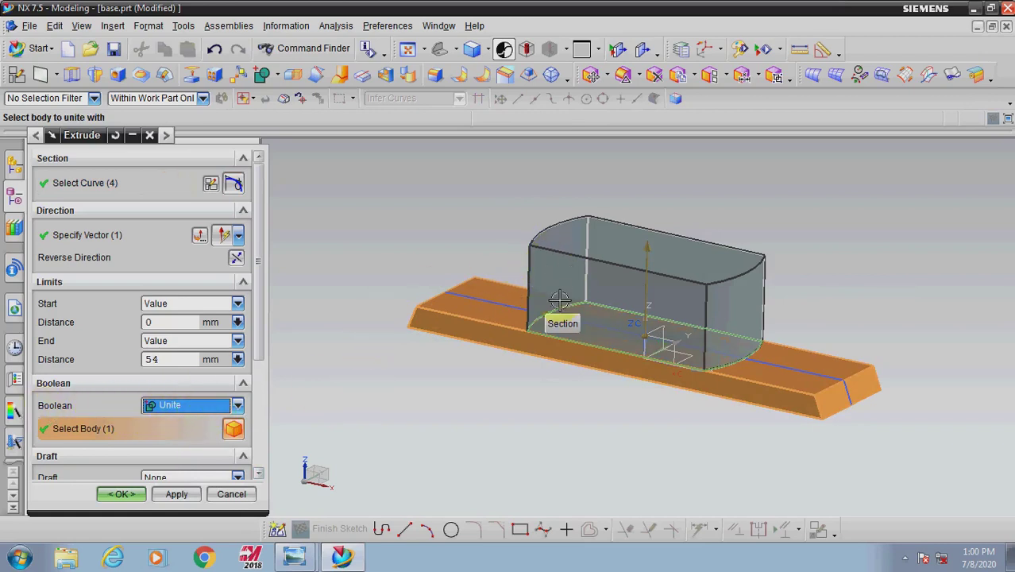
{"action": "left_click", "coordinate": [121, 493]}
Step: Hide the foot's sketch and the block's sketch so only the solid body is displayed
{"action": "mouse_move", "coordinate": [548, 424]}
{"action": "middle_mouse_down"}
{"action": "mouse_move", "coordinate": [573, 427]}
{"action": "mouse_move", "coordinate": [786, 334]}
{"action": "middle_mouse_up"}
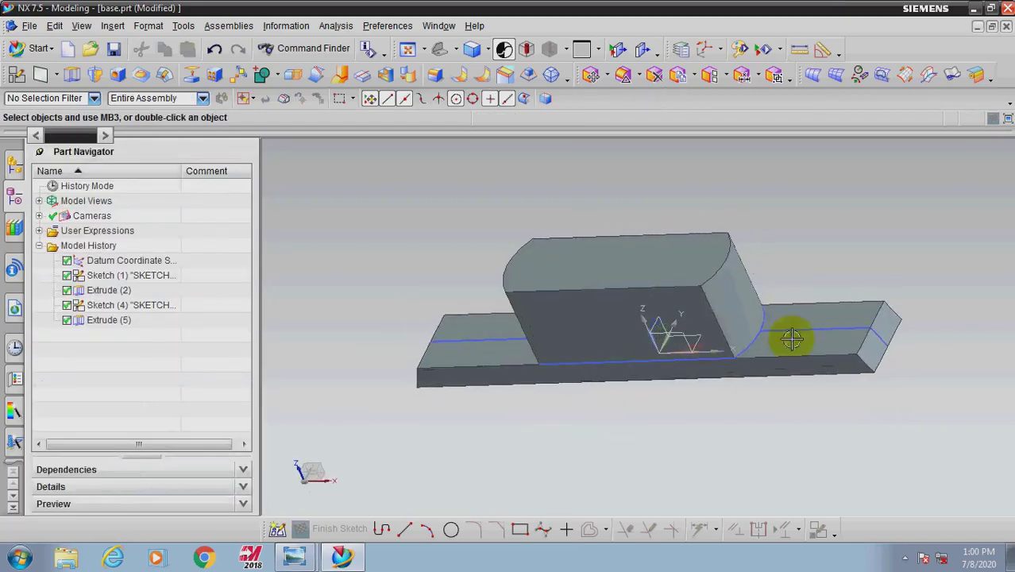
{"action": "left_click", "coordinate": [756, 349]}
{"action": "key", "text": "Escape"}
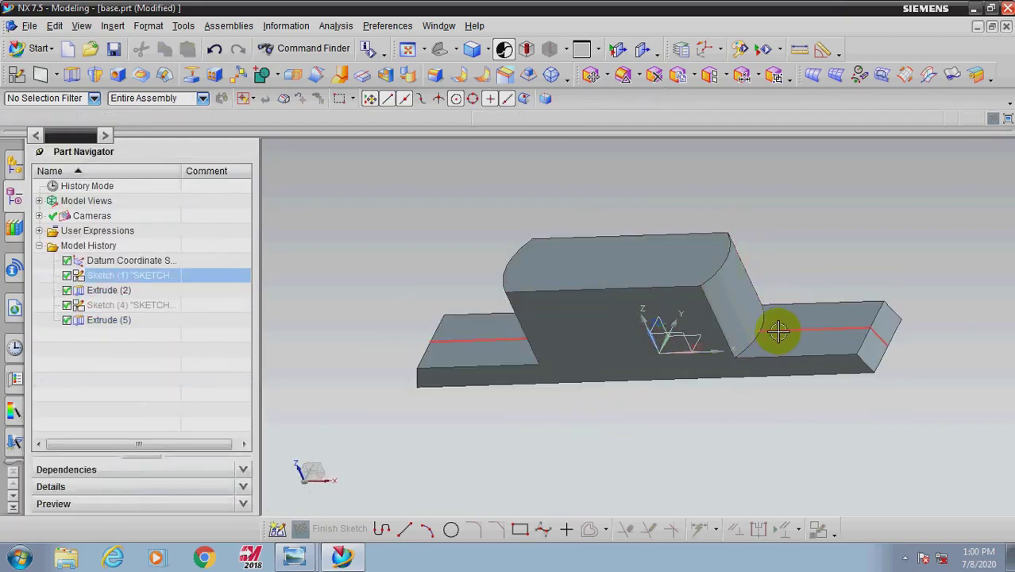
{"action": "left_click", "coordinate": [770, 345]}
{"action": "key", "text": "Escape"}
Step: Inspect the united body from several angles and consult the reference drawing for the cutout in the raised block
{"action": "mouse_move", "coordinate": [716, 418]}
{"action": "middle_mouse_down"}
{"action": "mouse_move", "coordinate": [786, 381]}
{"action": "mouse_move", "coordinate": [728, 419]}
{"action": "mouse_move", "coordinate": [730, 350]}
{"action": "mouse_move", "coordinate": [670, 435]}
{"action": "mouse_move", "coordinate": [637, 460]}
{"action": "mouse_move", "coordinate": [686, 388]}
{"action": "mouse_move", "coordinate": [654, 424]}
{"action": "mouse_move", "coordinate": [670, 442]}
{"action": "mouse_move", "coordinate": [648, 409]}
{"action": "mouse_move", "coordinate": [687, 295]}
{"action": "mouse_move", "coordinate": [664, 311]}
{"action": "mouse_move", "coordinate": [710, 315]}
{"action": "mouse_move", "coordinate": [687, 317]}
{"action": "middle_mouse_up"}
{"action": "scroll", "coordinate": [687, 317], "scroll_direction": "down", "scroll_amount": 3}
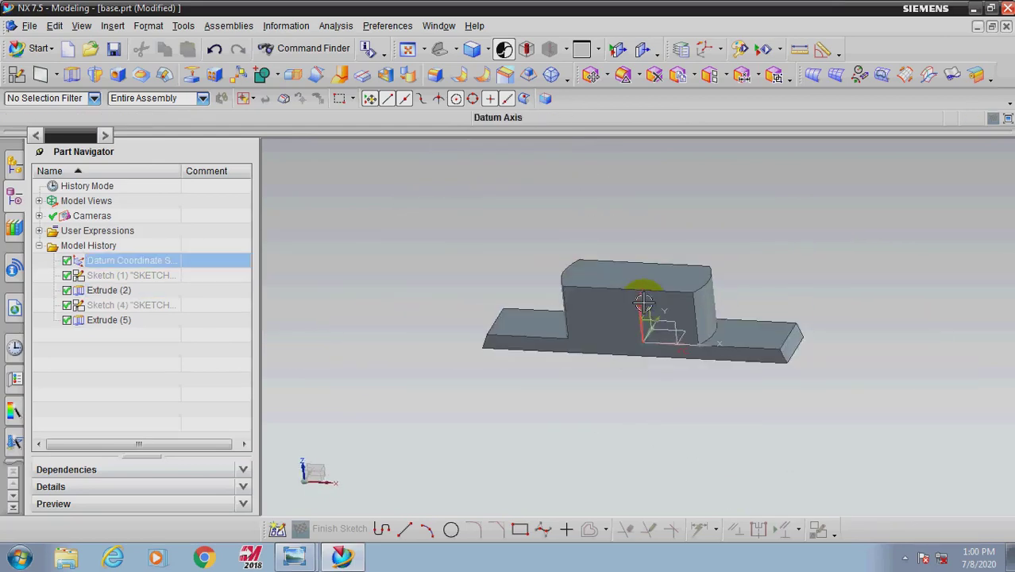
{"action": "scroll", "coordinate": [644, 302], "scroll_direction": "up", "scroll_amount": 6}
{"action": "scroll", "coordinate": [644, 303], "scroll_direction": "down", "scroll_amount": 3}
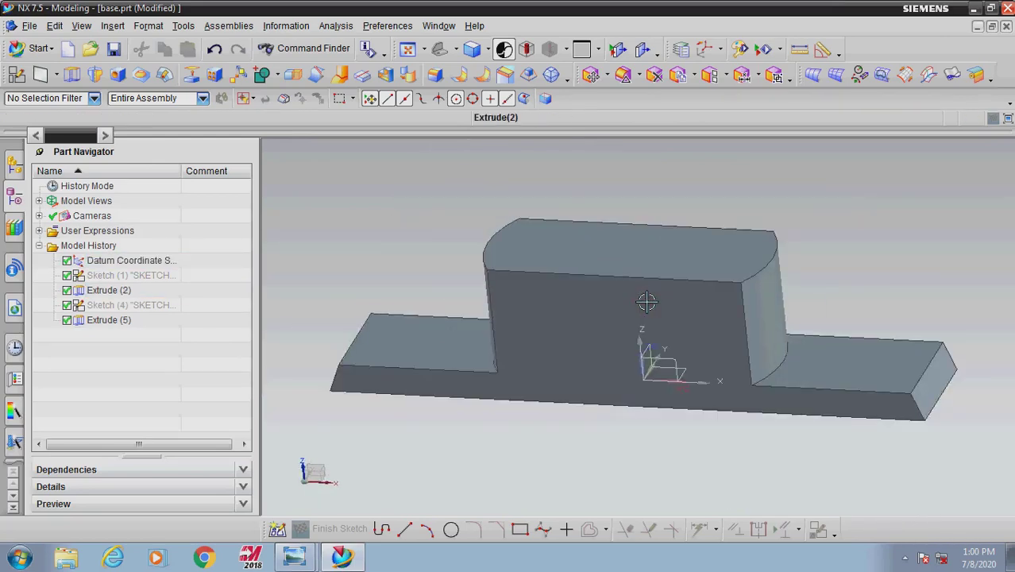
{"action": "middle_click_drag", "start_coordinate": [643, 299], "coordinate": [791, 333]}
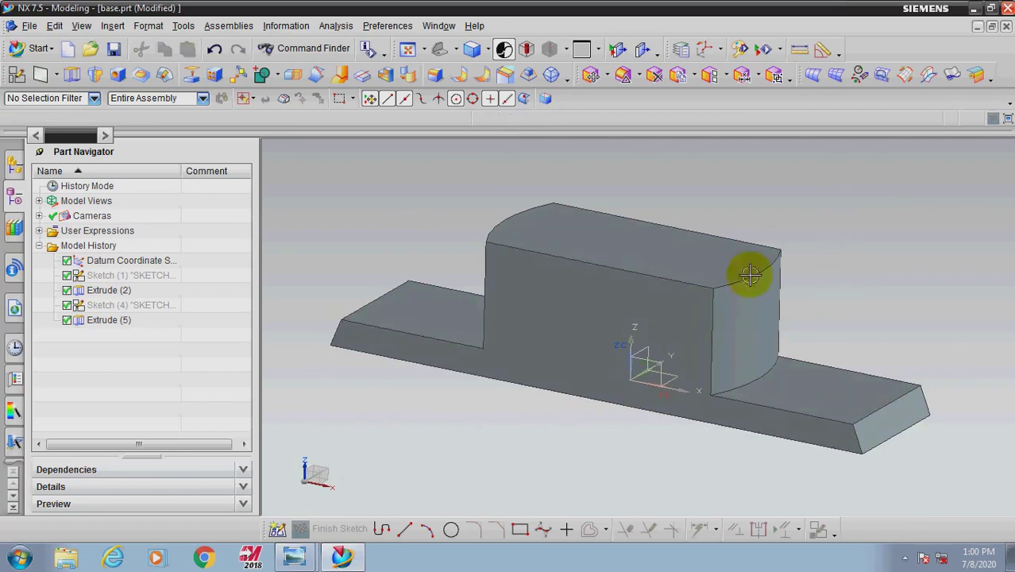
{"action": "left_click", "coordinate": [302, 562]}
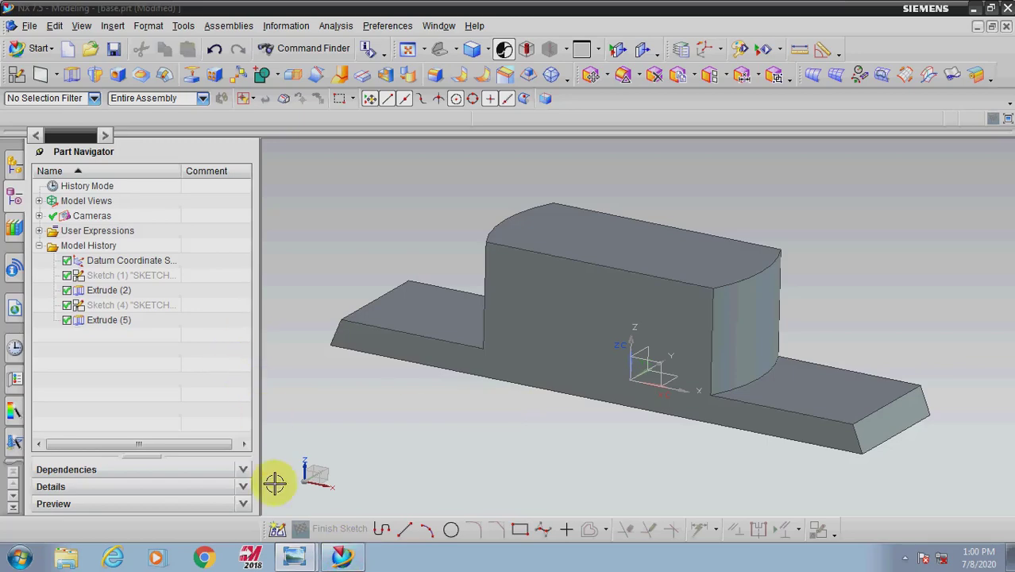
{"action": "left_click", "coordinate": [294, 556]}
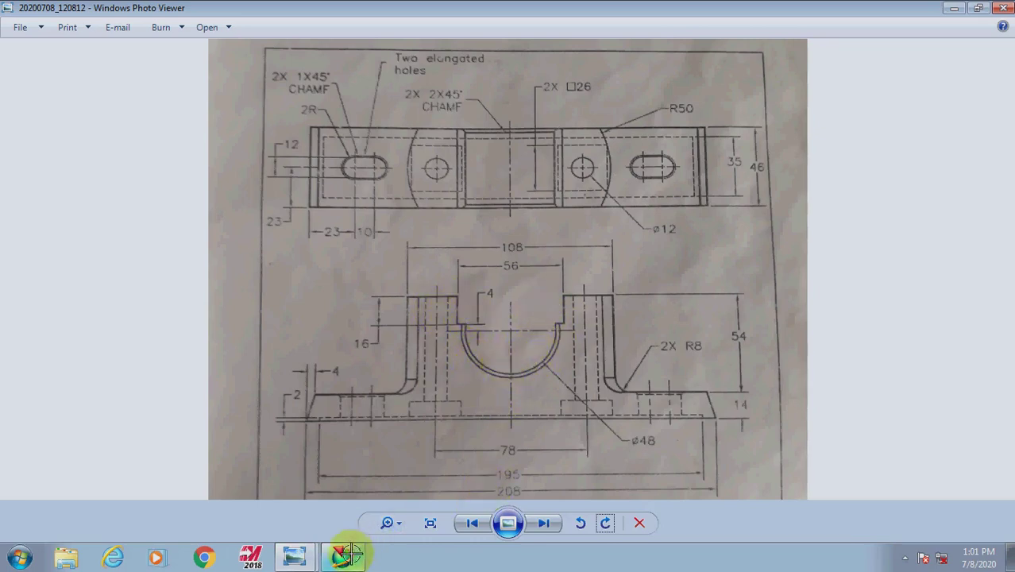
{"action": "left_click", "coordinate": [346, 554]}
Step: Create a new sketch on the planar front face of the foot and block
{"action": "left_click", "coordinate": [14, 74]}
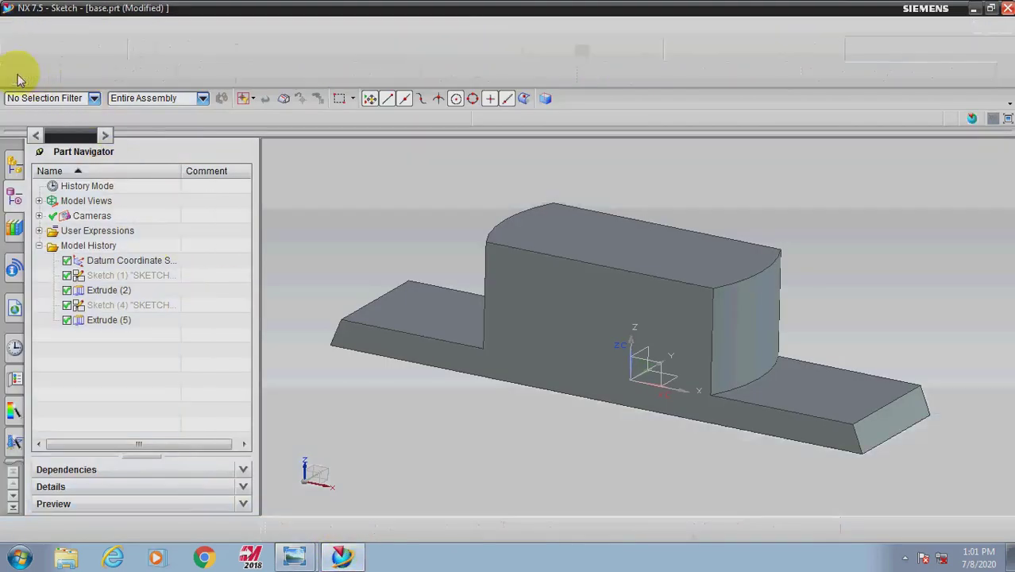
{"action": "left_click", "coordinate": [566, 421]}
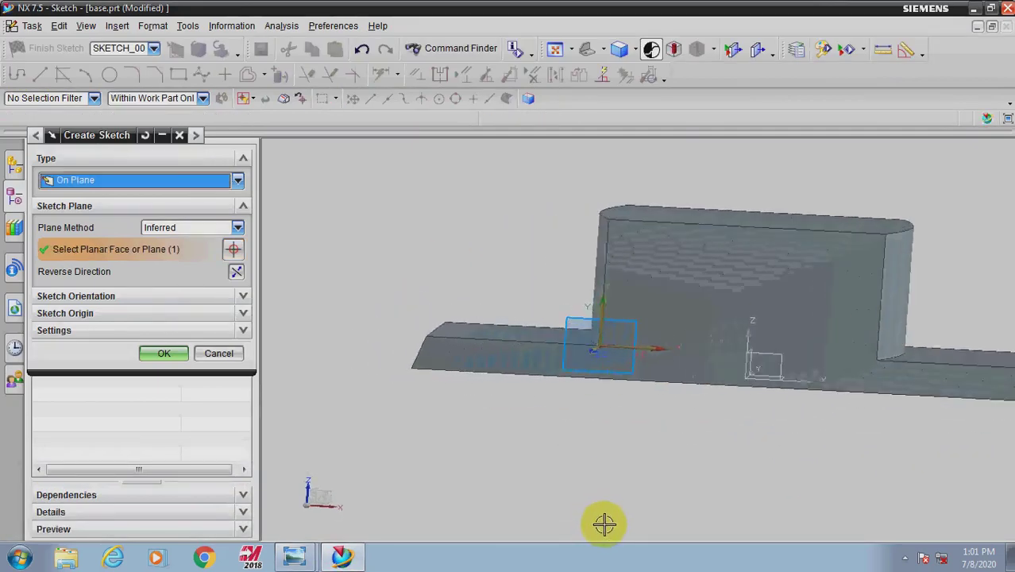
{"action": "middle_click", "coordinate": [593, 441]}
Step: Sketch a rectangle across the block's top edge, starting above the block and ending partway down its front face
{"action": "left_click", "coordinate": [178, 74]}
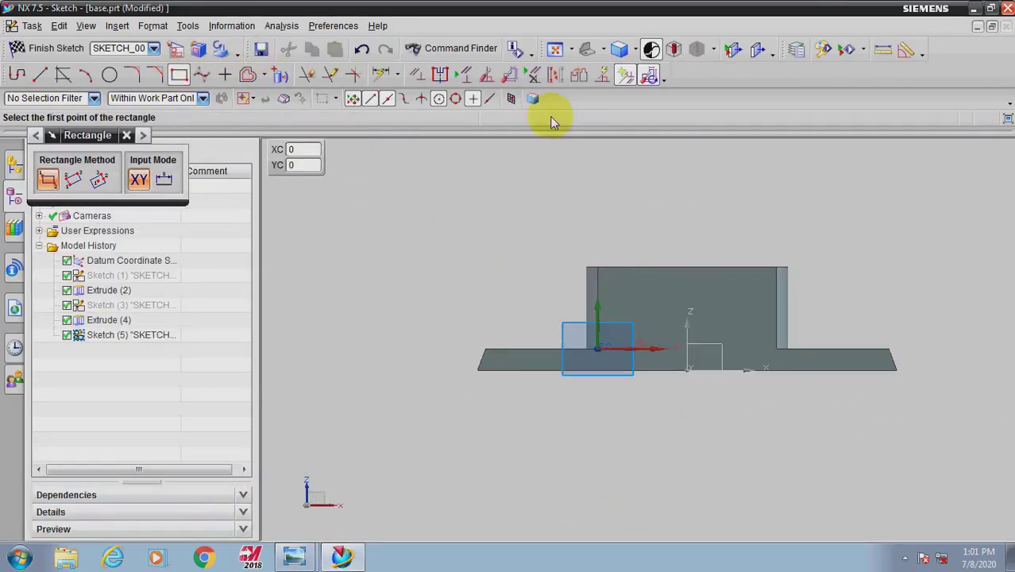
{"action": "scroll", "coordinate": [748, 263], "scroll_direction": "up", "scroll_amount": 2}
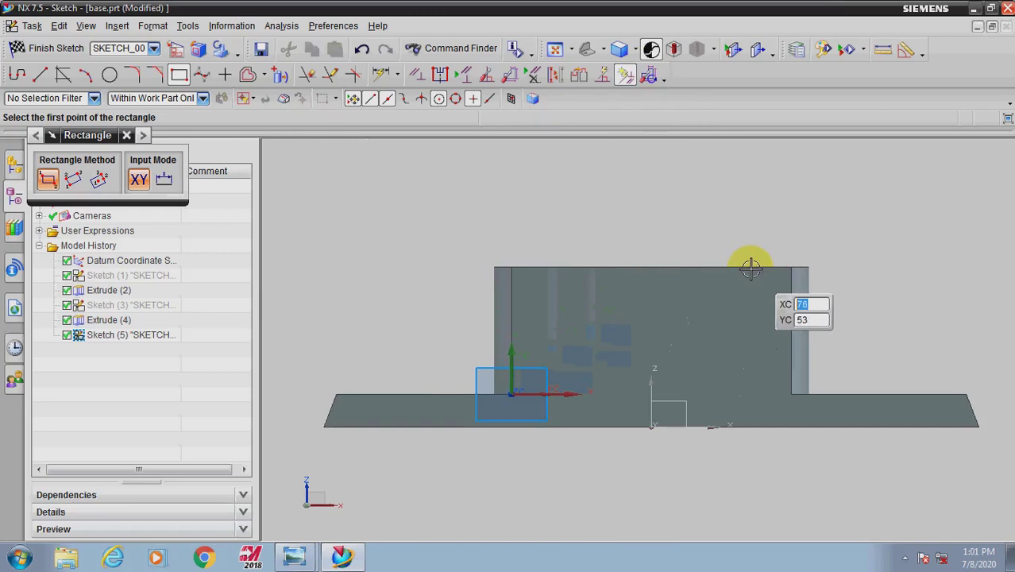
{"action": "left_click", "coordinate": [584, 236]}
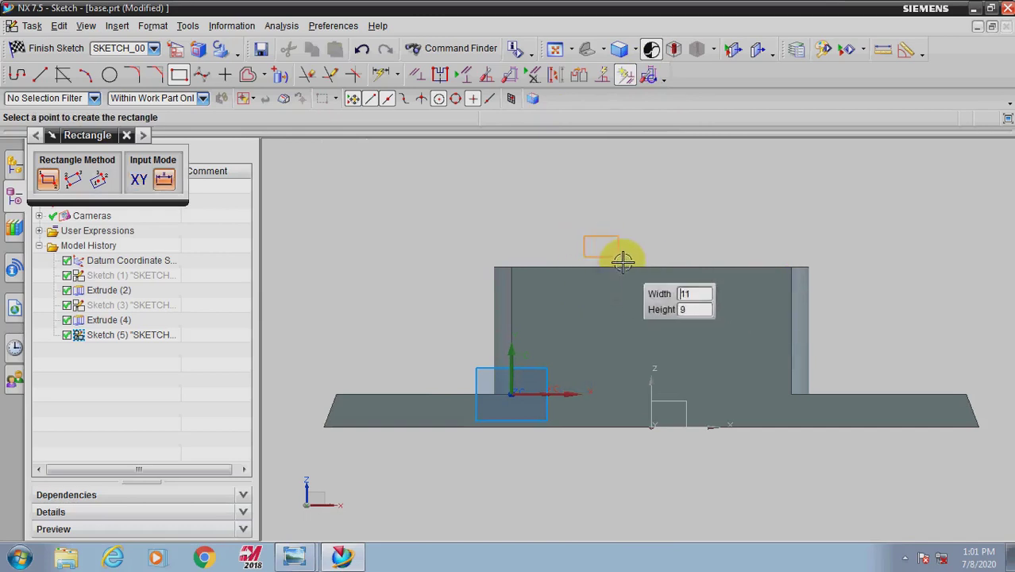
{"action": "left_click", "coordinate": [744, 325]}
{"action": "middle_click", "coordinate": [449, 476]}
{"action": "left_click", "coordinate": [368, 211]}
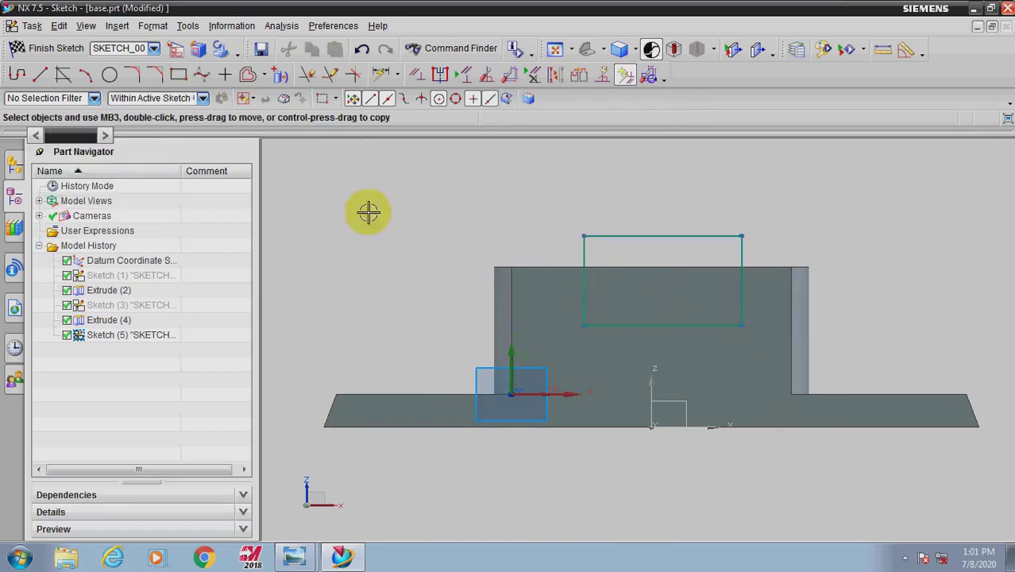
Step: Dimension the rectangle's width as 56 mm and set its left side 56/2 mm from the vertical centre axis
{"action": "left_click", "coordinate": [380, 73]}
{"action": "left_click", "coordinate": [671, 235]}
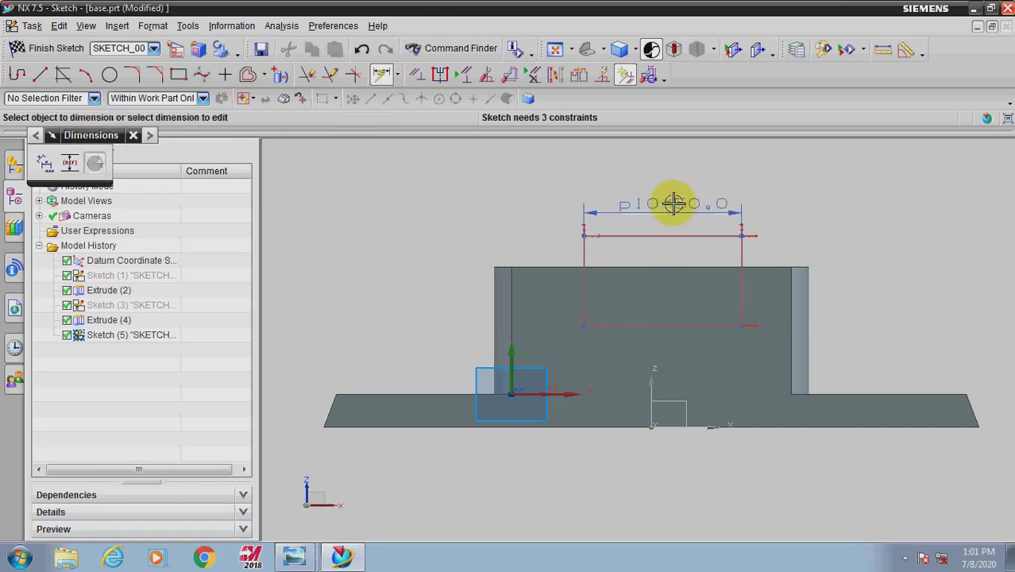
{"action": "left_click", "coordinate": [673, 203]}
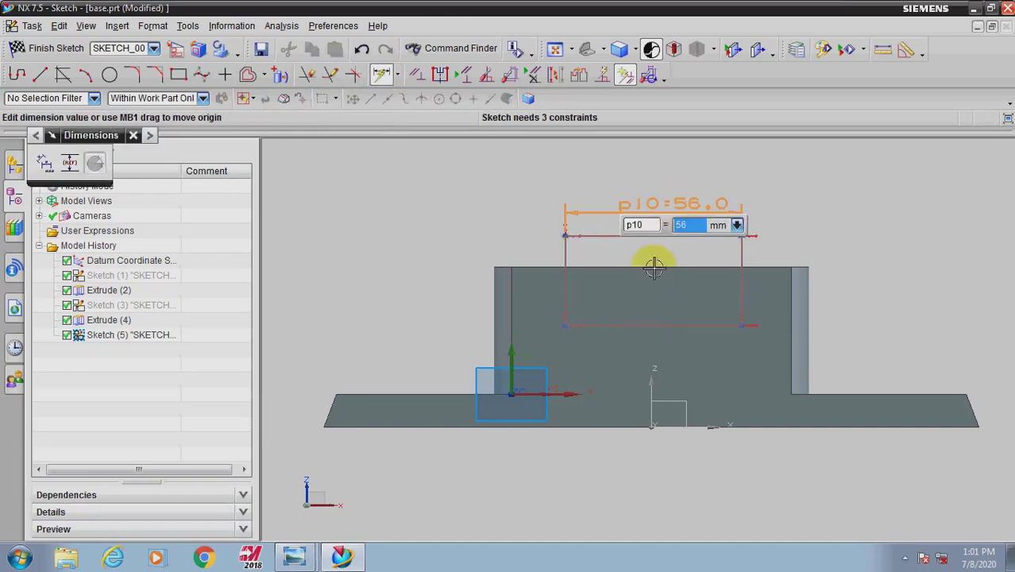
{"action": "left_click", "coordinate": [652, 389]}
{"action": "left_click", "coordinate": [566, 303]}
{"action": "left_click", "coordinate": [566, 302]}
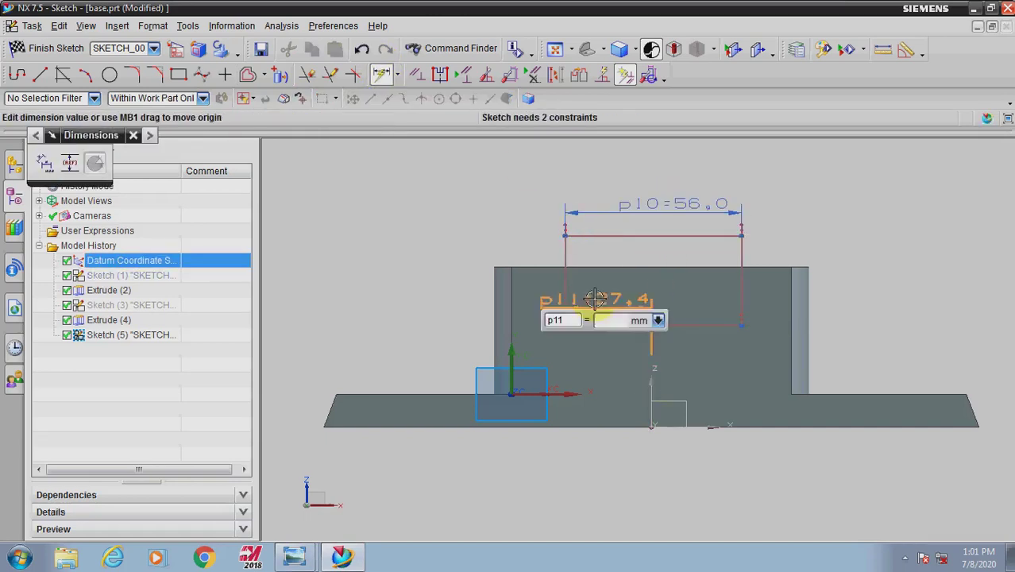
{"action": "type", "text": "5"}
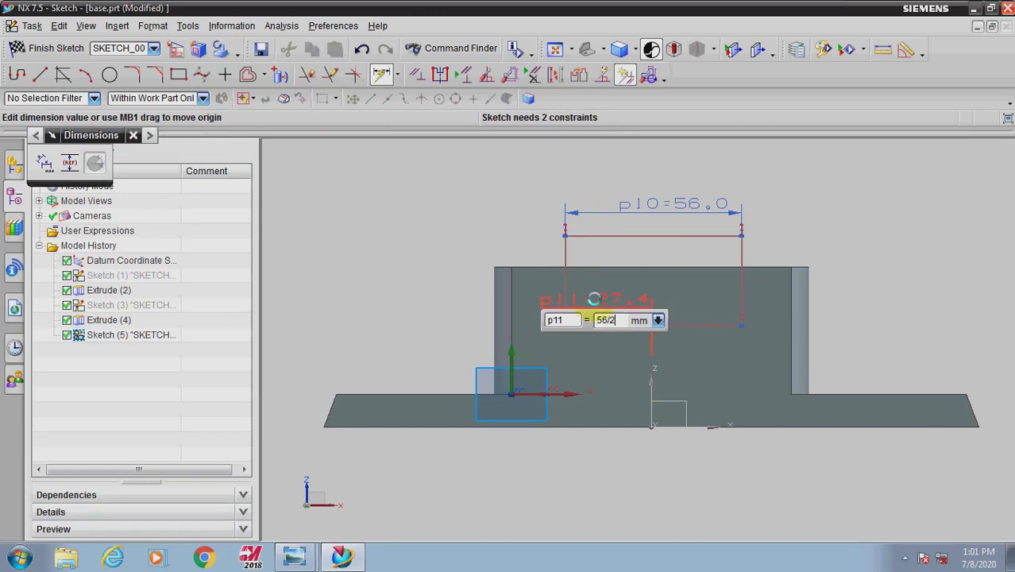
{"action": "type", "text": "6/2"}
Step: Dimension the rectangle's bottom edge 16 mm below the top edge of the block
{"action": "left_click", "coordinate": [694, 266]}
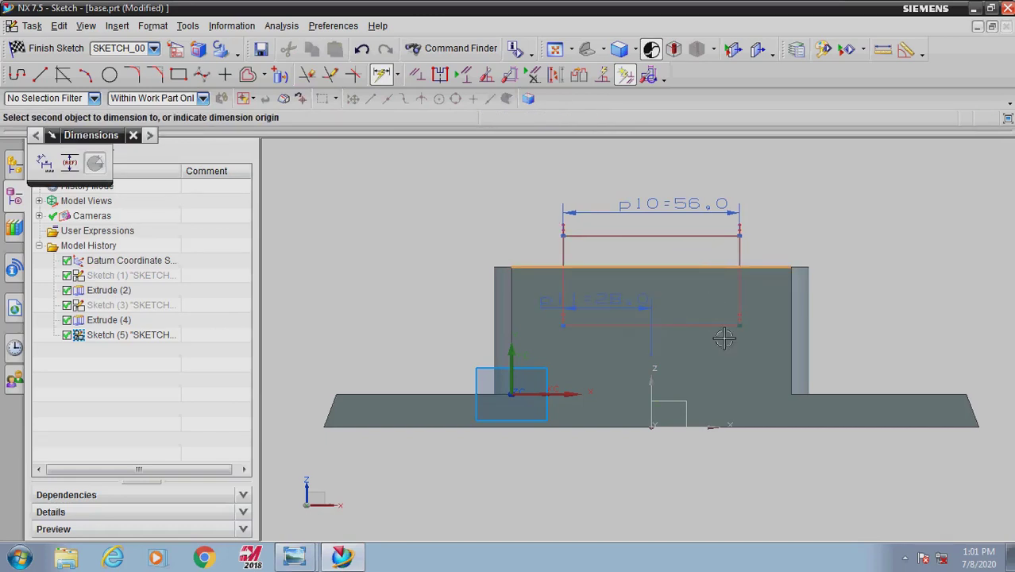
{"action": "left_click", "coordinate": [721, 326]}
{"action": "left_click", "coordinate": [849, 311]}
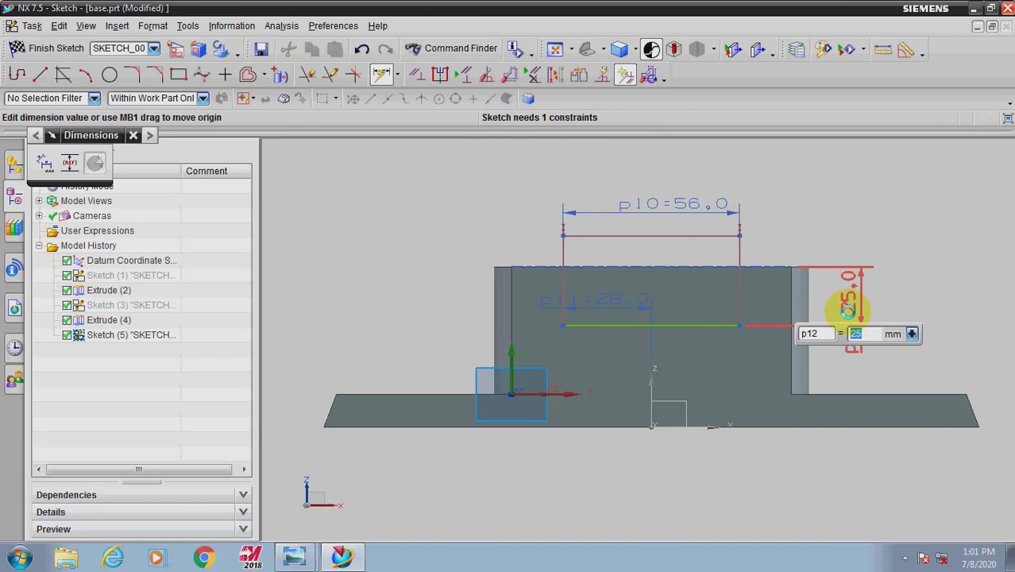
{"action": "key", "text": "Return"}
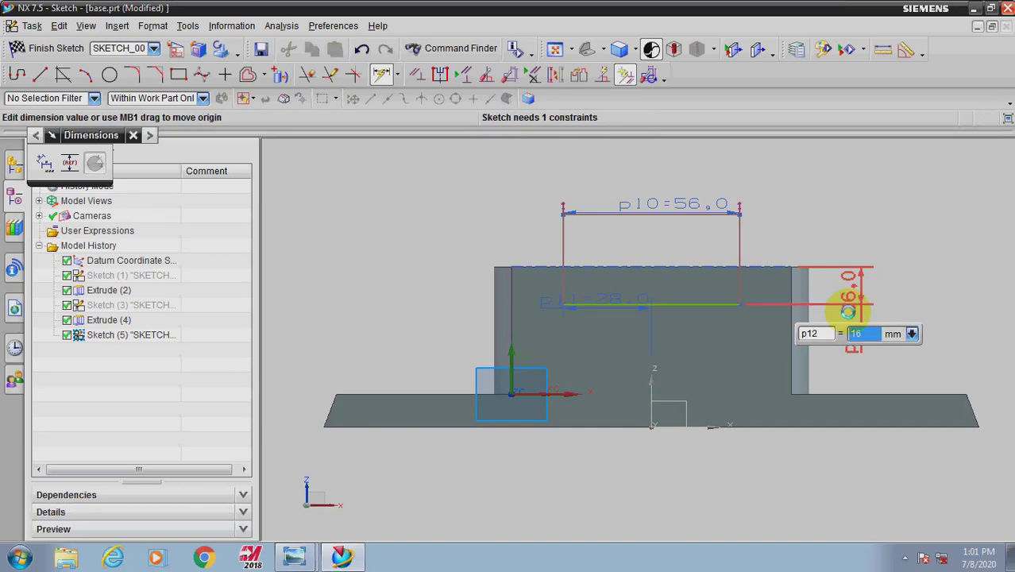
{"action": "middle_click", "coordinate": [679, 340]}
{"action": "scroll", "coordinate": [675, 339], "scroll_direction": "up", "scroll_amount": 2}
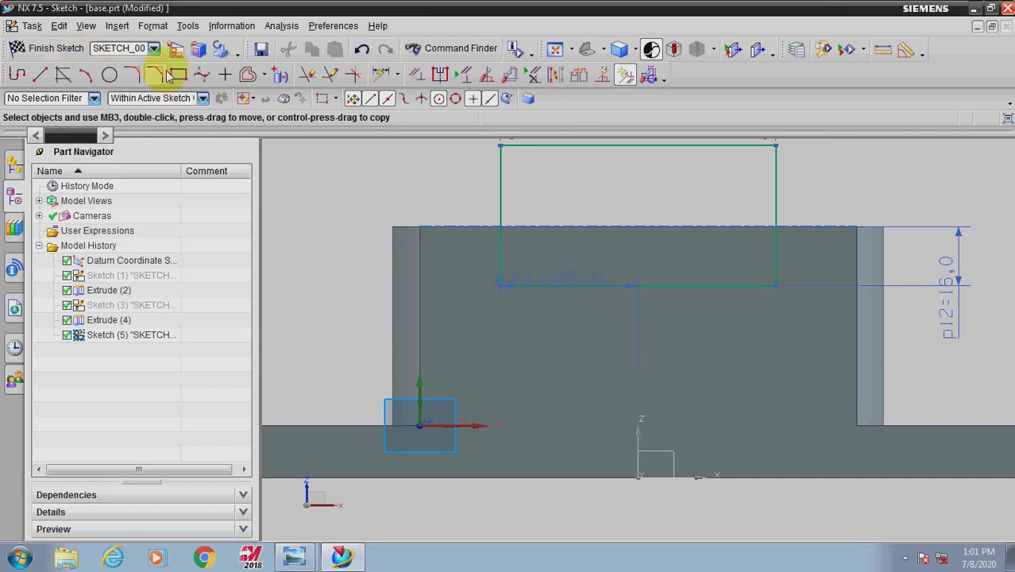
{"action": "left_click", "coordinate": [40, 75]}
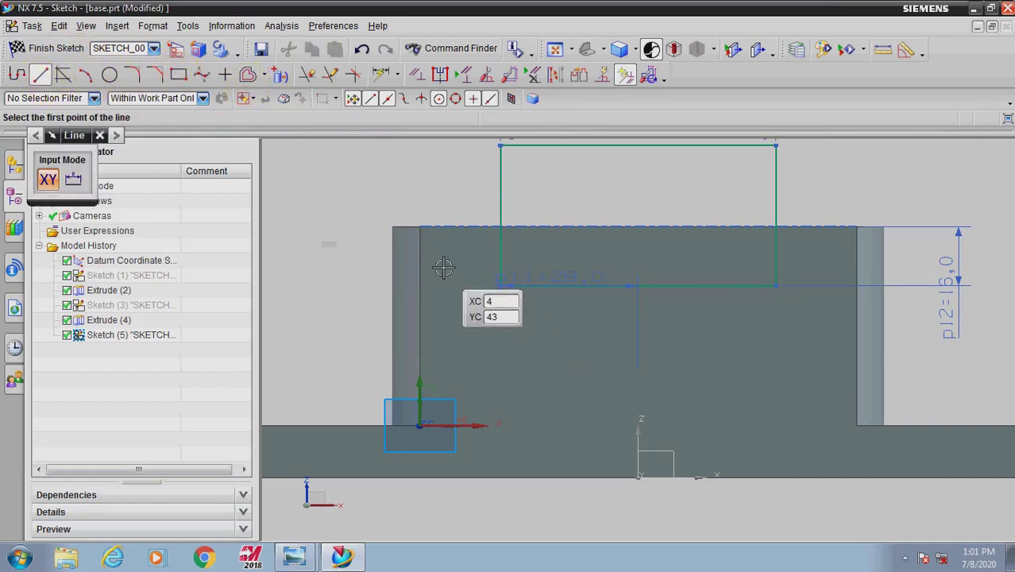
{"action": "left_click", "coordinate": [502, 315]}
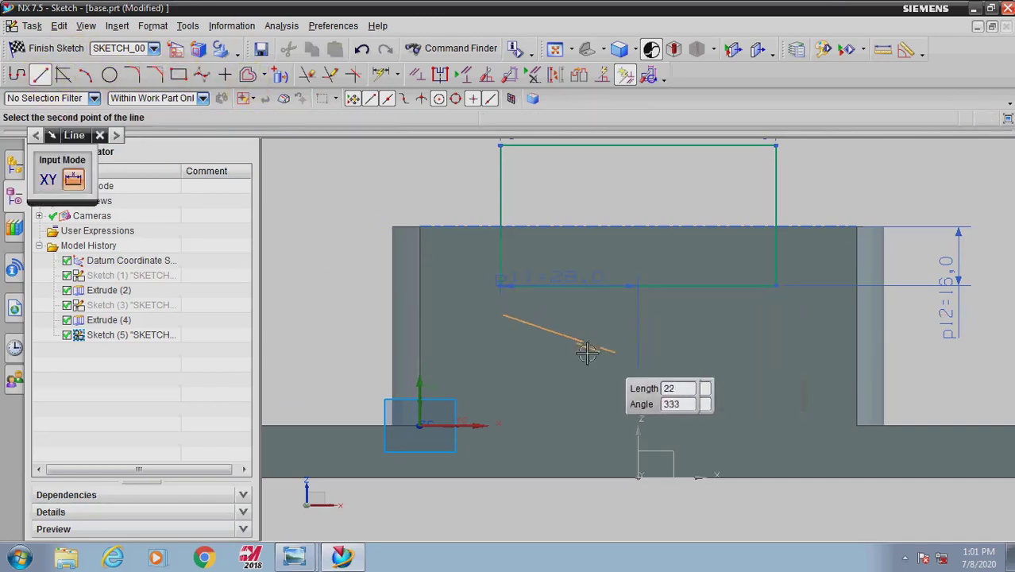
Step: Offset the rectangle's bottom edge 4 mm downward as a single copy
{"action": "left_click", "coordinate": [247, 74]}
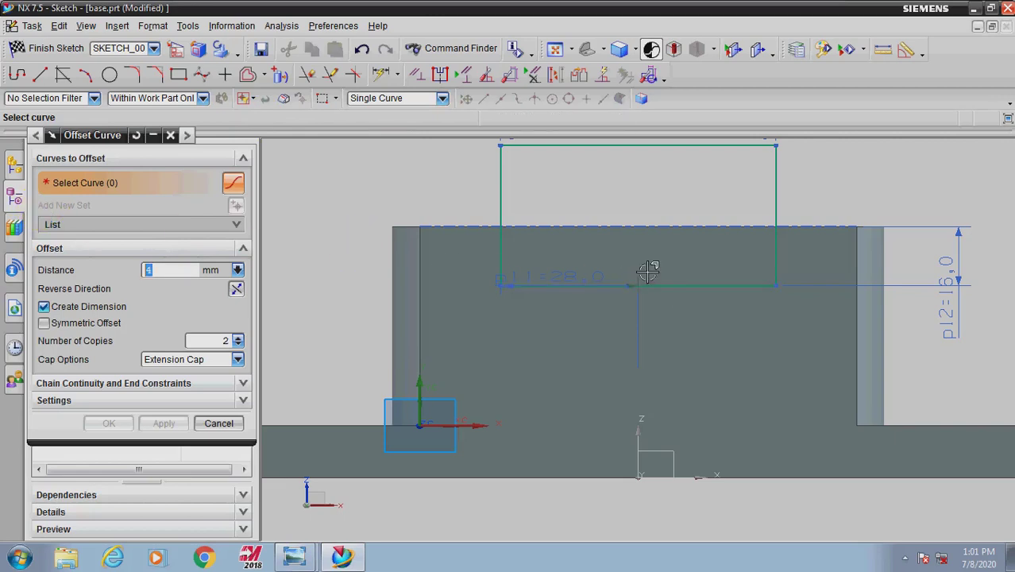
{"action": "left_click", "coordinate": [236, 288]}
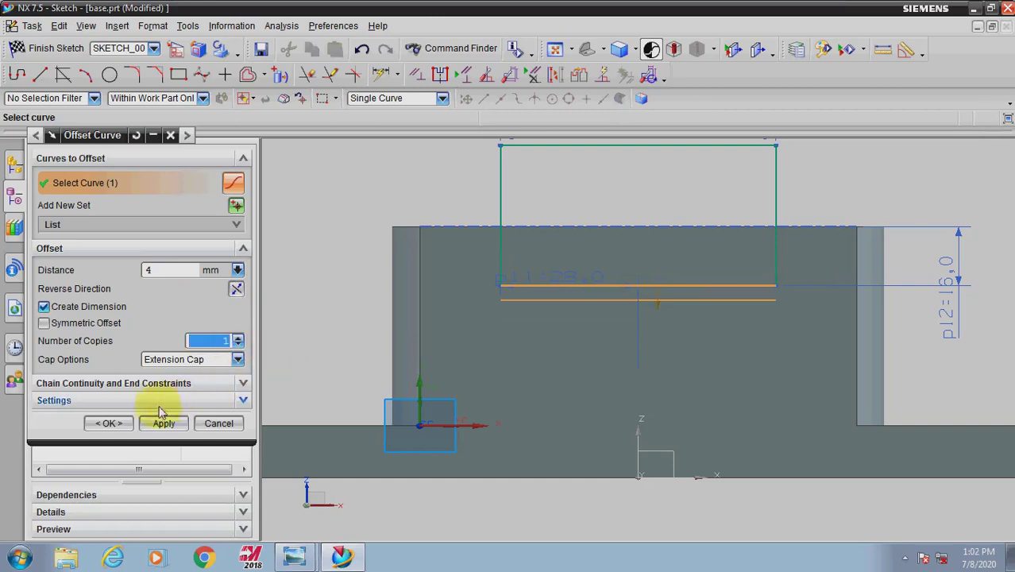
{"action": "left_click", "coordinate": [109, 423]}
Step: Sketch a circle centred on the midpoint of the offset line
{"action": "scroll", "coordinate": [605, 289], "scroll_direction": "up", "scroll_amount": 5}
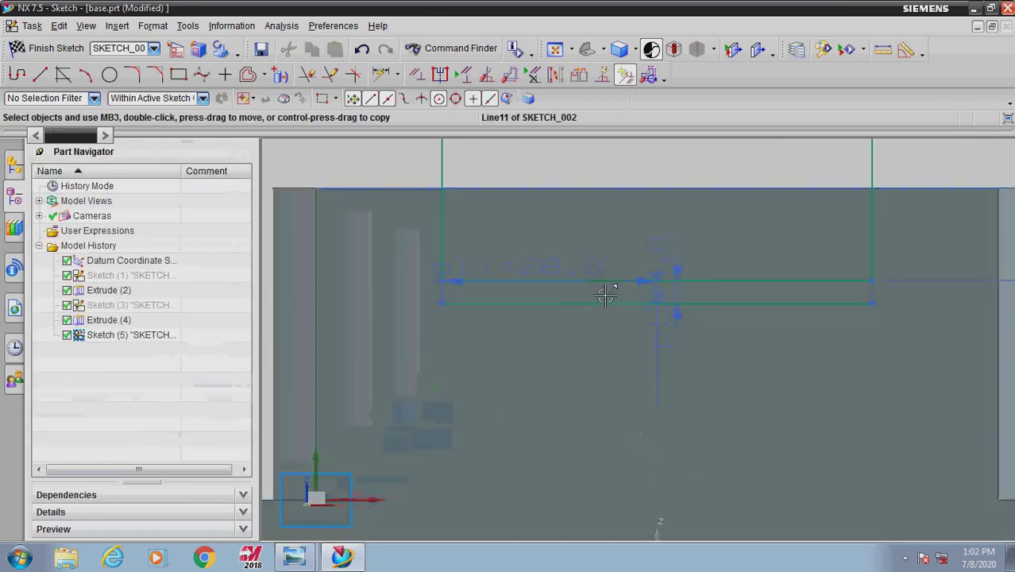
{"action": "left_click", "coordinate": [110, 74]}
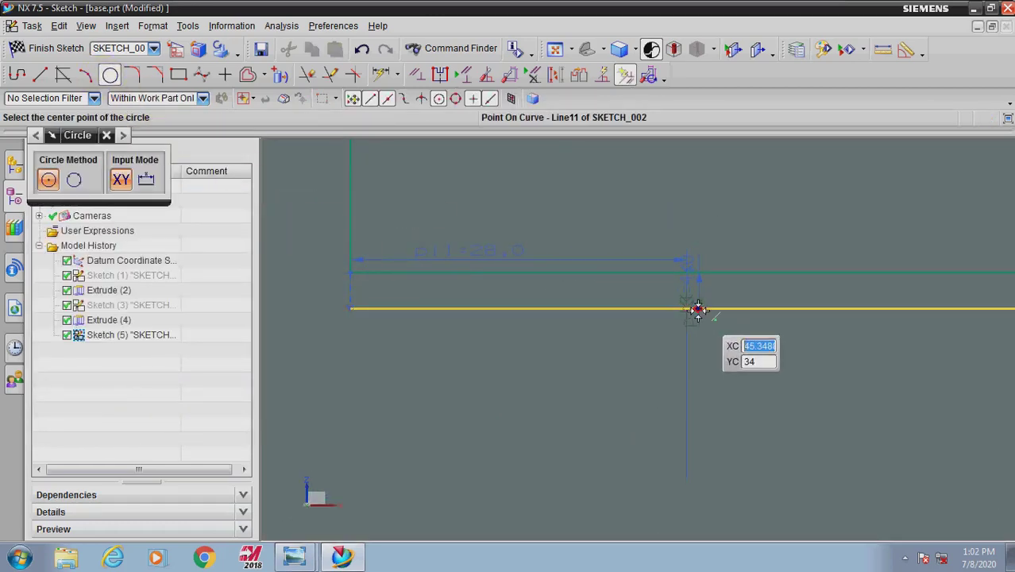
{"action": "scroll", "coordinate": [516, 311], "scroll_direction": "down", "scroll_amount": 3}
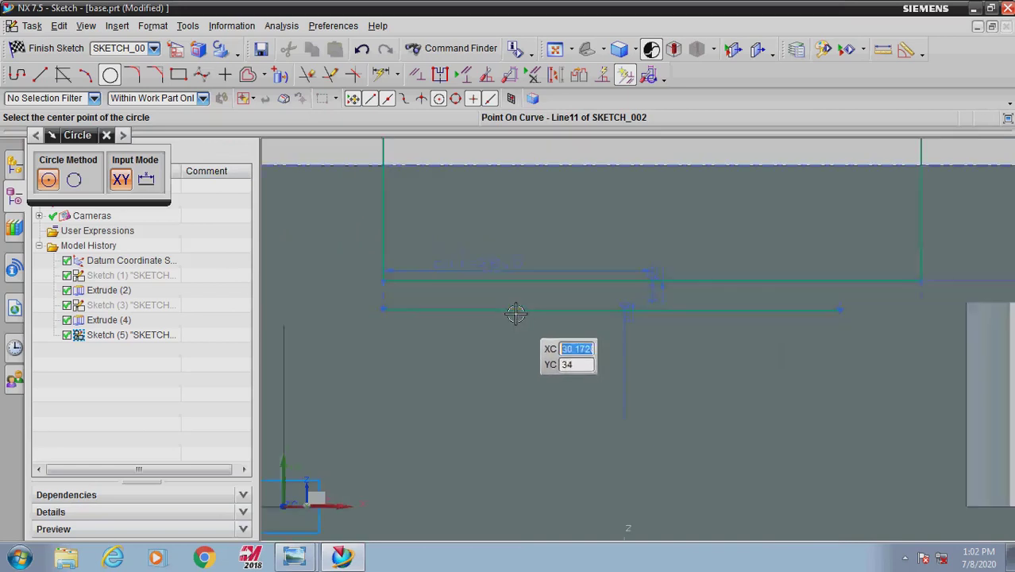
{"action": "left_click", "coordinate": [600, 309]}
{"action": "left_click", "coordinate": [659, 251]}
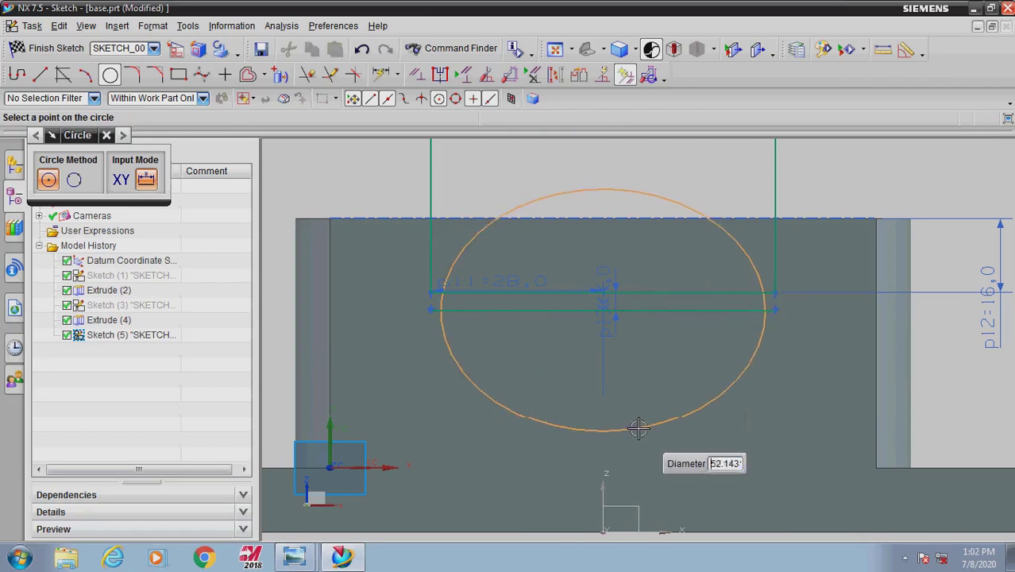
{"action": "left_click", "coordinate": [625, 398]}
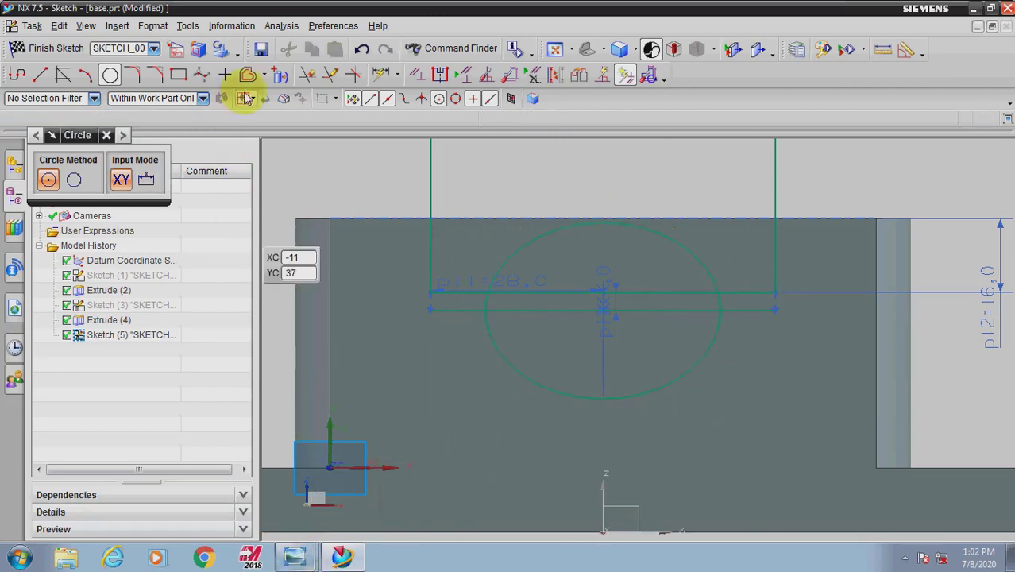
Step: Dimension the circle's diameter as 48 mm
{"action": "left_click", "coordinate": [382, 75]}
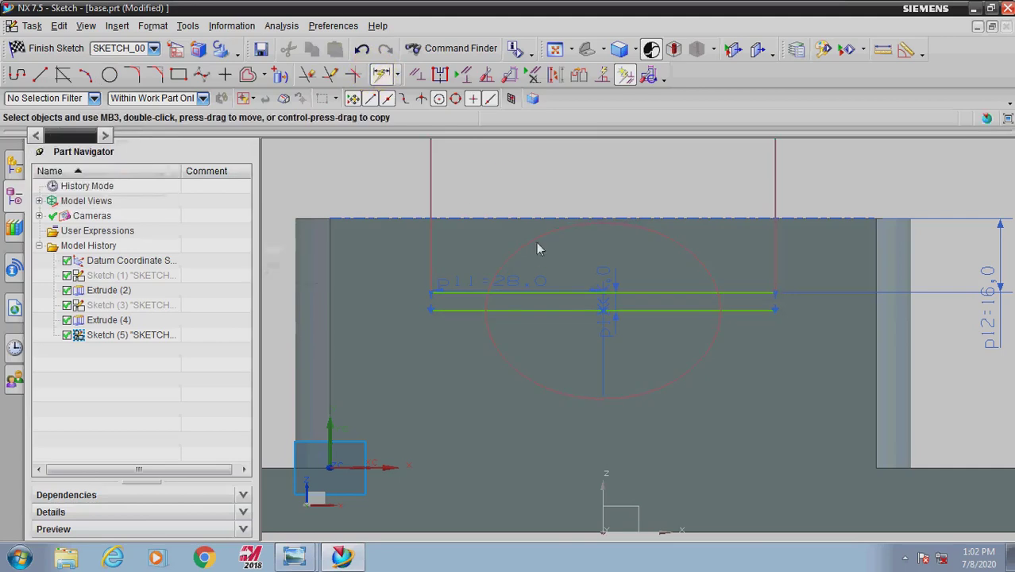
{"action": "left_click", "coordinate": [718, 399]}
{"action": "type", "text": "48"}
{"action": "key", "text": "Return"}
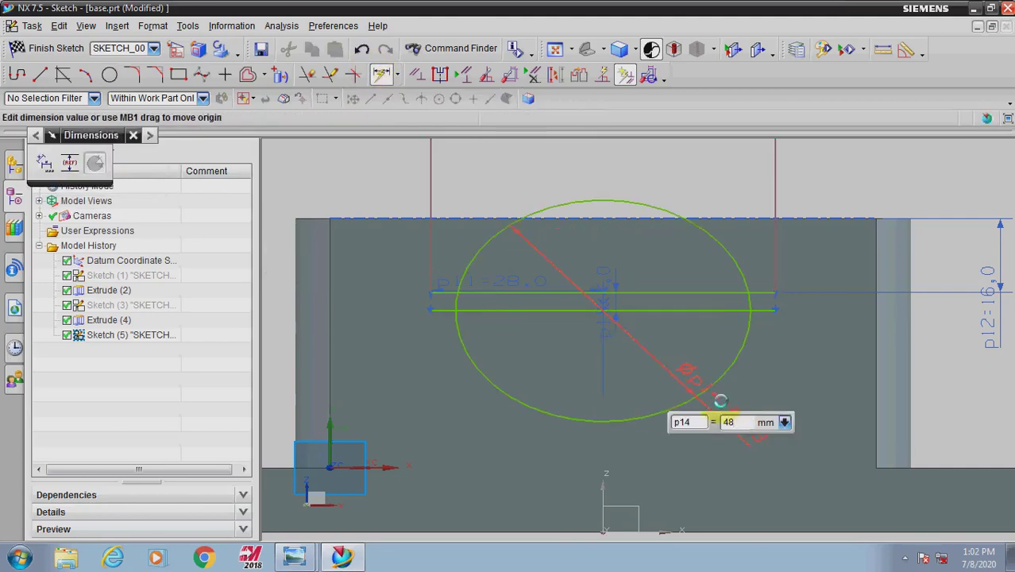
{"action": "key", "text": "Escape"}
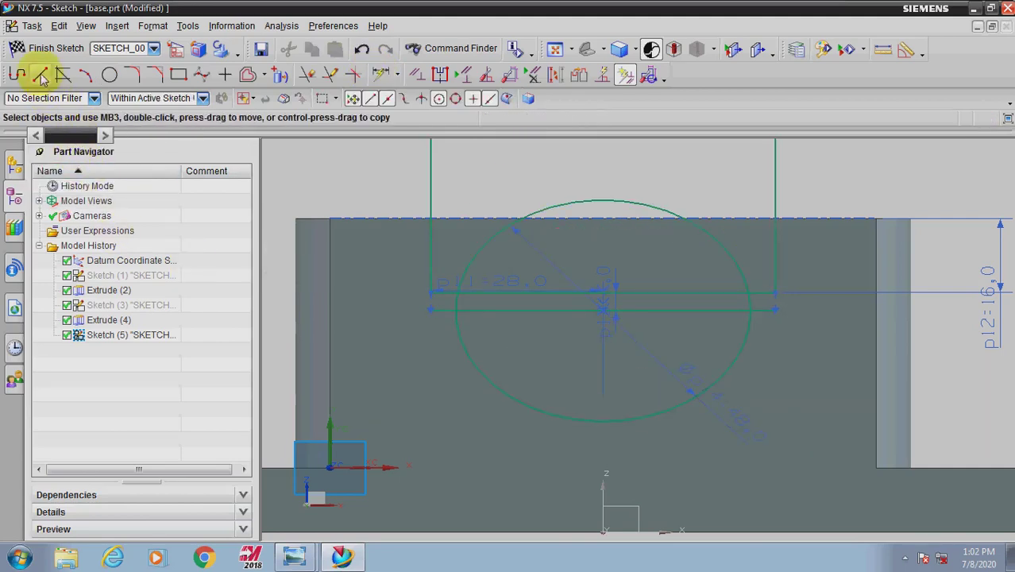
Step: Sketch two vertical lines crossing the rectangle's bottom edge and the offset line, one beside each side of the circle
{"action": "left_click", "coordinate": [40, 75]}
{"action": "scroll", "coordinate": [446, 356], "scroll_direction": "up", "scroll_amount": 2}
{"action": "left_click", "coordinate": [460, 205]}
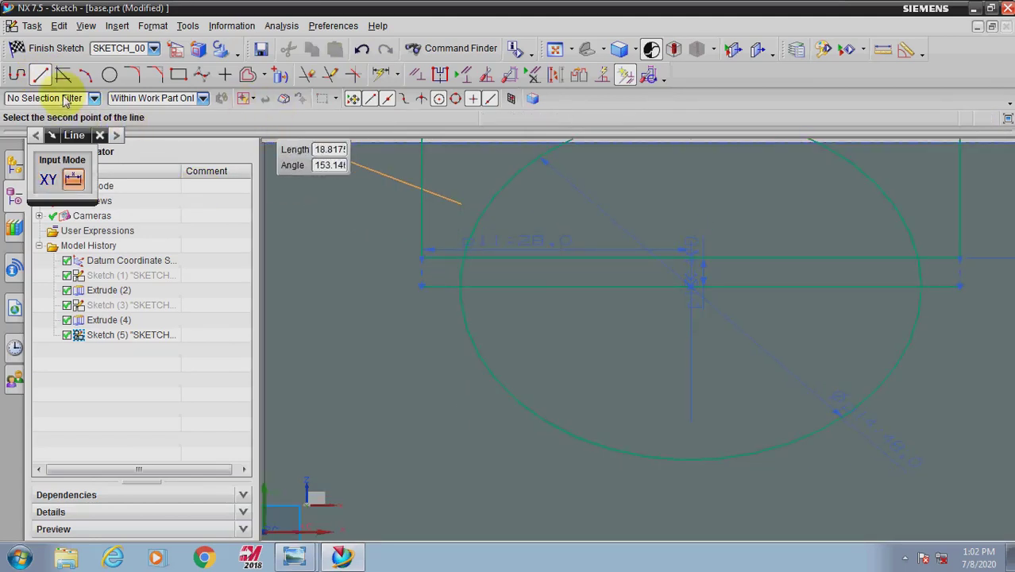
{"action": "left_click", "coordinate": [40, 74]}
{"action": "left_click", "coordinate": [41, 74]}
{"action": "left_click", "coordinate": [442, 201]}
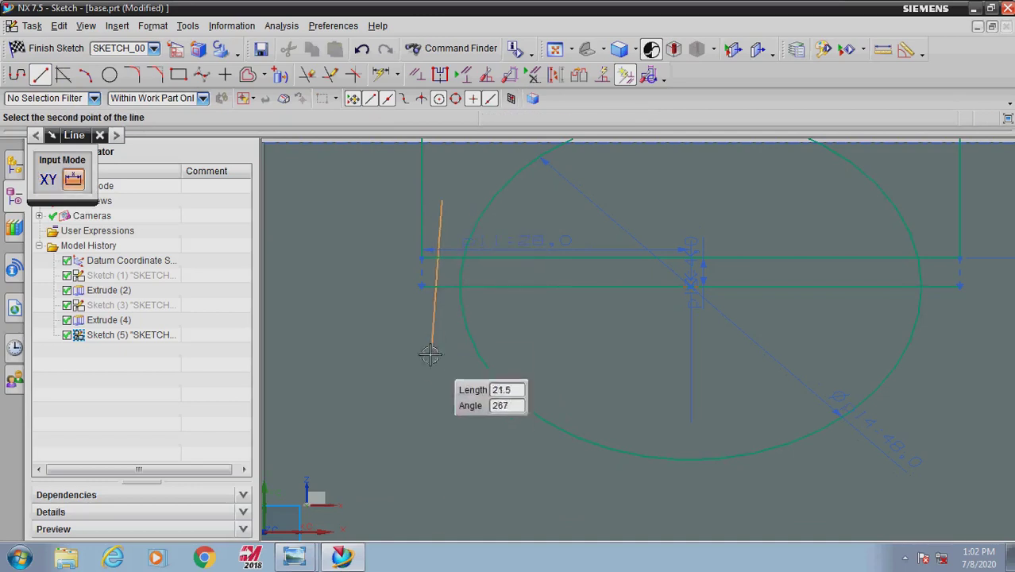
{"action": "left_click", "coordinate": [439, 381]}
{"action": "scroll", "coordinate": [476, 397], "scroll_direction": "up", "scroll_amount": 4}
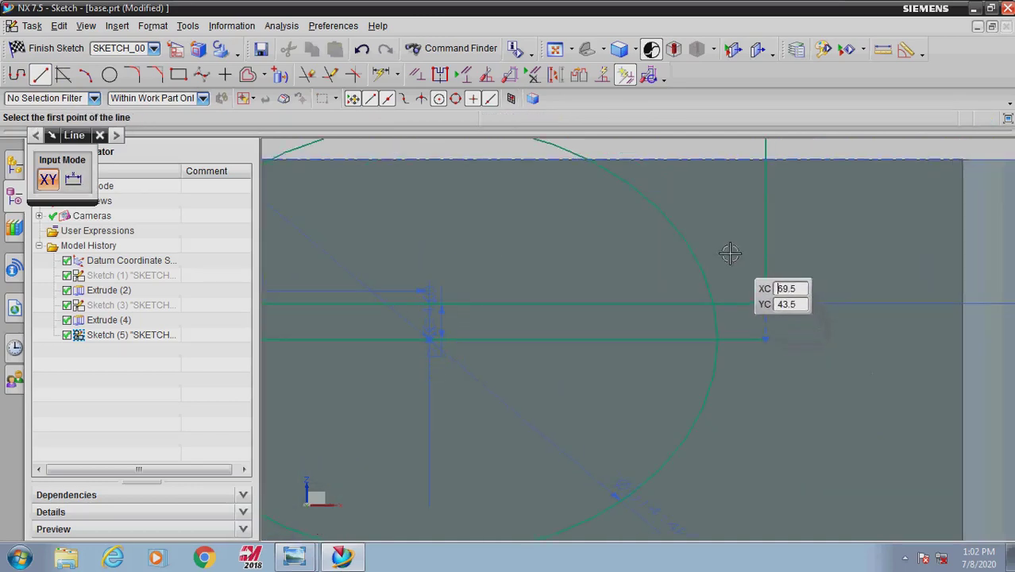
{"action": "left_click", "coordinate": [730, 253]}
{"action": "left_click", "coordinate": [730, 433]}
Step: Constrain both vertical lines tangent to the circle
{"action": "left_click", "coordinate": [416, 74]}
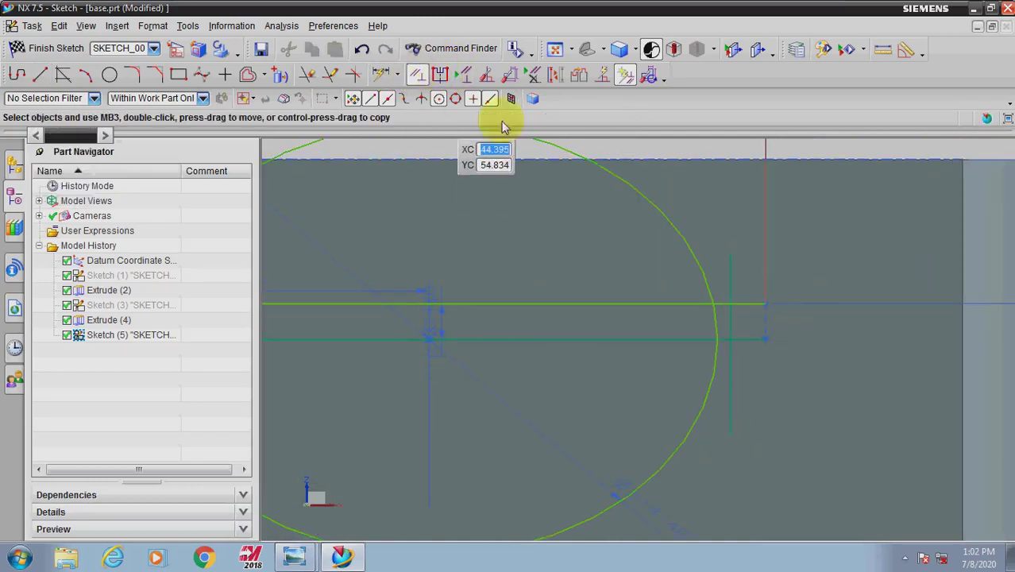
{"action": "left_click", "coordinate": [730, 265]}
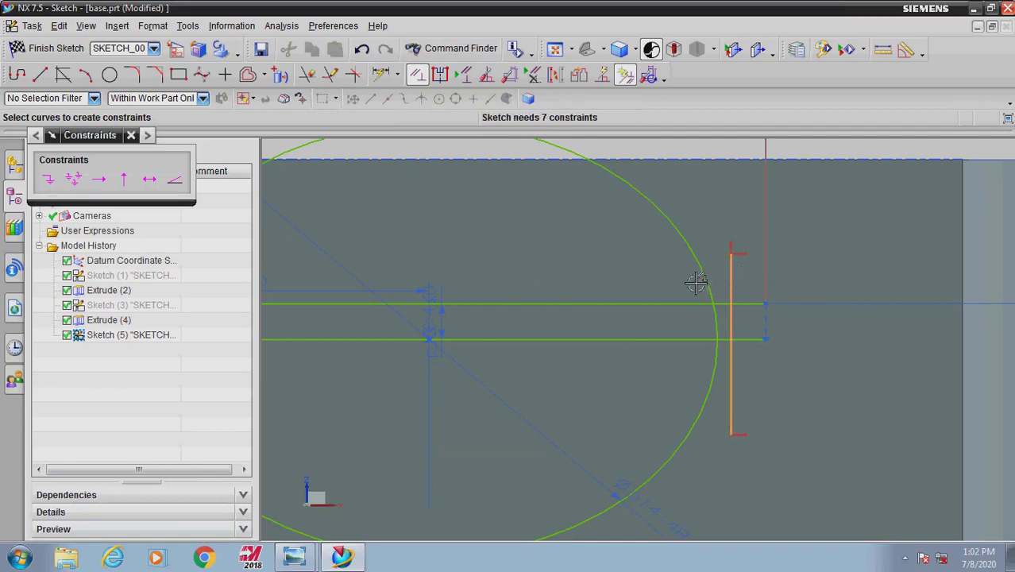
{"action": "left_click", "coordinate": [697, 282]}
{"action": "left_click", "coordinate": [124, 179]}
{"action": "scroll", "coordinate": [794, 286], "scroll_direction": "down", "scroll_amount": 3}
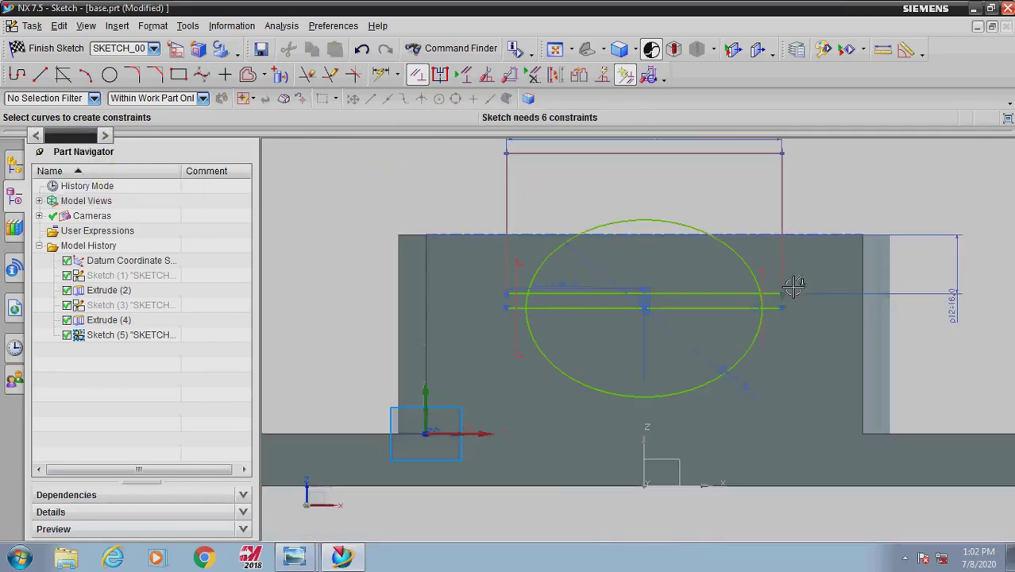
{"action": "scroll", "coordinate": [520, 302], "scroll_direction": "up", "scroll_amount": 3}
{"action": "left_click", "coordinate": [512, 232]}
{"action": "left_click", "coordinate": [546, 240]}
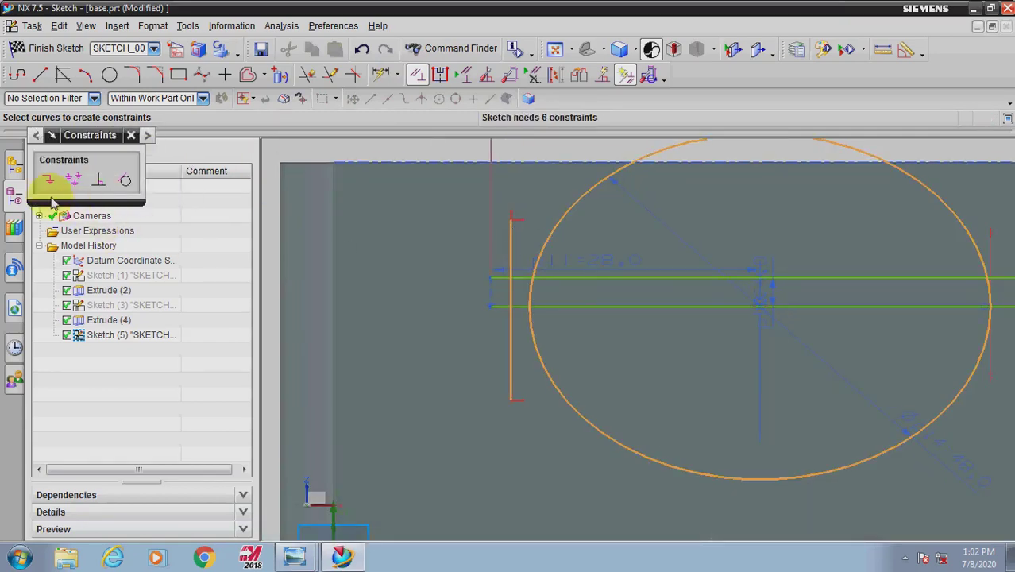
{"action": "left_click", "coordinate": [125, 180]}
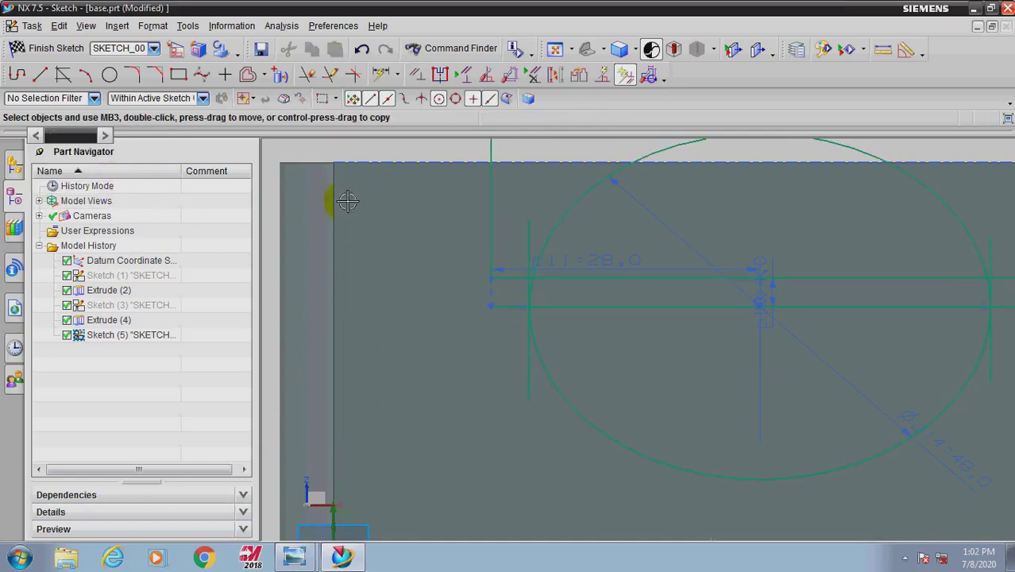
Step: Trim the circle's upper arc, the surplus ends of the tangent lines, the rectangle's bottom edge between them and the offset line's left overhang
{"action": "left_click", "coordinate": [304, 80]}
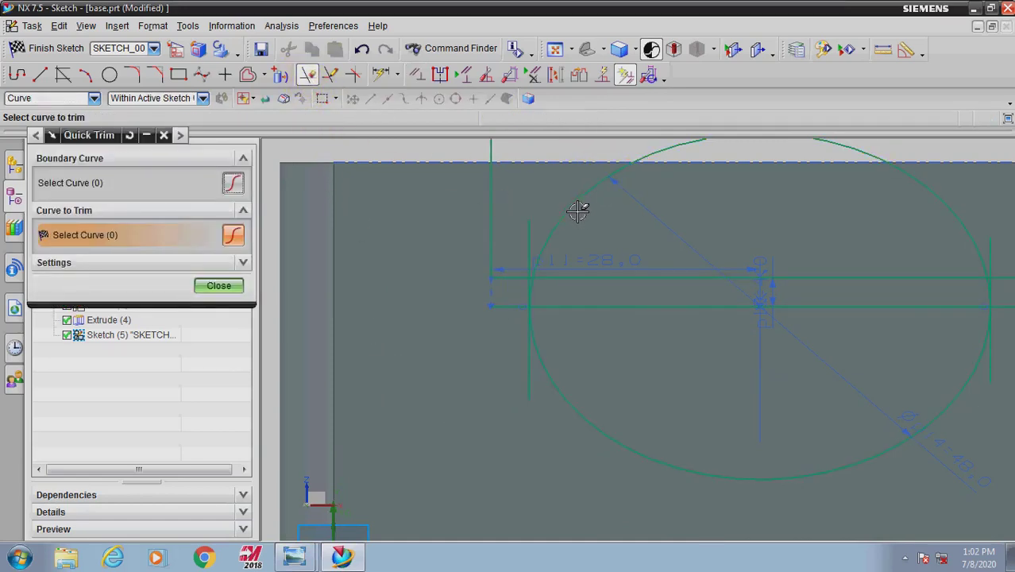
{"action": "left_click", "coordinate": [555, 235]}
{"action": "scroll", "coordinate": [525, 251], "scroll_direction": "up", "scroll_amount": 5}
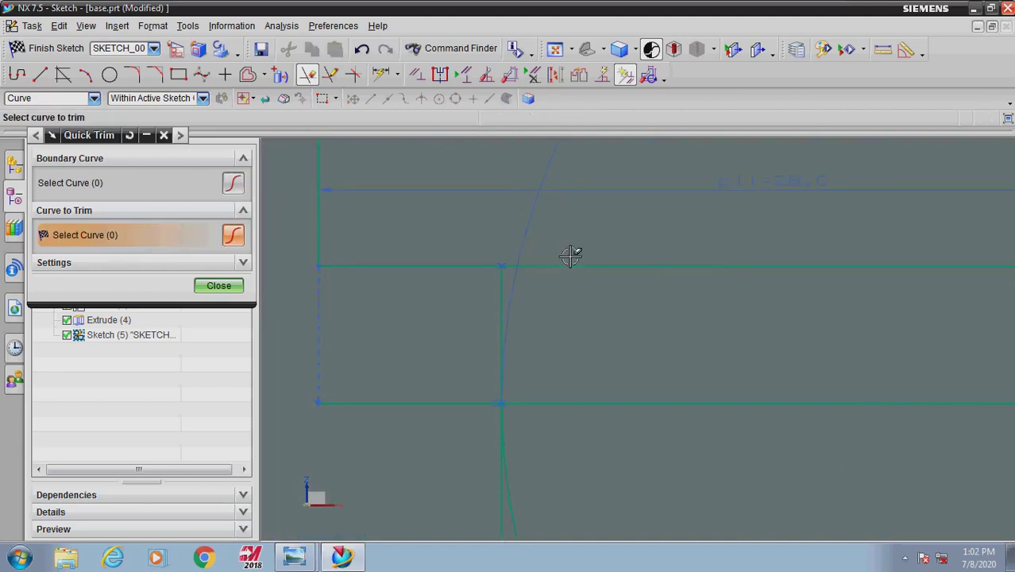
{"action": "left_click", "coordinate": [449, 402]}
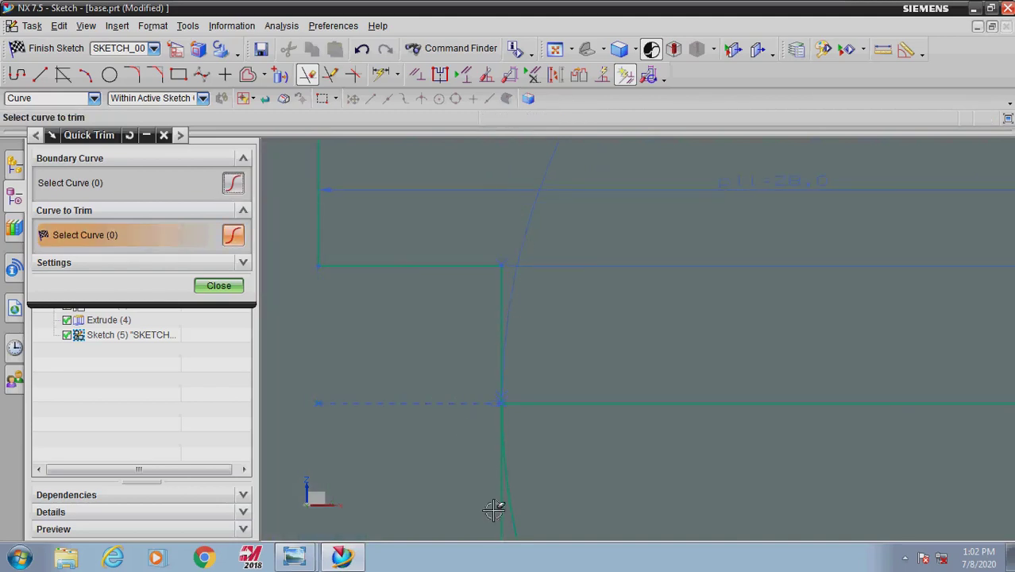
{"action": "scroll", "coordinate": [419, 340], "scroll_direction": "down", "scroll_amount": 4}
{"action": "scroll", "coordinate": [755, 285], "scroll_direction": "up", "scroll_amount": 5}
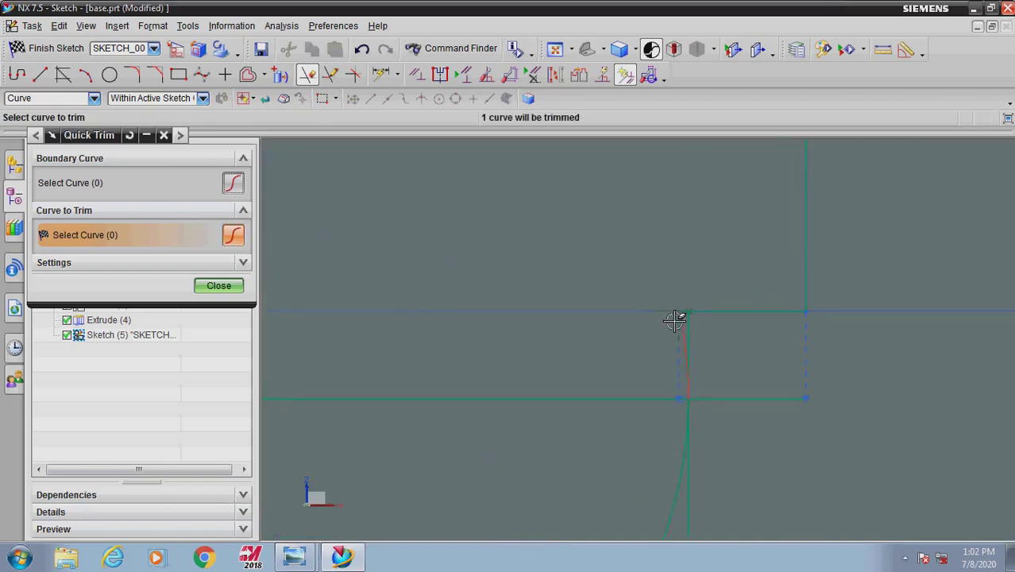
{"action": "scroll", "coordinate": [675, 244], "scroll_direction": "down", "scroll_amount": 3}
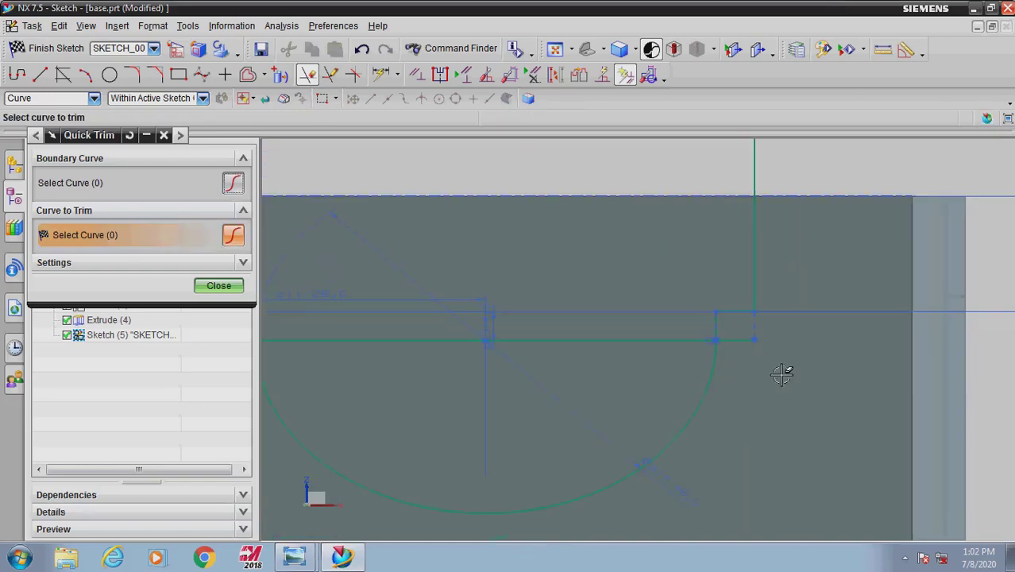
{"action": "scroll", "coordinate": [671, 344], "scroll_direction": "up", "scroll_amount": 3}
{"action": "left_click", "coordinate": [671, 345]}
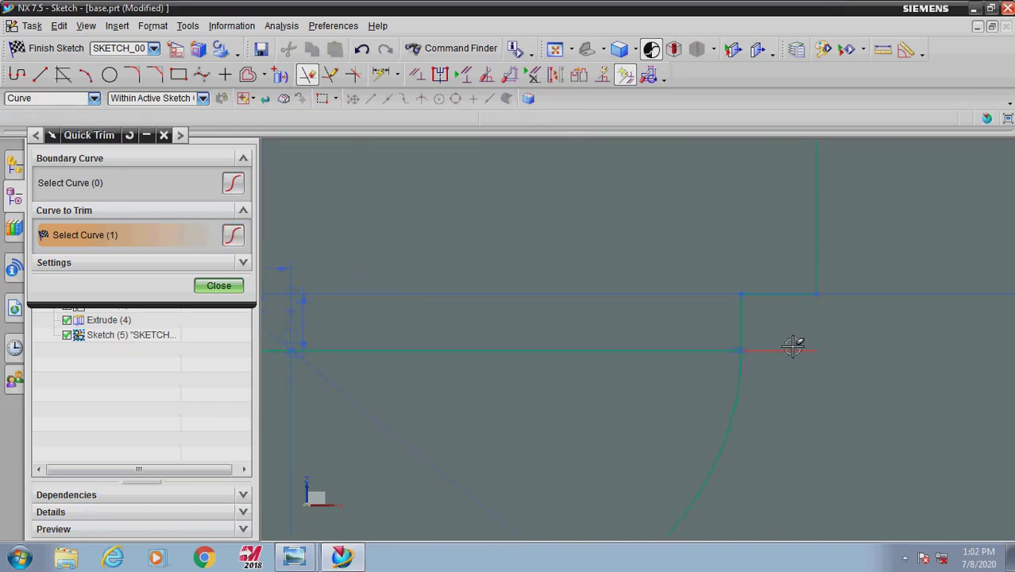
{"action": "scroll", "coordinate": [844, 377], "scroll_direction": "down", "scroll_amount": 4}
{"action": "key", "text": "Escape"}
Step: Convert the horizontal line through the circle's centre to a reference line and finish the cutout sketch
{"action": "left_click", "coordinate": [521, 367]}
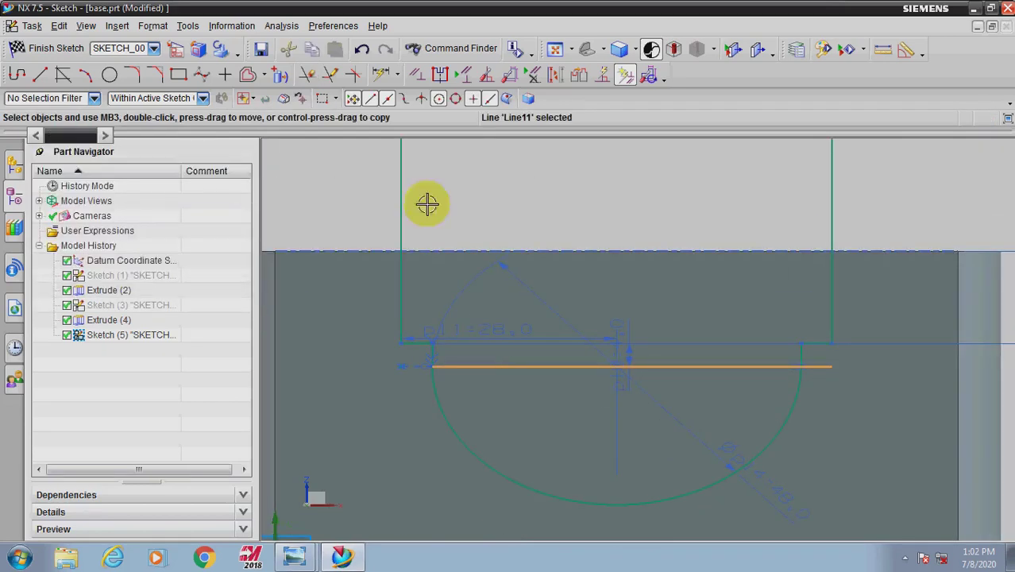
{"action": "left_click", "coordinate": [556, 77]}
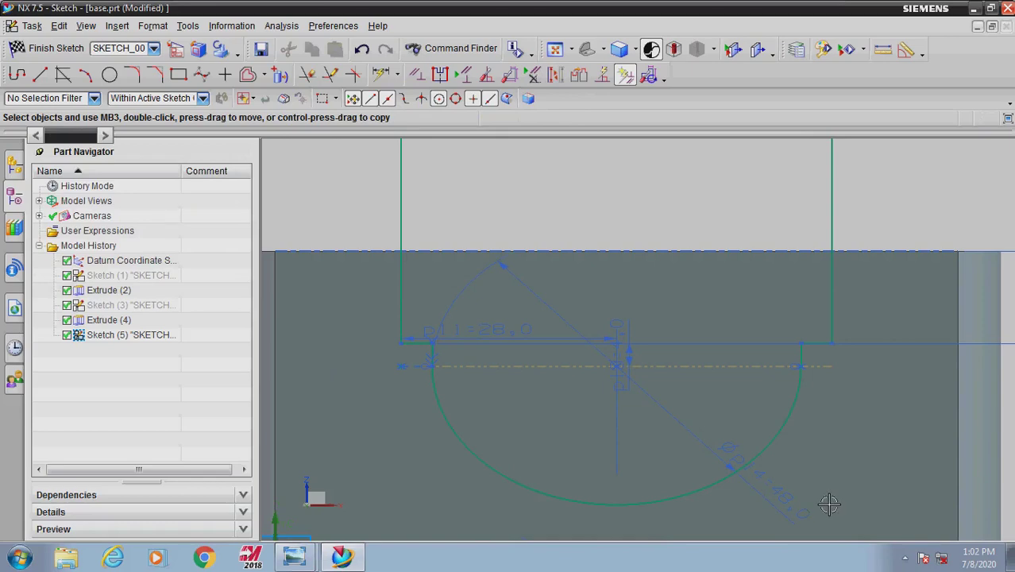
{"action": "scroll", "coordinate": [820, 500], "scroll_direction": "down", "scroll_amount": 2}
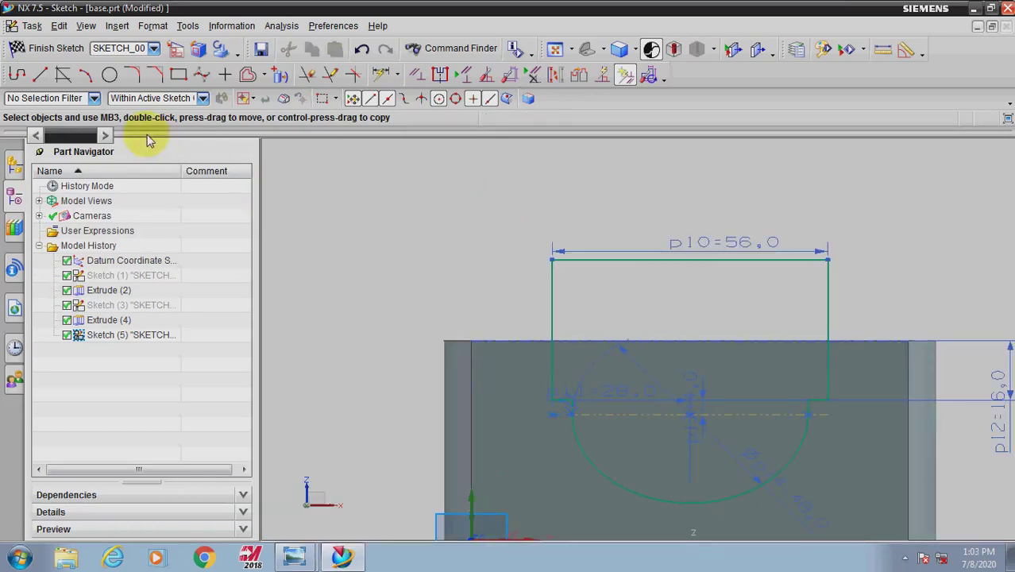
{"action": "left_click", "coordinate": [39, 50]}
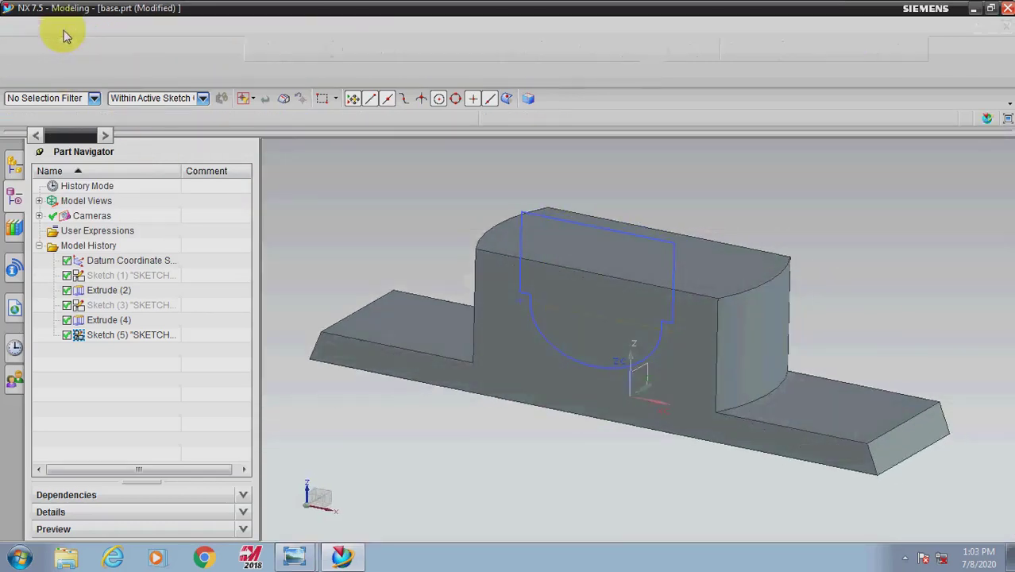
{"action": "mouse_move", "coordinate": [600, 263]}
{"action": "middle_mouse_down"}
{"action": "mouse_move", "coordinate": [627, 229]}
{"action": "mouse_move", "coordinate": [655, 245]}
{"action": "middle_mouse_up"}
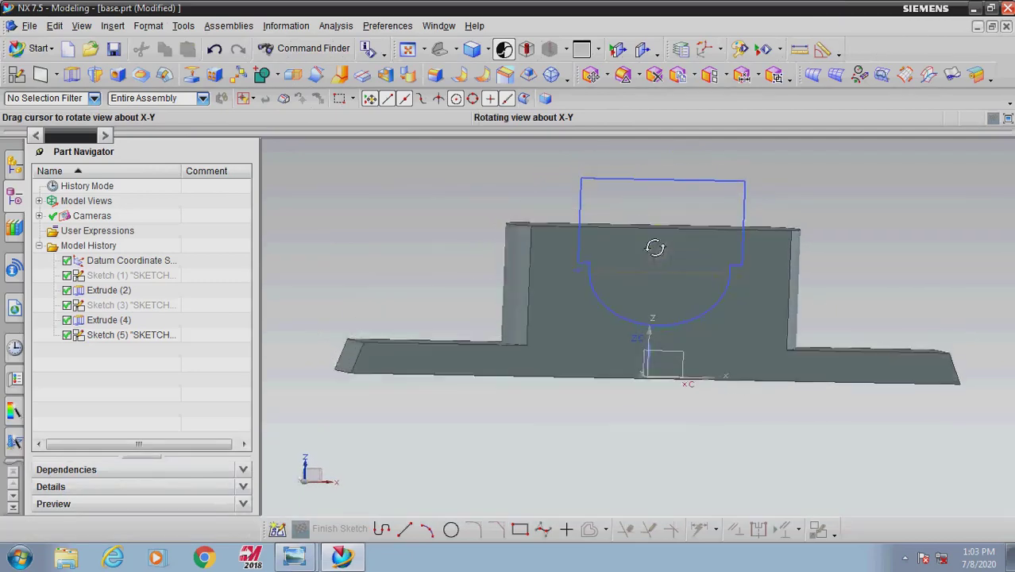
{"action": "left_click", "coordinate": [715, 187]}
{"action": "right_click", "coordinate": [715, 188]}
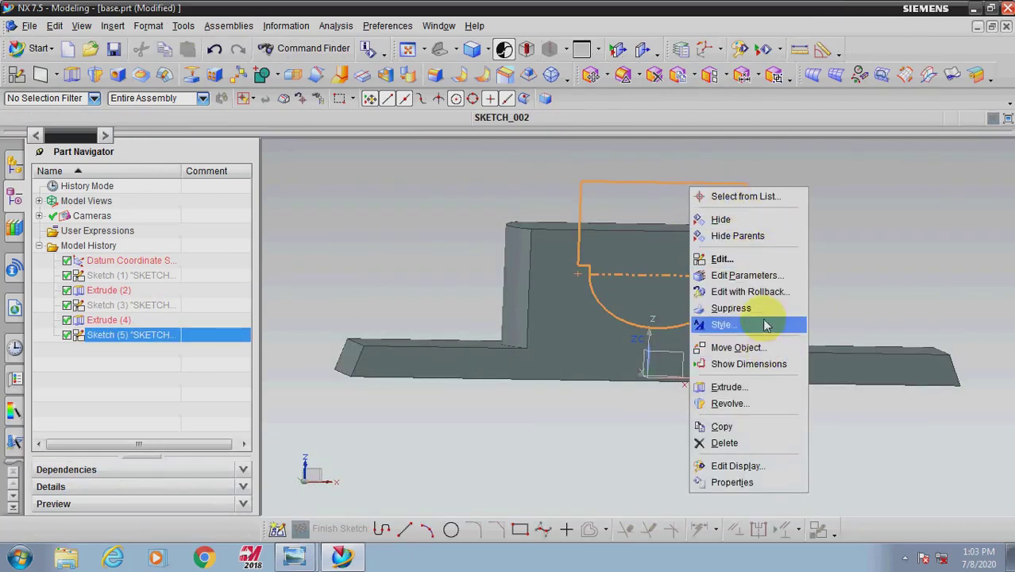
{"action": "left_click", "coordinate": [763, 291]}
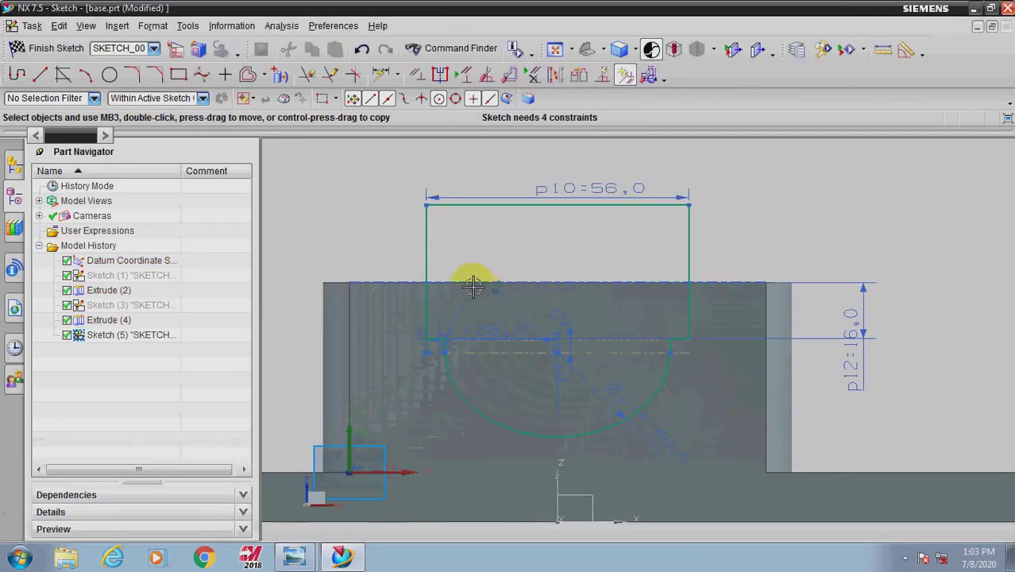
{"action": "left_click", "coordinate": [417, 74]}
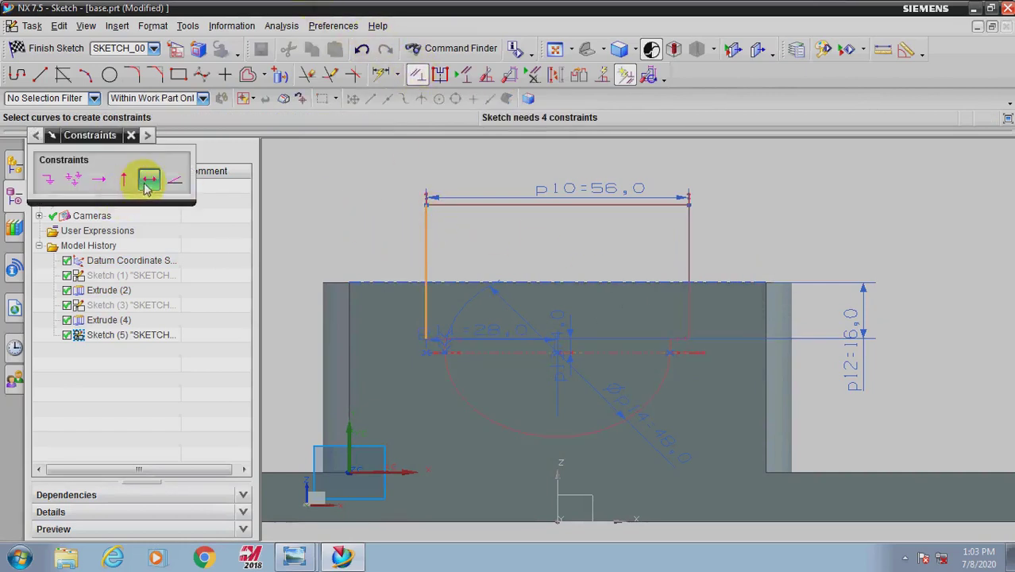
{"action": "key", "text": "Escape"}
{"action": "left_click", "coordinate": [47, 47]}
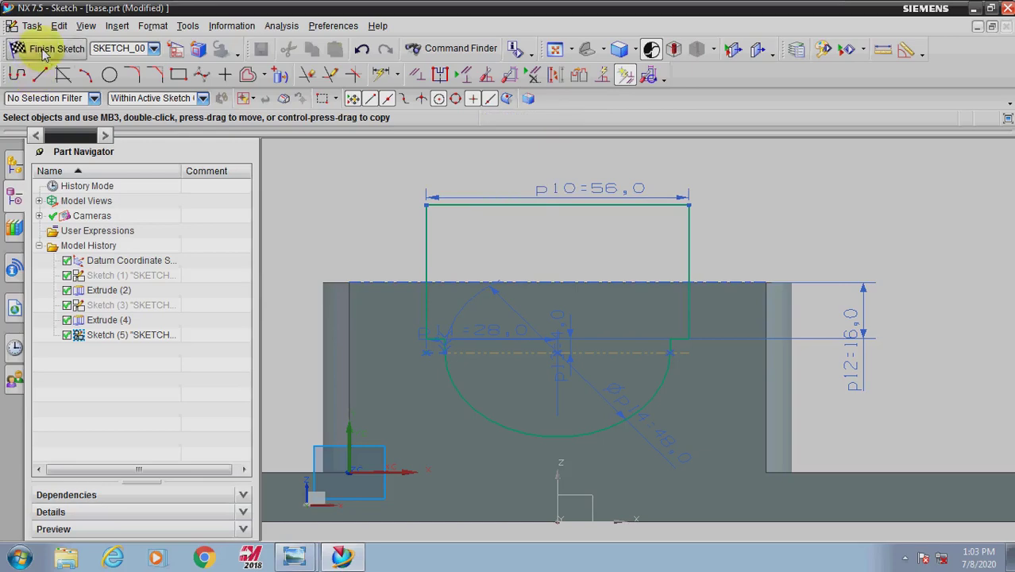
Step: Extrude the stepped cutout profile in the reversed direction from 0 mm through all, subtracting it from the base body
{"action": "left_click", "coordinate": [72, 75]}
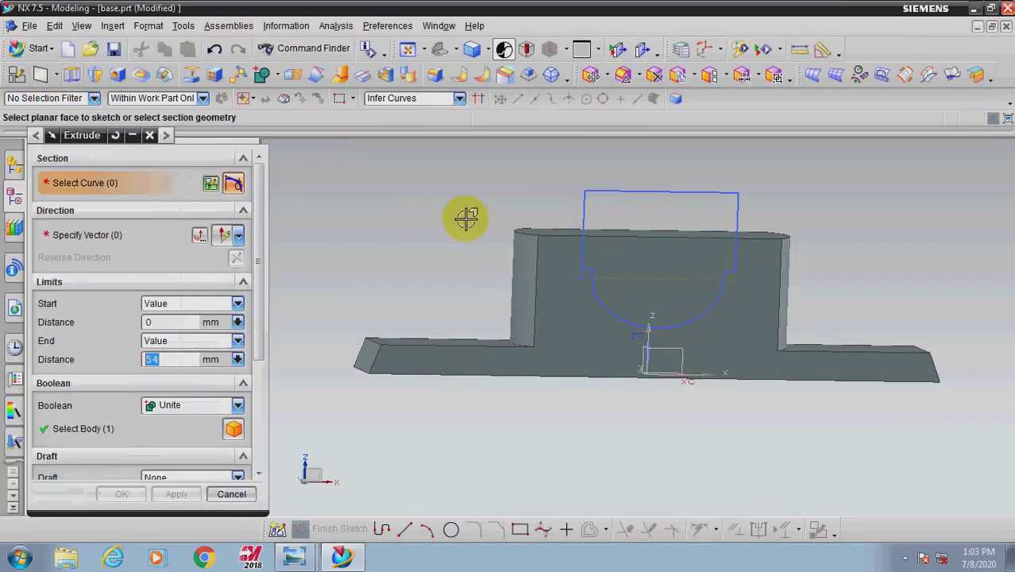
{"action": "left_click", "coordinate": [608, 191]}
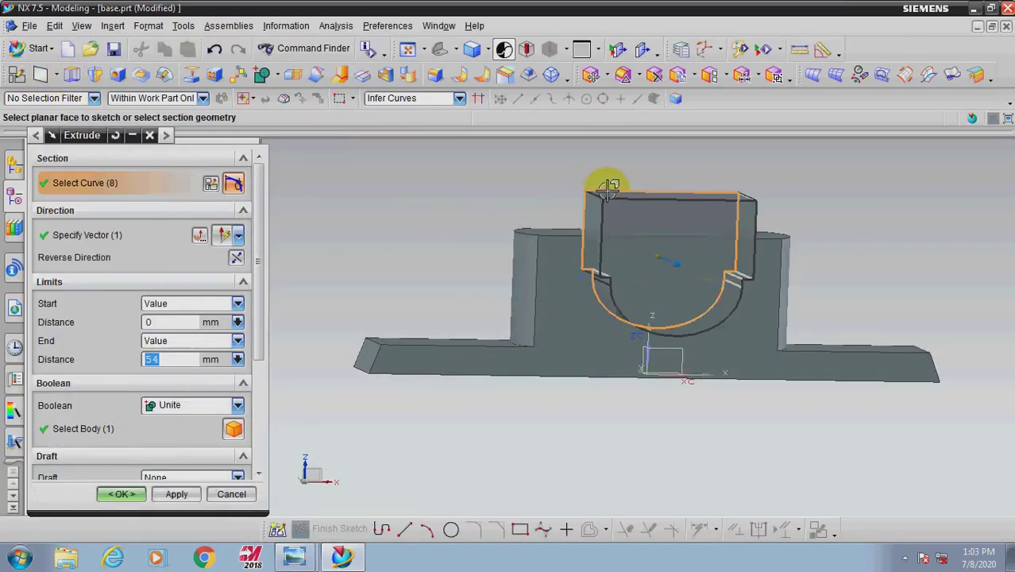
{"action": "left_click", "coordinate": [236, 258]}
{"action": "middle_click_drag", "start_coordinate": [779, 449], "coordinate": [646, 403]}
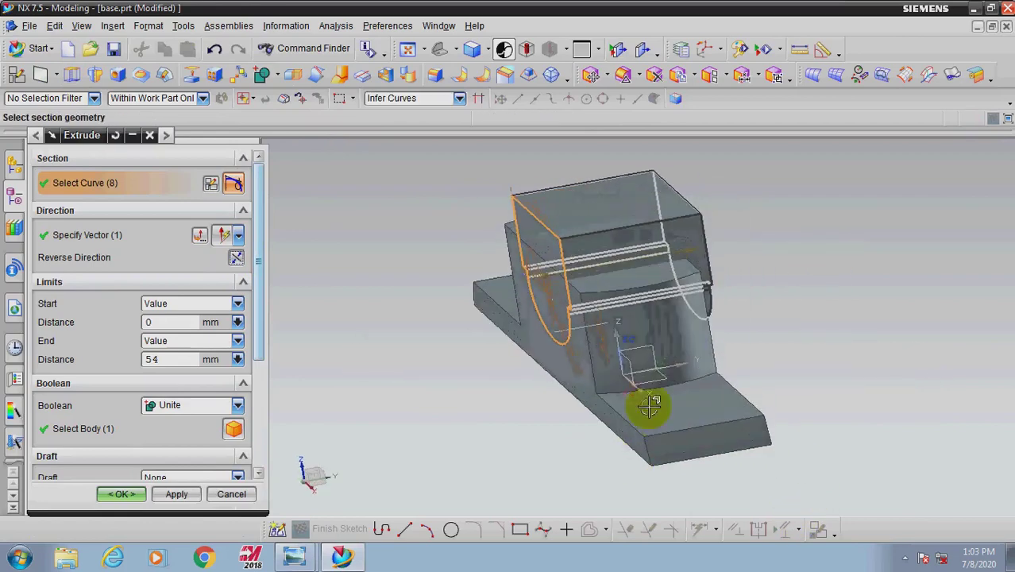
{"action": "left_click_drag", "start_coordinate": [707, 256], "coordinate": [768, 239]}
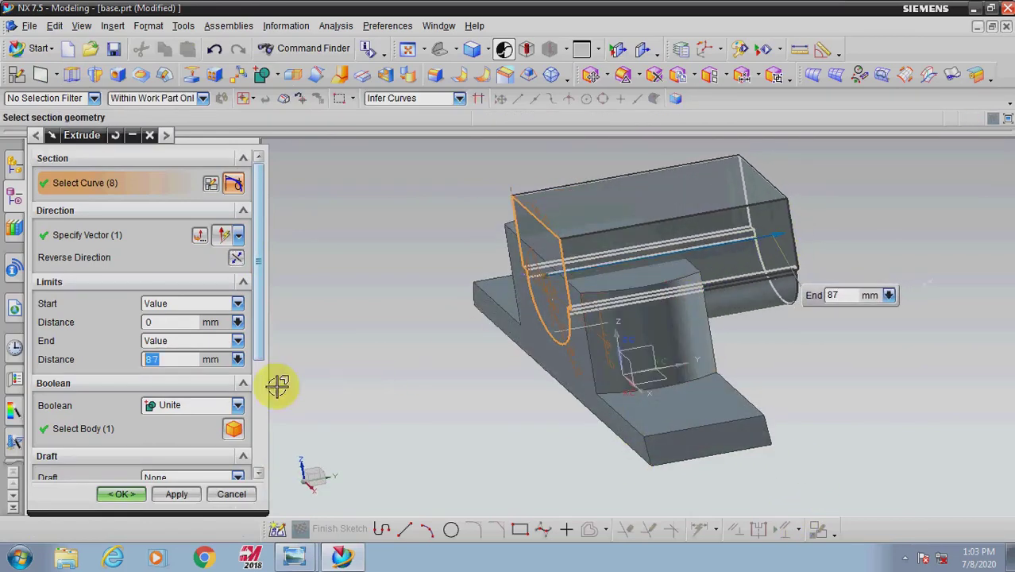
{"action": "left_click", "coordinate": [182, 340]}
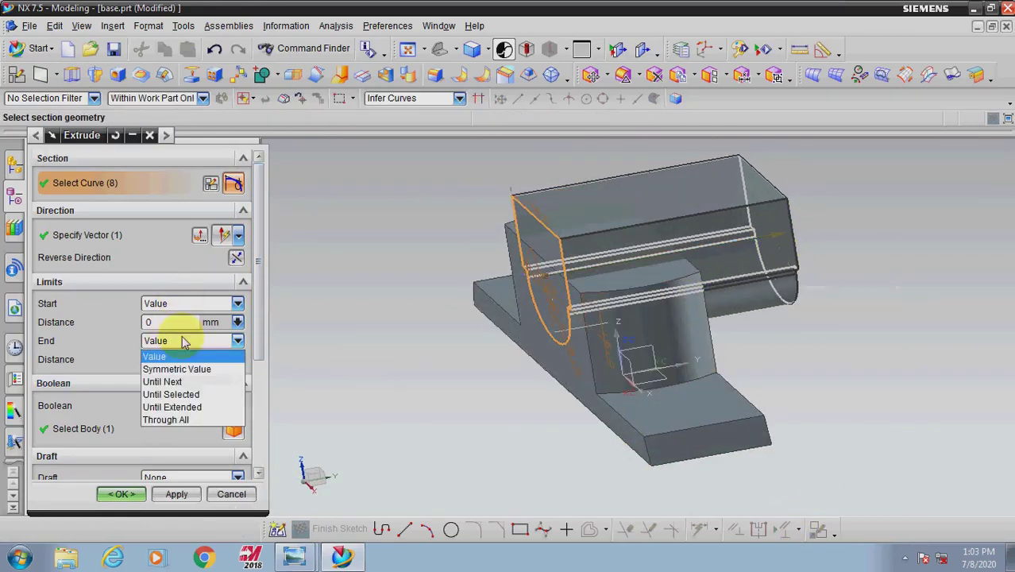
{"action": "left_click", "coordinate": [184, 420]}
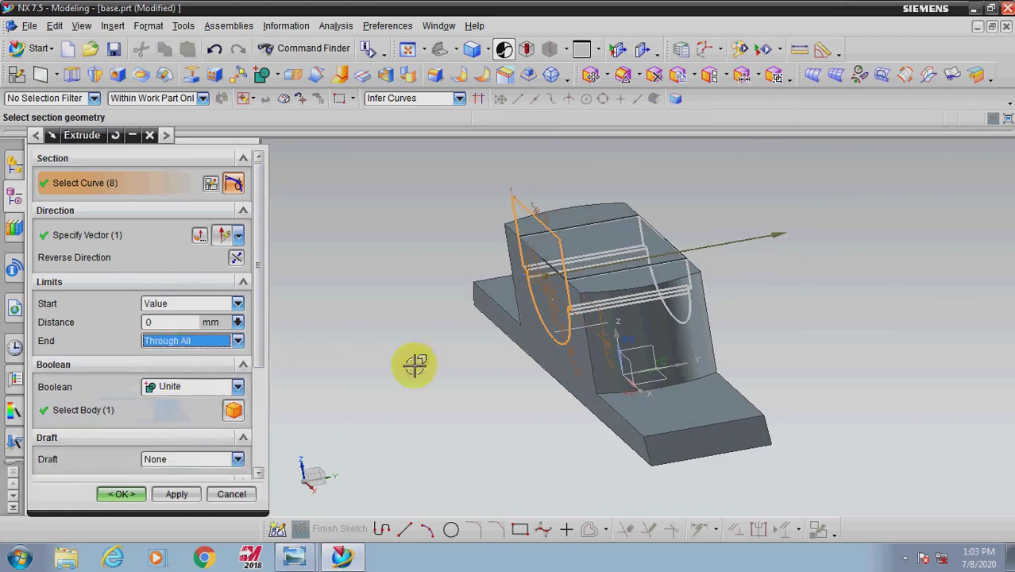
{"action": "left_click", "coordinate": [208, 386]}
{"action": "left_click", "coordinate": [166, 433]}
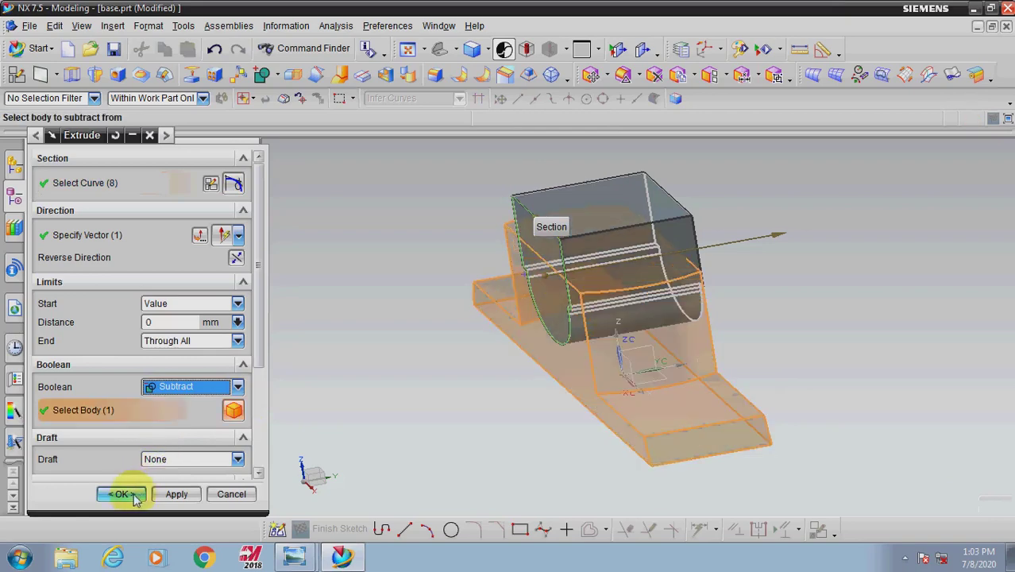
{"action": "middle_click", "coordinate": [344, 413]}
Step: Hide the cutout sketch
{"action": "middle_click_drag", "start_coordinate": [363, 401], "coordinate": [577, 234]}
{"action": "left_click", "coordinate": [627, 203]}
{"action": "right_click", "coordinate": [626, 211]}
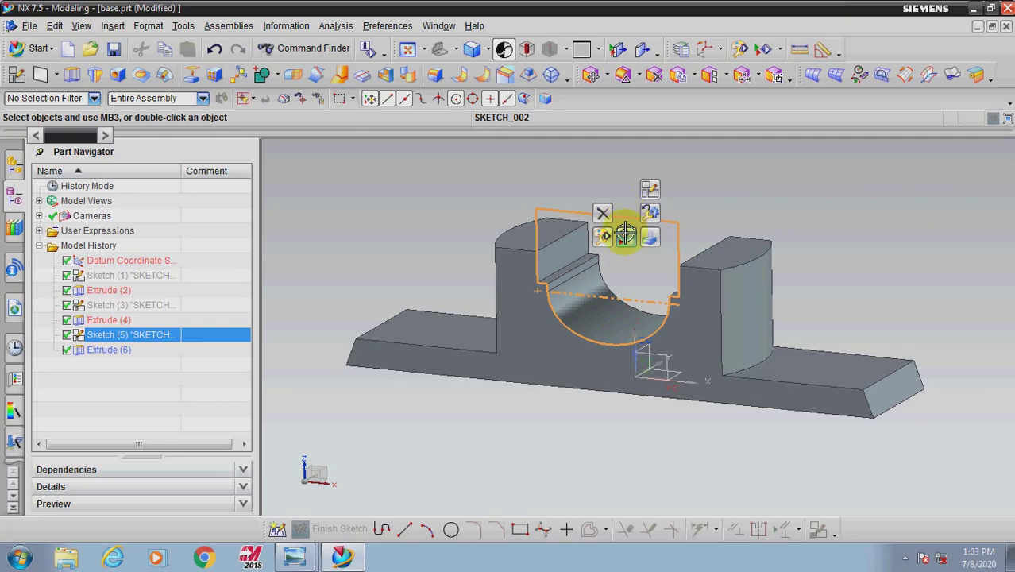
{"action": "left_click", "coordinate": [797, 224]}
{"action": "mouse_move", "coordinate": [797, 224]}
{"action": "middle_mouse_down"}
{"action": "mouse_move", "coordinate": [839, 242]}
{"action": "mouse_move", "coordinate": [801, 235]}
{"action": "mouse_move", "coordinate": [842, 324]}
{"action": "mouse_move", "coordinate": [884, 162]}
{"action": "mouse_move", "coordinate": [873, 249]}
{"action": "mouse_move", "coordinate": [837, 263]}
{"action": "mouse_move", "coordinate": [832, 227]}
{"action": "middle_mouse_up"}
{"action": "scroll", "coordinate": [760, 332], "scroll_direction": "up", "scroll_amount": 3}
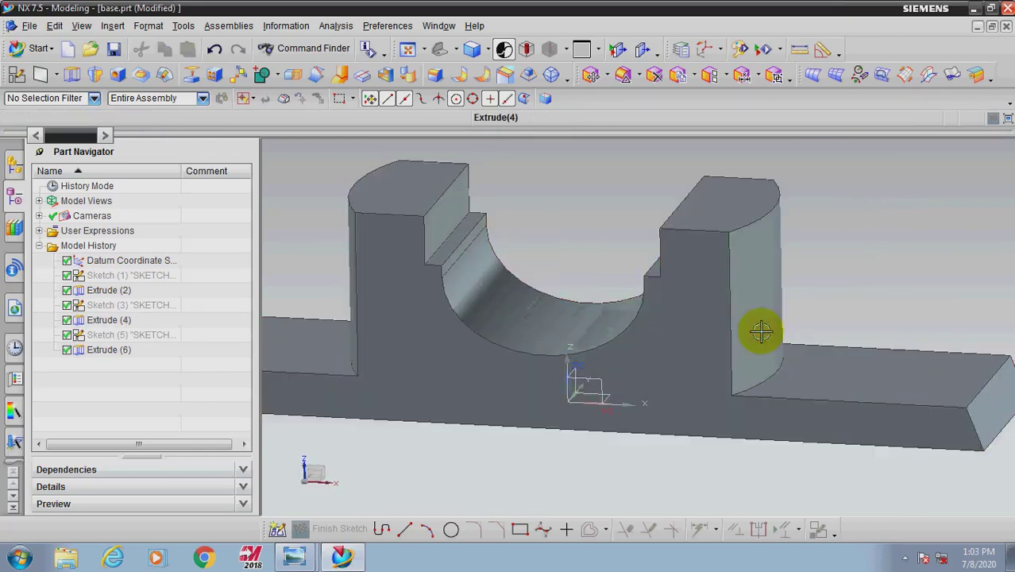
{"action": "middle_click_drag", "start_coordinate": [761, 332], "coordinate": [868, 245]}
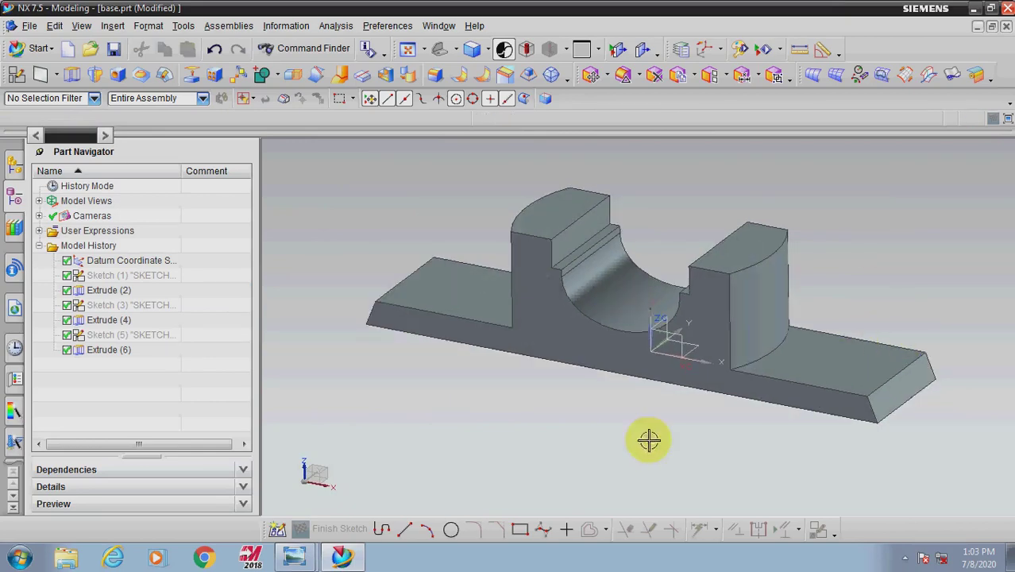
Step: Examine the reference drawing in Windows Photo Viewer for the underside recess dimensions and return to NX
{"action": "left_click", "coordinate": [302, 560]}
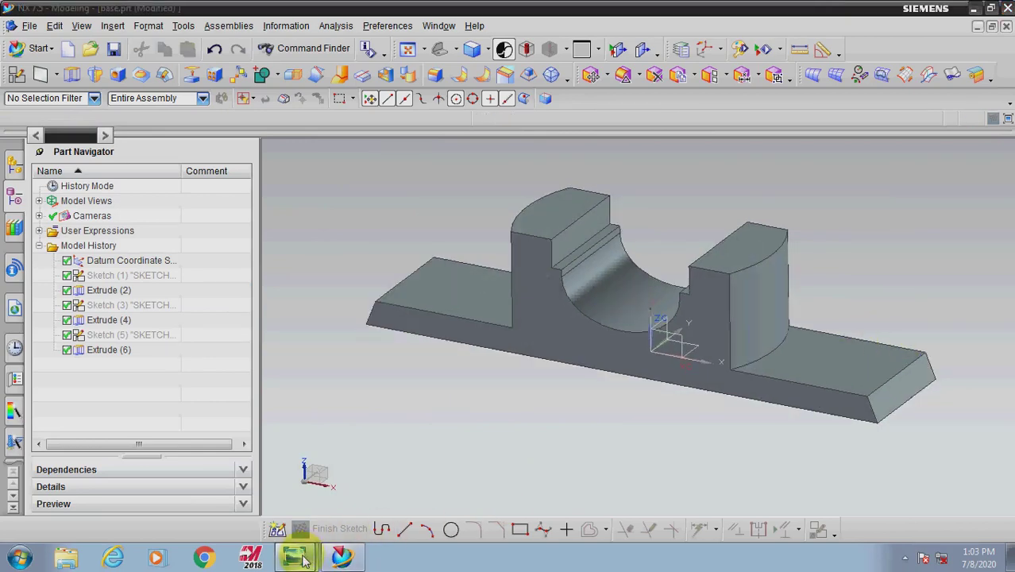
{"action": "left_click", "coordinate": [289, 505]}
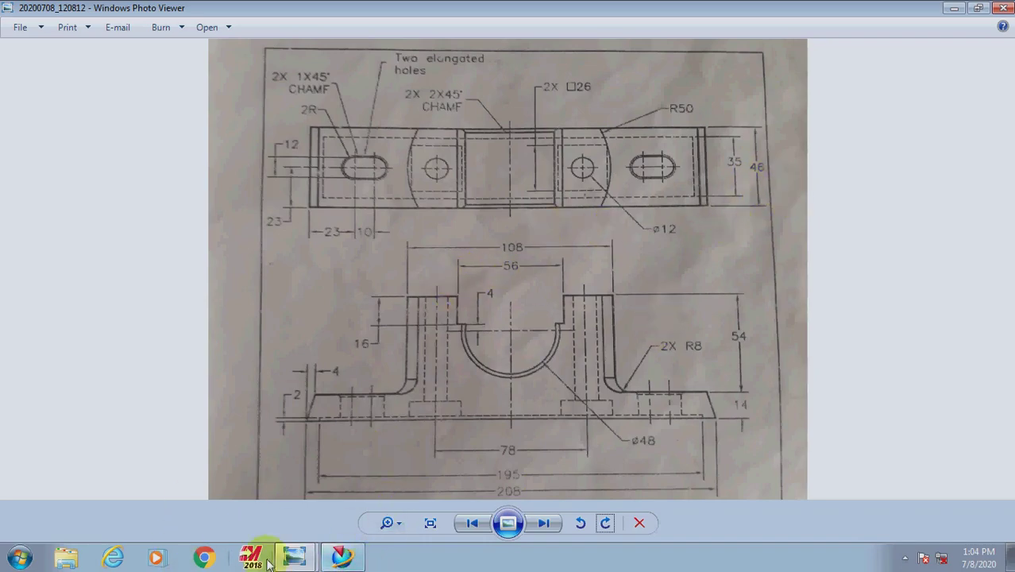
{"action": "left_click", "coordinate": [341, 556]}
Step: Create a new sketch on the bottom face of the base plate
{"action": "middle_click_drag", "start_coordinate": [437, 238], "coordinate": [481, 324]}
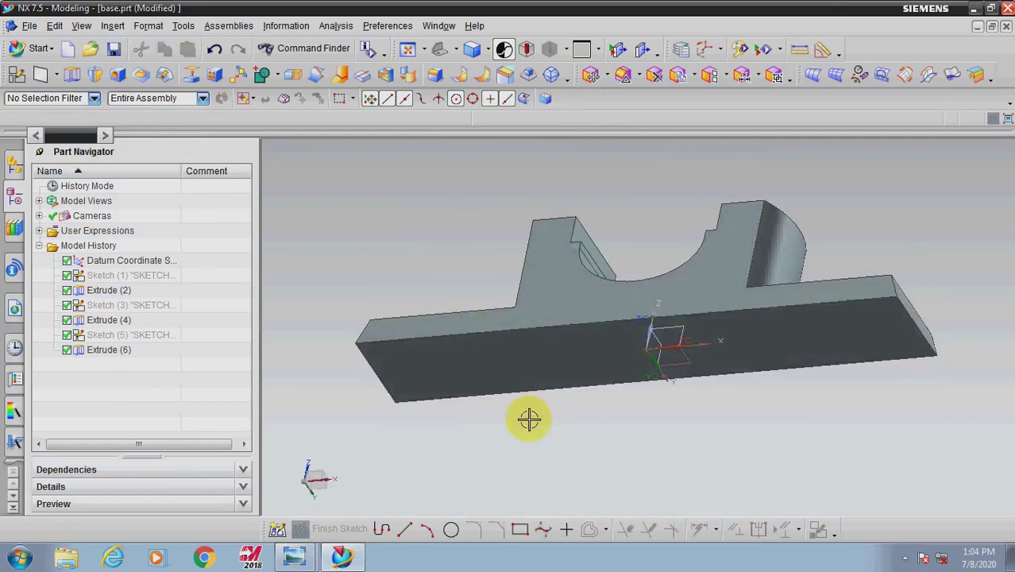
{"action": "middle_click_drag", "start_coordinate": [529, 419], "coordinate": [473, 435]}
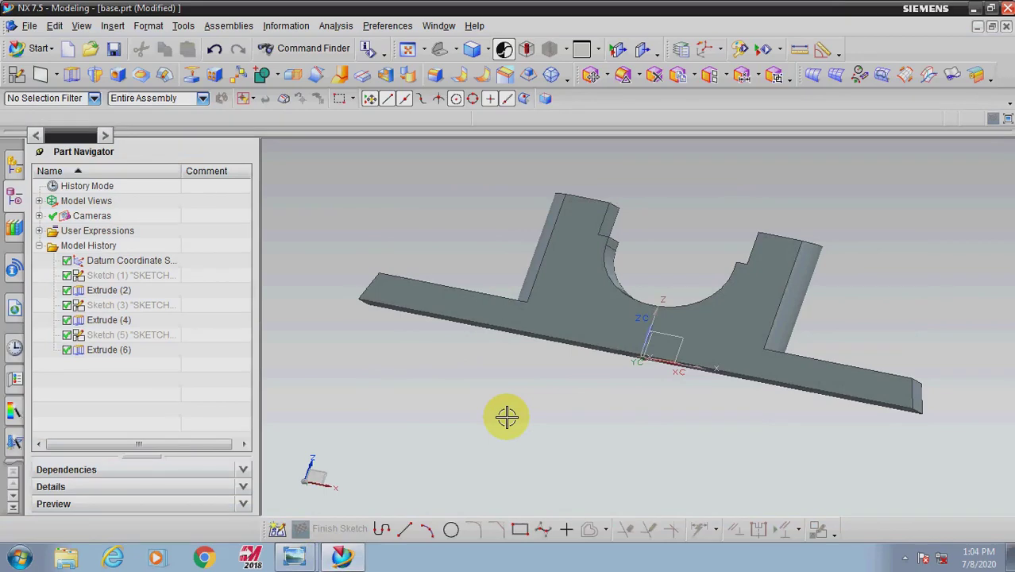
{"action": "mouse_move", "coordinate": [507, 416]}
{"action": "middle_mouse_down"}
{"action": "mouse_move", "coordinate": [521, 311]}
{"action": "mouse_move", "coordinate": [499, 425]}
{"action": "middle_mouse_up"}
{"action": "scroll", "coordinate": [518, 310], "scroll_direction": "up", "scroll_amount": 5}
{"action": "left_click", "coordinate": [16, 75]}
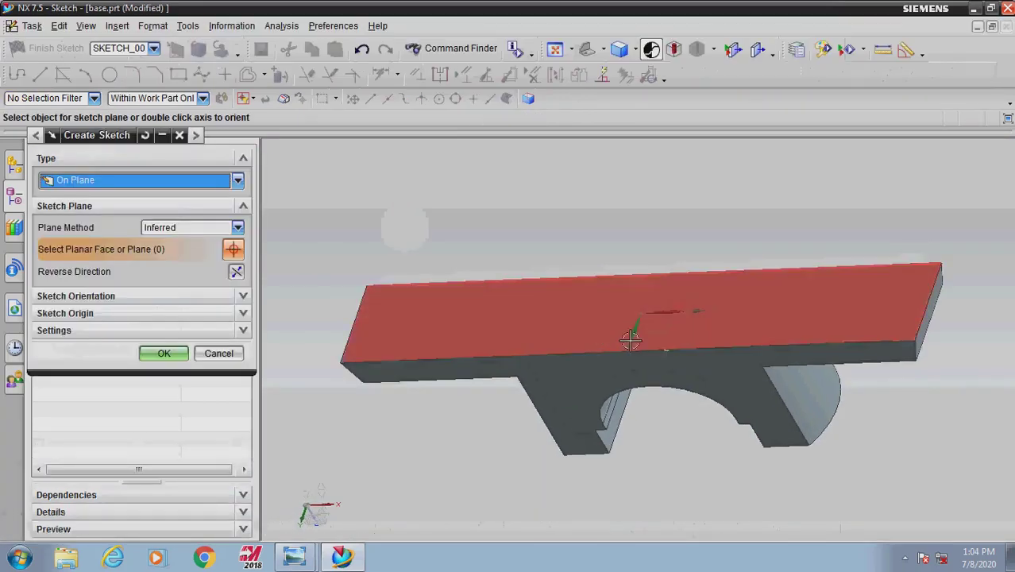
{"action": "left_click", "coordinate": [596, 318]}
{"action": "middle_click", "coordinate": [542, 194]}
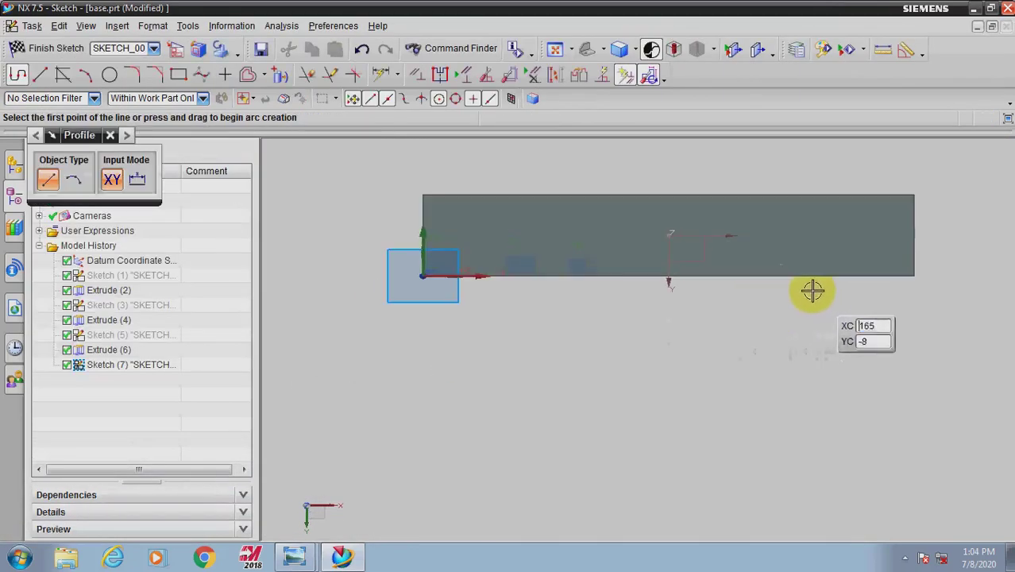
Step: Sketch a horizontal rectangle about 160 by 33 mm from its centre at the middle of the base's bottom face
{"action": "left_click", "coordinate": [178, 75]}
{"action": "left_click", "coordinate": [99, 181]}
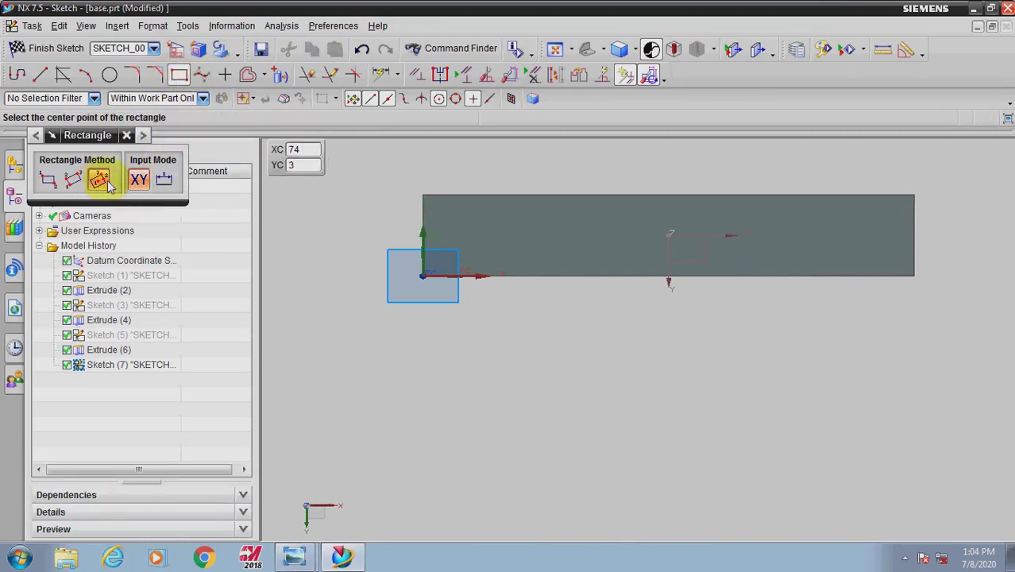
{"action": "left_click", "coordinate": [670, 232]}
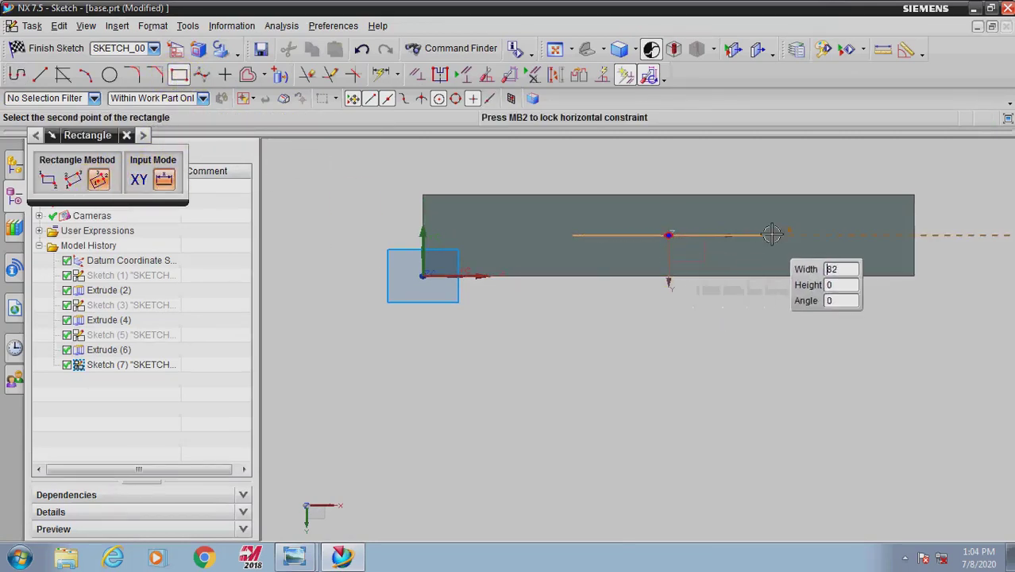
{"action": "left_click", "coordinate": [856, 234]}
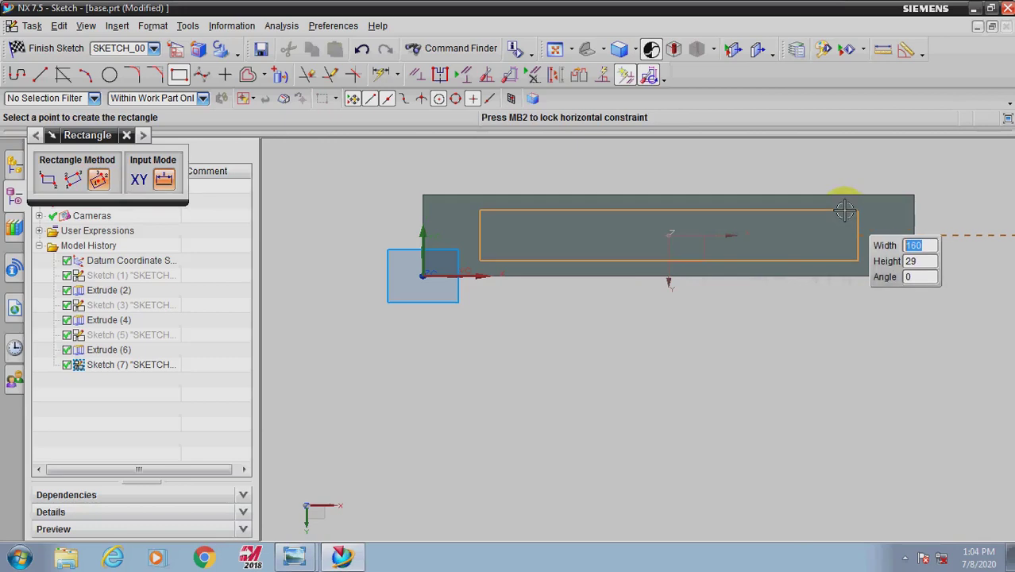
{"action": "left_click", "coordinate": [844, 206]}
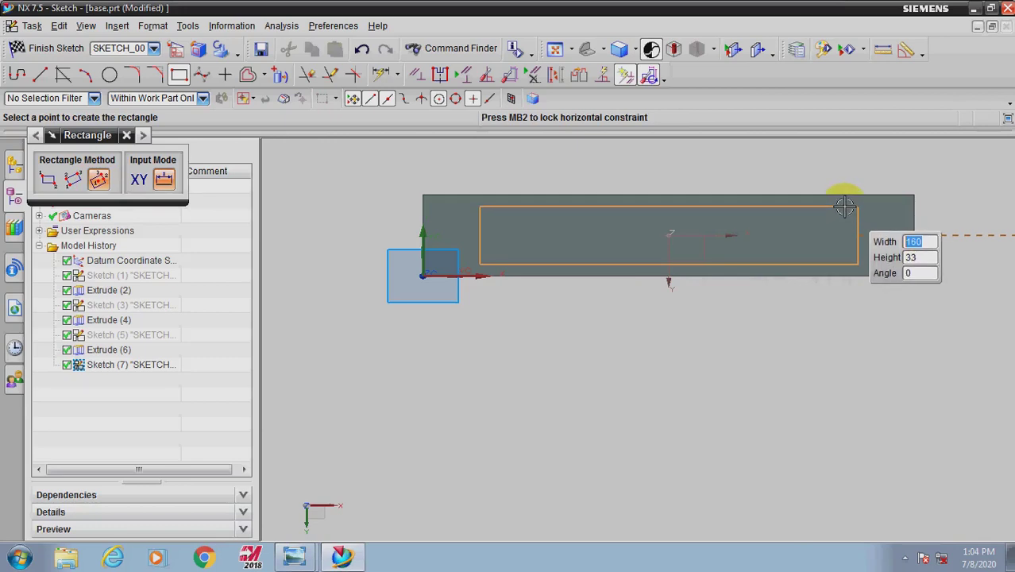
{"action": "key", "text": "Escape"}
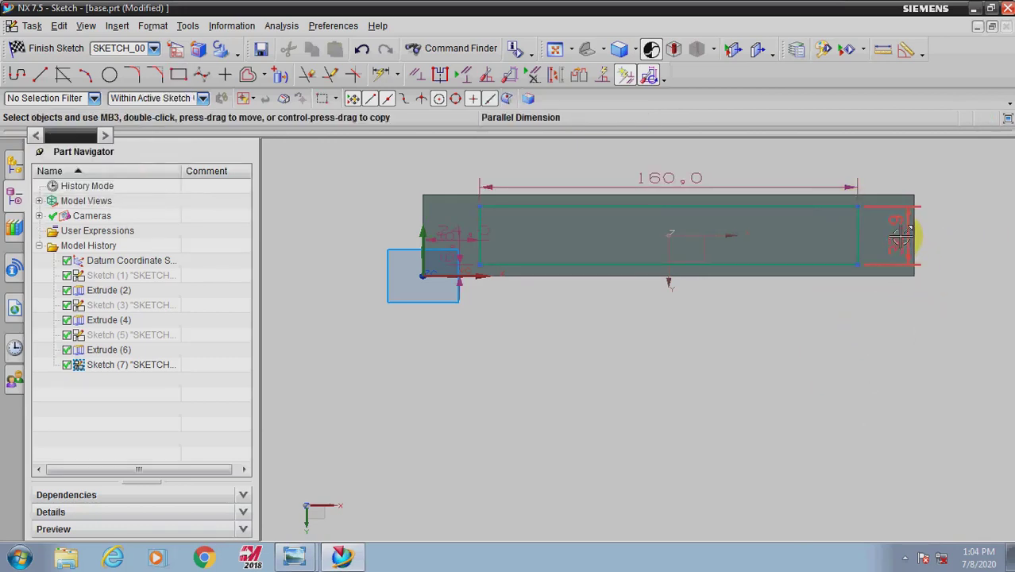
Step: Set the rectangle's height to 35 mm and its length to 195 mm
{"action": "double_click", "coordinate": [902, 236]}
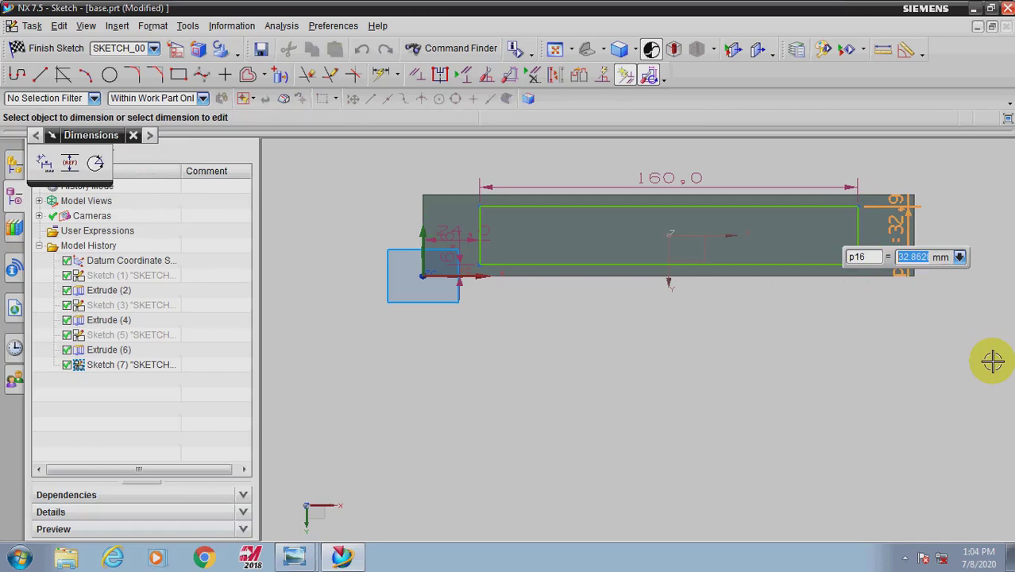
{"action": "key", "text": "Return"}
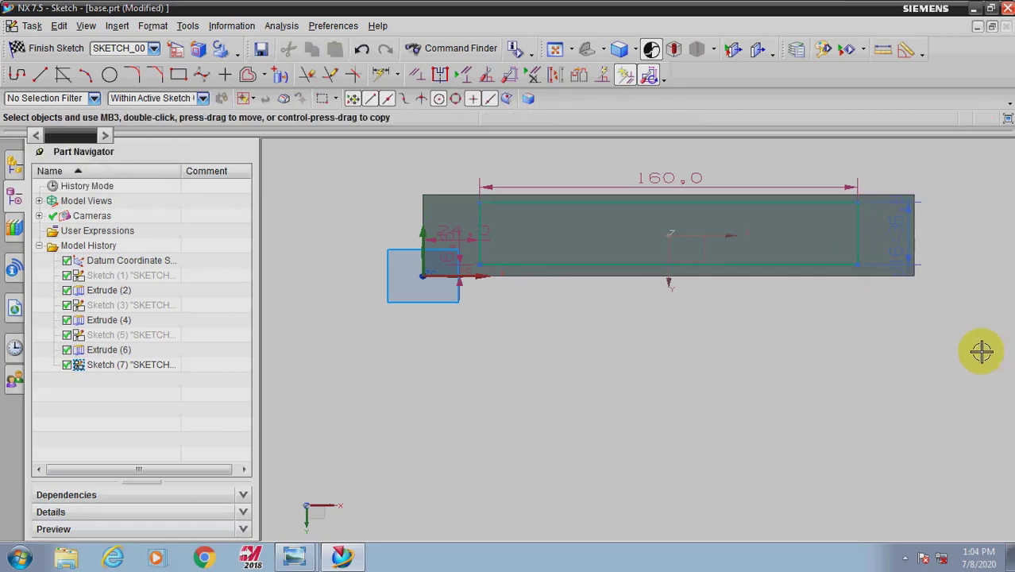
{"action": "double_click", "coordinate": [671, 176]}
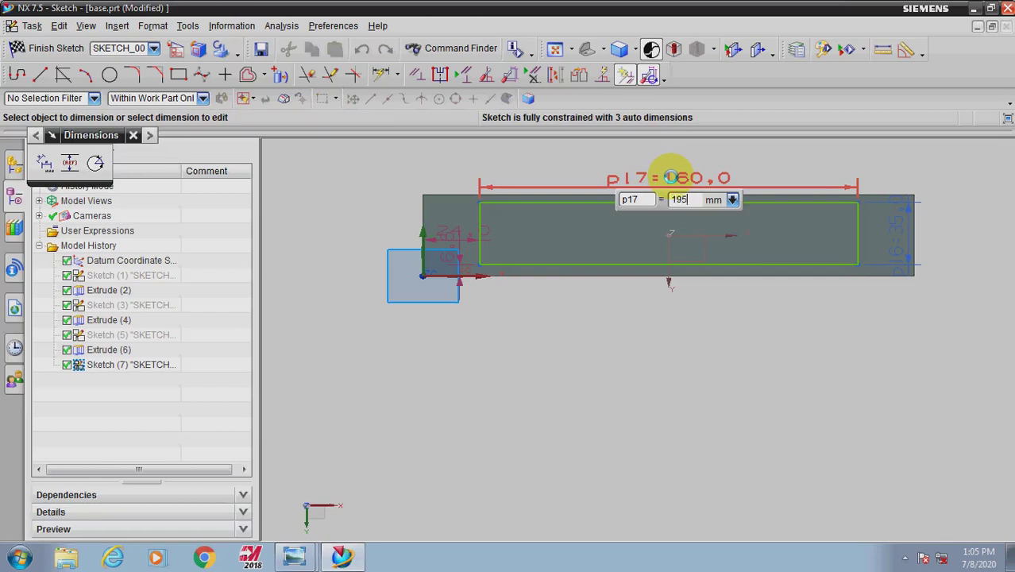
{"action": "key", "text": "Return"}
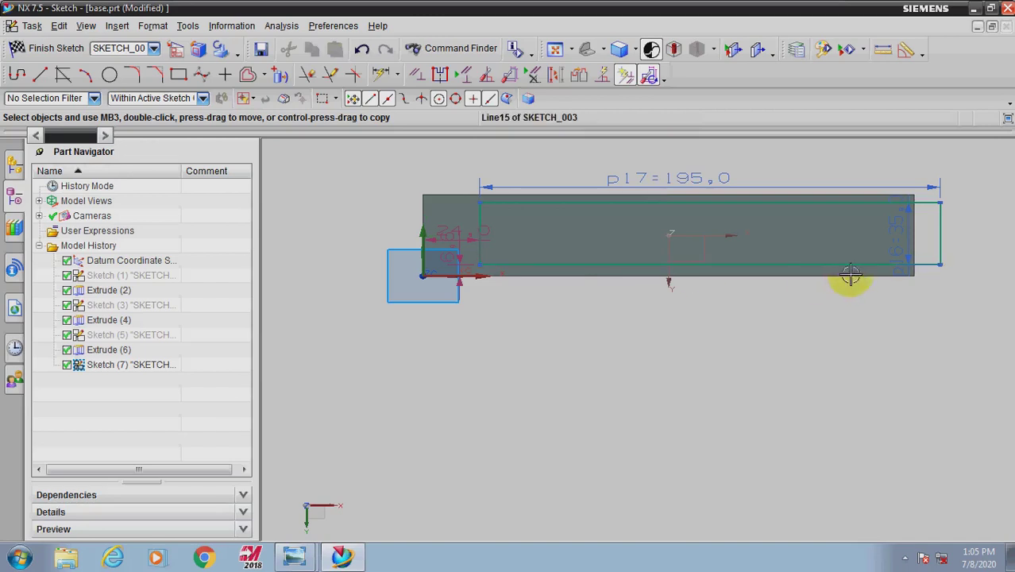
Step: Dimension the rectangle's left short edge 195/2 mm from the vertical datum axis to centre it lengthwise
{"action": "left_click", "coordinate": [382, 73]}
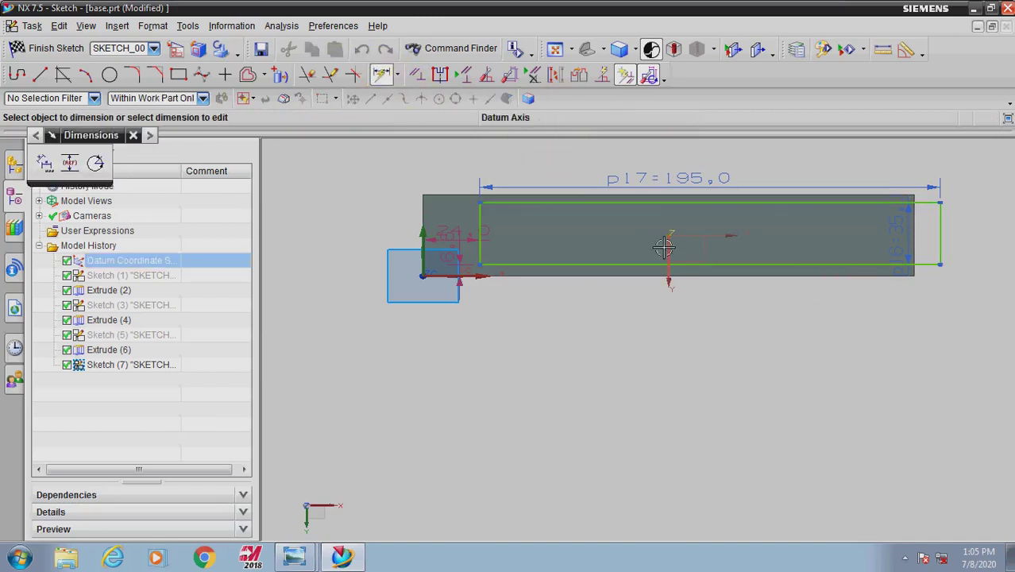
{"action": "left_click", "coordinate": [479, 226]}
{"action": "left_click", "coordinate": [558, 311]}
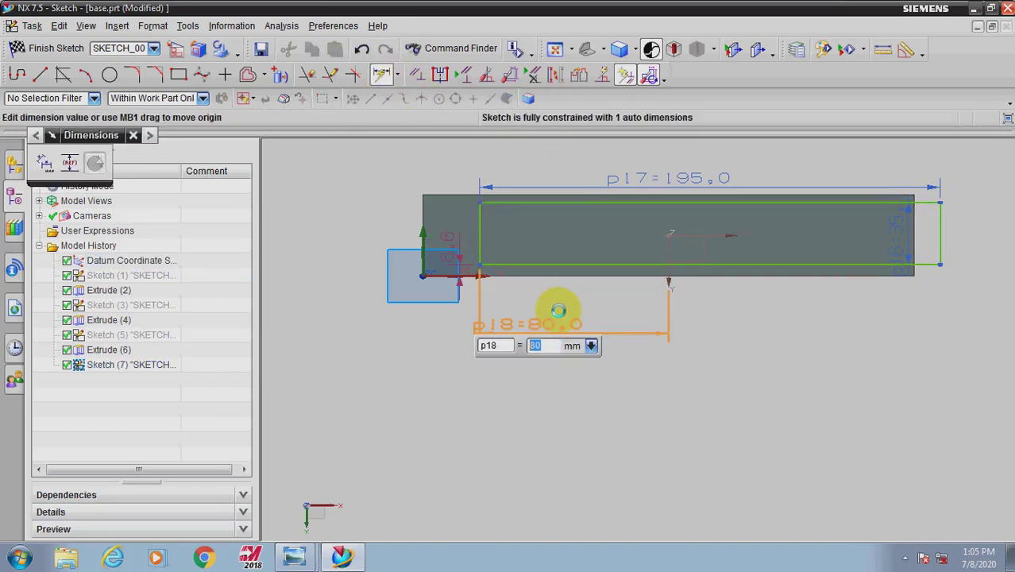
{"action": "type", "text": "195/2"}
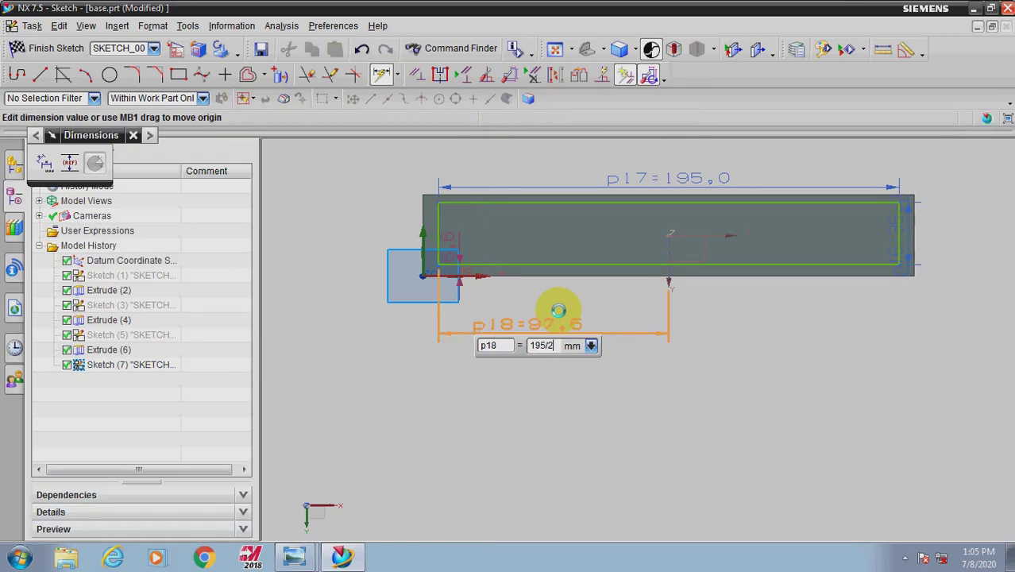
{"action": "key", "text": "Return"}
Step: Dimension the rectangle's lower long edge 35/2 mm from the horizontal datum axis to centre it across the base
{"action": "left_click", "coordinate": [756, 263]}
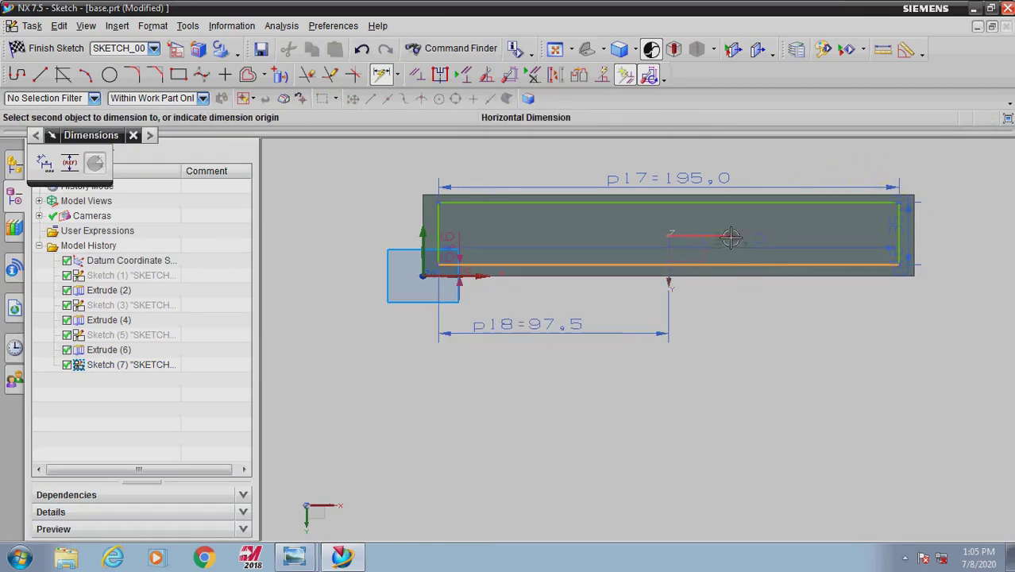
{"action": "left_click", "coordinate": [766, 236]}
{"action": "left_click", "coordinate": [766, 319]}
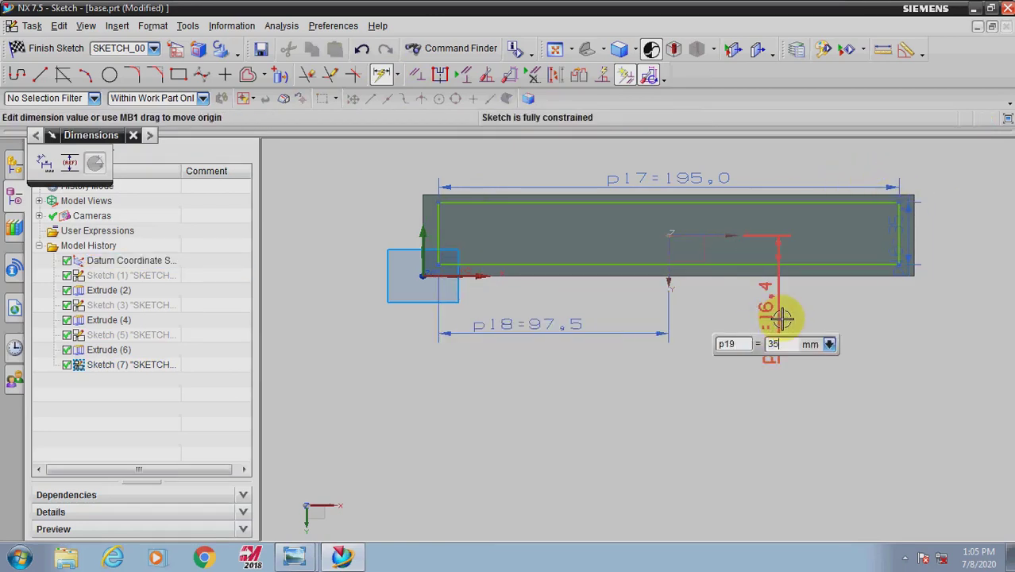
{"action": "type", "text": "35/2"}
{"action": "key", "text": "Return"}
{"action": "key", "text": "Escape"}
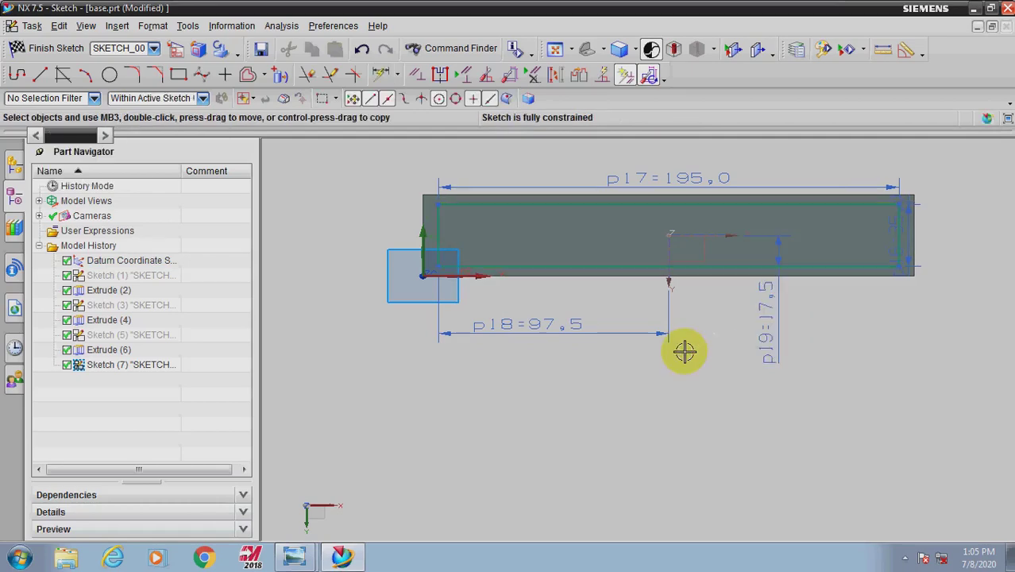
Step: Finish the recess sketch and check the reference drawing in Windows Photo Viewer for the recess depth, returning to NX
{"action": "left_click", "coordinate": [51, 48]}
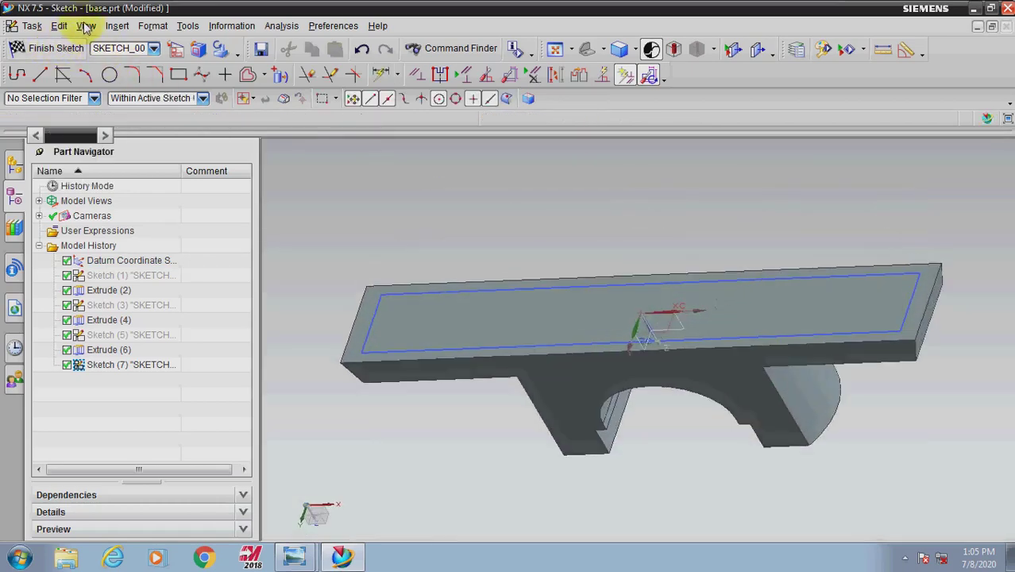
{"action": "left_click", "coordinate": [298, 559]}
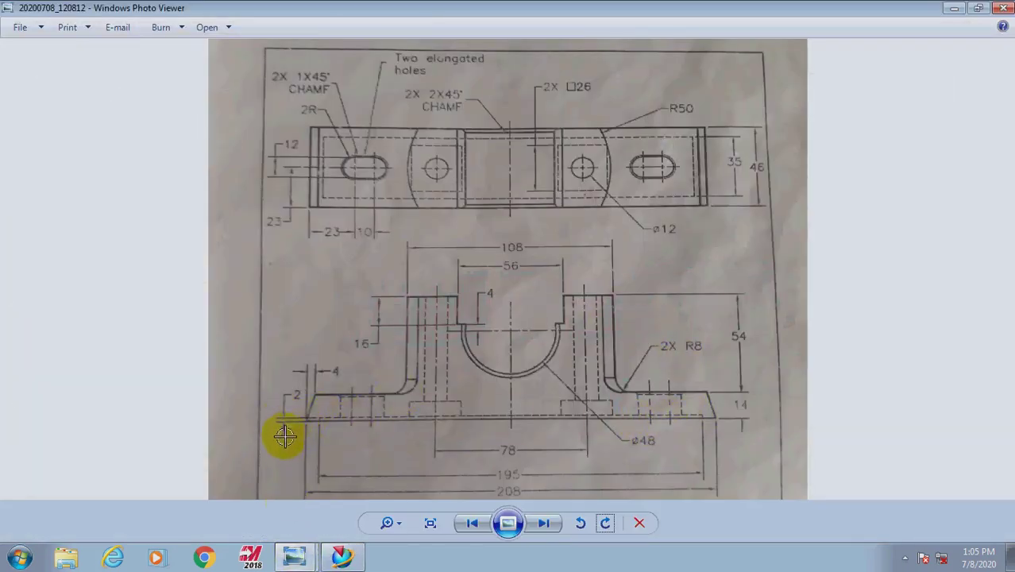
{"action": "left_click", "coordinate": [342, 557]}
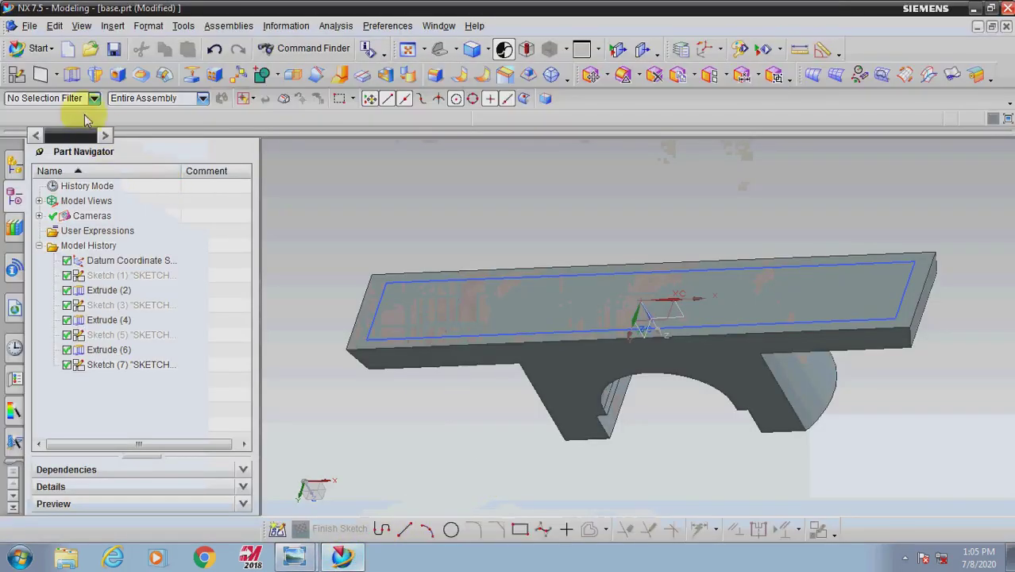
Step: Extrude the rectangle 2 mm into the base with Boolean Subtract to cut the underside recess
{"action": "left_click", "coordinate": [72, 75]}
{"action": "left_click", "coordinate": [396, 281]}
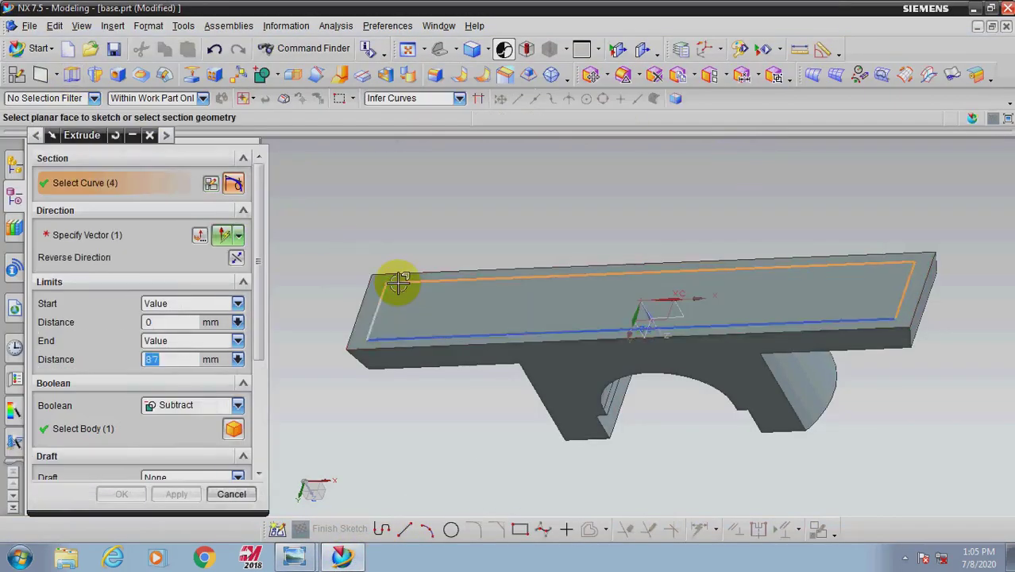
{"action": "left_click", "coordinate": [236, 256]}
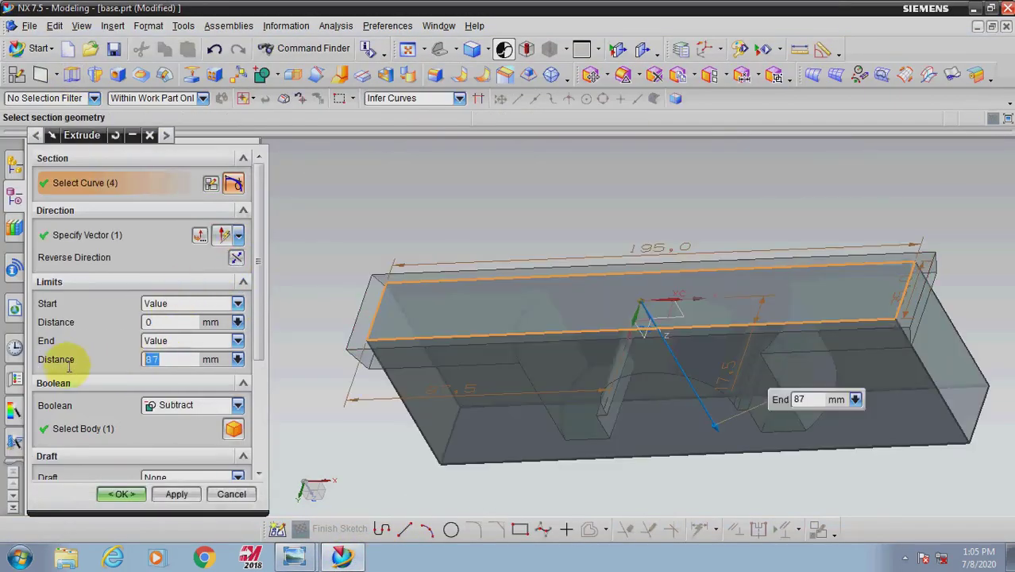
{"action": "type", "text": "2"}
{"action": "key", "text": "Return"}
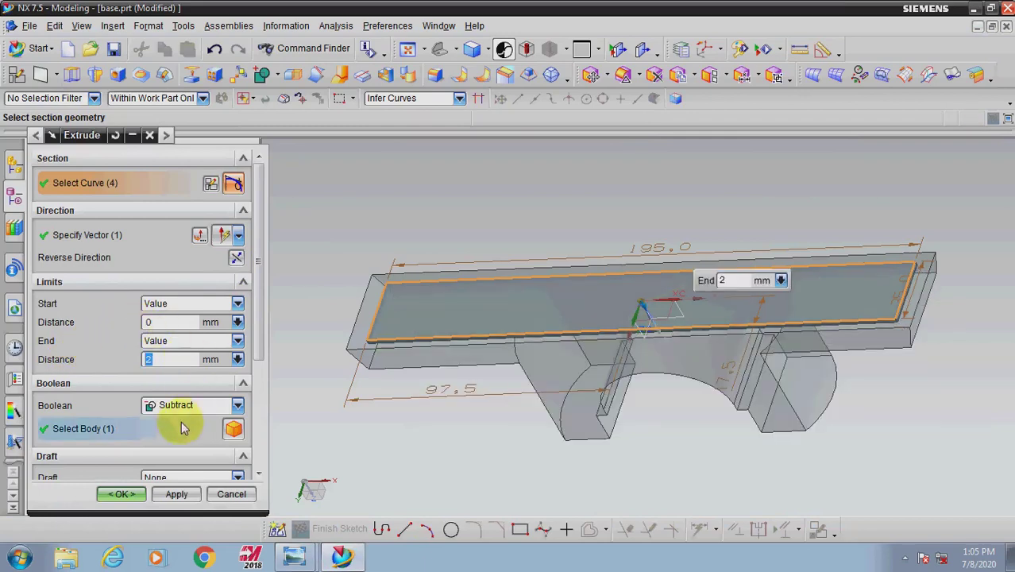
{"action": "left_click", "coordinate": [122, 494]}
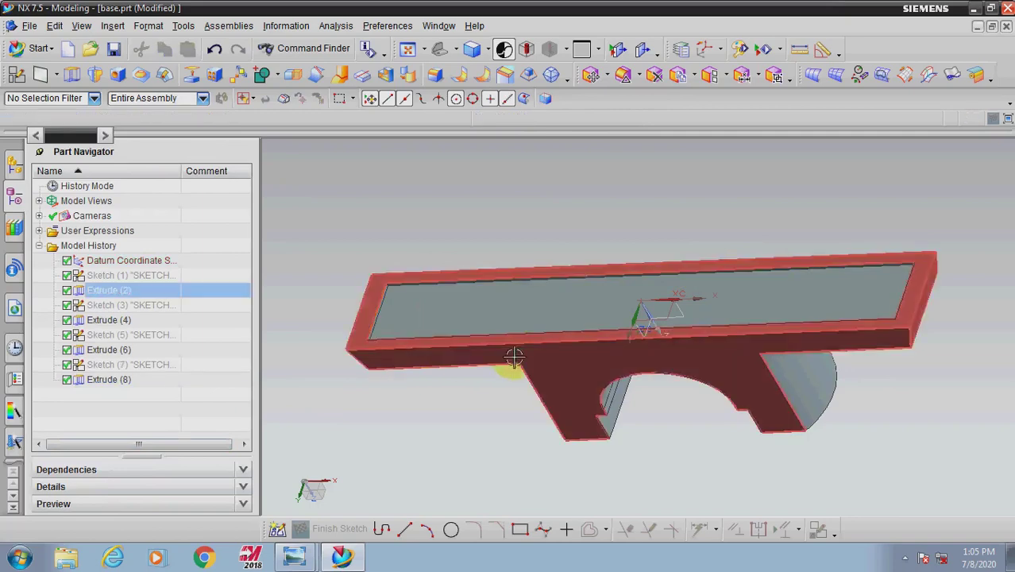
Step: Examine the reference drawing in Windows Photo Viewer for the bolt hole and square pocket dimensions and return to NX
{"action": "middle_click_drag", "start_coordinate": [509, 359], "coordinate": [369, 495]}
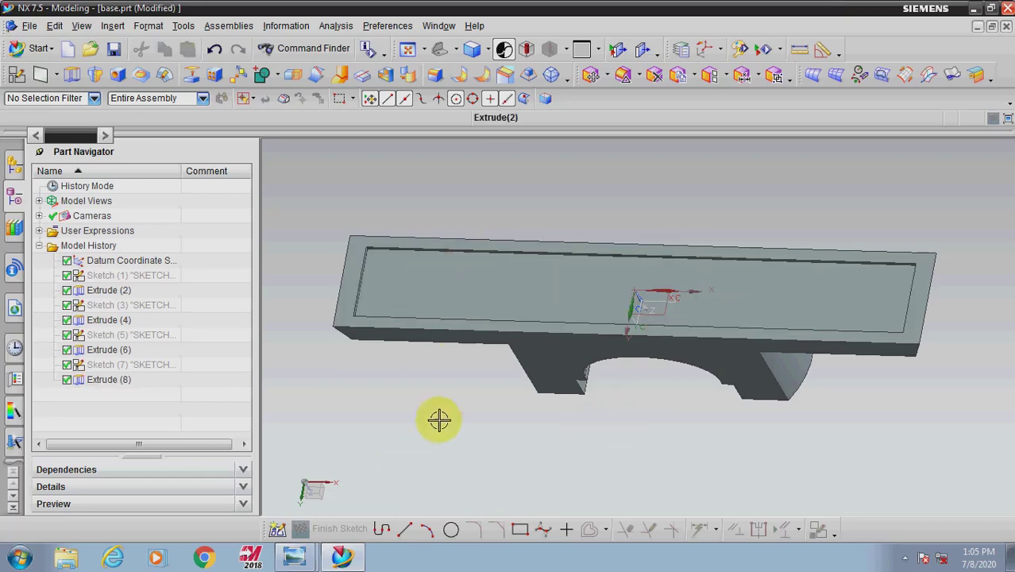
{"action": "left_click", "coordinate": [295, 556]}
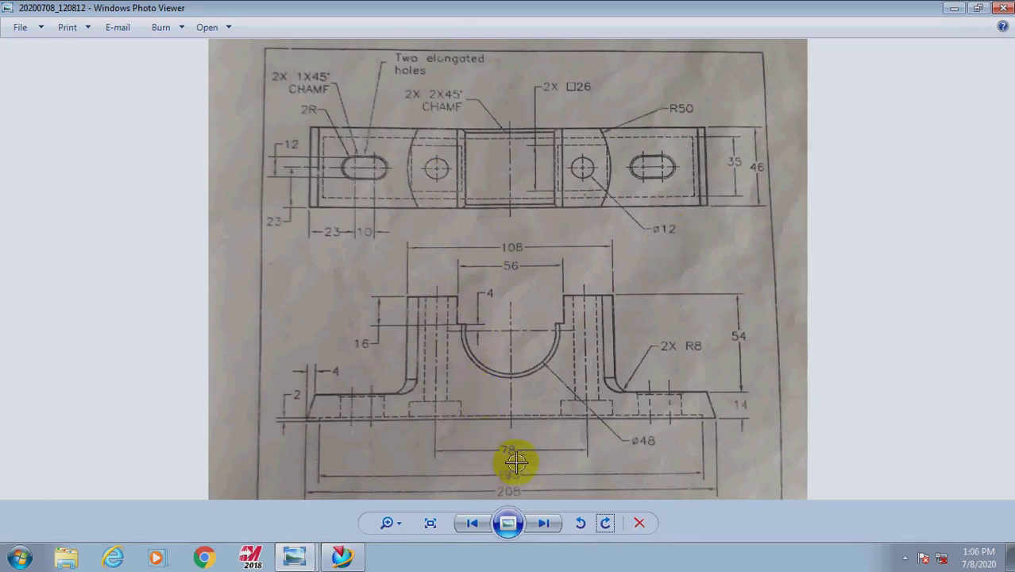
{"action": "left_click", "coordinate": [338, 556]}
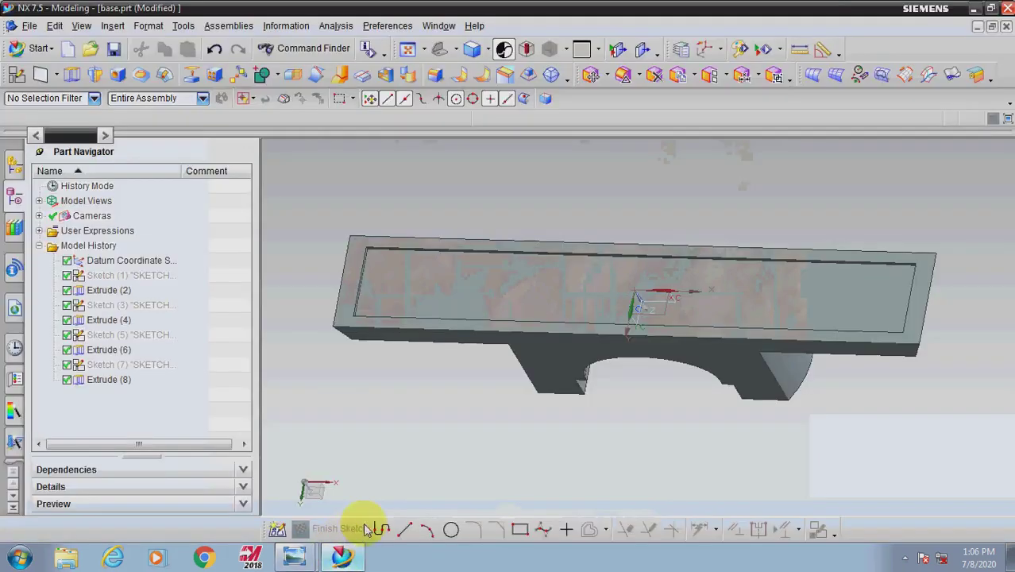
Step: Create a new sketch on the floor of the underside recess
{"action": "middle_click_drag", "start_coordinate": [485, 374], "coordinate": [501, 346]}
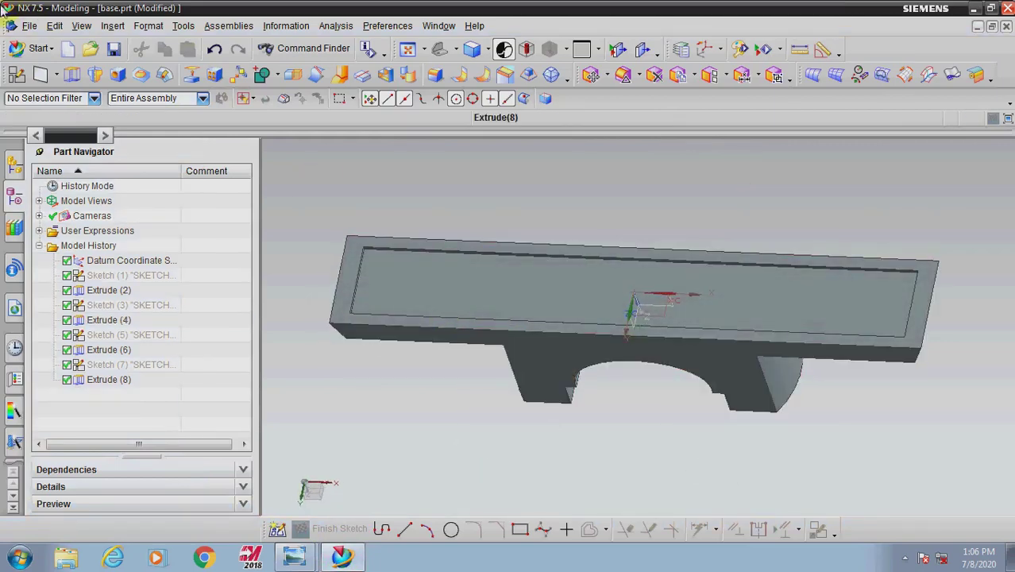
{"action": "left_click", "coordinate": [18, 74]}
{"action": "left_click", "coordinate": [550, 301]}
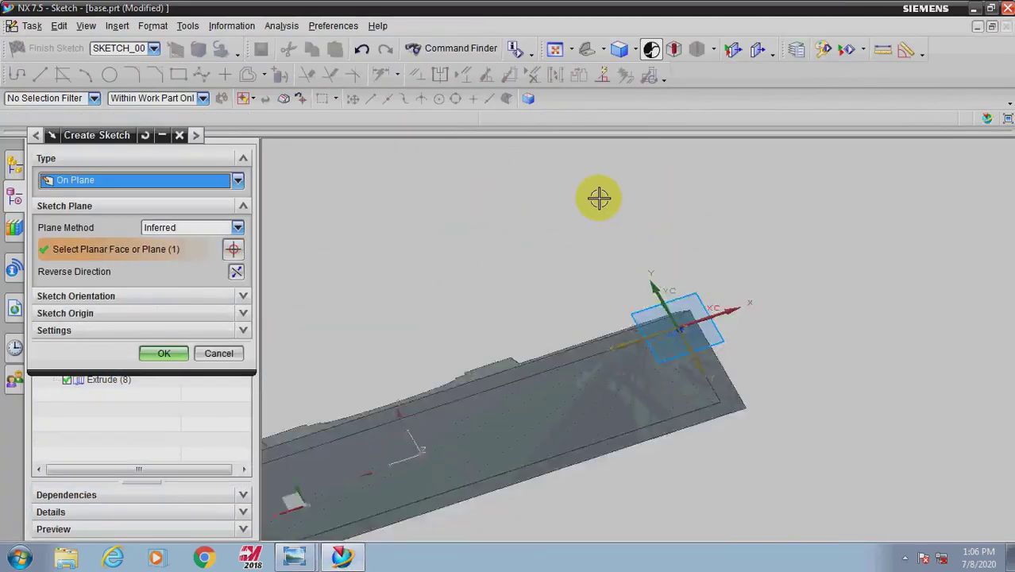
{"action": "middle_click", "coordinate": [599, 198]}
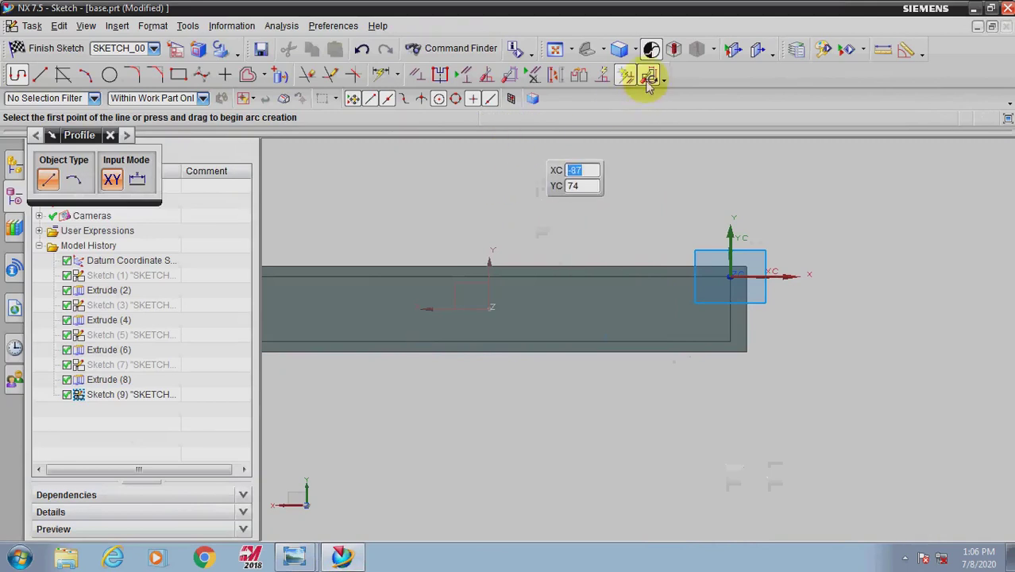
Step: Sketch a circle about 19.6 mm in diameter inside the recess, left of the datum origin
{"action": "scroll", "coordinate": [731, 262], "scroll_direction": "down", "scroll_amount": 2}
{"action": "scroll", "coordinate": [499, 266], "scroll_direction": "up", "scroll_amount": 1}
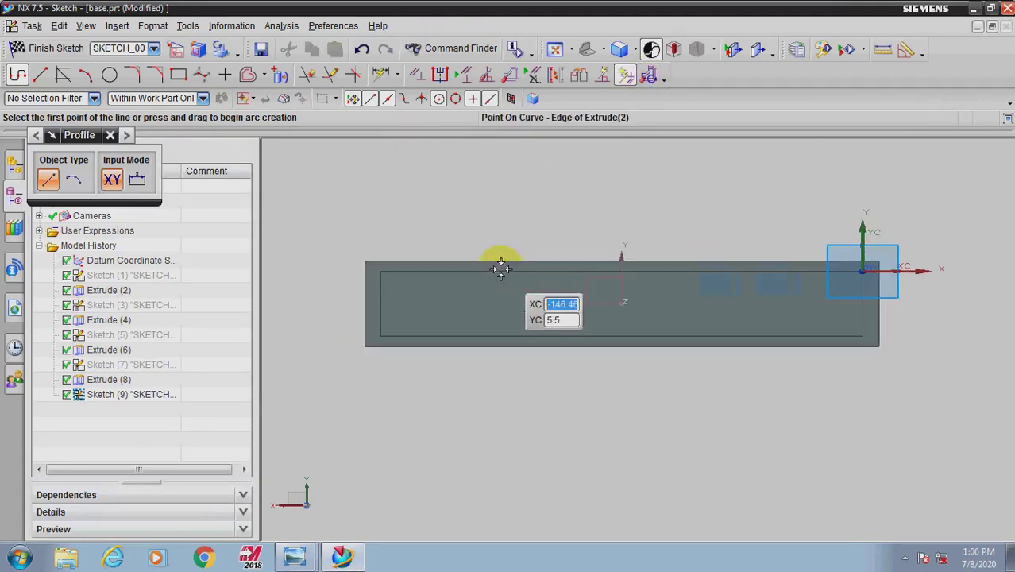
{"action": "left_click", "coordinate": [110, 75]}
{"action": "scroll", "coordinate": [521, 313], "scroll_direction": "up", "scroll_amount": 1}
{"action": "left_click", "coordinate": [526, 326]}
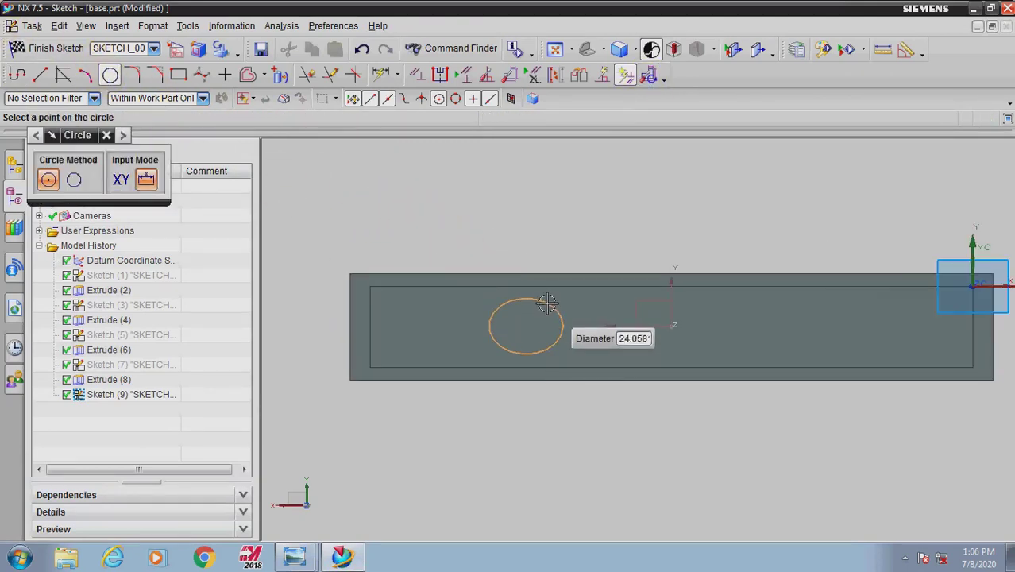
{"action": "left_click", "coordinate": [555, 317]}
{"action": "middle_click", "coordinate": [538, 249]}
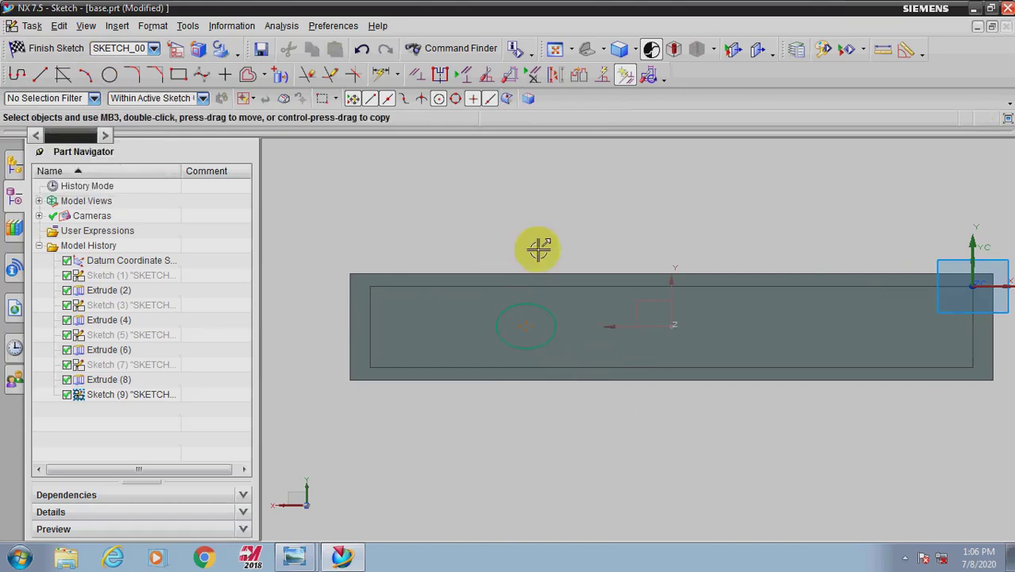
Step: Constrain the circle's centre to lie on the horizontal datum axis
{"action": "left_click", "coordinate": [417, 74]}
{"action": "left_click", "coordinate": [526, 325]}
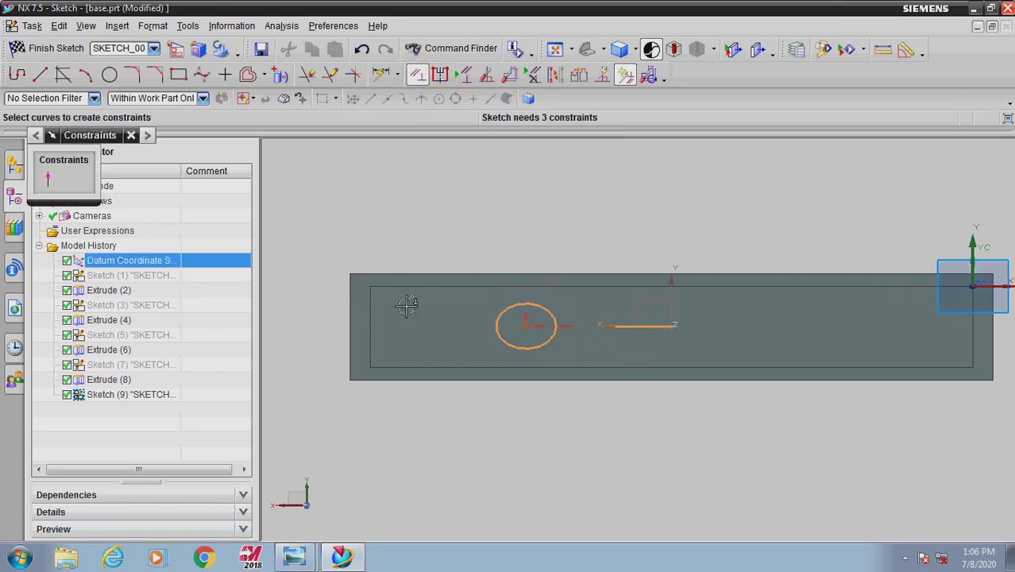
{"action": "left_click", "coordinate": [48, 179]}
{"action": "left_click", "coordinate": [131, 228]}
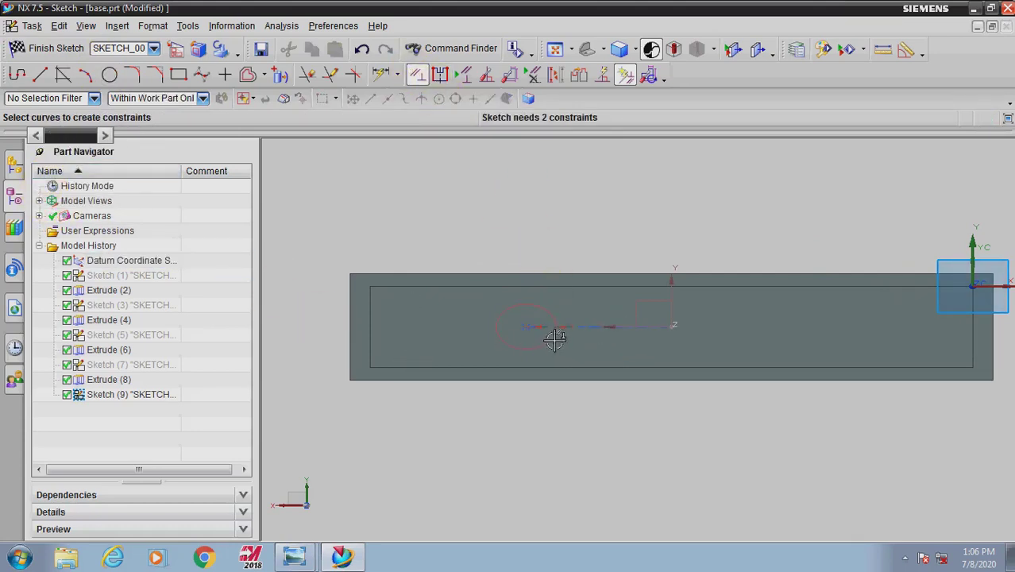
Step: Dimension the circle's centre 78/2 mm from the vertical datum axis
{"action": "left_click", "coordinate": [380, 74]}
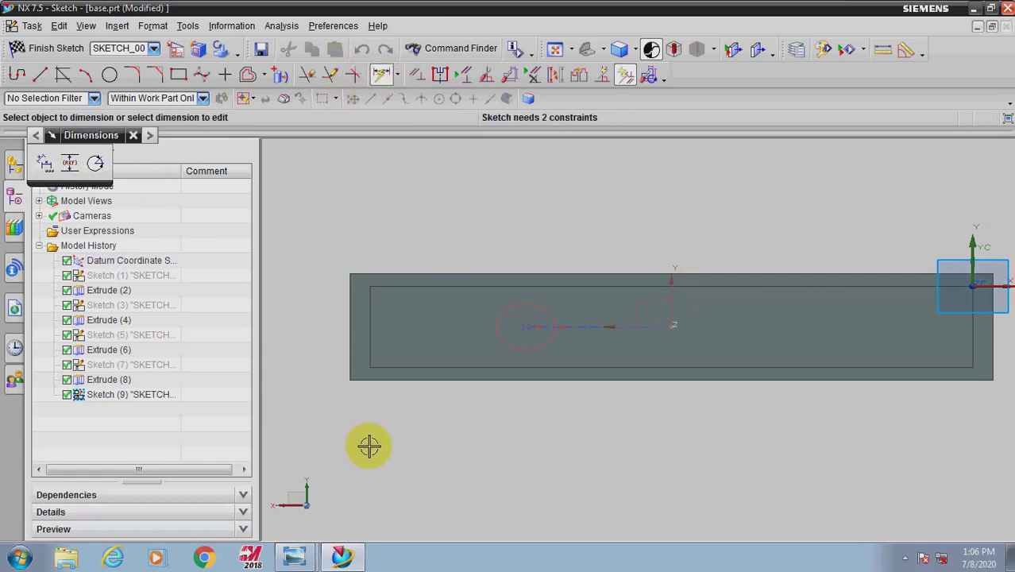
{"action": "left_click", "coordinate": [673, 302]}
{"action": "left_click", "coordinate": [540, 330]}
{"action": "left_click", "coordinate": [617, 426]}
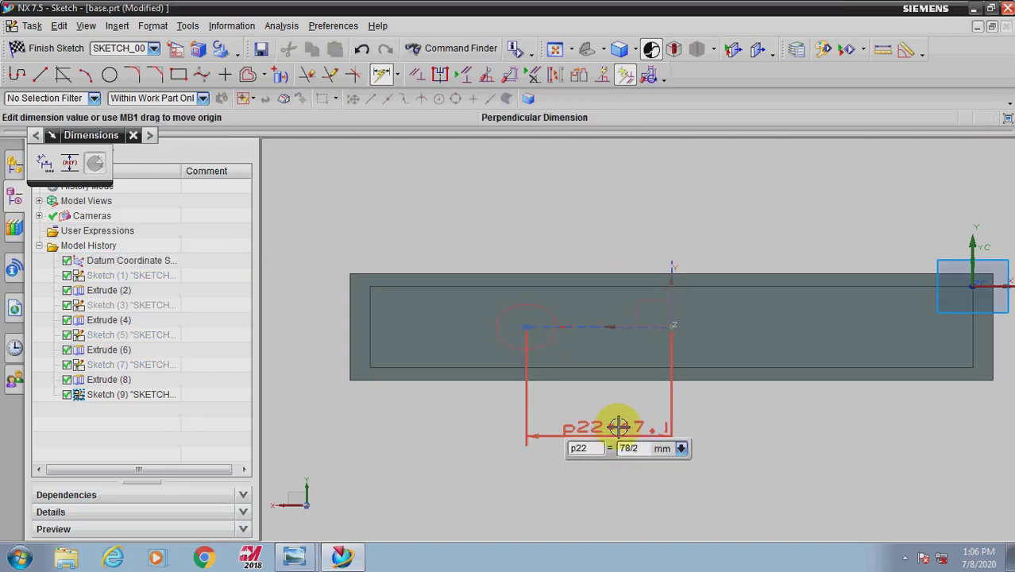
{"action": "type", "text": "78/2"}
{"action": "key", "text": "Return"}
Step: Dimension the circle's diameter as 12 mm
{"action": "left_click", "coordinate": [554, 304]}
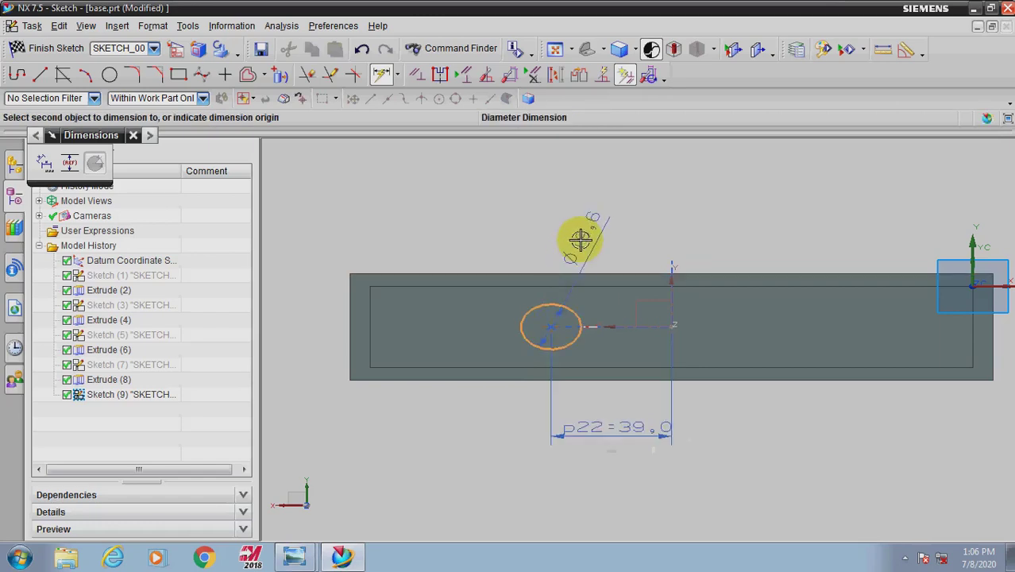
{"action": "left_click", "coordinate": [581, 234]}
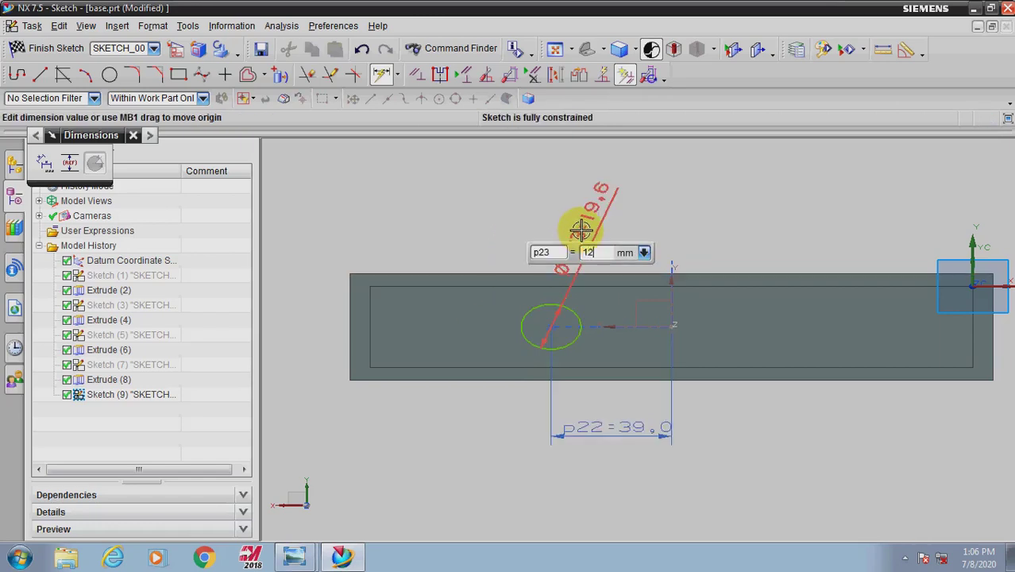
{"action": "key", "text": "Return"}
{"action": "key", "text": "Escape"}
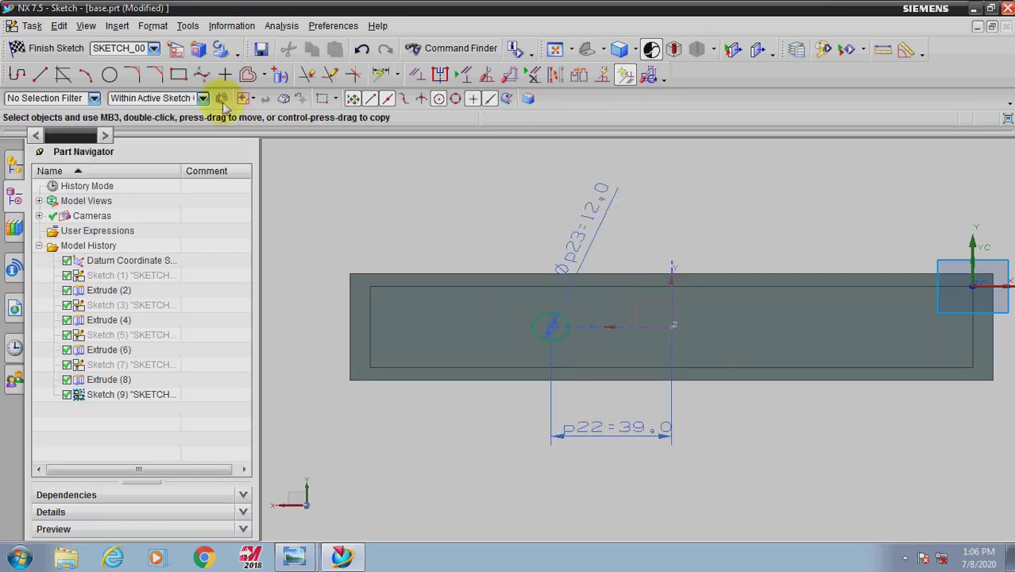
Step: Sketch a rectangle around the circle, starting from the circle's centre
{"action": "left_click", "coordinate": [178, 74]}
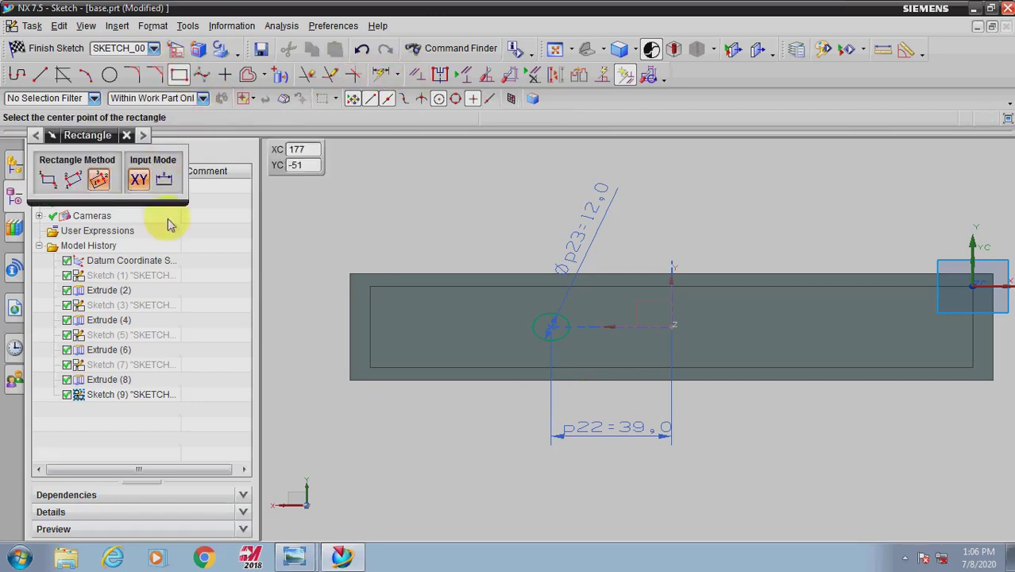
{"action": "scroll", "coordinate": [608, 348], "scroll_direction": "down", "scroll_amount": 5}
{"action": "left_click", "coordinate": [468, 292]}
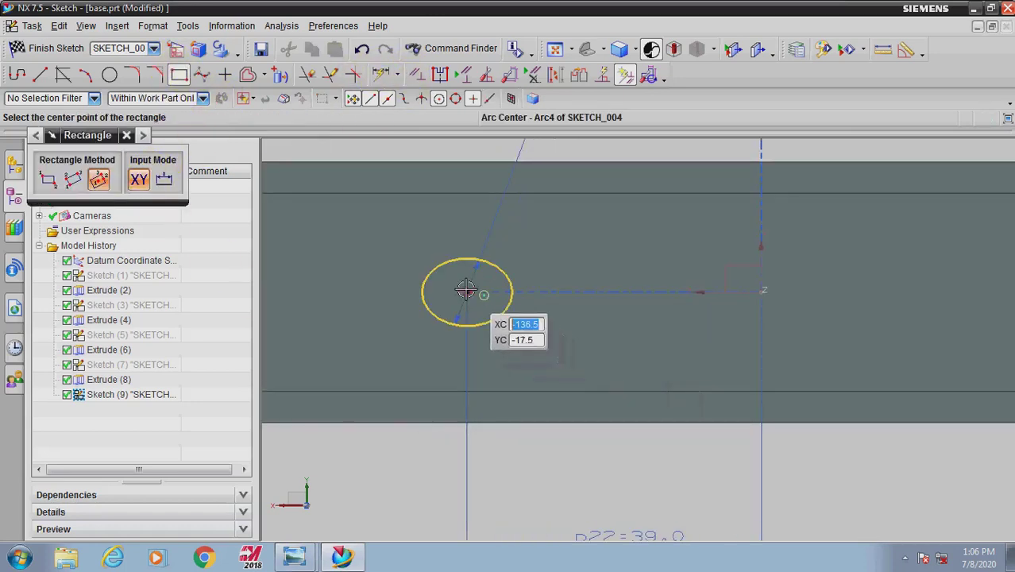
{"action": "left_click", "coordinate": [467, 230]}
{"action": "left_click", "coordinate": [544, 230]}
{"action": "middle_click", "coordinate": [570, 345]}
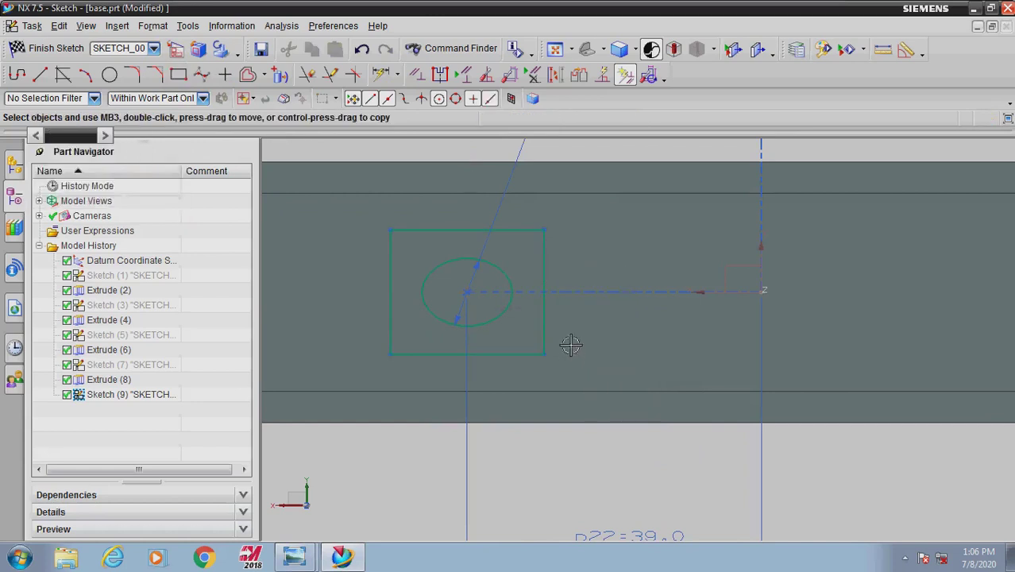
Step: Apply an Equal Length constraint to the rectangle's upper and right edges to make it square
{"action": "left_click", "coordinate": [416, 74]}
{"action": "left_click", "coordinate": [463, 232]}
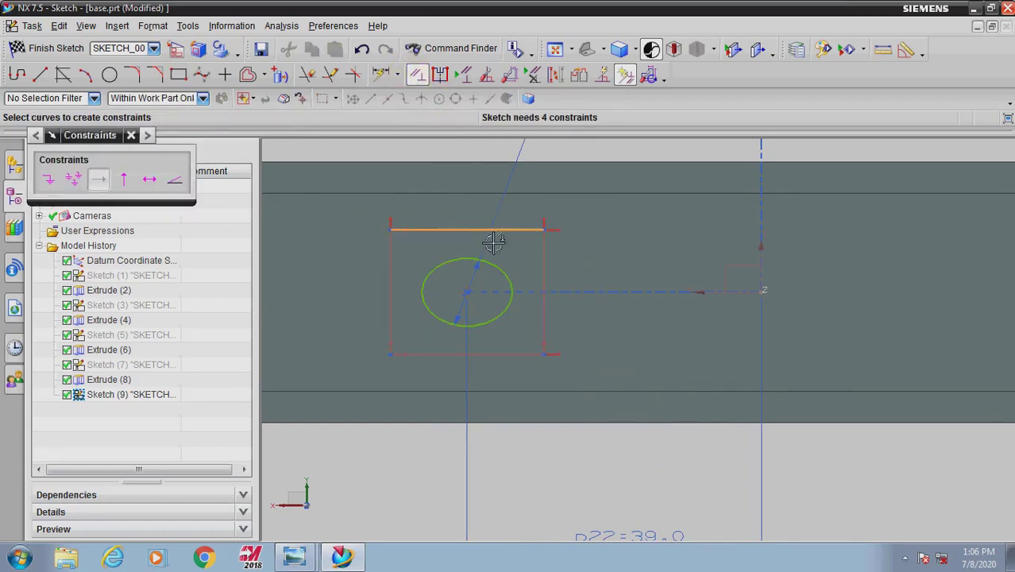
{"action": "left_click", "coordinate": [545, 266]}
{"action": "left_click", "coordinate": [225, 181]}
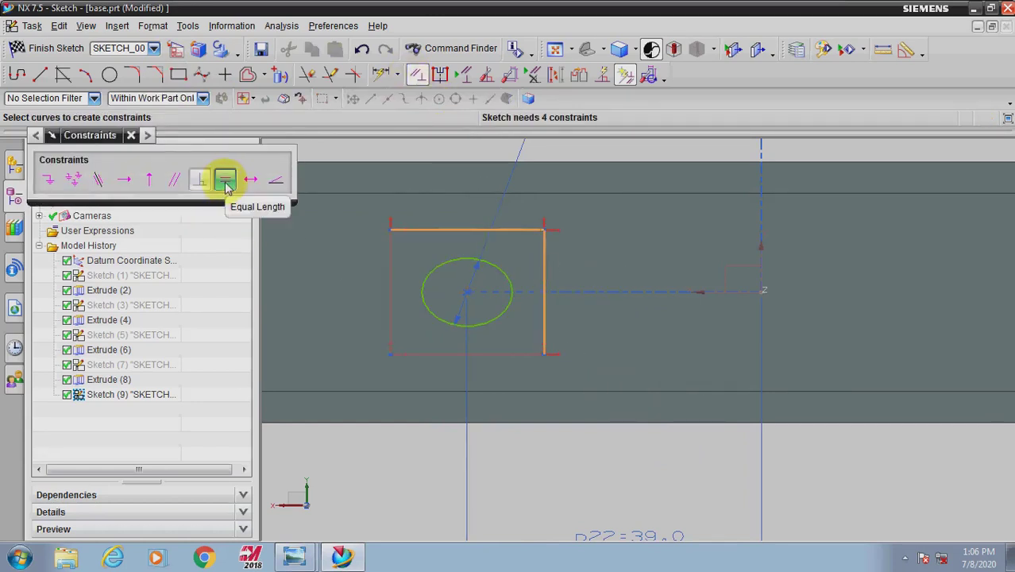
{"action": "left_click", "coordinate": [417, 74]}
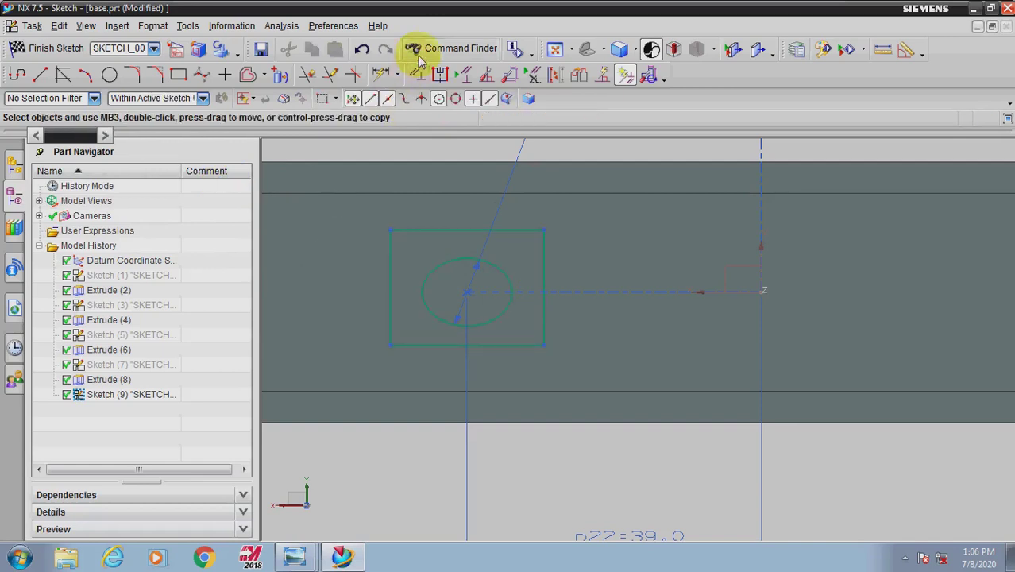
Step: Dimension the square's horizontal edge as 26 mm
{"action": "left_click", "coordinate": [381, 74]}
{"action": "left_click", "coordinate": [432, 344]}
{"action": "left_click", "coordinate": [416, 450]}
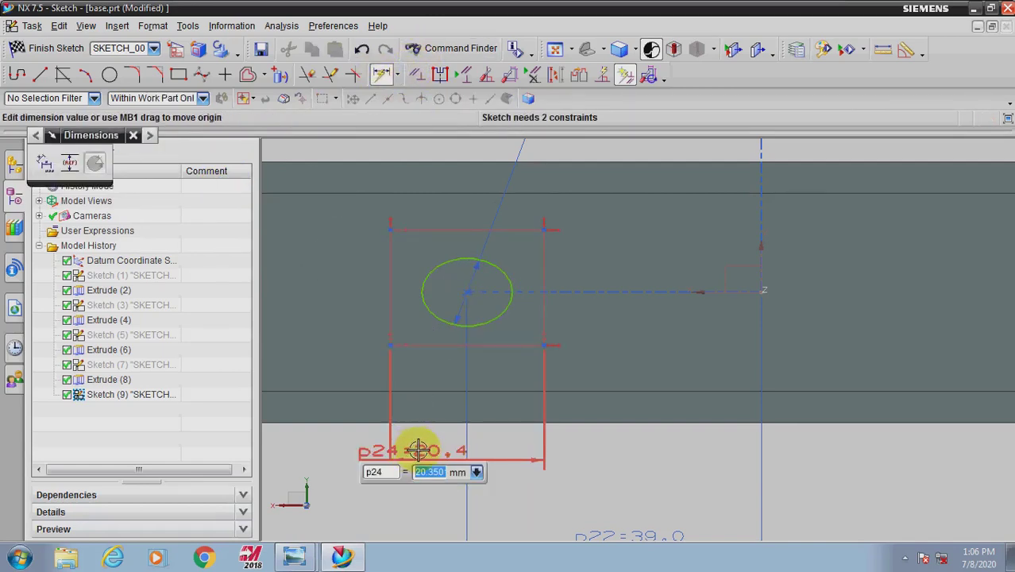
{"action": "type", "text": "26"}
{"action": "key", "text": "Return"}
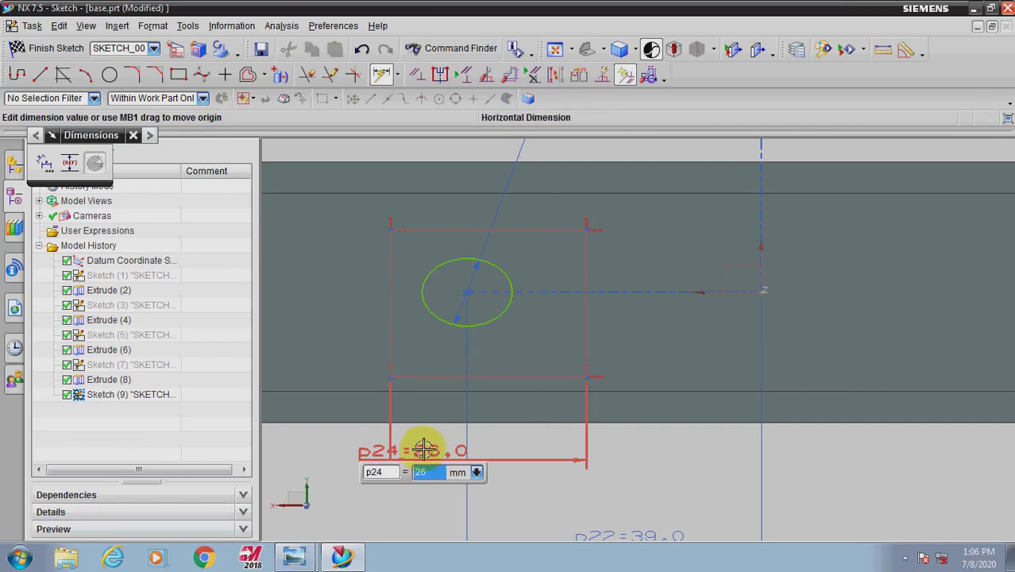
Step: Dimension the distance from the square's left edge to the circle's centre as 26/2 mm
{"action": "left_click", "coordinate": [398, 308]}
{"action": "left_click", "coordinate": [469, 297]}
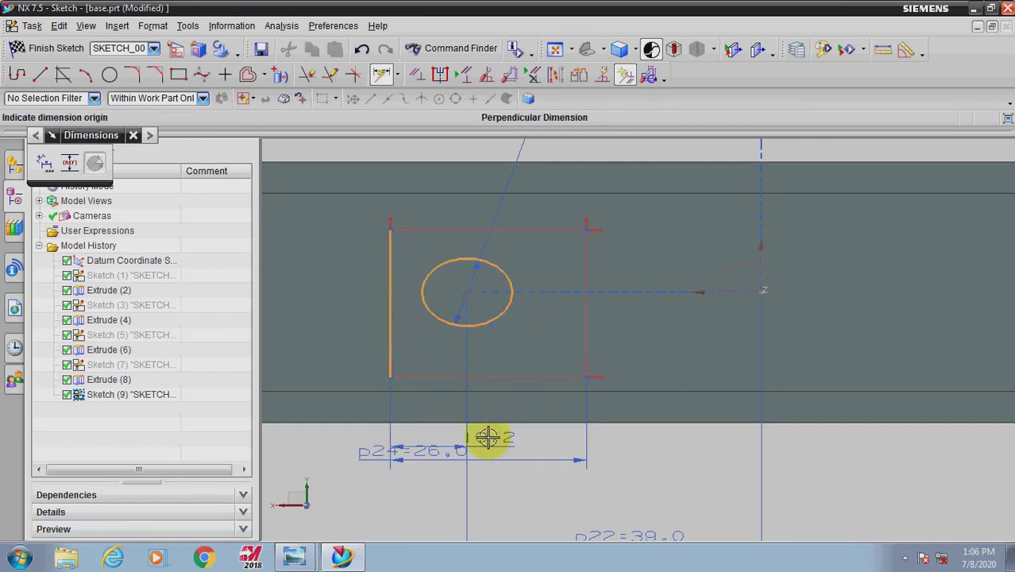
{"action": "left_click", "coordinate": [489, 436]}
{"action": "type", "text": "26/"}
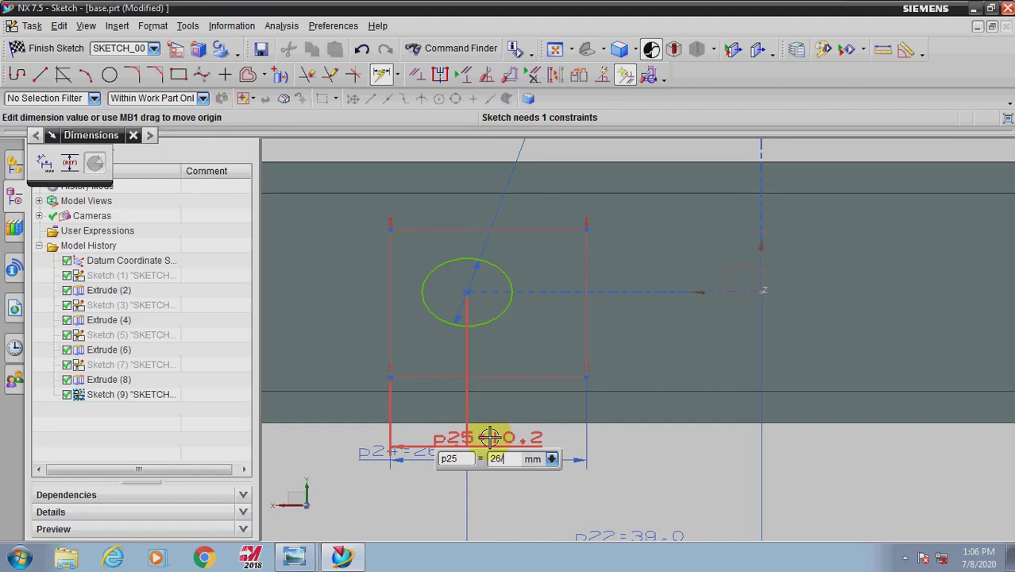
{"action": "type", "text": "2"}
{"action": "key", "text": "Return"}
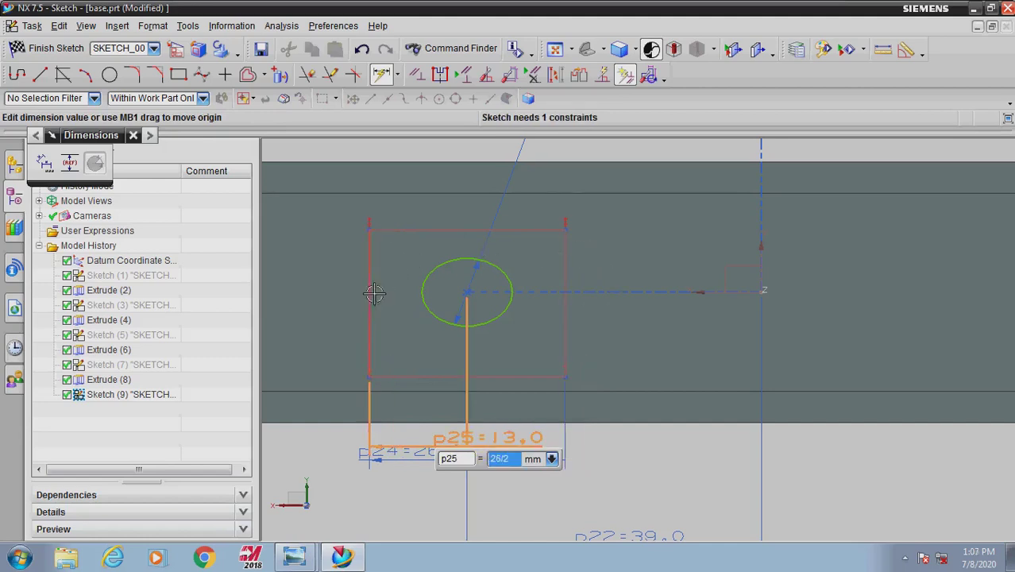
Step: Dimension the distance from the square's upper edge to the circle's centre as 26/2 mm
{"action": "left_click", "coordinate": [440, 229]}
{"action": "left_click", "coordinate": [467, 293]}
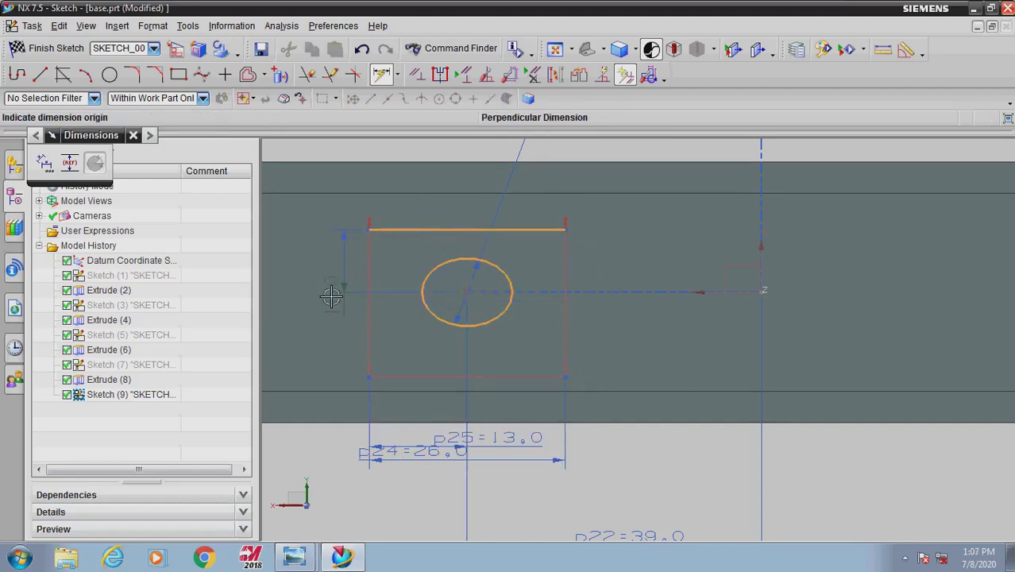
{"action": "left_click", "coordinate": [334, 294]}
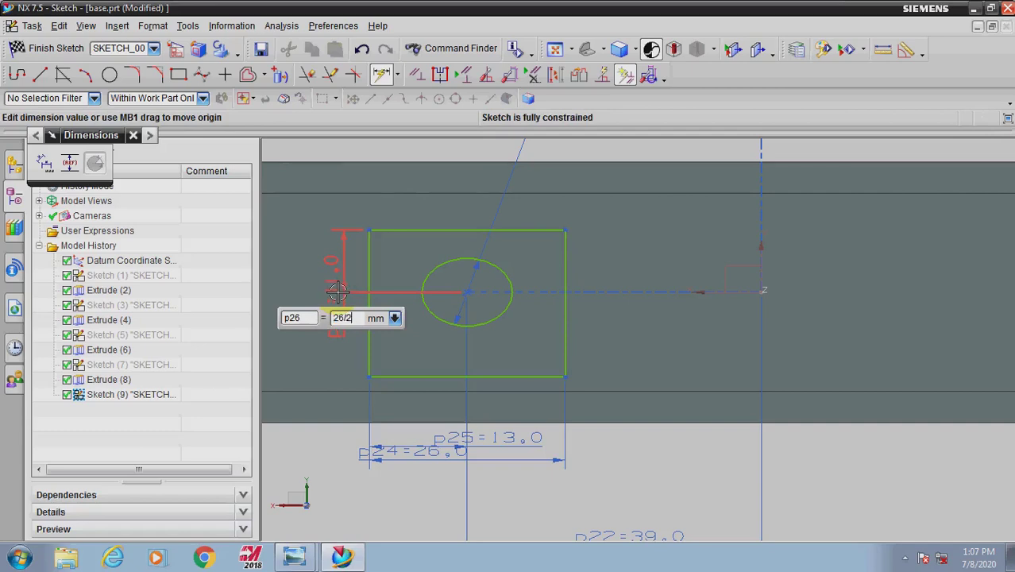
{"action": "type", "text": "26/2"}
{"action": "key", "text": "Return"}
{"action": "key", "text": "Escape"}
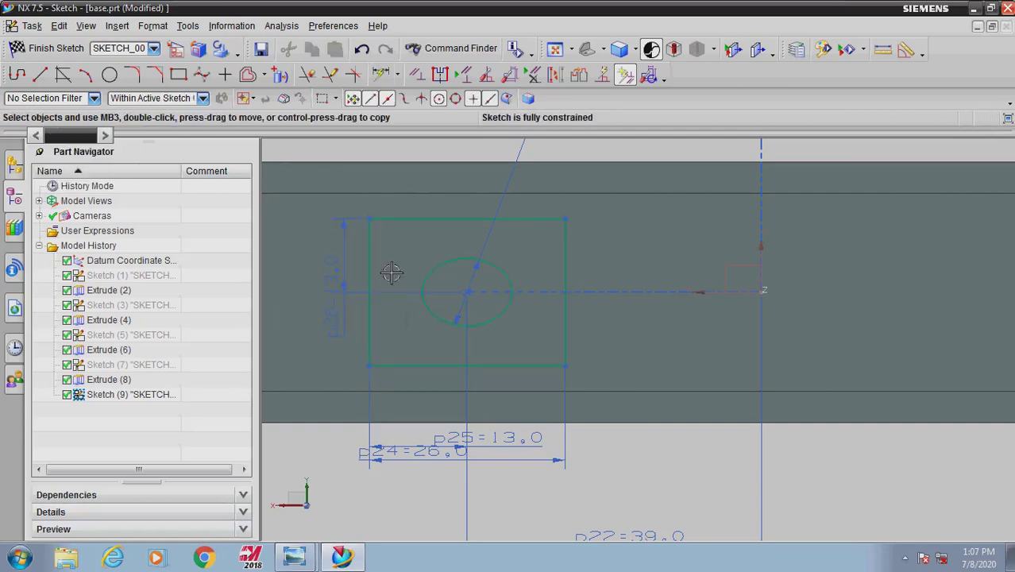
Step: Finish the sketch and extrude only the circle 107 mm through the upright as a Subtract cut
{"action": "left_click", "coordinate": [55, 49]}
{"action": "mouse_move", "coordinate": [385, 334]}
{"action": "middle_mouse_down"}
{"action": "mouse_move", "coordinate": [471, 316]}
{"action": "mouse_move", "coordinate": [471, 305]}
{"action": "middle_mouse_up"}
{"action": "left_click", "coordinate": [72, 76]}
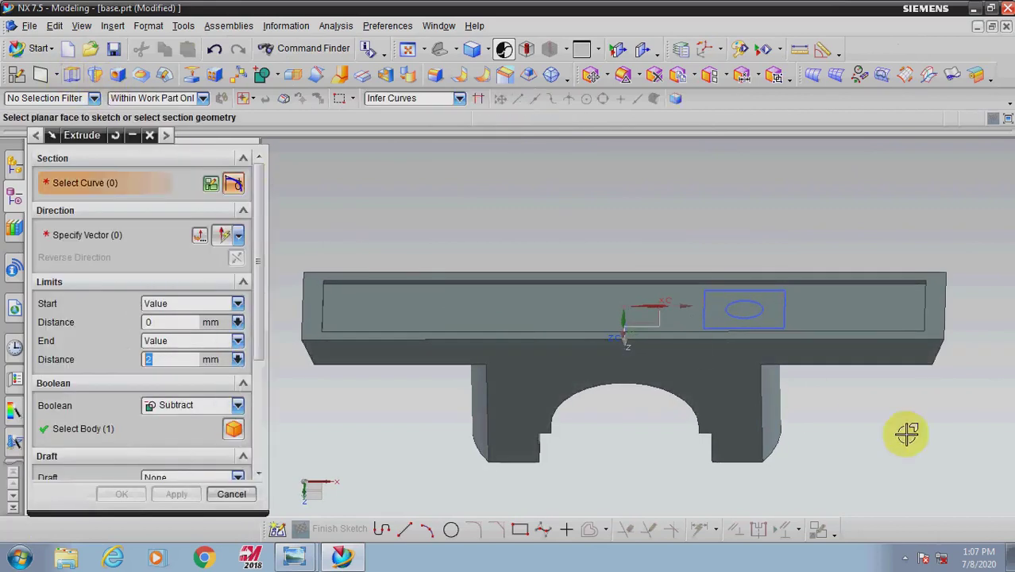
{"action": "left_click", "coordinate": [413, 98]}
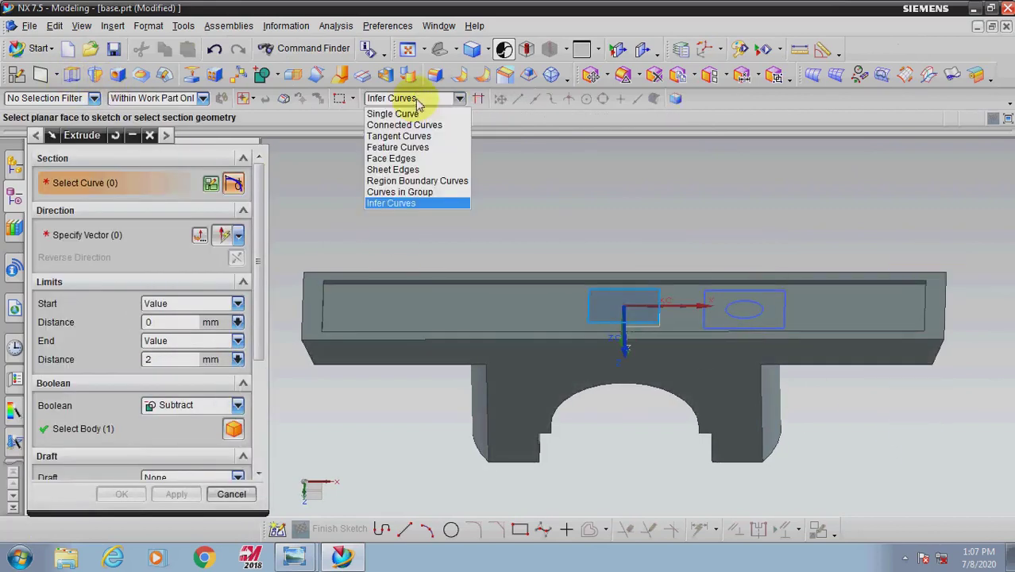
{"action": "left_click", "coordinate": [397, 112]}
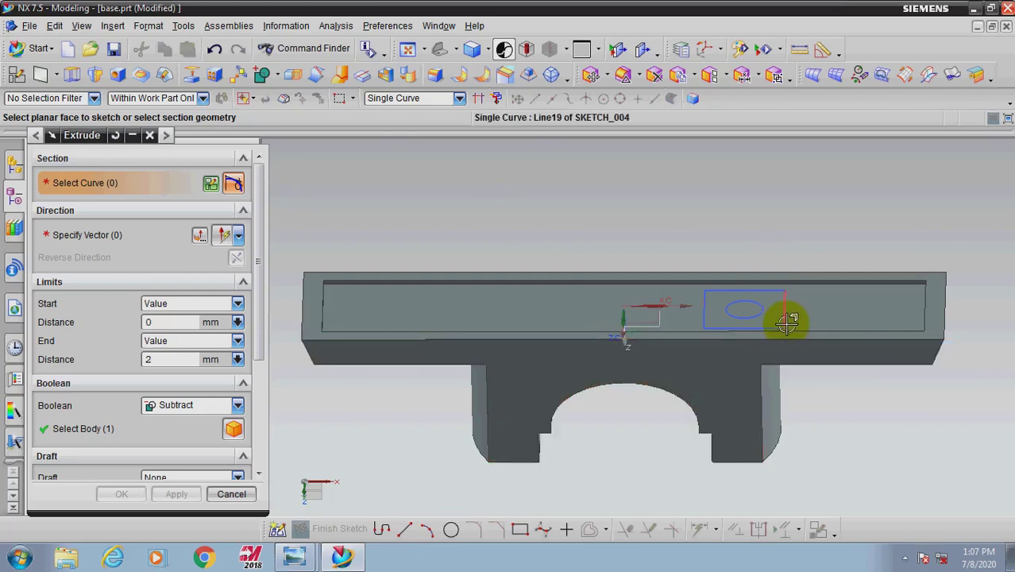
{"action": "left_click", "coordinate": [754, 315]}
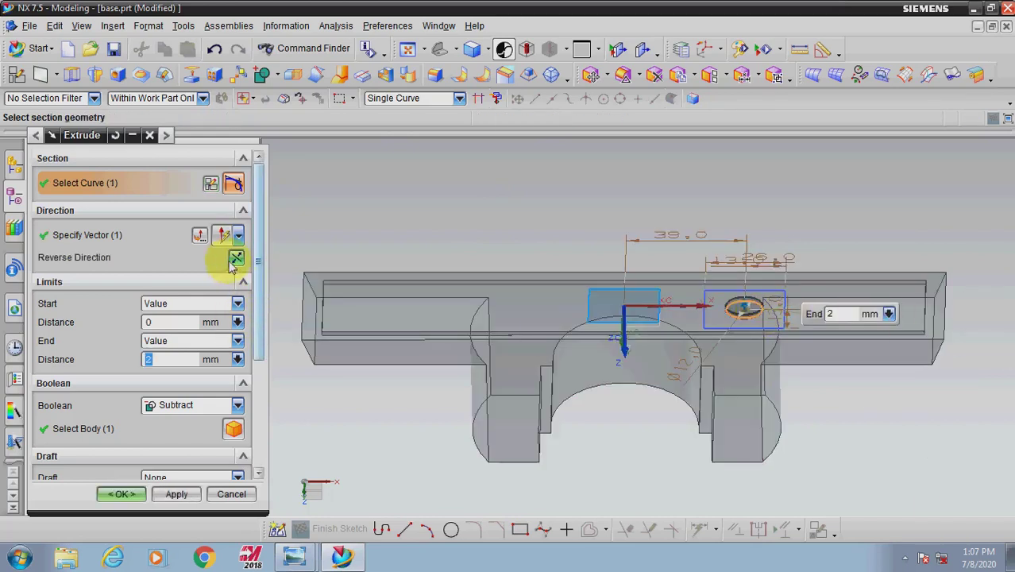
{"action": "left_click_drag", "start_coordinate": [749, 321], "coordinate": [748, 504]}
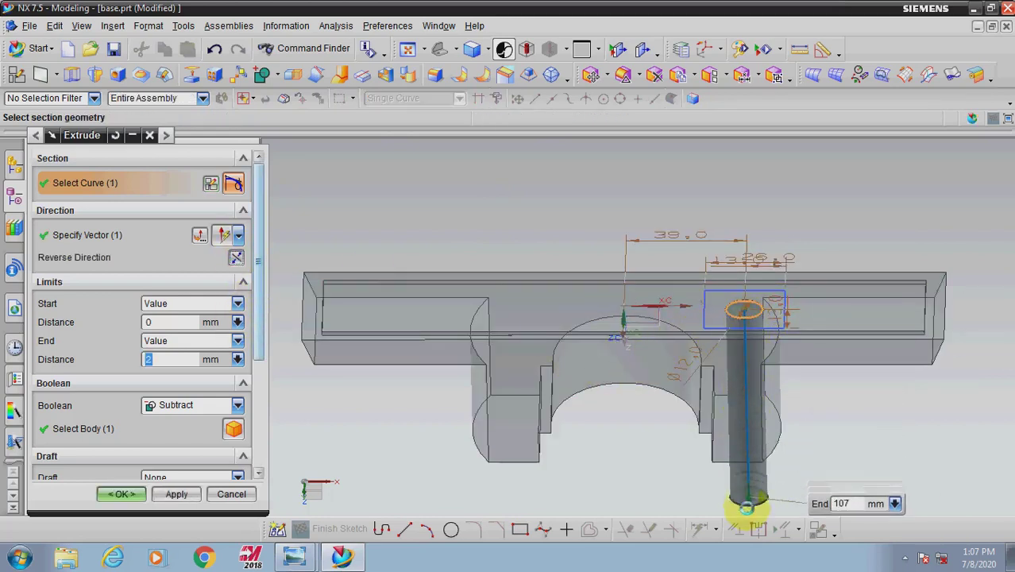
{"action": "left_click", "coordinate": [123, 494]}
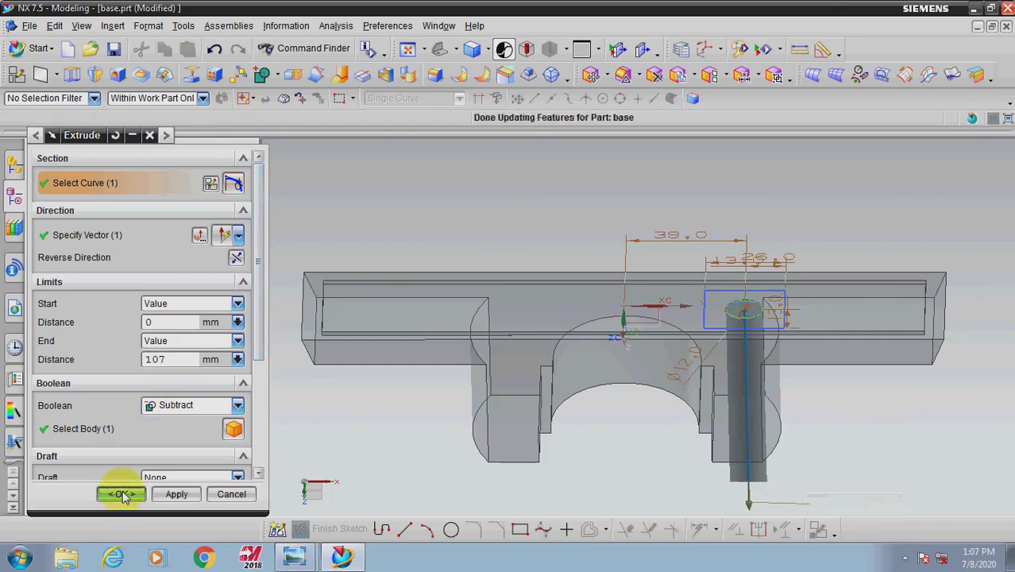
Step: Start an Extrude with Subtract, selecting the square's four edges around the hole as the section using Connected Curves
{"action": "middle_click_drag", "start_coordinate": [481, 401], "coordinate": [430, 333]}
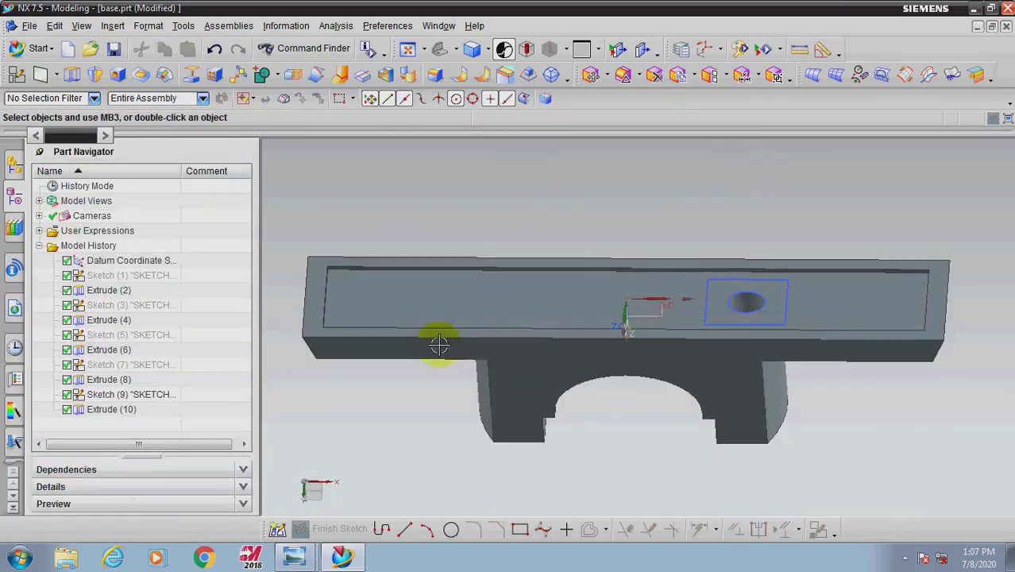
{"action": "left_click", "coordinate": [72, 74]}
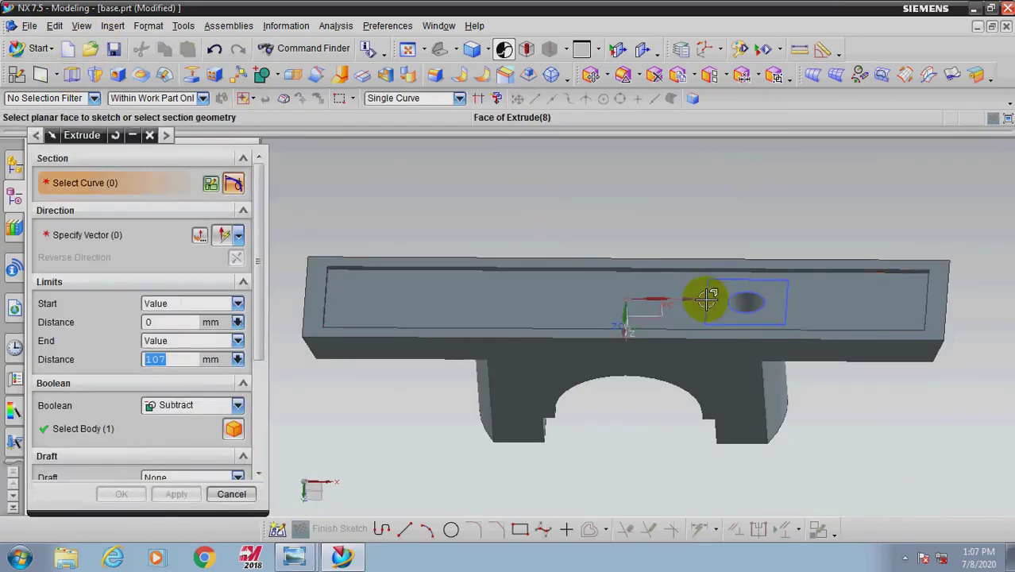
{"action": "left_click", "coordinate": [702, 300]}
{"action": "left_click", "coordinate": [459, 97]}
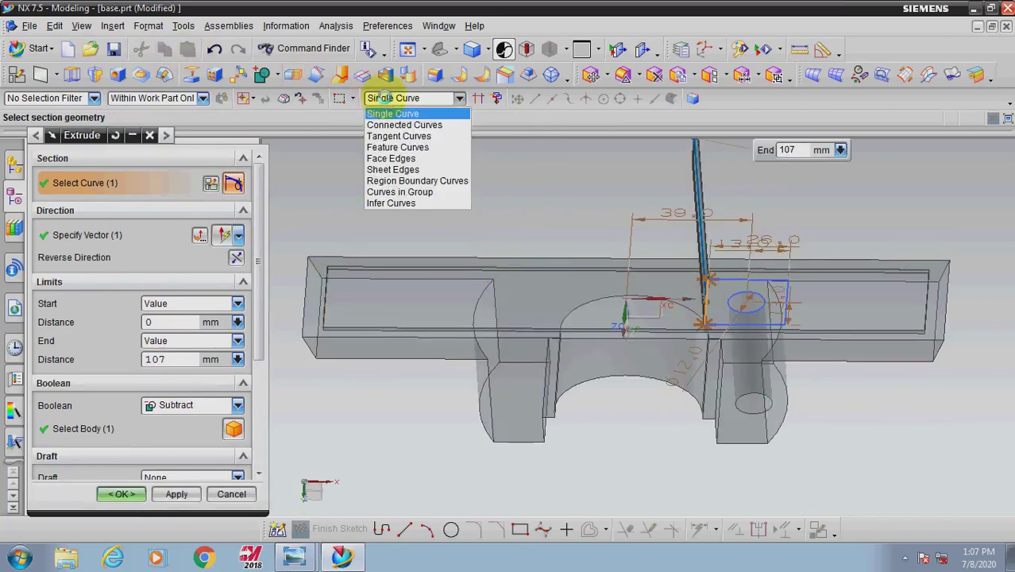
{"action": "left_click", "coordinate": [389, 125]}
{"action": "scroll", "coordinate": [719, 262], "scroll_direction": "up", "scroll_amount": 3}
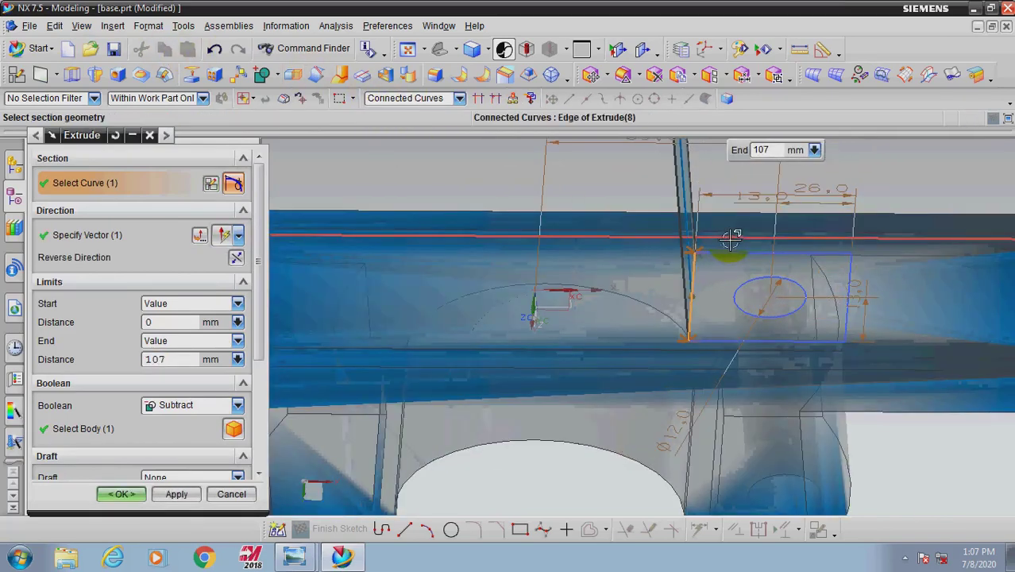
{"action": "left_click", "coordinate": [720, 256]}
{"action": "scroll", "coordinate": [727, 253], "scroll_direction": "down", "scroll_amount": 4}
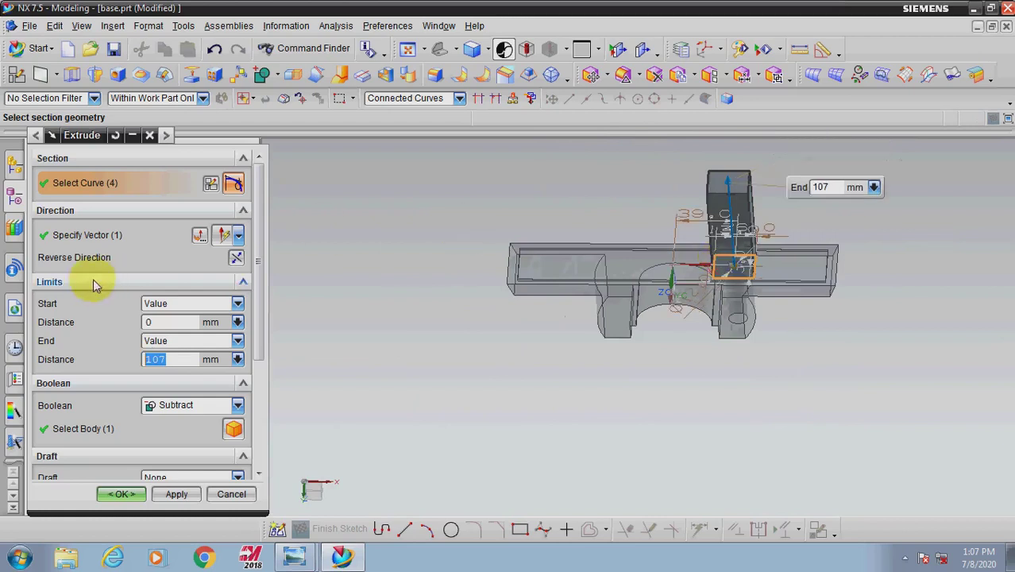
Step: Check the pocket in the reference drawing, then cut the square 10 mm deep into the body with the extrude direction reversed
{"action": "left_click", "coordinate": [236, 257]}
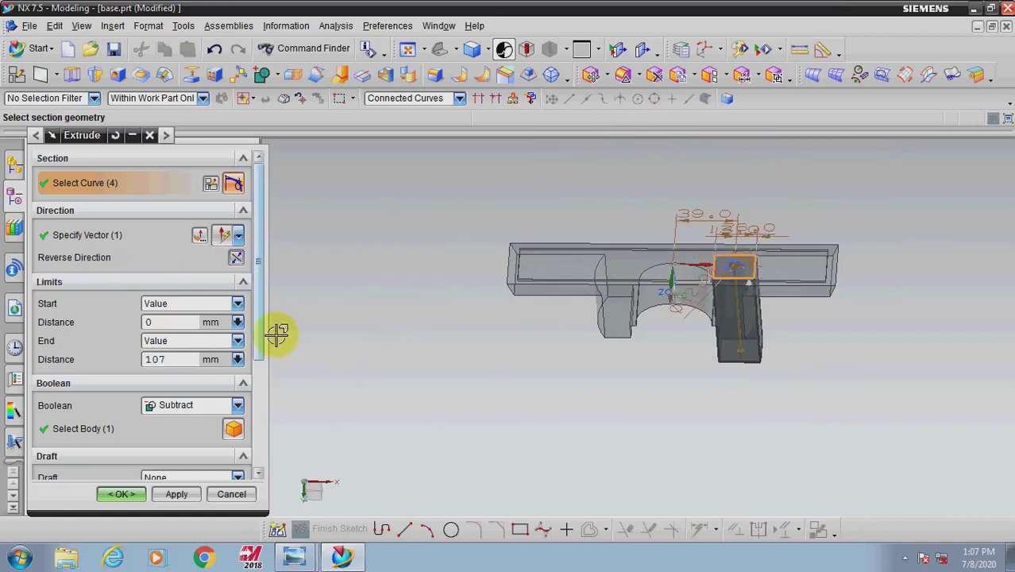
{"action": "double_click", "coordinate": [185, 359]}
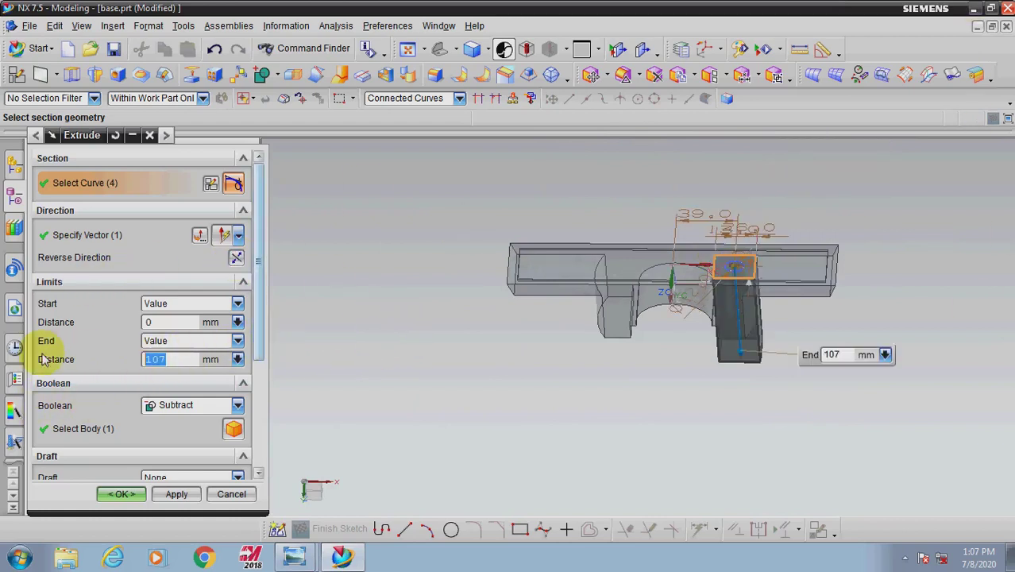
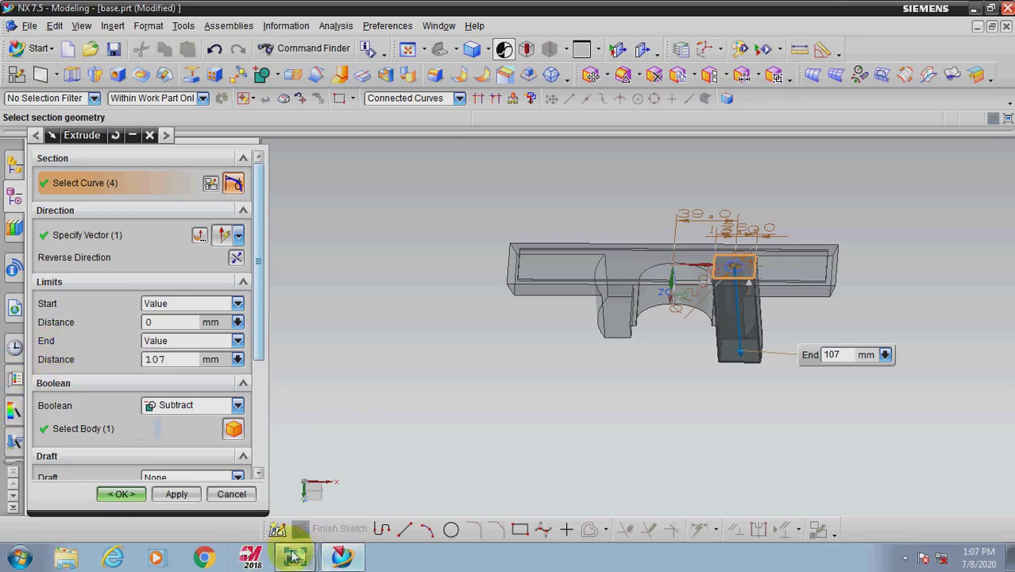
{"action": "left_click", "coordinate": [290, 508]}
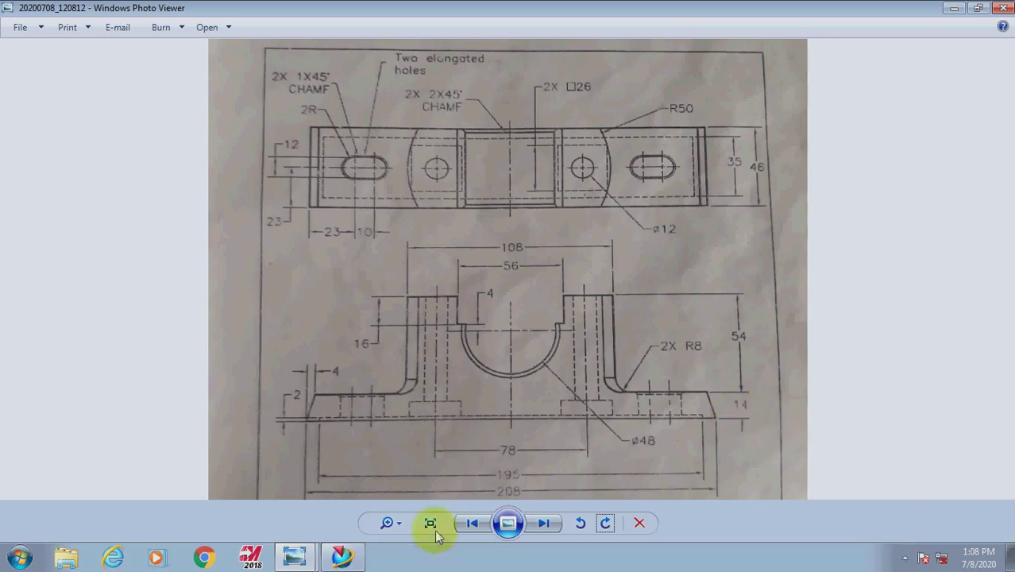
{"action": "left_click", "coordinate": [341, 555]}
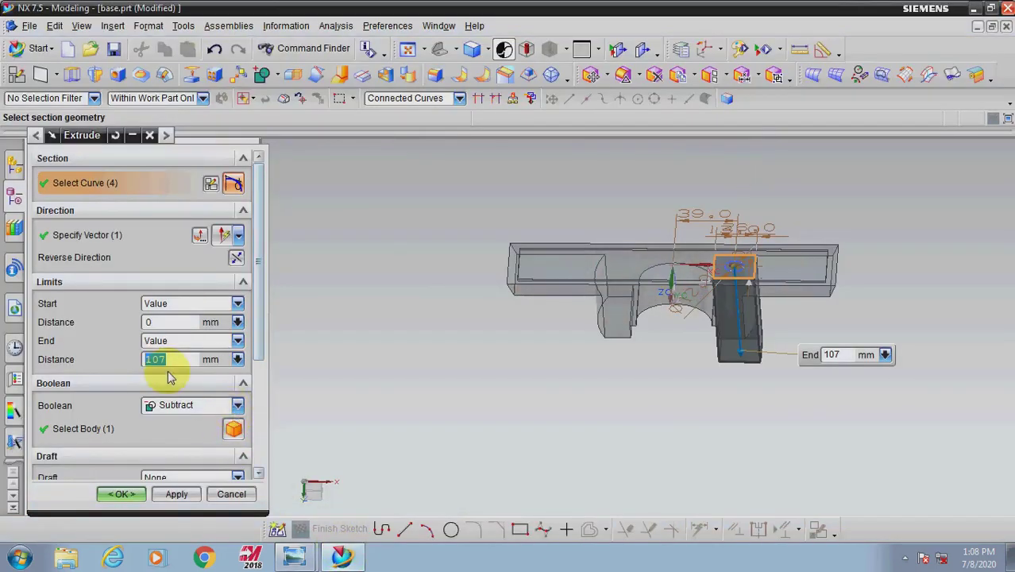
{"action": "key", "text": "Return"}
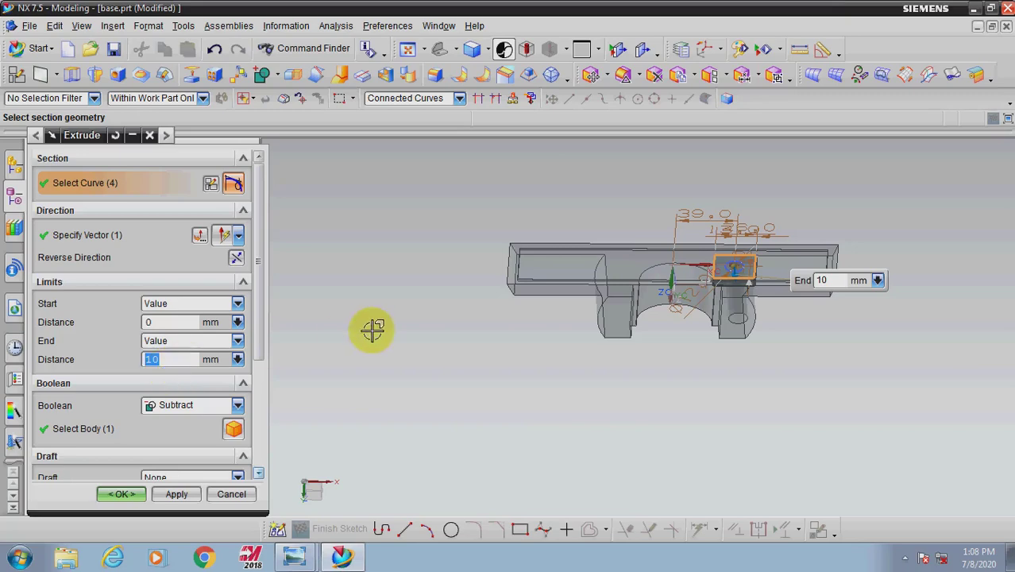
{"action": "left_click", "coordinate": [123, 494]}
Step: Hide the sketch of the circle and square in the underside recess
{"action": "middle_click_drag", "start_coordinate": [380, 390], "coordinate": [373, 397]}
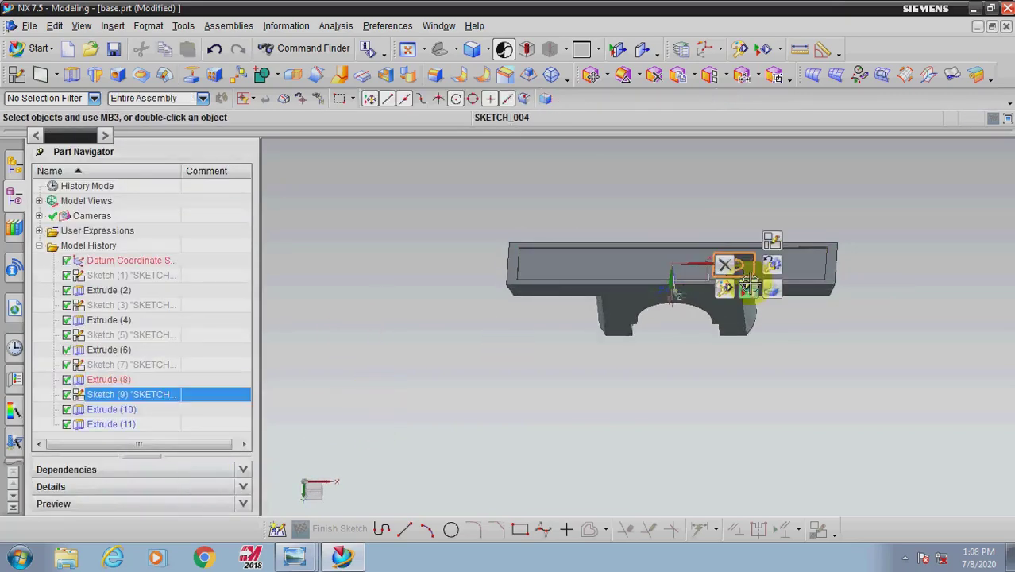
{"action": "middle_click_drag", "start_coordinate": [750, 264], "coordinate": [663, 457]}
{"action": "left_click", "coordinate": [439, 50]}
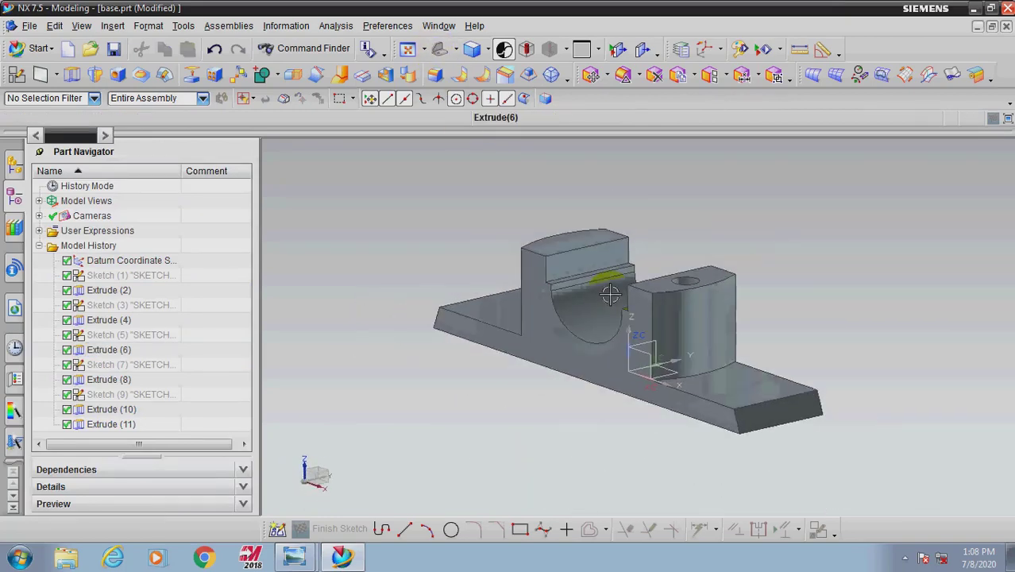
Step: Mirror the bolt hole and square pocket extrusions to the other upright with Mirror Feature, using the datum plane across the part's middle
{"action": "left_click", "coordinate": [127, 425]}
{"action": "middle_click_drag", "start_coordinate": [332, 410], "coordinate": [460, 313]}
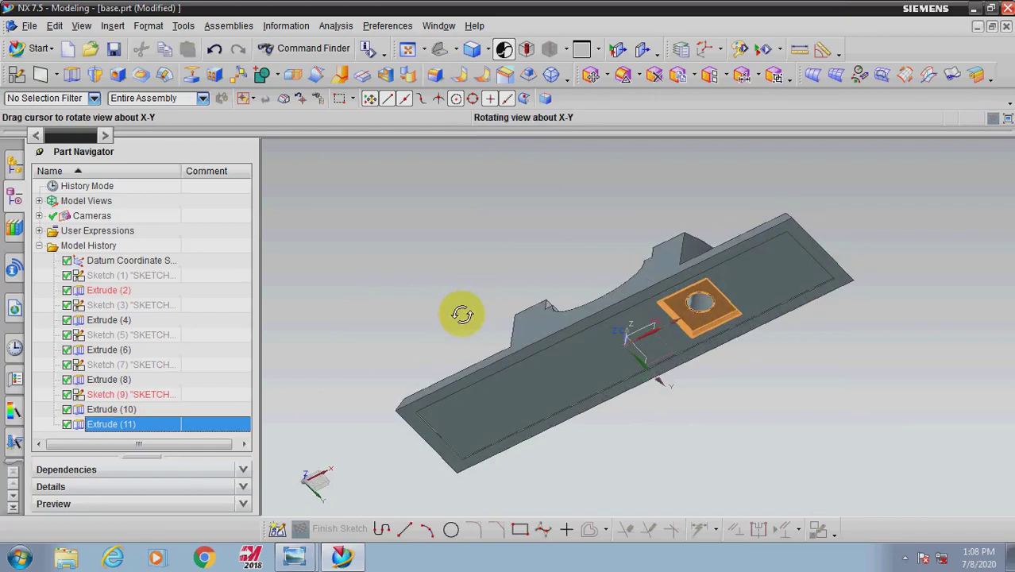
{"action": "left_click", "coordinate": [104, 410], "text": "ctrl"}
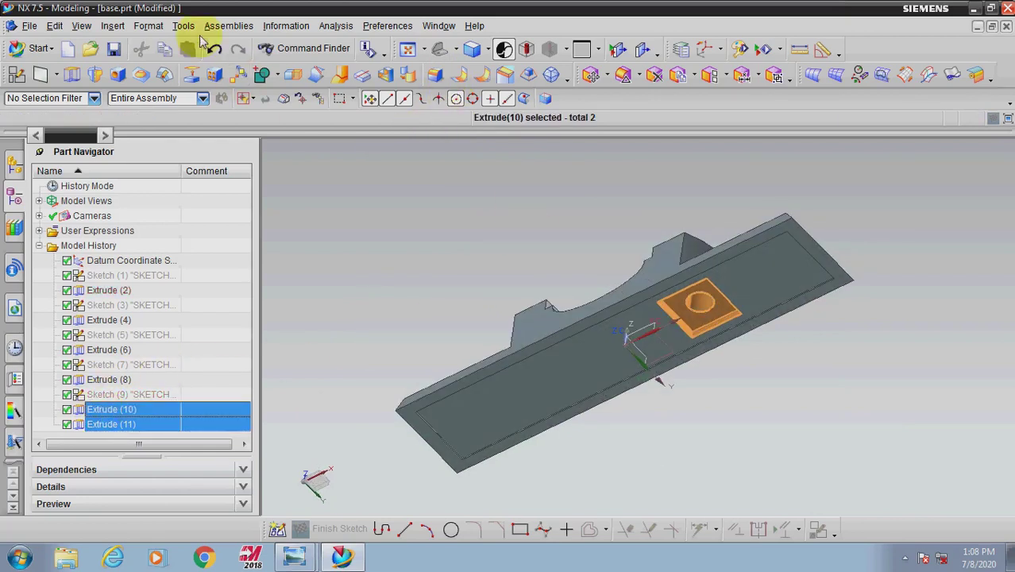
{"action": "left_click", "coordinate": [113, 25]}
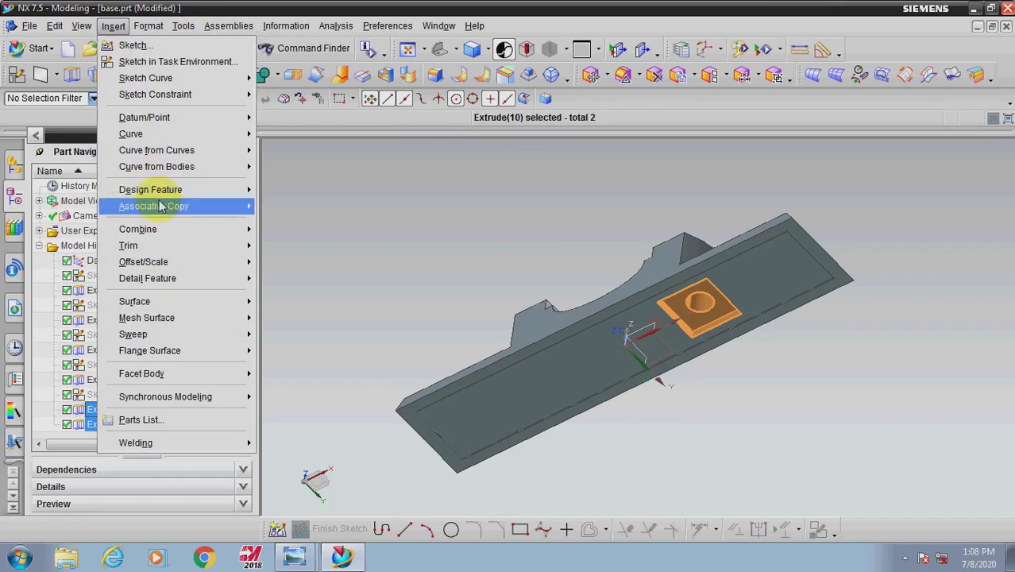
{"action": "mouse_move", "coordinate": [201, 210]}
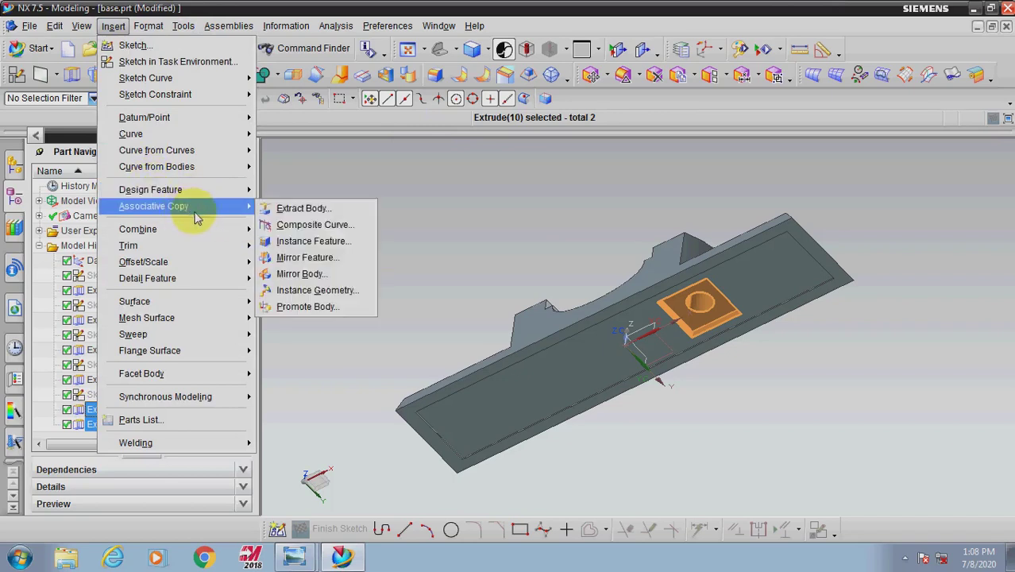
{"action": "left_click", "coordinate": [308, 258]}
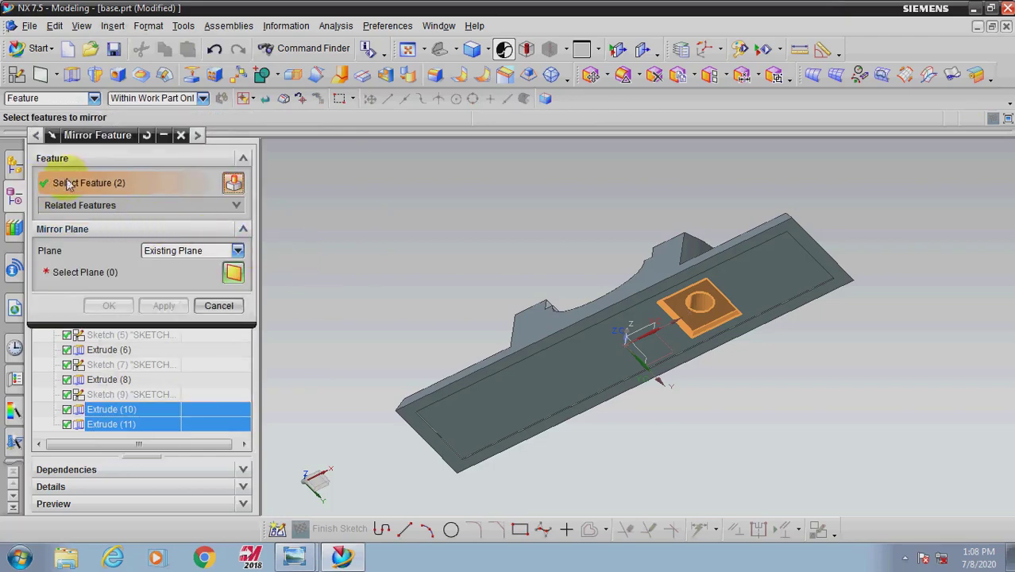
{"action": "left_click", "coordinate": [94, 270]}
{"action": "middle_click_drag", "start_coordinate": [576, 193], "coordinate": [641, 338]}
{"action": "left_click", "coordinate": [642, 343]}
{"action": "middle_click", "coordinate": [698, 243]}
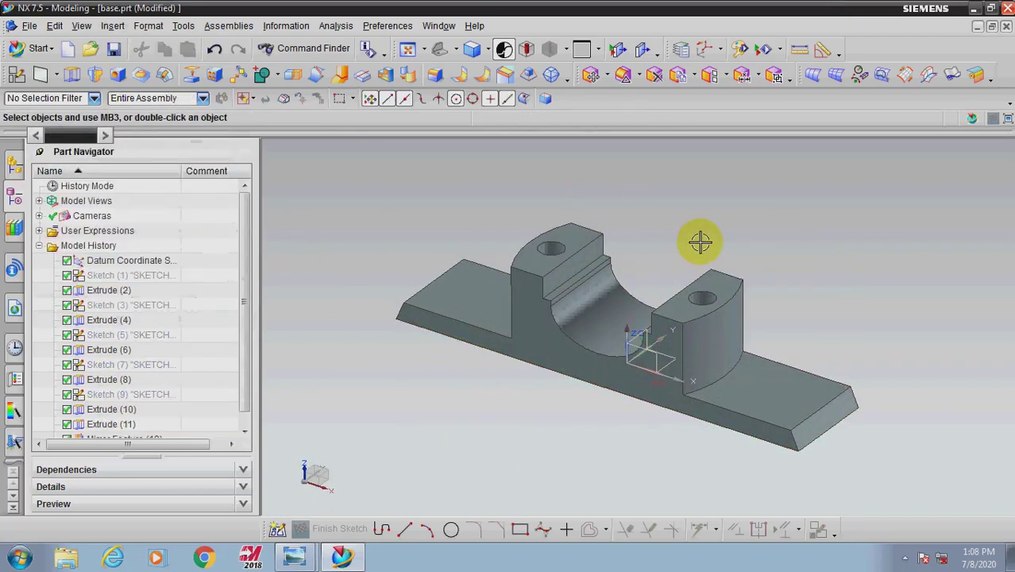
{"action": "mouse_move", "coordinate": [700, 239]}
{"action": "middle_mouse_down"}
{"action": "mouse_move", "coordinate": [694, 203]}
{"action": "mouse_move", "coordinate": [725, 109]}
{"action": "mouse_move", "coordinate": [704, 233]}
{"action": "mouse_move", "coordinate": [681, 135]}
{"action": "mouse_move", "coordinate": [689, 224]}
{"action": "middle_mouse_up"}
{"action": "left_click", "coordinate": [433, 49]}
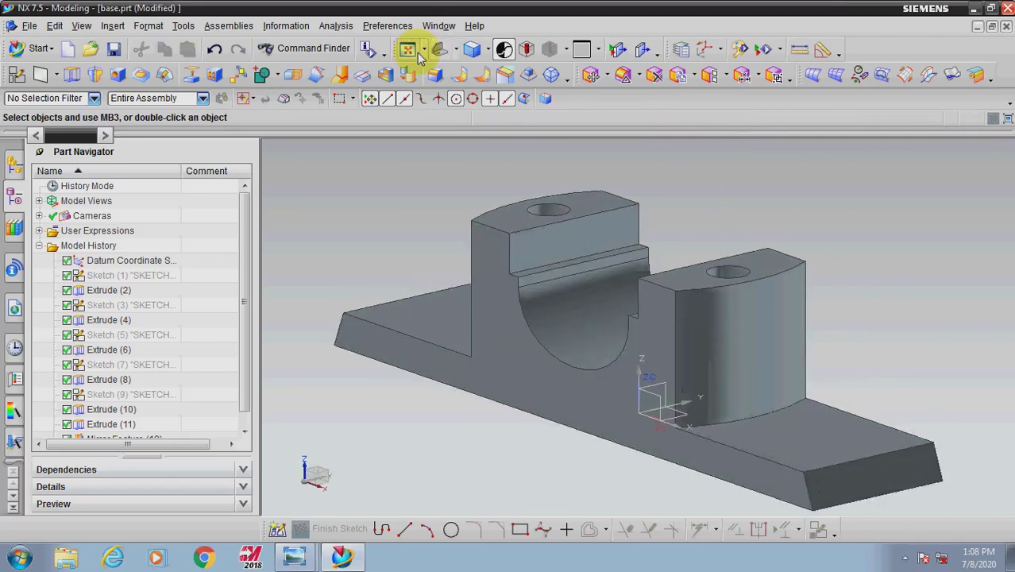
{"action": "scroll", "coordinate": [922, 273], "scroll_direction": "down", "scroll_amount": 2}
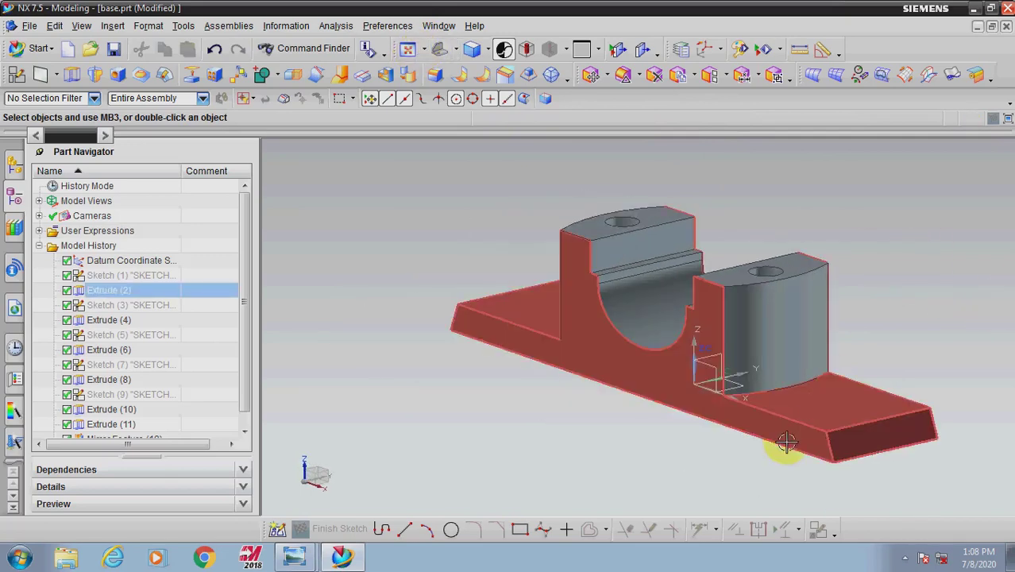
Step: Check the elongated holes in the reference drawing, then start a sketch on the flange's top face beside the hole-bearing upright
{"action": "left_click", "coordinate": [279, 551]}
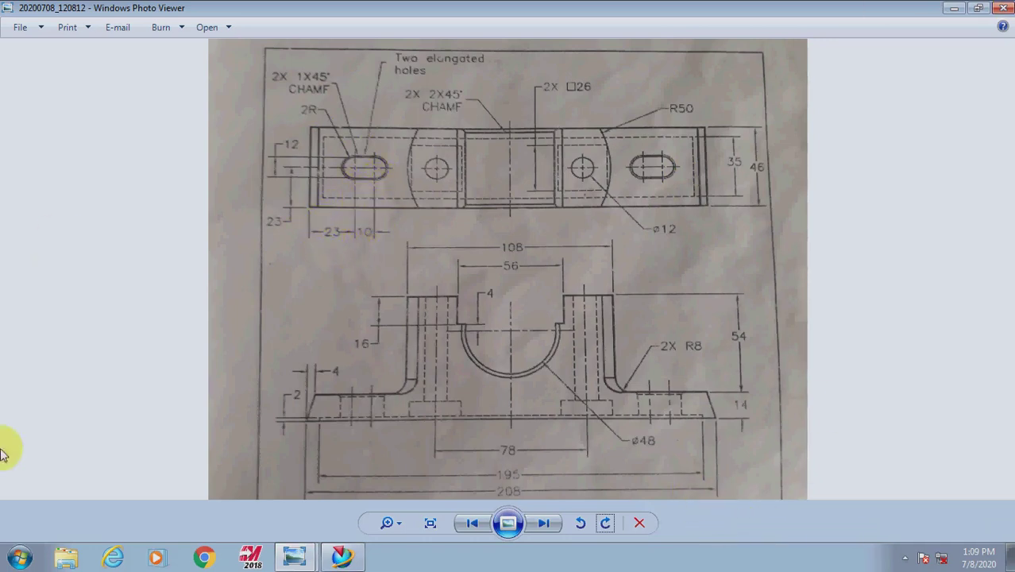
{"action": "left_click", "coordinate": [341, 556]}
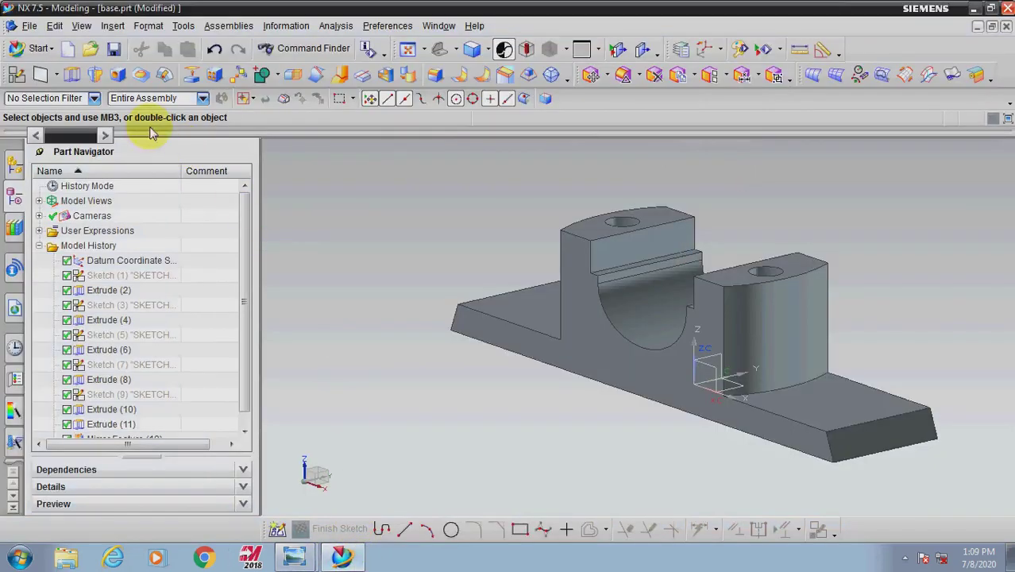
{"action": "left_click", "coordinate": [18, 75]}
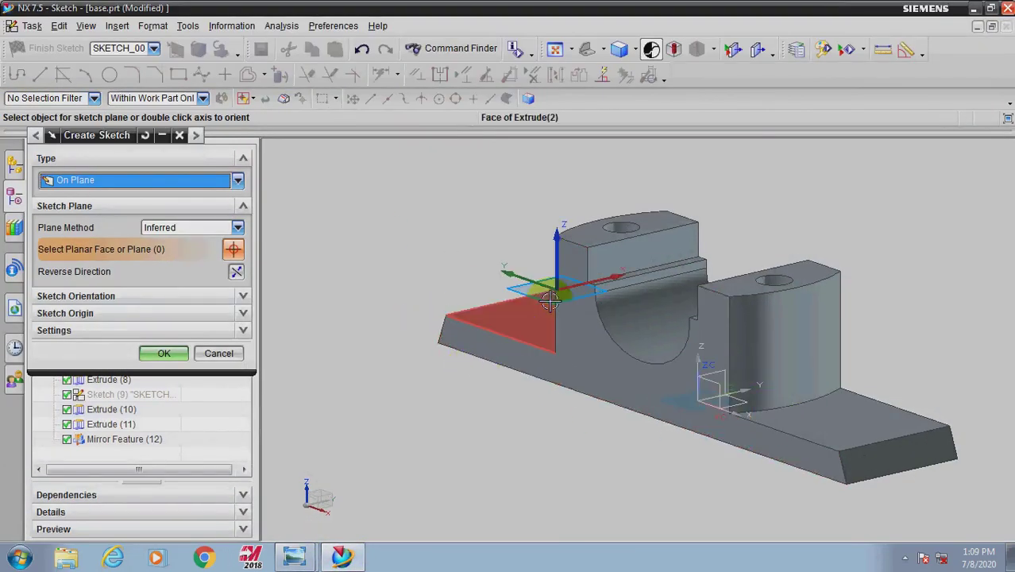
{"action": "left_click", "coordinate": [531, 302]}
{"action": "middle_click", "coordinate": [390, 408]}
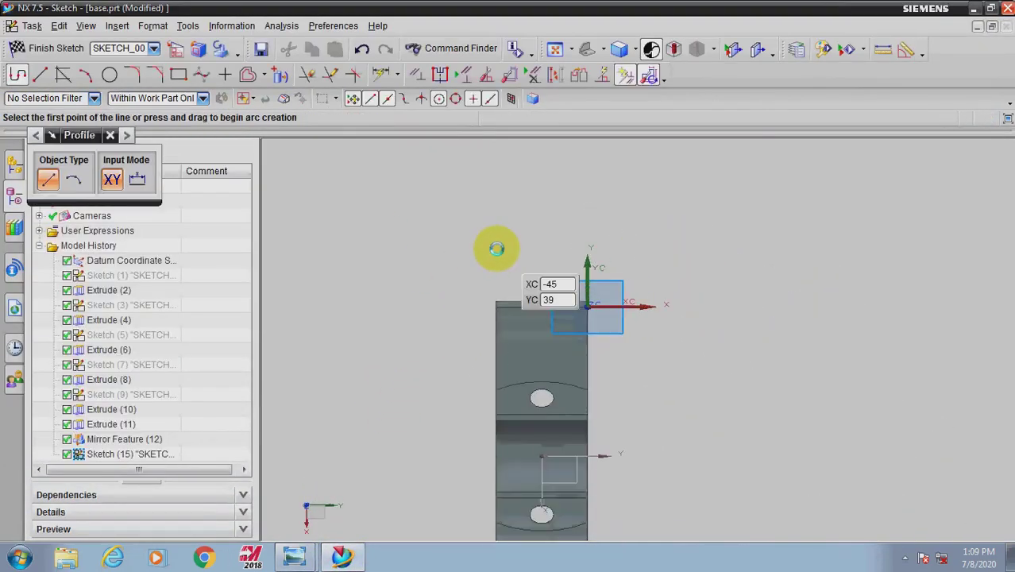
{"action": "key", "text": "Escape"}
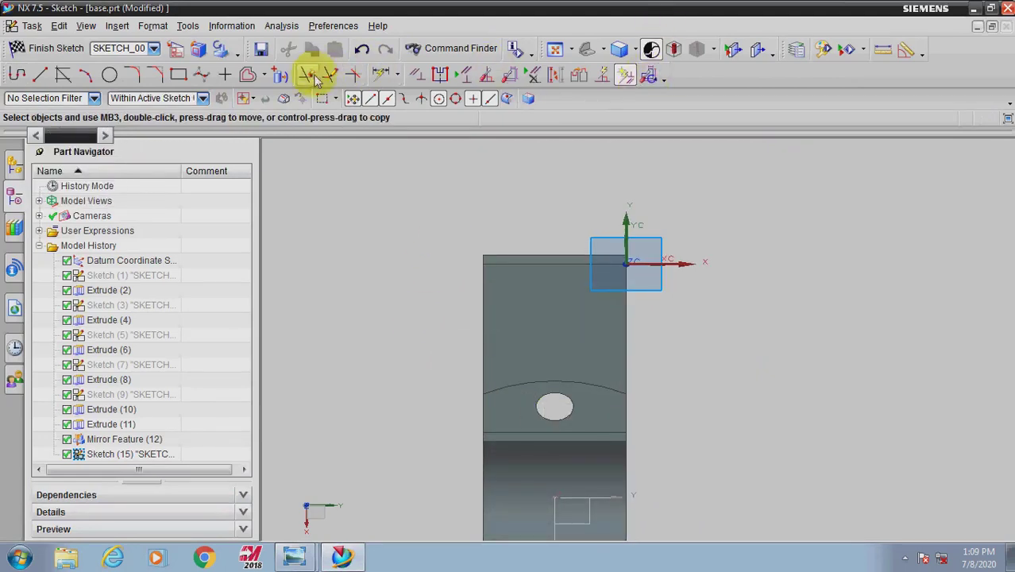
Step: Sketch a corner-to-corner rectangle about 23 mm long on the flange between its end edge and the curved upright
{"action": "left_click", "coordinate": [178, 75]}
{"action": "scroll", "coordinate": [531, 345], "scroll_direction": "up", "scroll_amount": 2}
{"action": "left_click", "coordinate": [537, 285]}
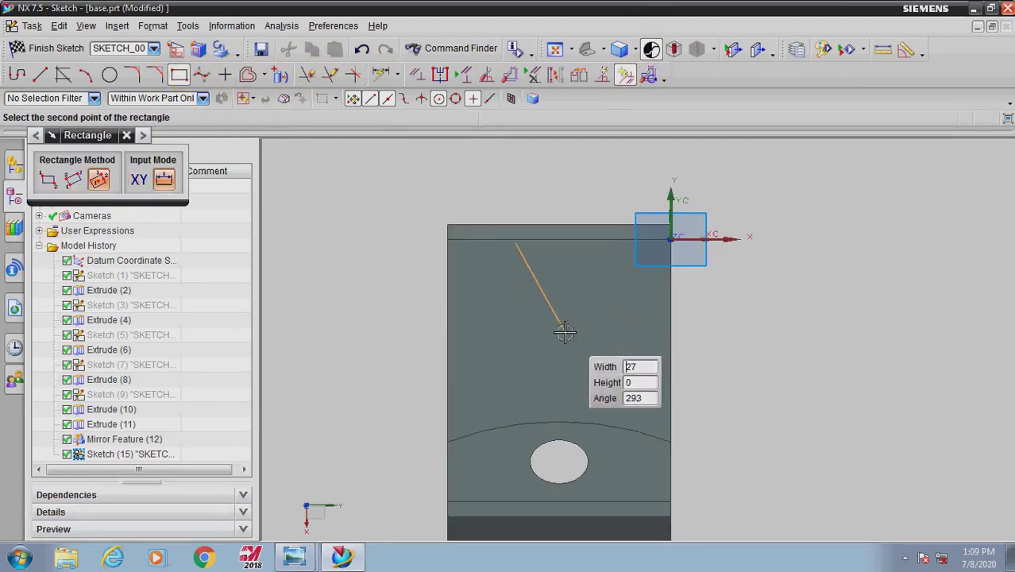
{"action": "left_click", "coordinate": [47, 179]}
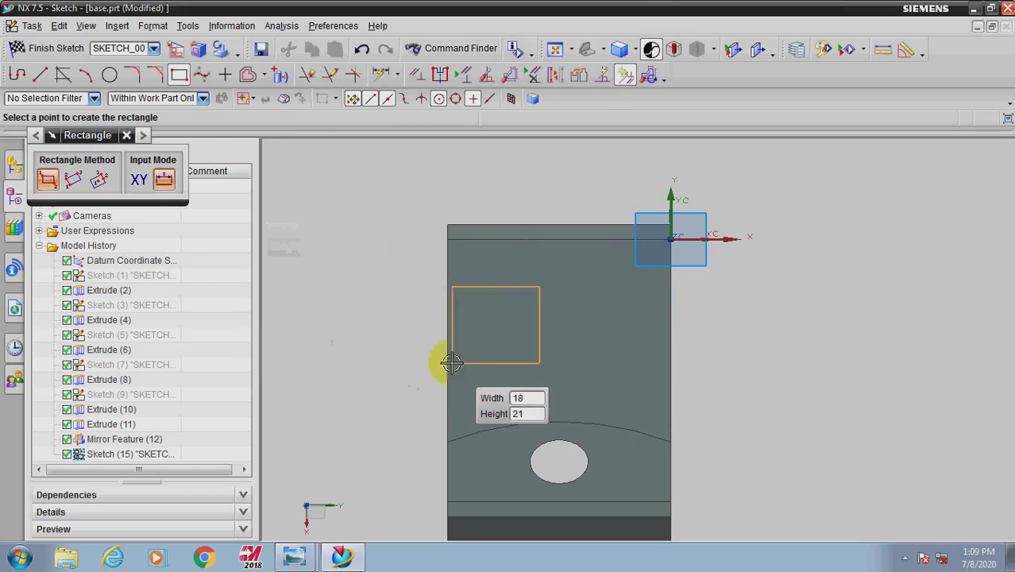
{"action": "left_click", "coordinate": [586, 371]}
{"action": "key", "text": "Escape"}
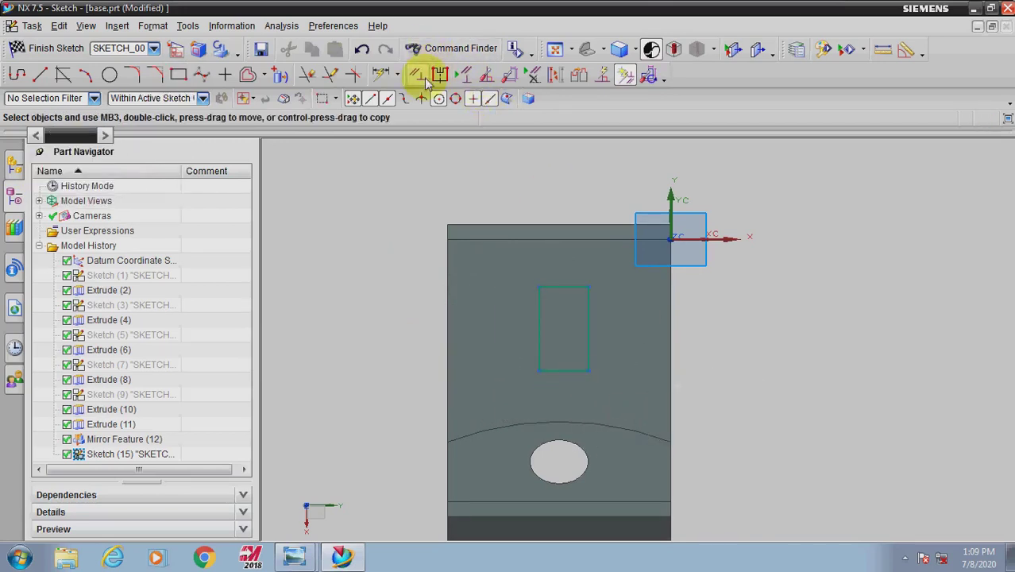
Step: Dimension the rectangle to 10 mm along the base and place its outer side 23 mm from the base's end edge
{"action": "left_click", "coordinate": [381, 75]}
{"action": "left_click", "coordinate": [539, 317]}
{"action": "left_click", "coordinate": [401, 324]}
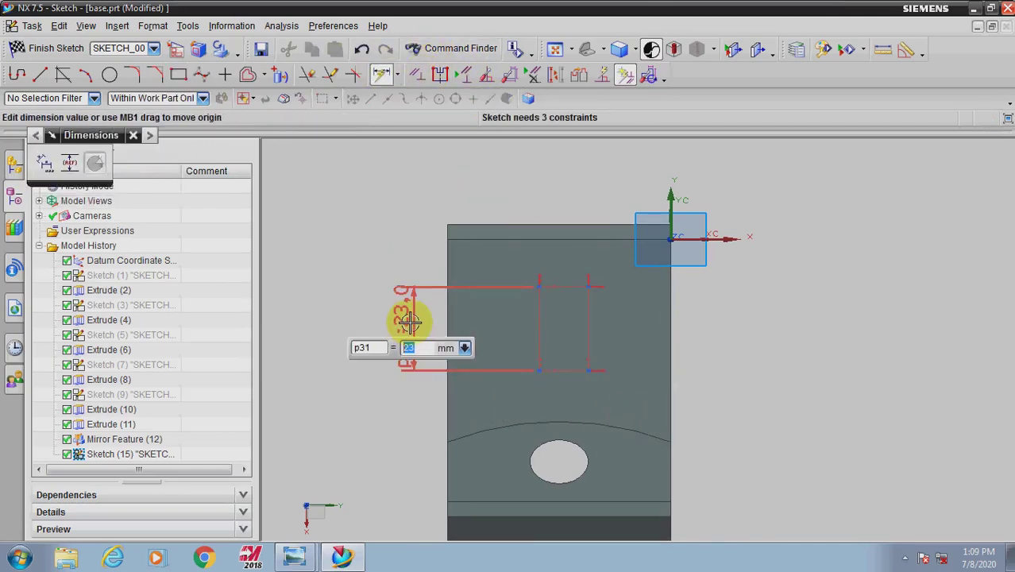
{"action": "type", "text": "10"}
{"action": "key", "text": "Return"}
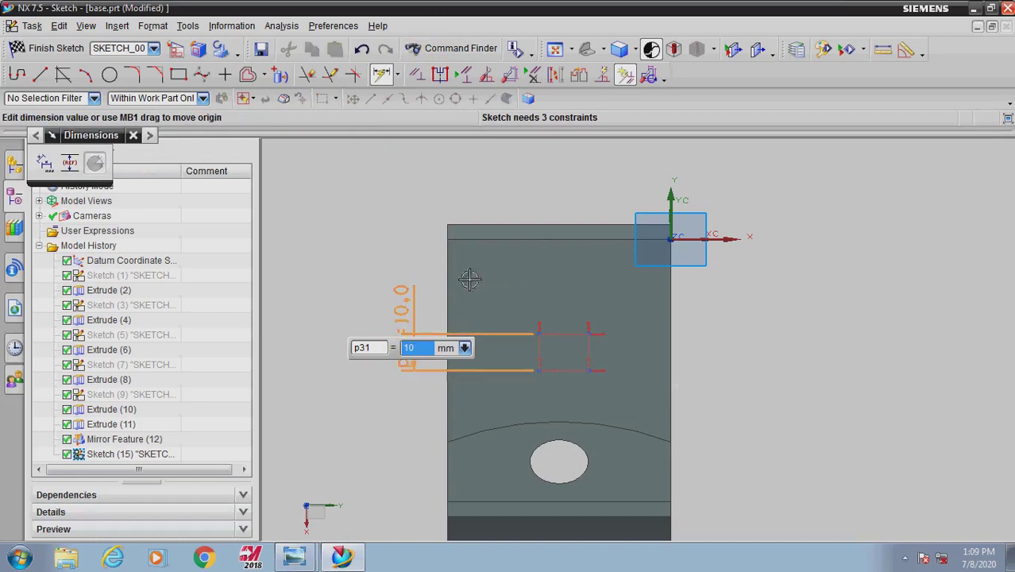
{"action": "left_click", "coordinate": [554, 226]}
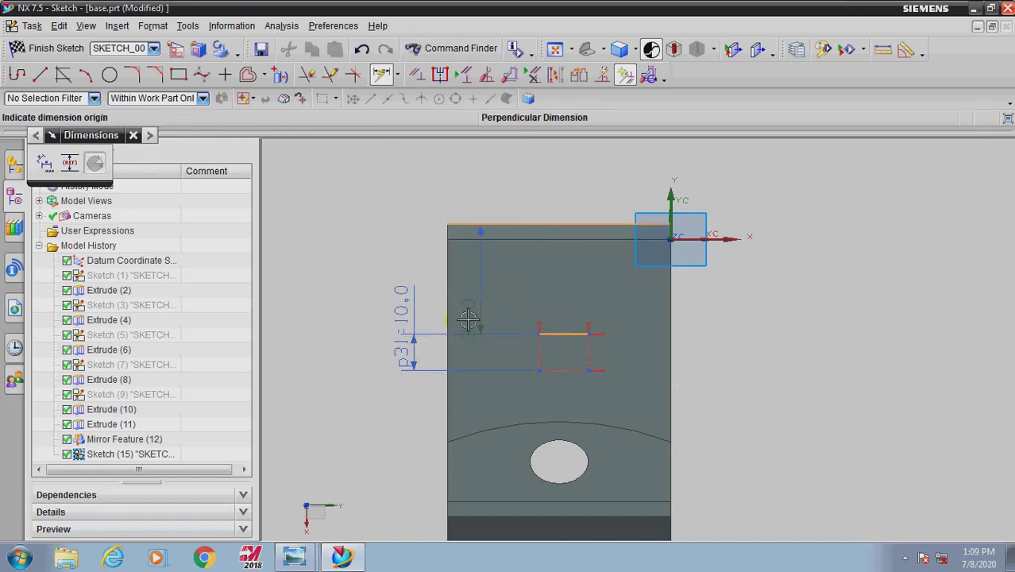
{"action": "left_click", "coordinate": [407, 284]}
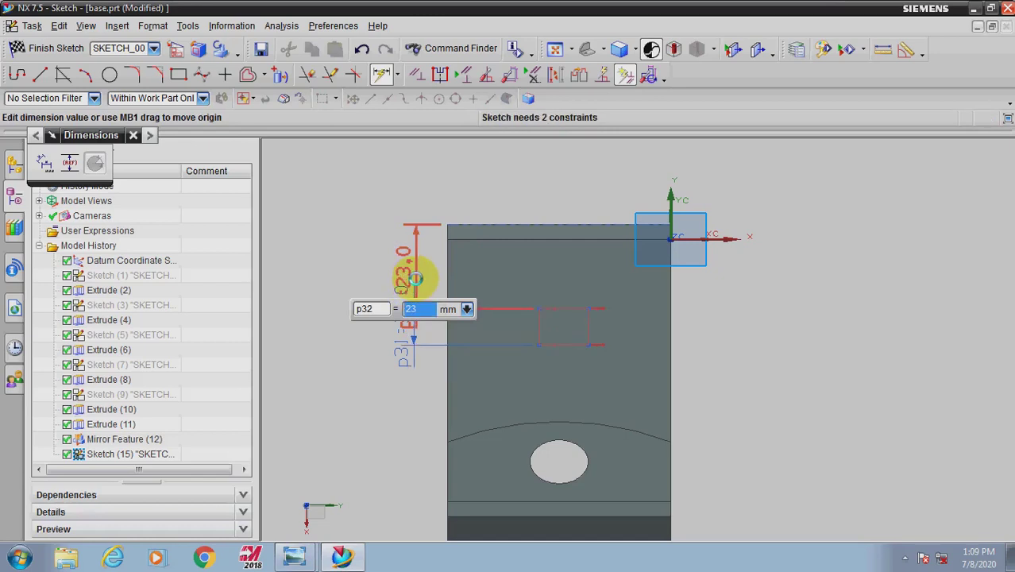
{"action": "left_click", "coordinate": [416, 277]}
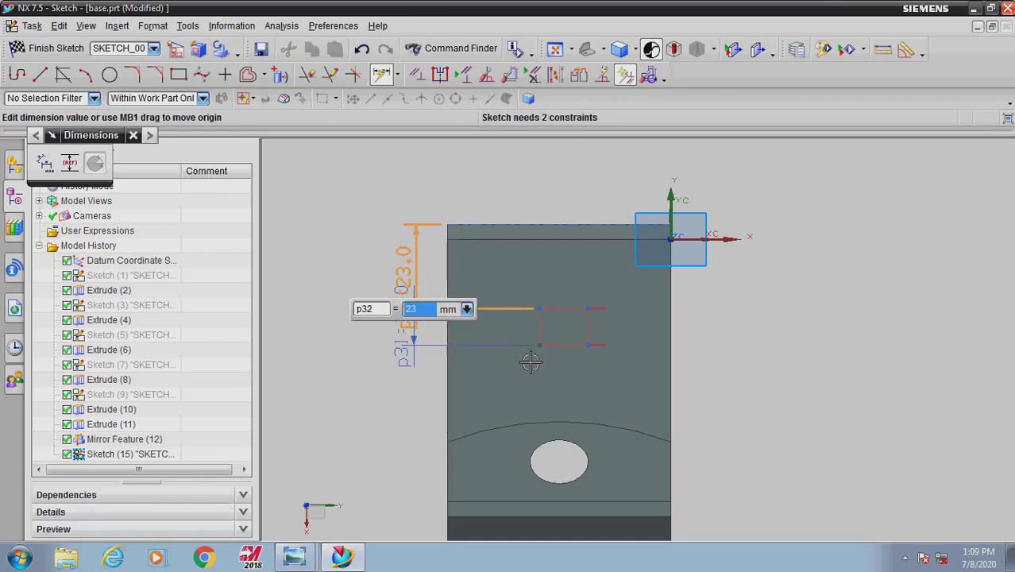
Step: Dimension the rectangle's width to 12 mm and set one long side 6 mm from the centre datum axis
{"action": "scroll", "coordinate": [598, 366], "scroll_direction": "up", "scroll_amount": 2}
{"action": "left_click", "coordinate": [565, 293]}
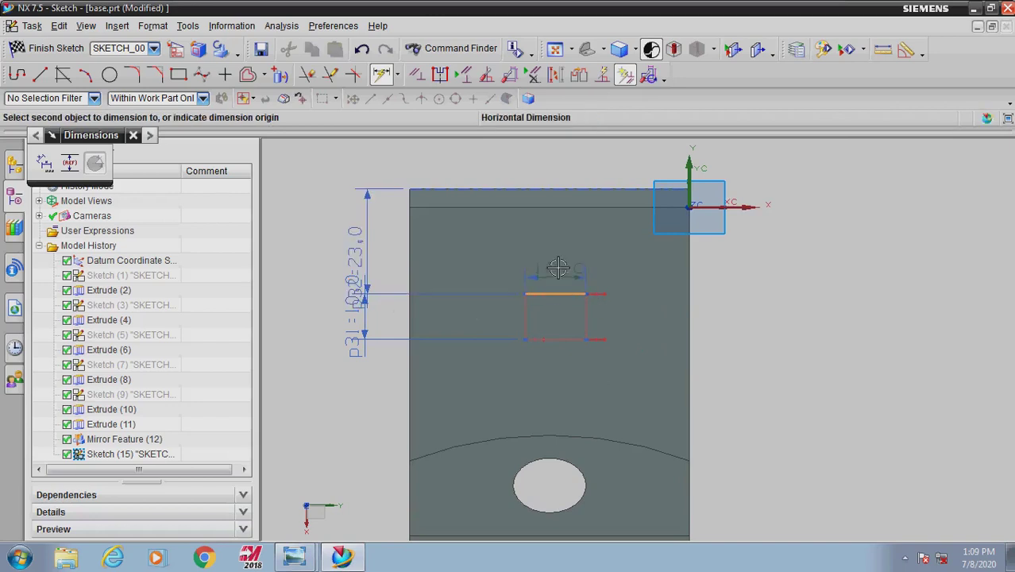
{"action": "left_click", "coordinate": [558, 267]}
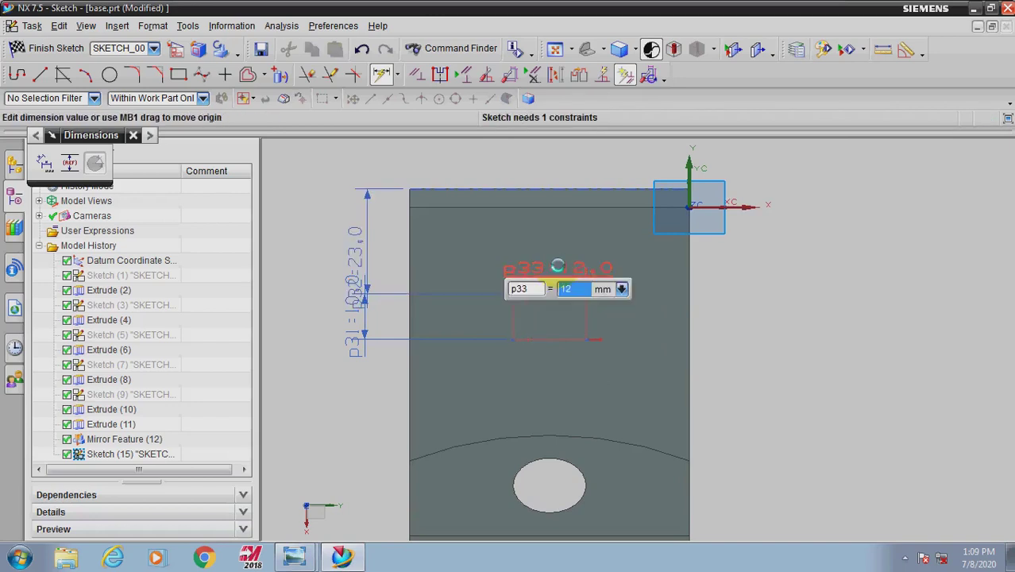
{"action": "left_click", "coordinate": [509, 322]}
{"action": "scroll", "coordinate": [530, 266], "scroll_direction": "down", "scroll_amount": 3}
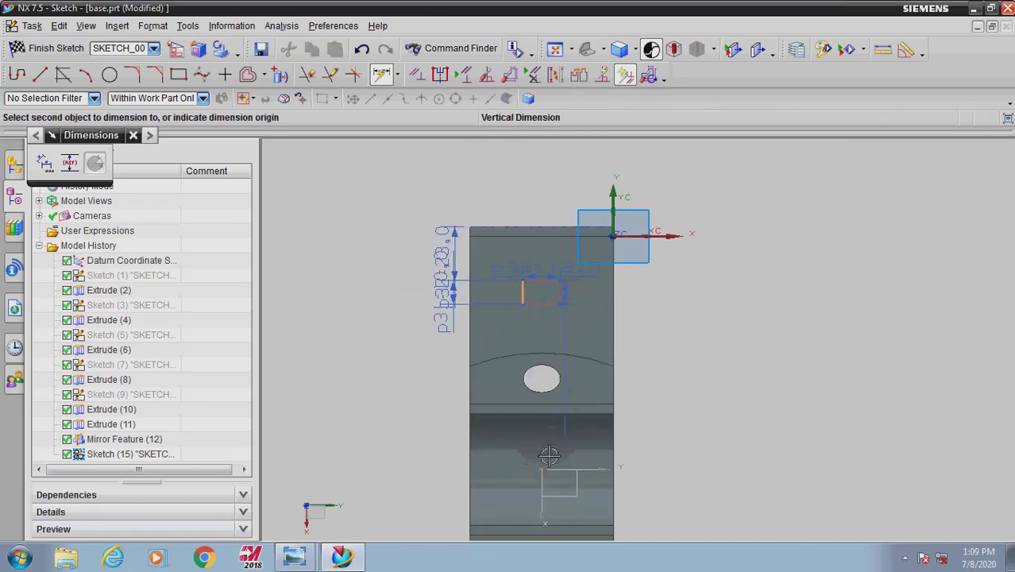
{"action": "left_click", "coordinate": [544, 483]}
{"action": "left_click", "coordinate": [496, 216]}
{"action": "left_click", "coordinate": [507, 179]}
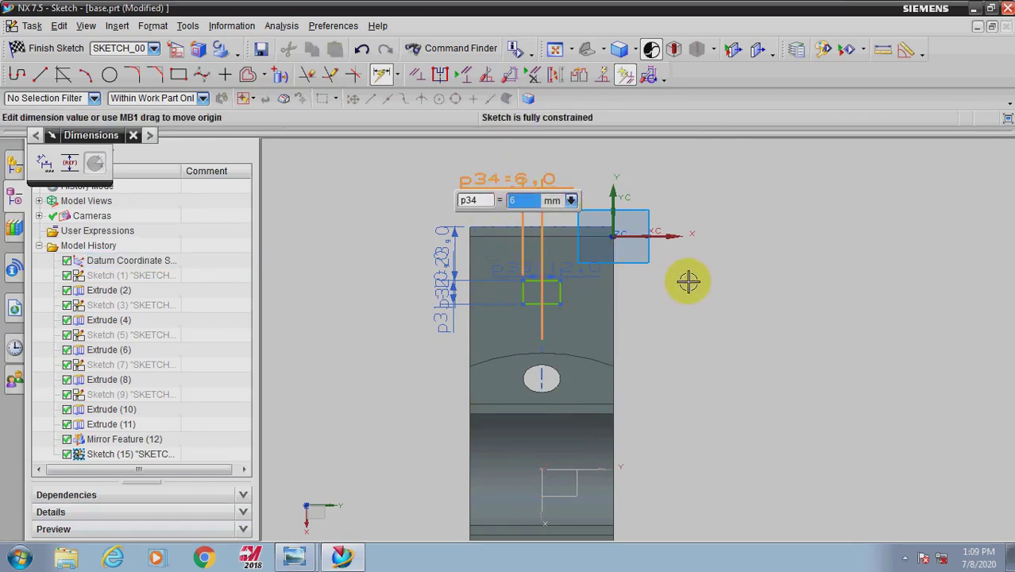
{"action": "key", "text": "Escape"}
{"action": "scroll", "coordinate": [573, 316], "scroll_direction": "up", "scroll_amount": 2}
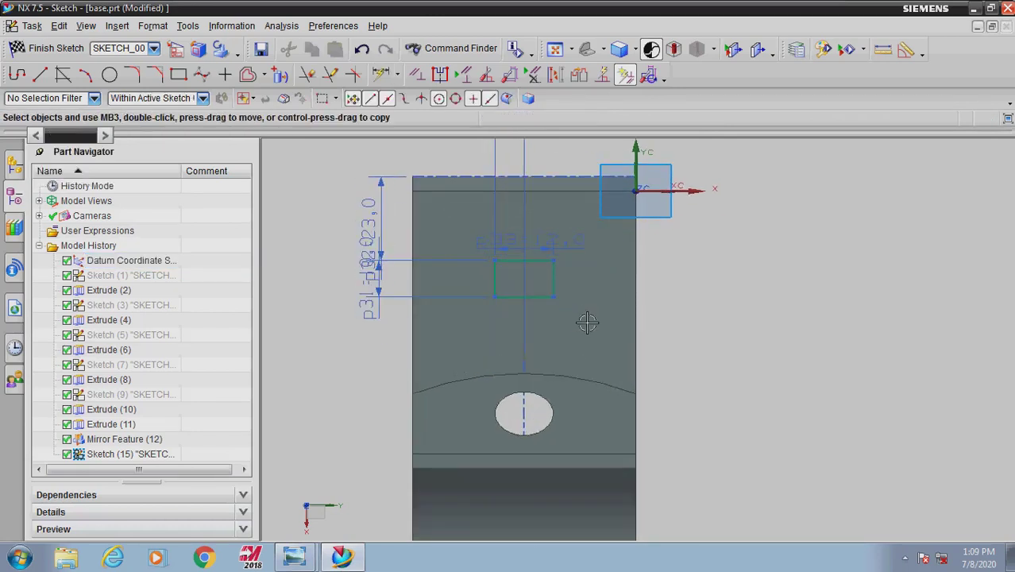
{"action": "scroll", "coordinate": [524, 275], "scroll_direction": "up", "scroll_amount": 1}
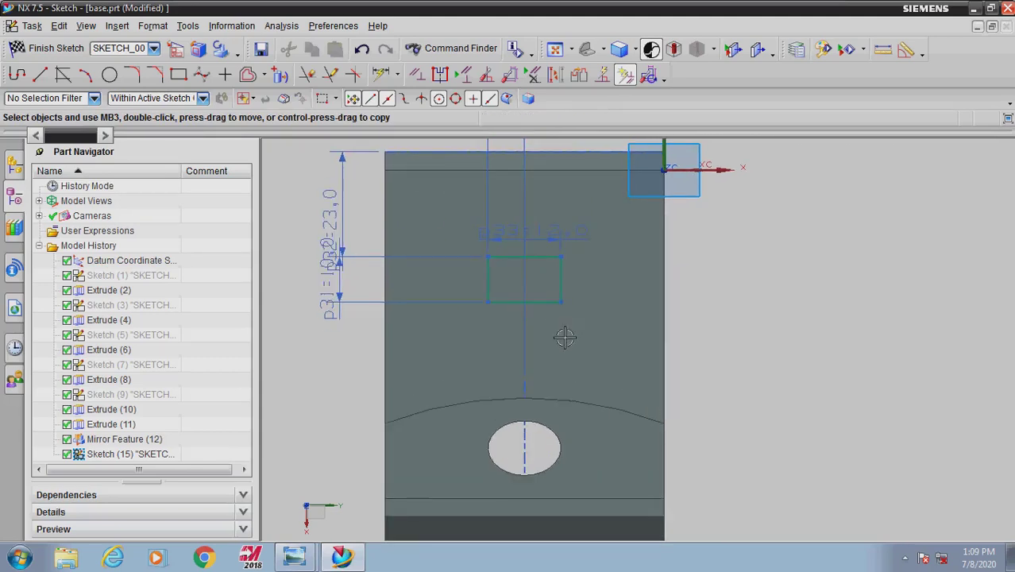
{"action": "scroll", "coordinate": [564, 337], "scroll_direction": "down", "scroll_amount": 1}
{"action": "scroll", "coordinate": [550, 295], "scroll_direction": "up", "scroll_amount": 1}
{"action": "left_click", "coordinate": [331, 282]}
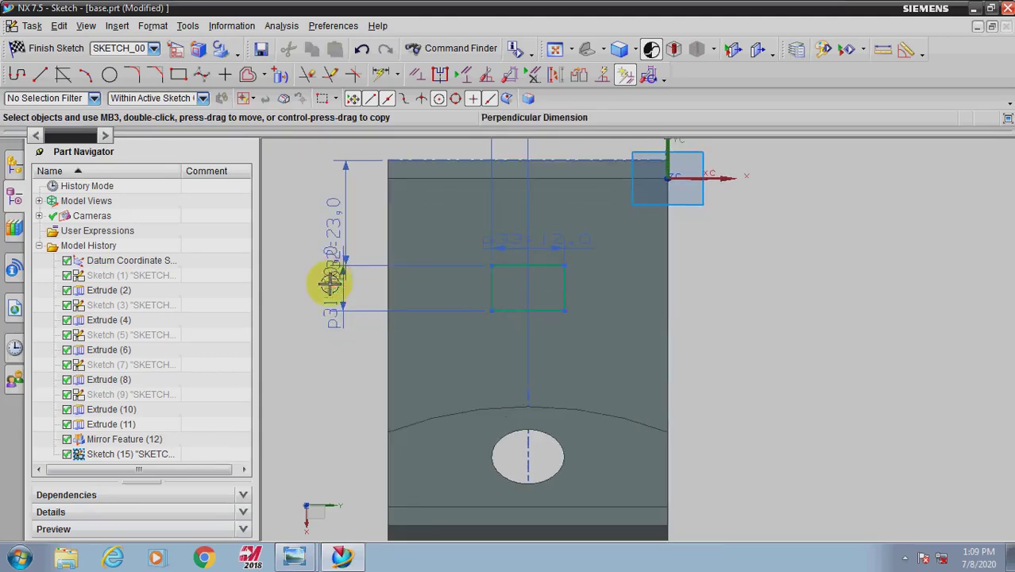
{"action": "left_click", "coordinate": [381, 74]}
{"action": "scroll", "coordinate": [459, 216], "scroll_direction": "down", "scroll_amount": 2}
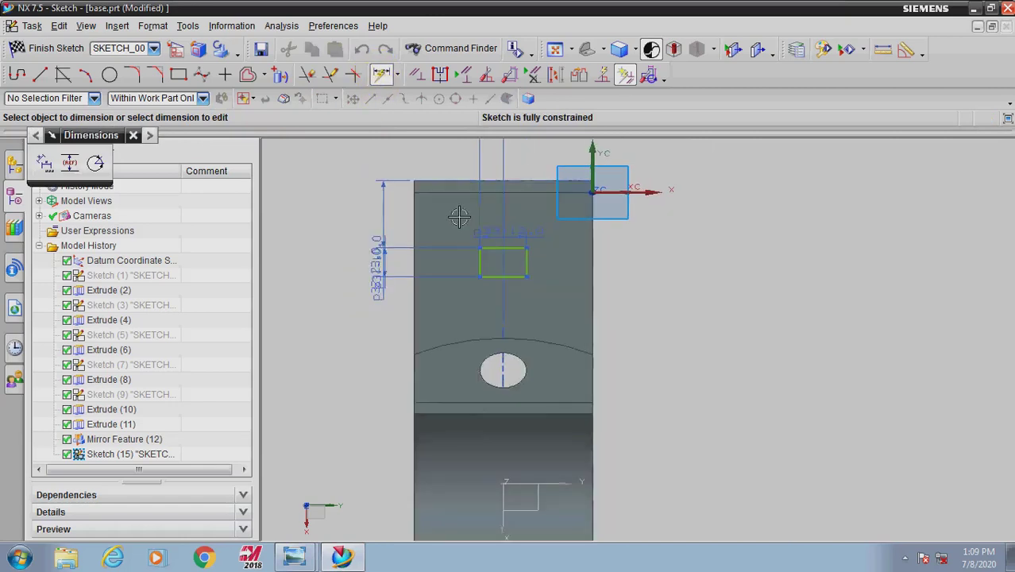
{"action": "scroll", "coordinate": [460, 216], "scroll_direction": "down", "scroll_amount": 1}
{"action": "scroll", "coordinate": [483, 182], "scroll_direction": "up", "scroll_amount": 1}
{"action": "left_click", "coordinate": [482, 181]}
{"action": "left_click", "coordinate": [632, 323]}
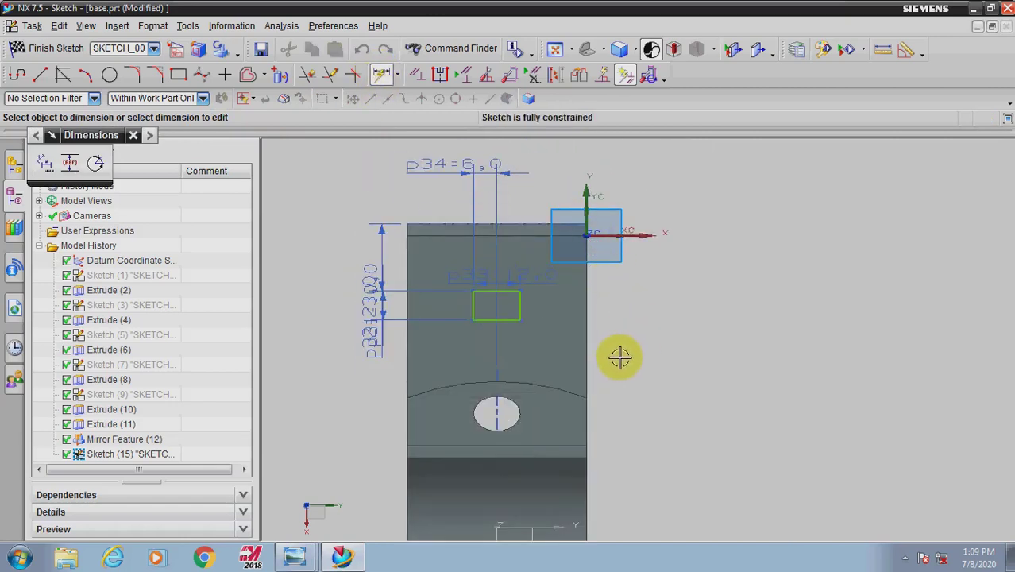
{"action": "scroll", "coordinate": [495, 316], "scroll_direction": "up", "scroll_amount": 2}
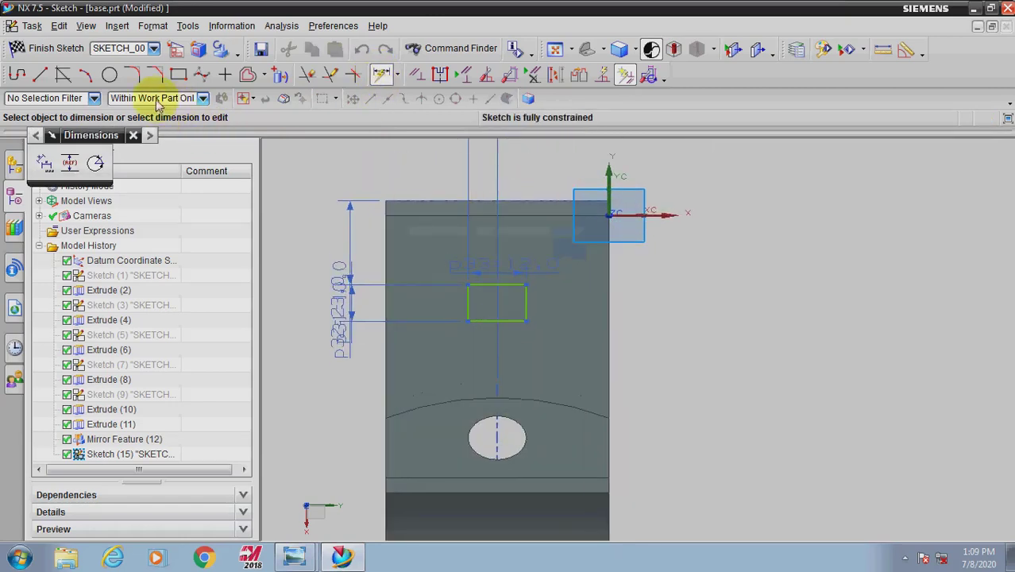
Step: Draw two circles centred on the midpoints of the rectangle's 12 mm sides, each passing through that side's corners
{"action": "left_click", "coordinate": [110, 74]}
{"action": "scroll", "coordinate": [486, 281], "scroll_direction": "up", "scroll_amount": 2}
{"action": "scroll", "coordinate": [486, 281], "scroll_direction": "down", "scroll_amount": 3}
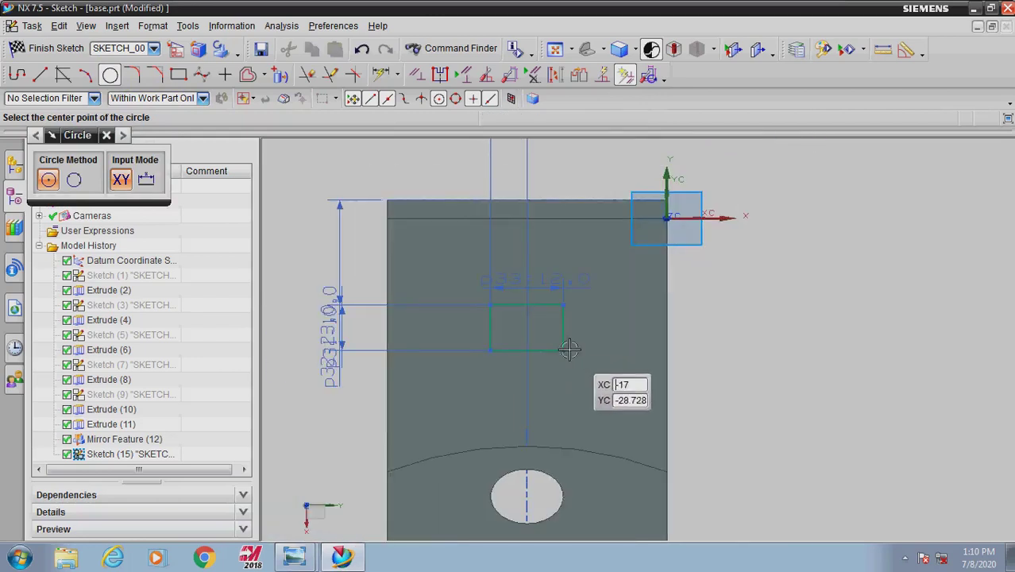
{"action": "scroll", "coordinate": [546, 278], "scroll_direction": "up", "scroll_amount": 3}
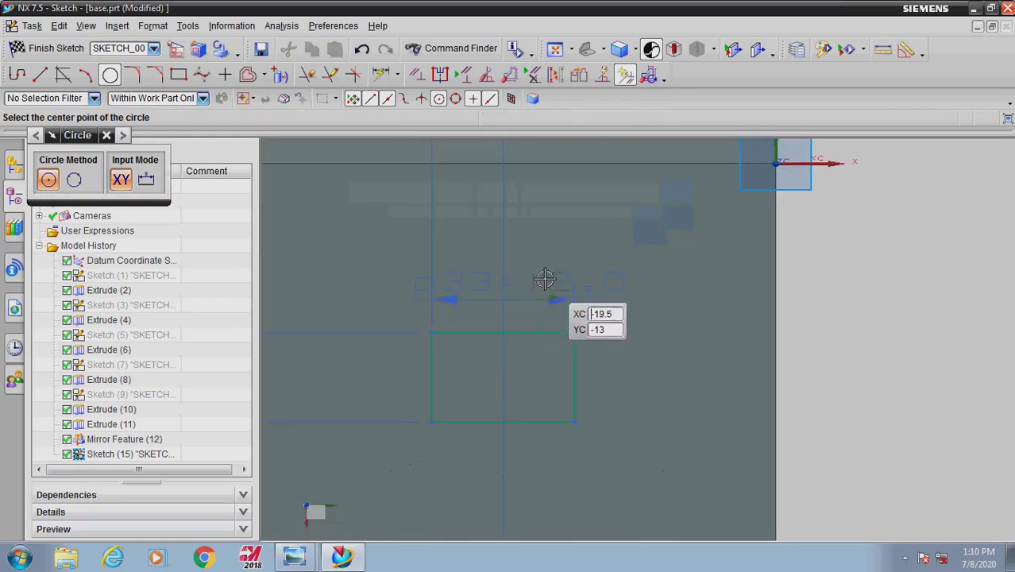
{"action": "left_click", "coordinate": [504, 332]}
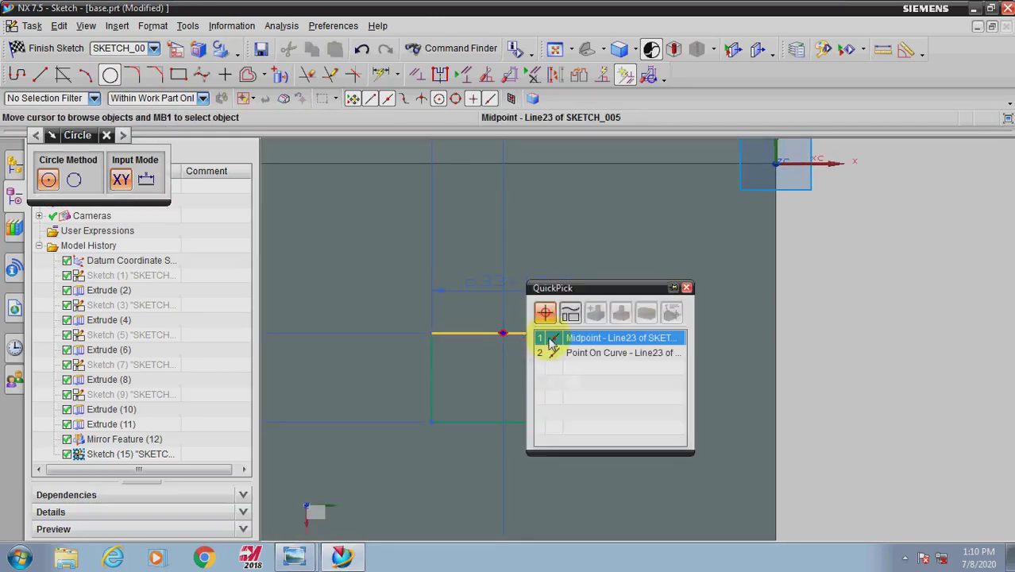
{"action": "left_click", "coordinate": [553, 337]}
{"action": "left_click", "coordinate": [431, 333]}
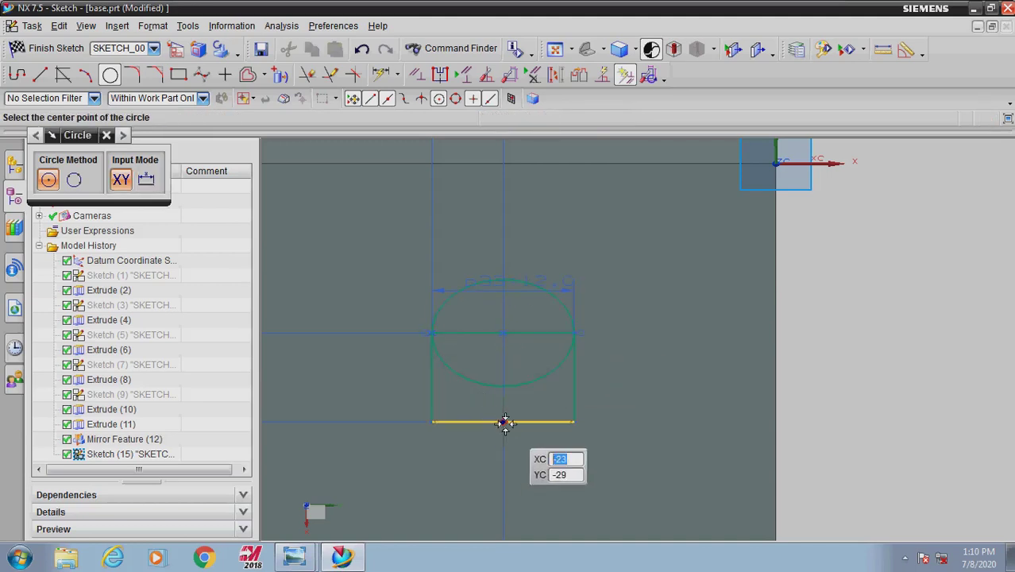
{"action": "left_click", "coordinate": [505, 421]}
{"action": "left_click", "coordinate": [564, 409]}
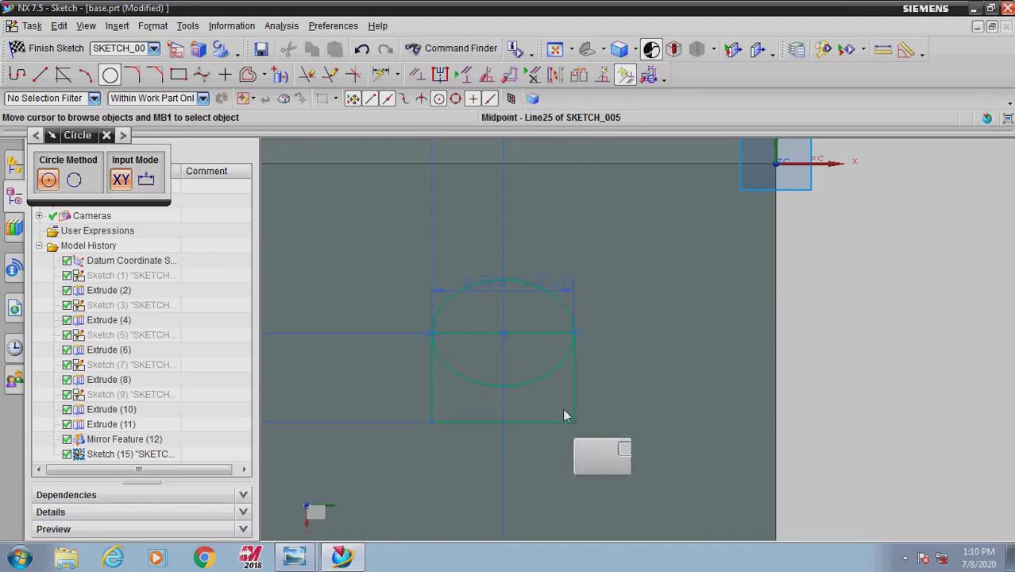
{"action": "left_click", "coordinate": [431, 421]}
{"action": "key", "text": "Escape"}
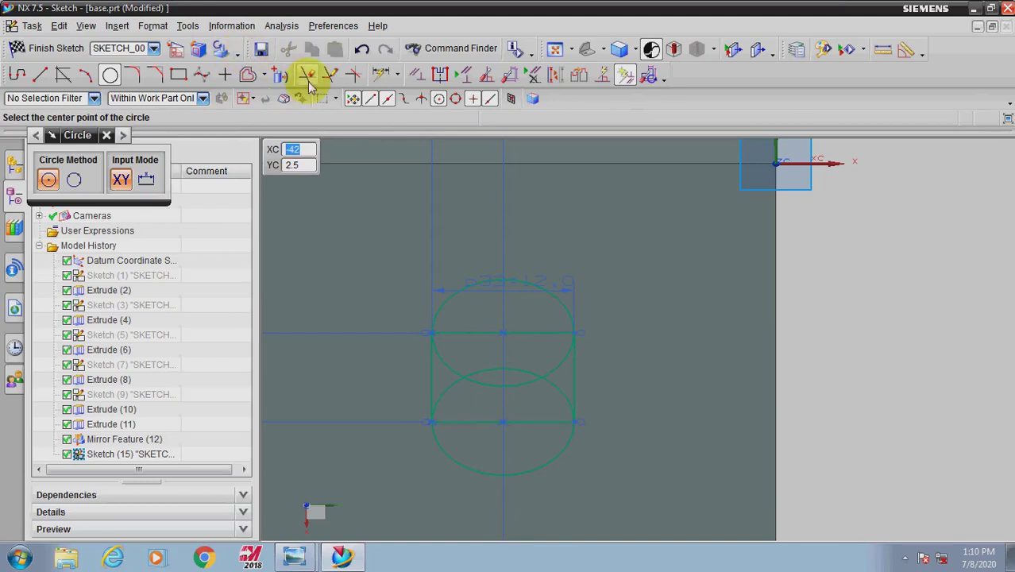
Step: Trim the inner arcs and the two 12 mm lines to leave a closed slot outline, then finish the sketch
{"action": "left_click", "coordinate": [307, 77]}
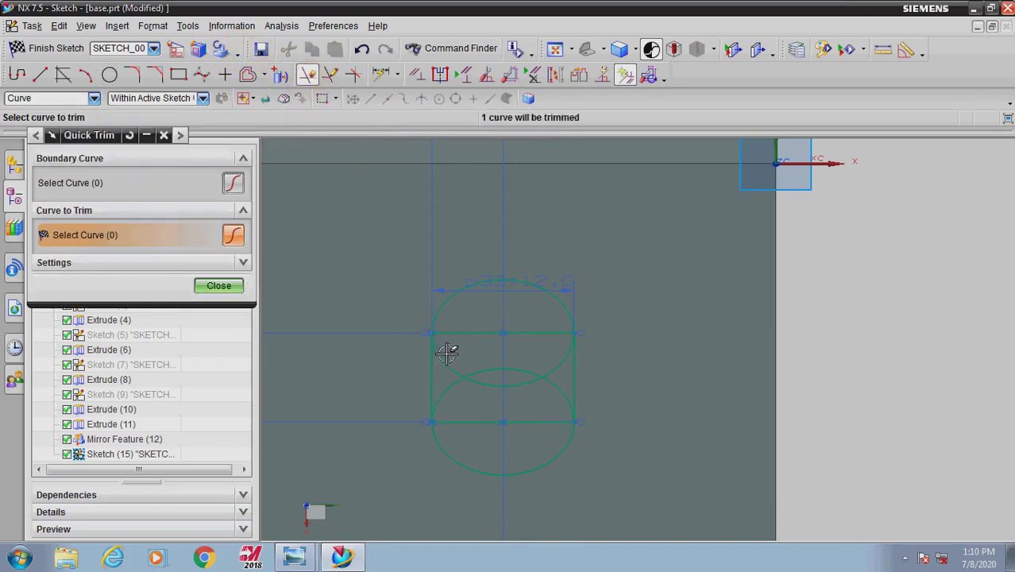
{"action": "left_click", "coordinate": [556, 375]}
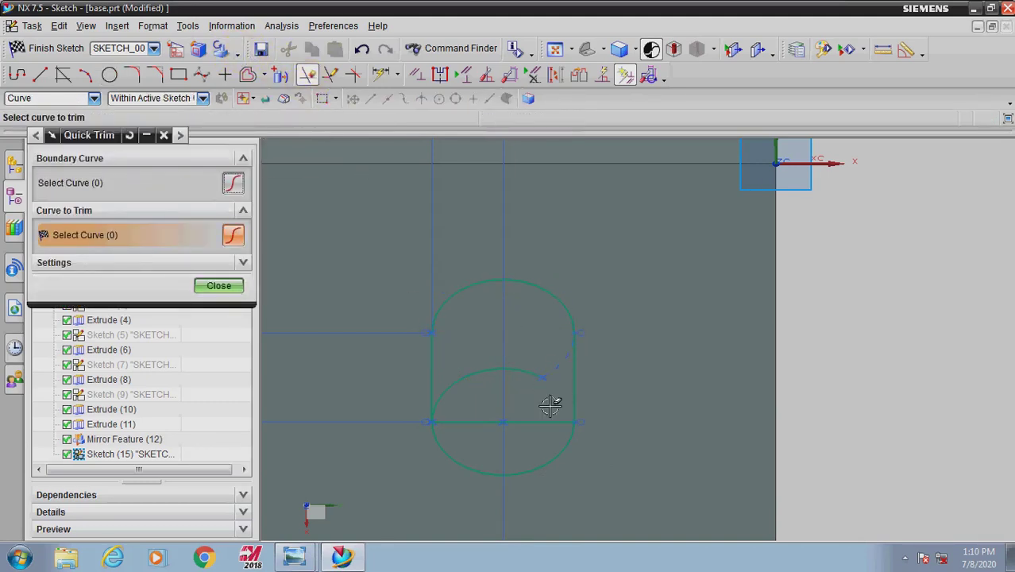
{"action": "scroll", "coordinate": [487, 374], "scroll_direction": "down", "scroll_amount": 5}
{"action": "middle_click", "coordinate": [675, 313]}
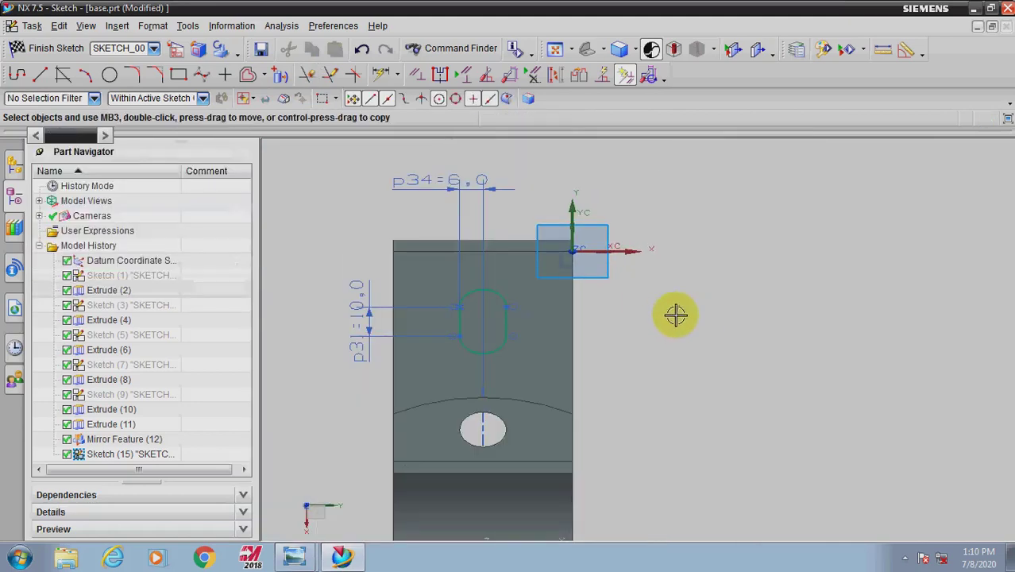
{"action": "left_click", "coordinate": [35, 47]}
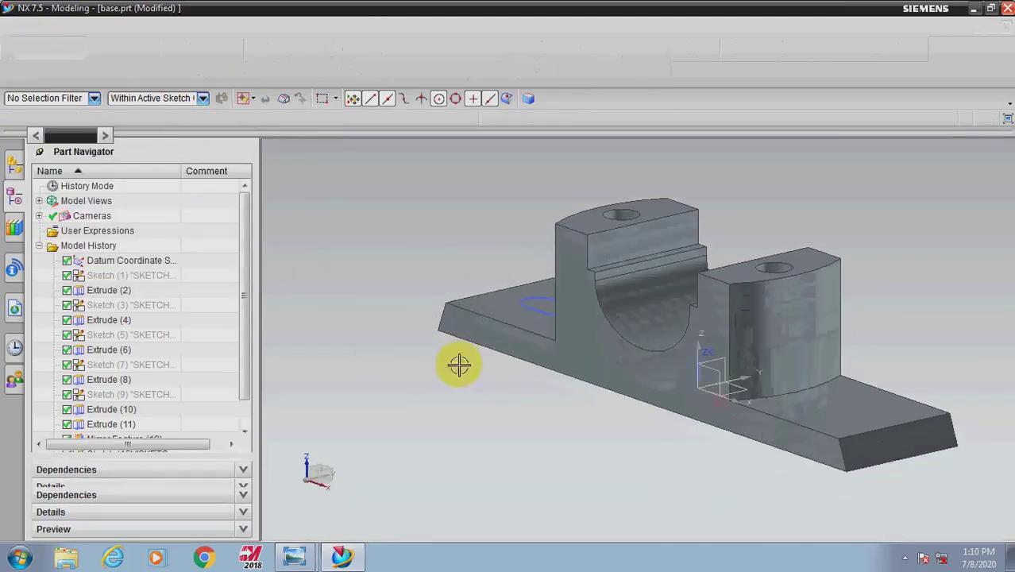
Step: Extrude the slot outline 38 mm downward through the base flange as a subtraction from the body
{"action": "mouse_move", "coordinate": [460, 363]}
{"action": "middle_mouse_down"}
{"action": "mouse_move", "coordinate": [521, 374]}
{"action": "mouse_move", "coordinate": [508, 375]}
{"action": "middle_mouse_up"}
{"action": "left_click", "coordinate": [72, 75]}
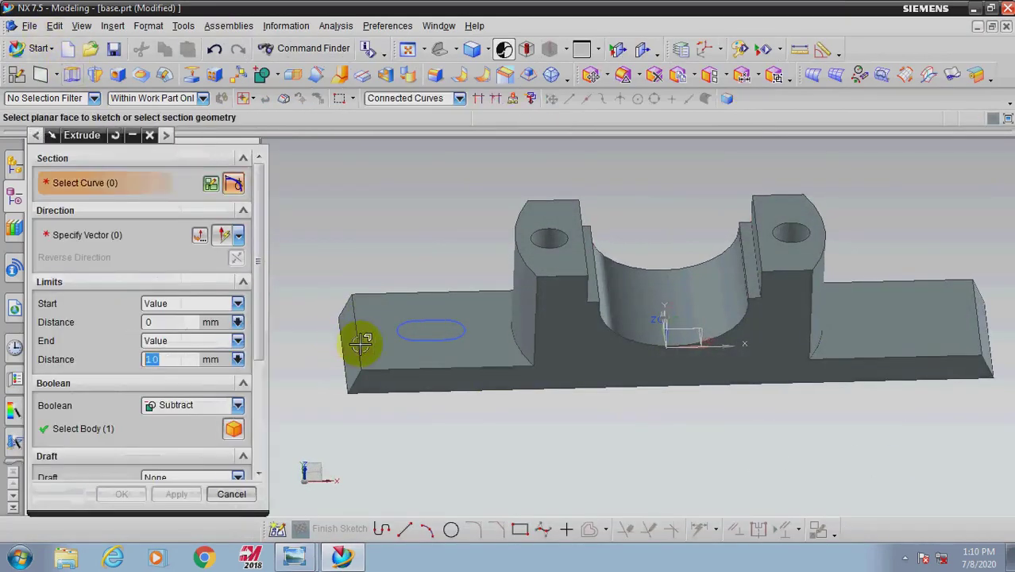
{"action": "left_click", "coordinate": [398, 338]}
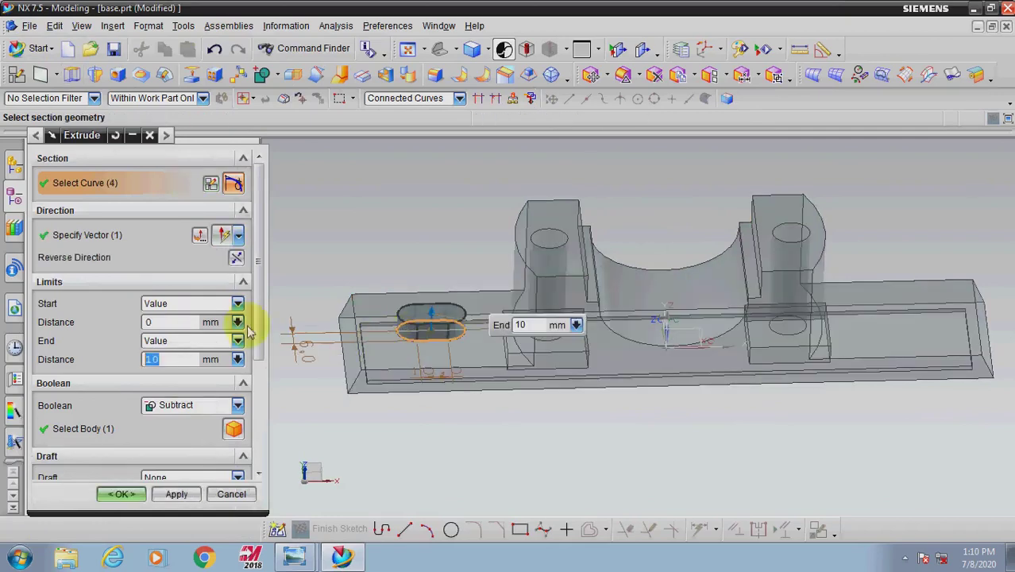
{"action": "left_click", "coordinate": [236, 258]}
{"action": "left_click_drag", "start_coordinate": [421, 340], "coordinate": [422, 397]}
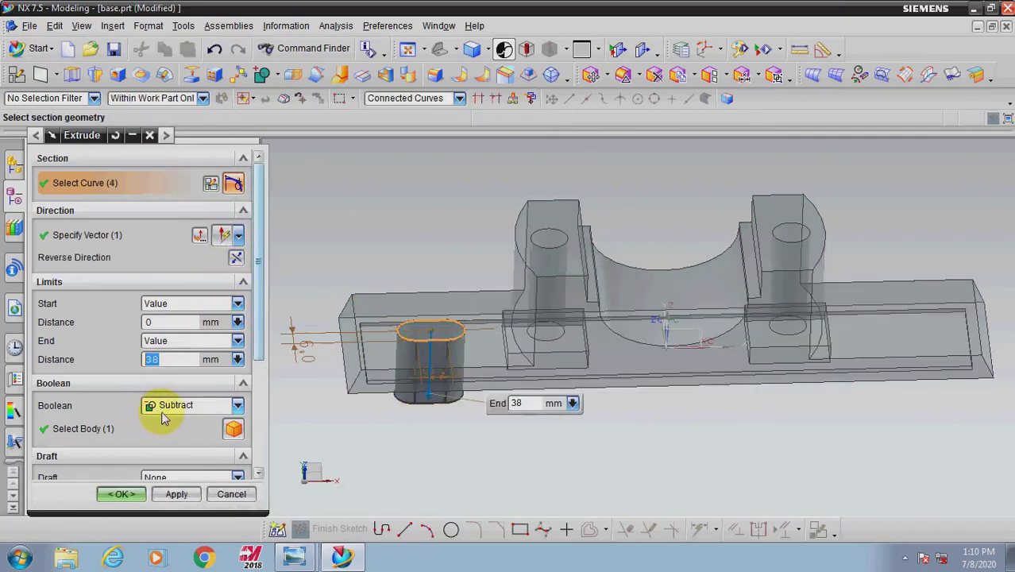
{"action": "left_click", "coordinate": [123, 494]}
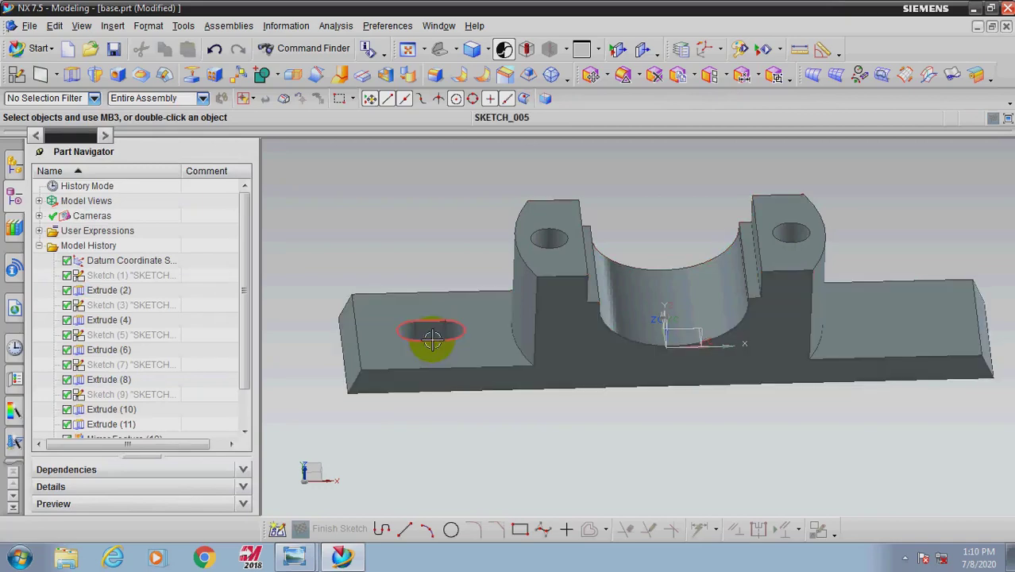
Step: Mirror the extruded slot cut to the opposite flange about the central vertical datum plane
{"action": "middle_click_drag", "start_coordinate": [489, 421], "coordinate": [449, 377]}
{"action": "scroll", "coordinate": [111, 429], "scroll_direction": "down", "scroll_amount": 1}
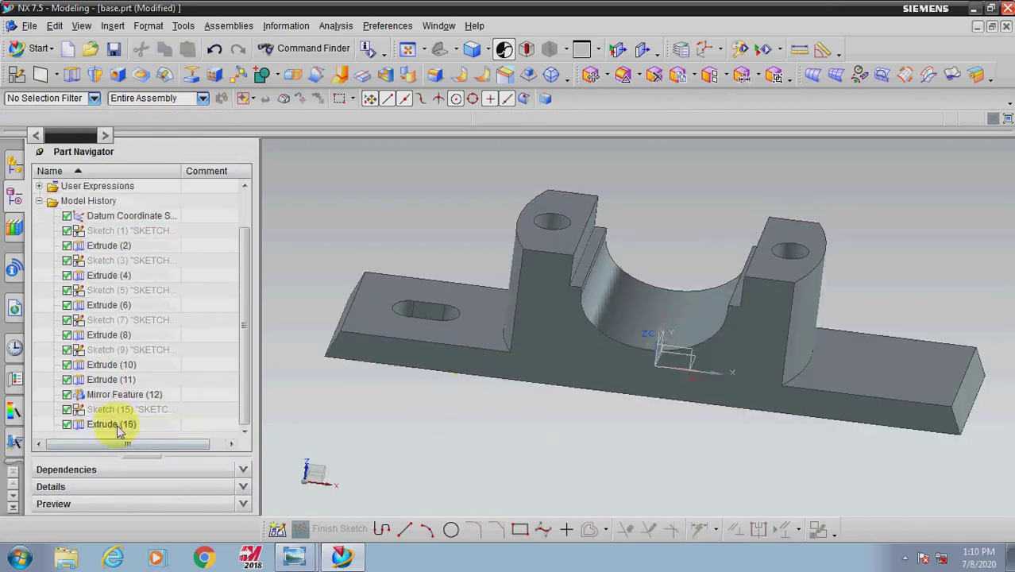
{"action": "left_click", "coordinate": [107, 425]}
{"action": "left_click", "coordinate": [113, 25]}
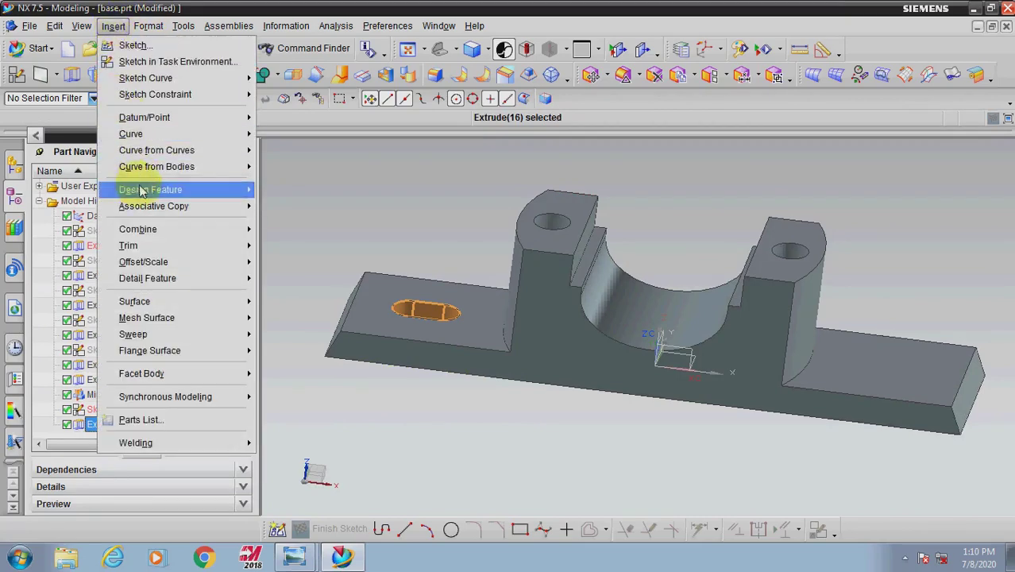
{"action": "mouse_move", "coordinate": [254, 209]}
{"action": "left_click", "coordinate": [307, 258]}
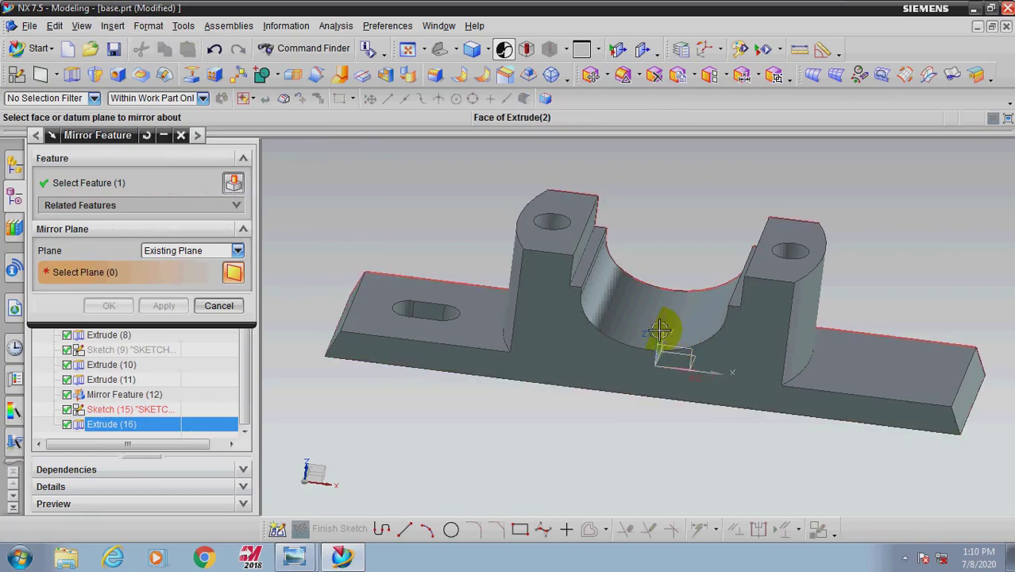
{"action": "scroll", "coordinate": [659, 329], "scroll_direction": "up", "scroll_amount": 5}
{"action": "left_click", "coordinate": [651, 362]}
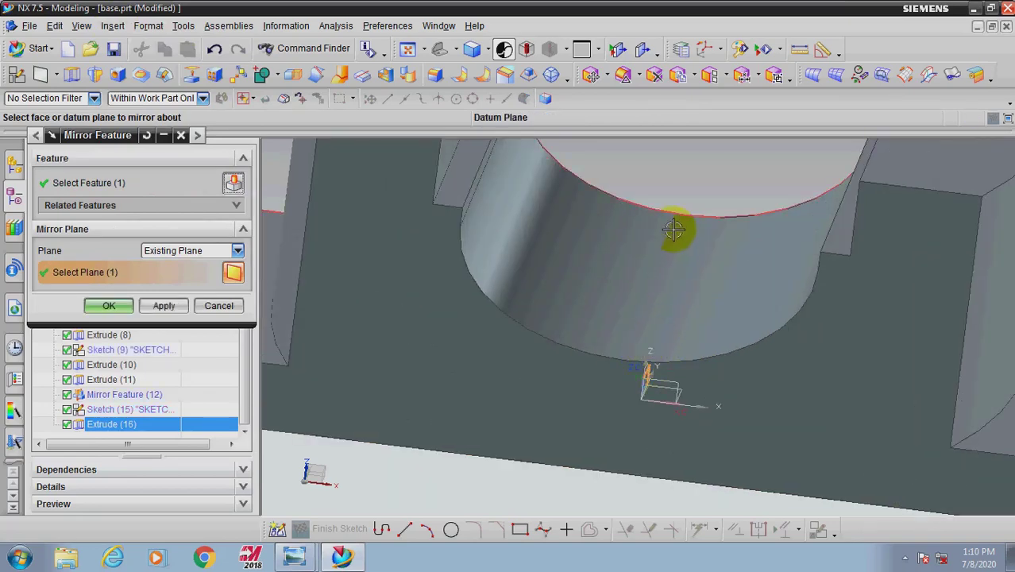
{"action": "middle_click", "coordinate": [667, 184]}
{"action": "scroll", "coordinate": [646, 186], "scroll_direction": "down", "scroll_amount": 5}
{"action": "middle_click_drag", "start_coordinate": [605, 254], "coordinate": [555, 288]}
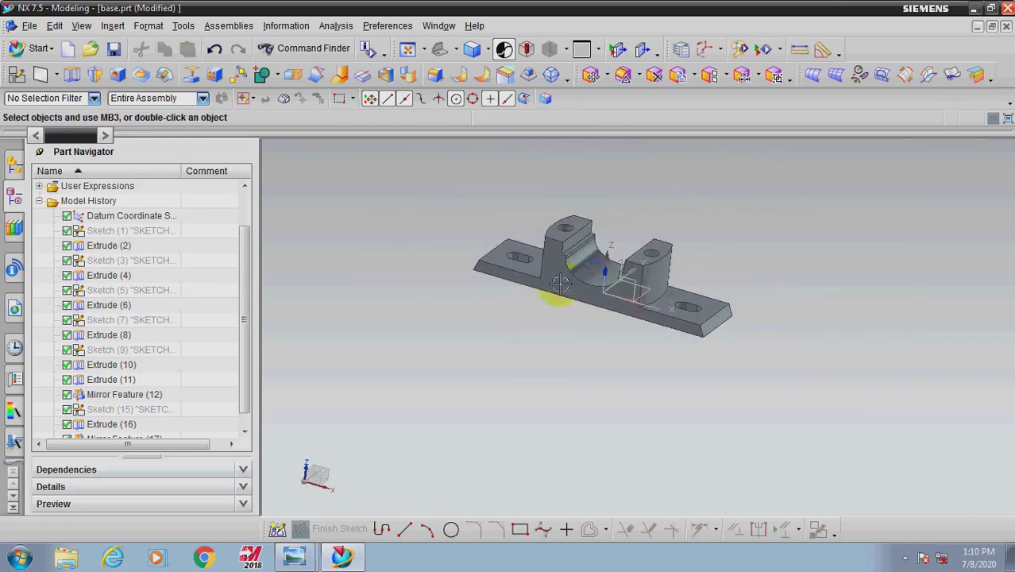
Step: Chamfer the upper edges of both flange slots using Offset and Angle with a 1 mm distance and 45° angle
{"action": "left_click", "coordinate": [505, 76]}
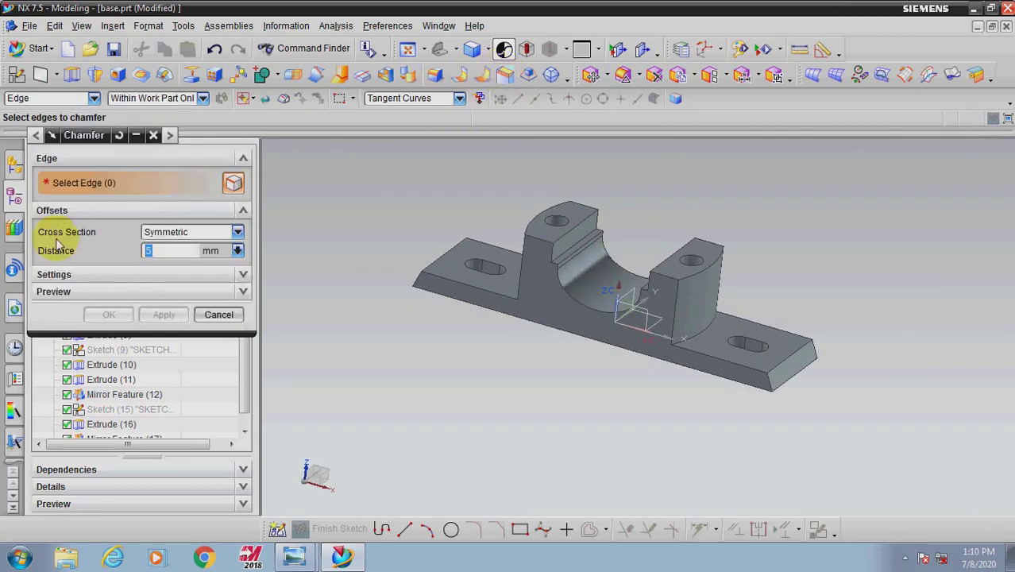
{"action": "left_click", "coordinate": [183, 232]}
{"action": "left_click", "coordinate": [168, 260]}
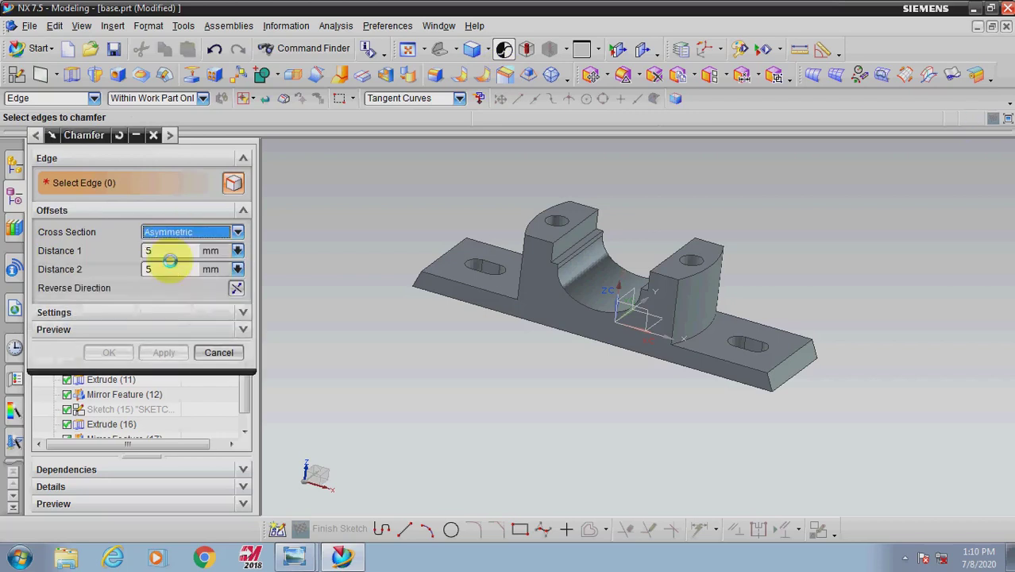
{"action": "left_click", "coordinate": [171, 232]}
{"action": "left_click", "coordinate": [172, 273]}
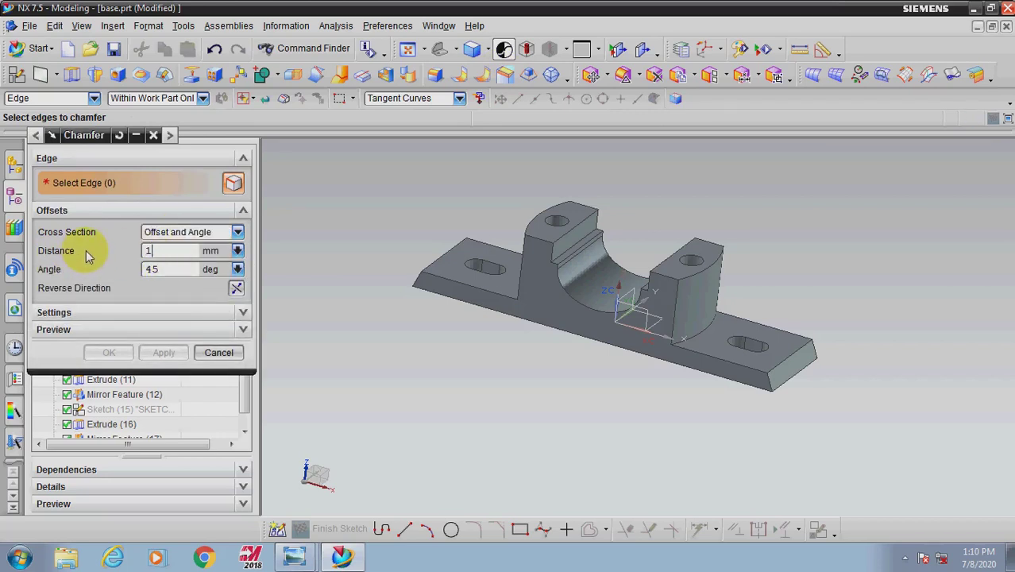
{"action": "scroll", "coordinate": [475, 267], "scroll_direction": "up", "scroll_amount": 3}
{"action": "left_click", "coordinate": [477, 256]}
{"action": "scroll", "coordinate": [476, 257], "scroll_direction": "down", "scroll_amount": 3}
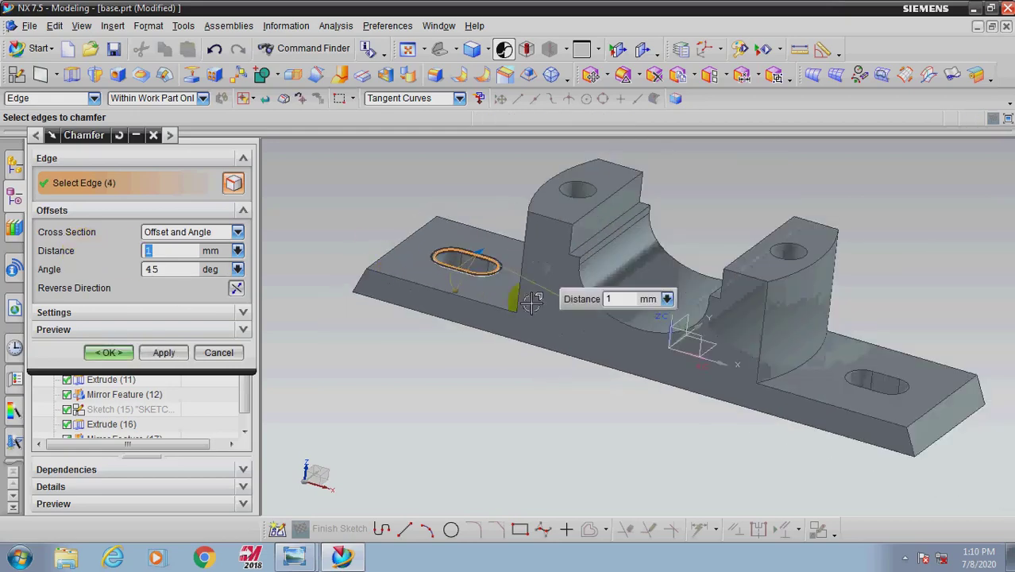
{"action": "scroll", "coordinate": [861, 366], "scroll_direction": "up", "scroll_amount": 4}
{"action": "left_click", "coordinate": [857, 361]}
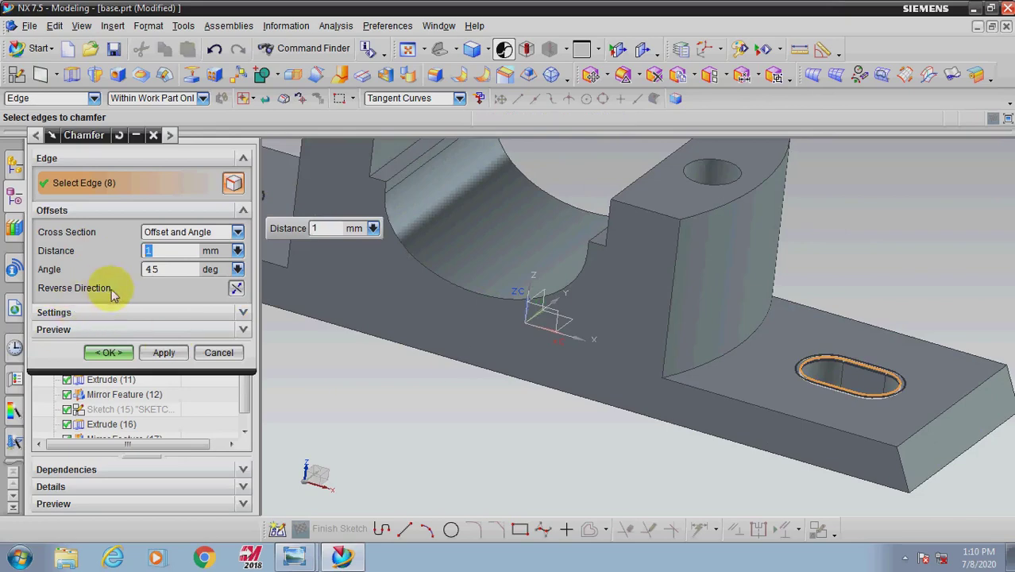
{"action": "left_click", "coordinate": [109, 352]}
{"action": "scroll", "coordinate": [412, 372], "scroll_direction": "down", "scroll_amount": 4}
{"action": "middle_click_drag", "start_coordinate": [412, 372], "coordinate": [482, 390]}
Step: Check the chamfer note in the reference drawing and chamfer both end edges of the semicircular bore at 2 mm, 45°, using Offset and Angle
{"action": "left_click", "coordinate": [293, 558]}
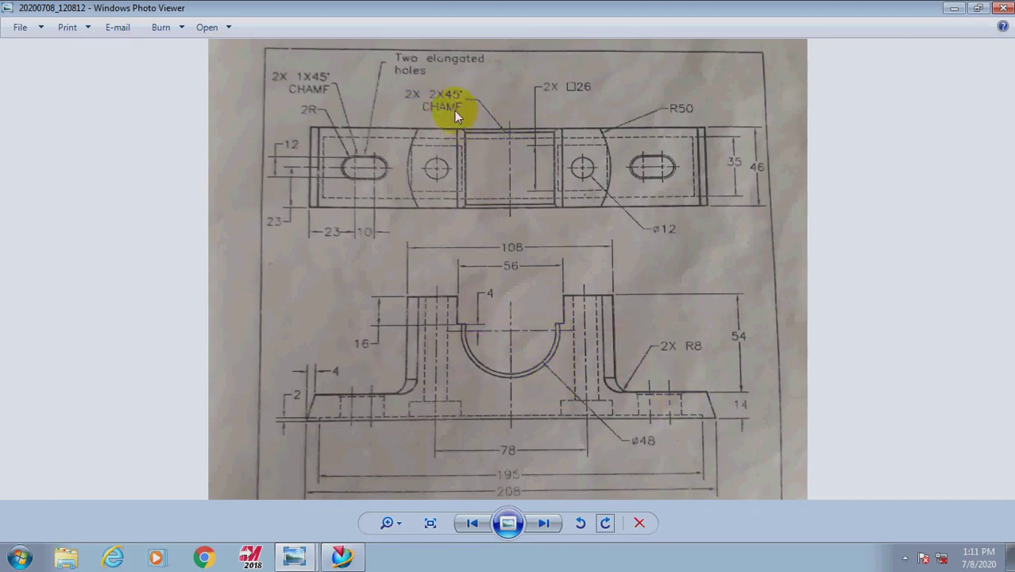
{"action": "left_click", "coordinate": [341, 556]}
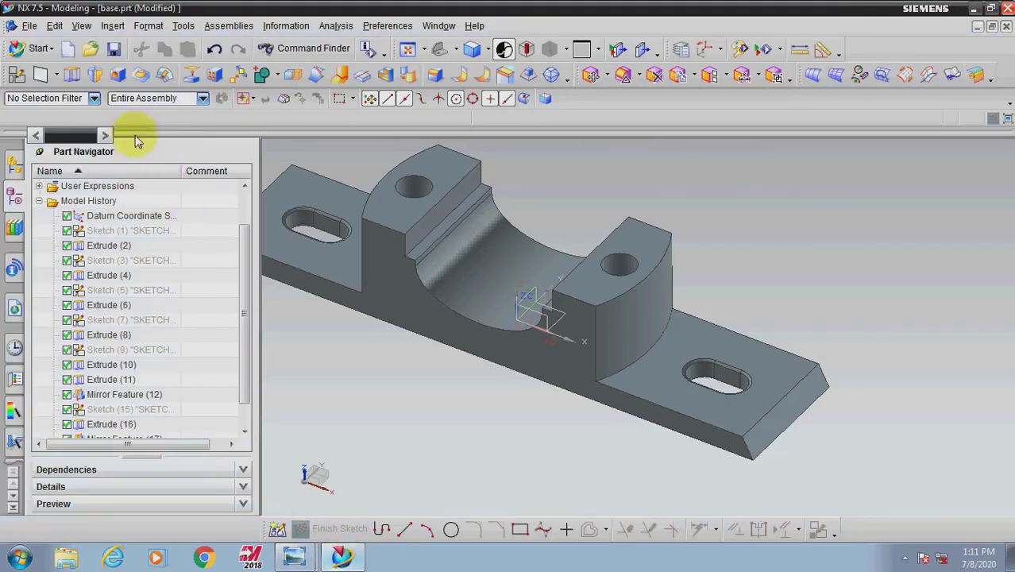
{"action": "left_click", "coordinate": [481, 78]}
{"action": "left_click", "coordinate": [186, 232]}
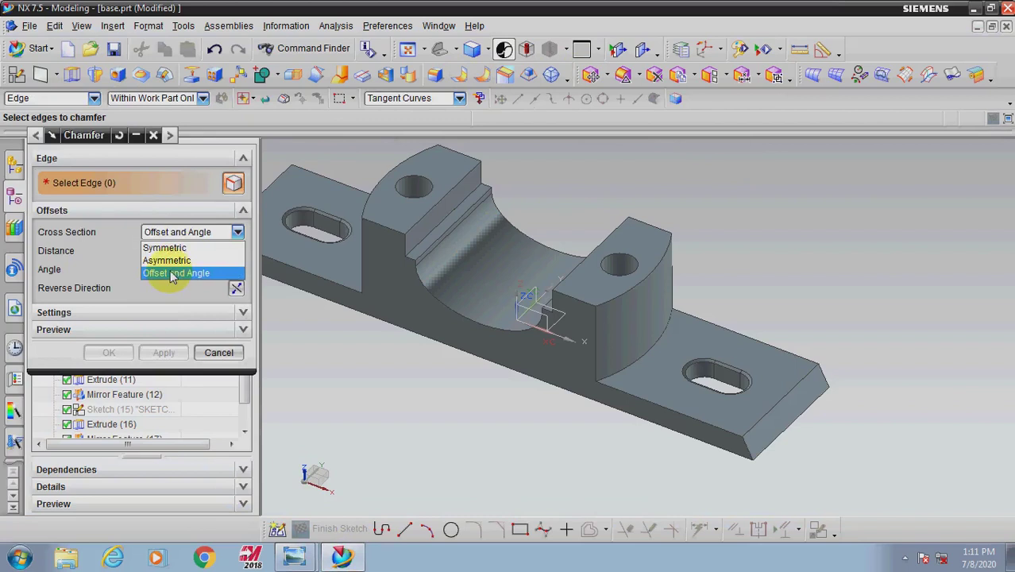
{"action": "left_click", "coordinate": [171, 274]}
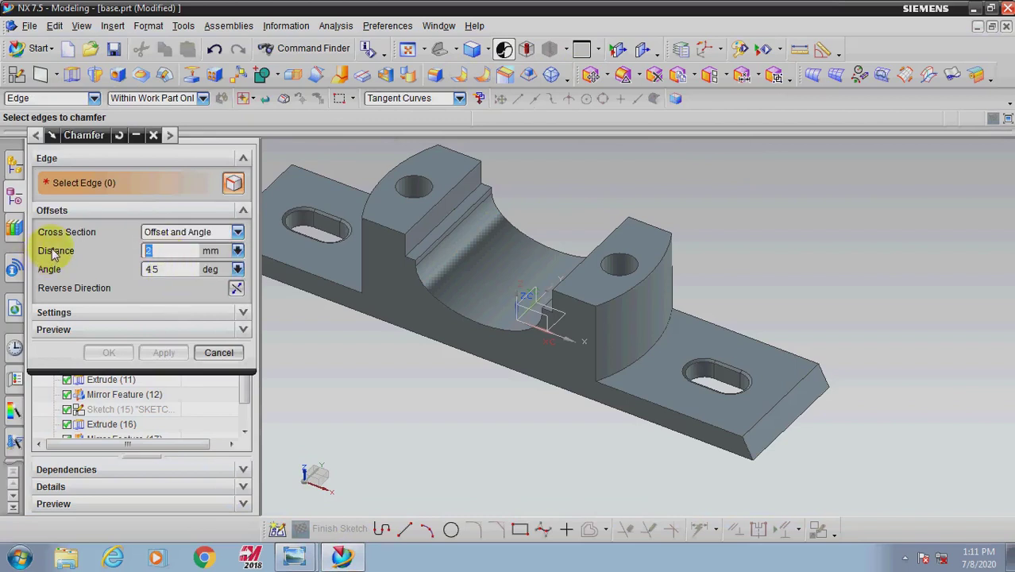
{"action": "left_click", "coordinate": [425, 288]}
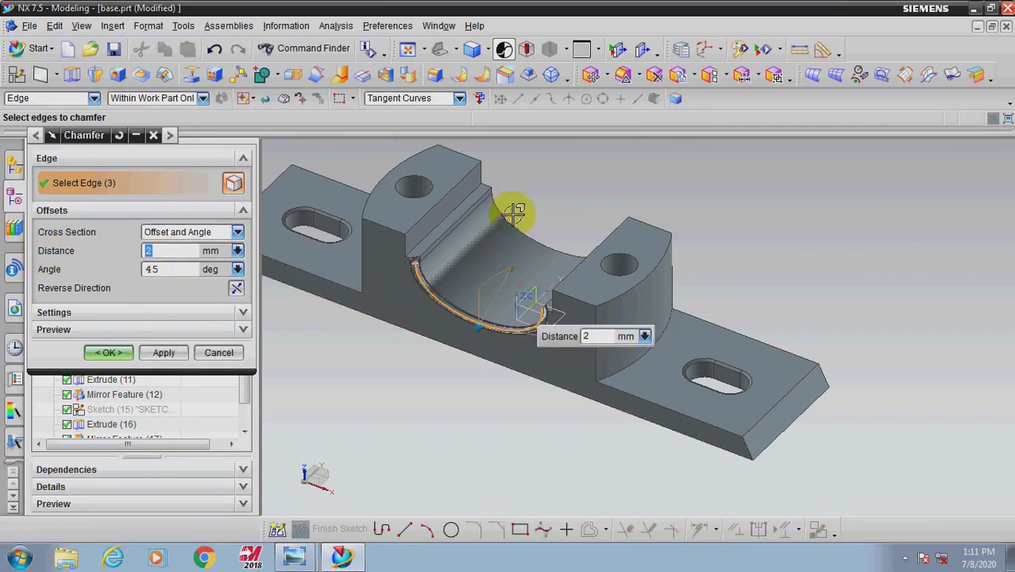
{"action": "left_click", "coordinate": [119, 352]}
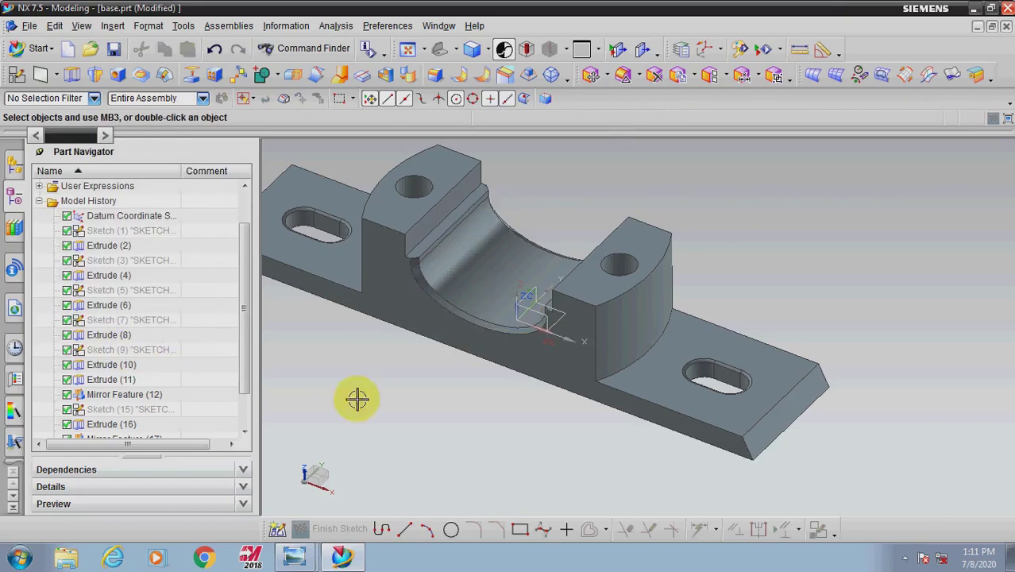
Step: Blend the two curved edges where the upright bosses meet the base flanges with an 8 mm radius
{"action": "middle_click_drag", "start_coordinate": [355, 400], "coordinate": [672, 365]}
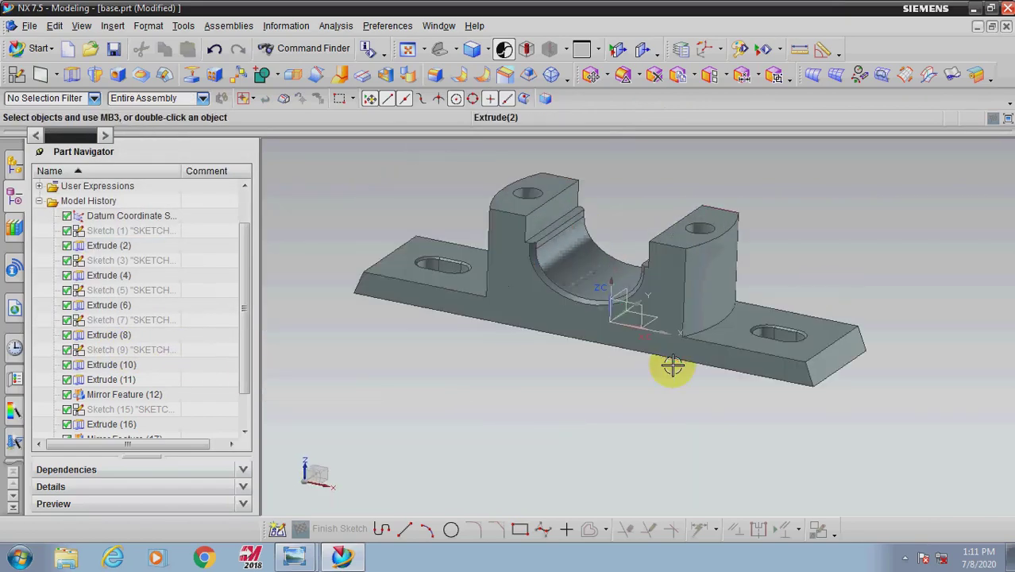
{"action": "left_click", "coordinate": [438, 77]}
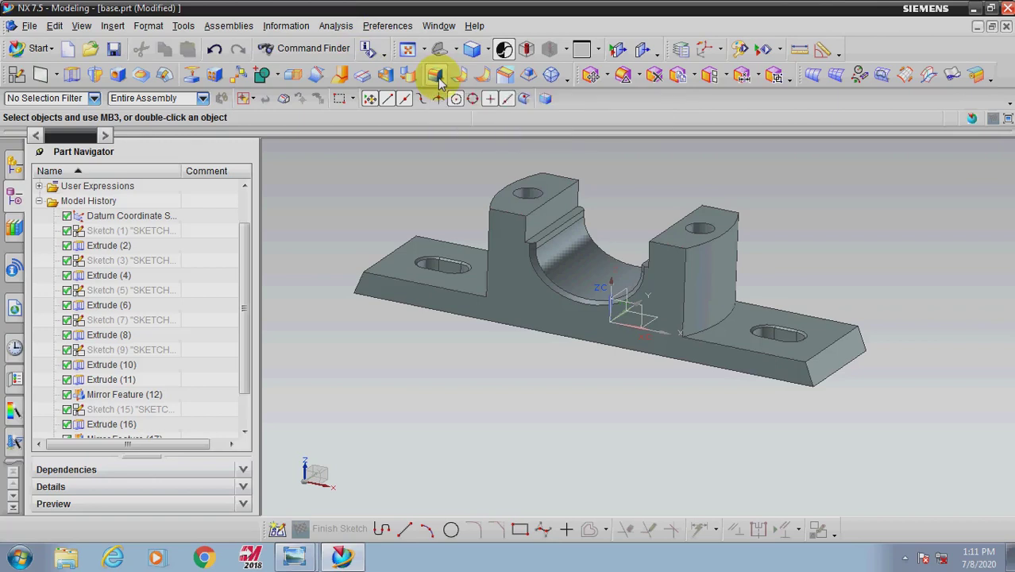
{"action": "double_click", "coordinate": [168, 205]}
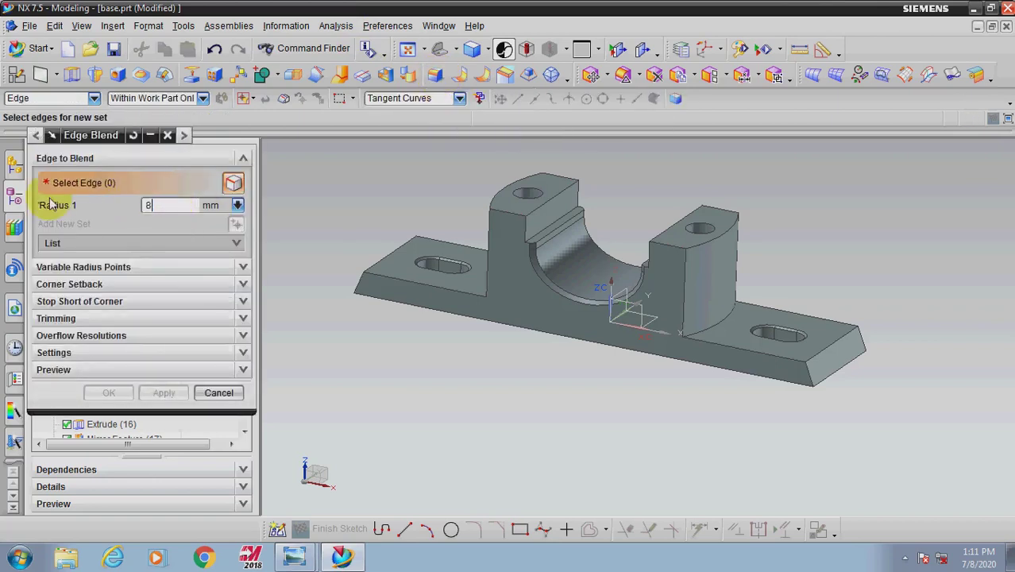
{"action": "left_click", "coordinate": [720, 316]}
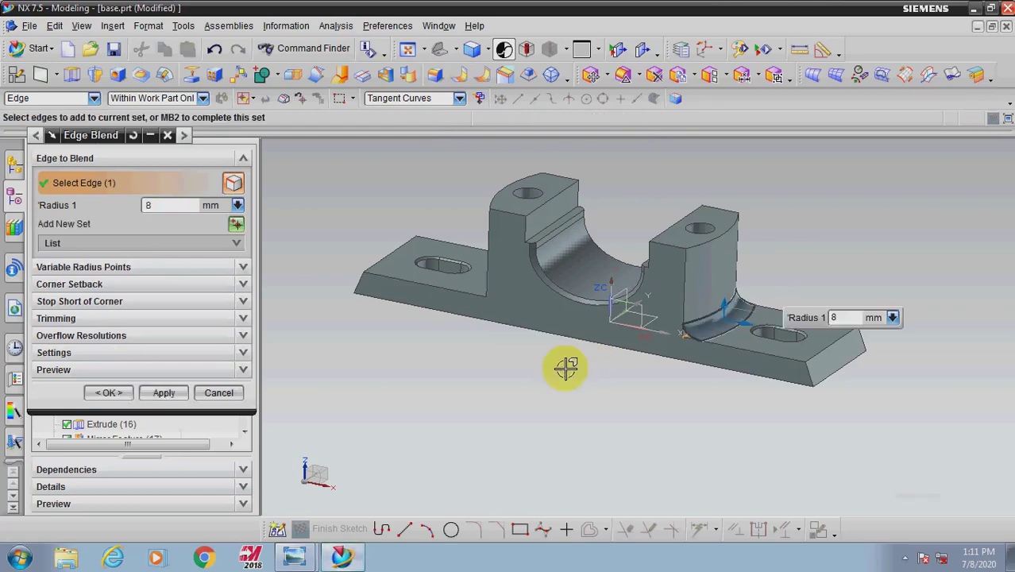
{"action": "middle_click_drag", "start_coordinate": [564, 367], "coordinate": [635, 412]}
{"action": "left_click", "coordinate": [486, 254]}
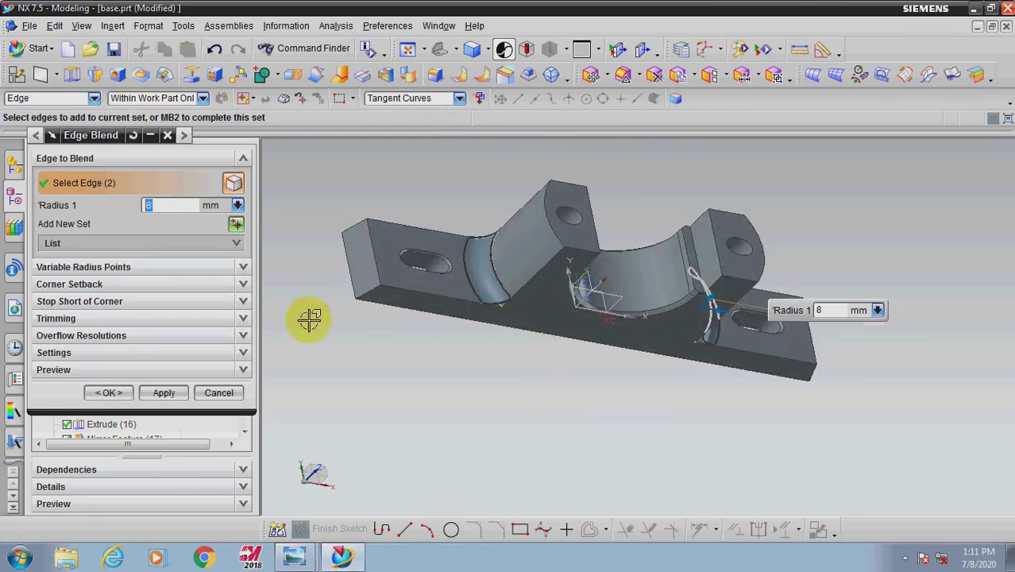
{"action": "left_click", "coordinate": [109, 392]}
Step: Save the finished base part
{"action": "middle_click_drag", "start_coordinate": [552, 404], "coordinate": [503, 388]}
{"action": "scroll", "coordinate": [594, 185], "scroll_direction": "up", "scroll_amount": 3}
{"action": "mouse_move", "coordinate": [594, 185]}
{"action": "middle_mouse_down"}
{"action": "mouse_move", "coordinate": [702, 222]}
{"action": "mouse_move", "coordinate": [646, 222]}
{"action": "mouse_move", "coordinate": [654, 239]}
{"action": "middle_mouse_up"}
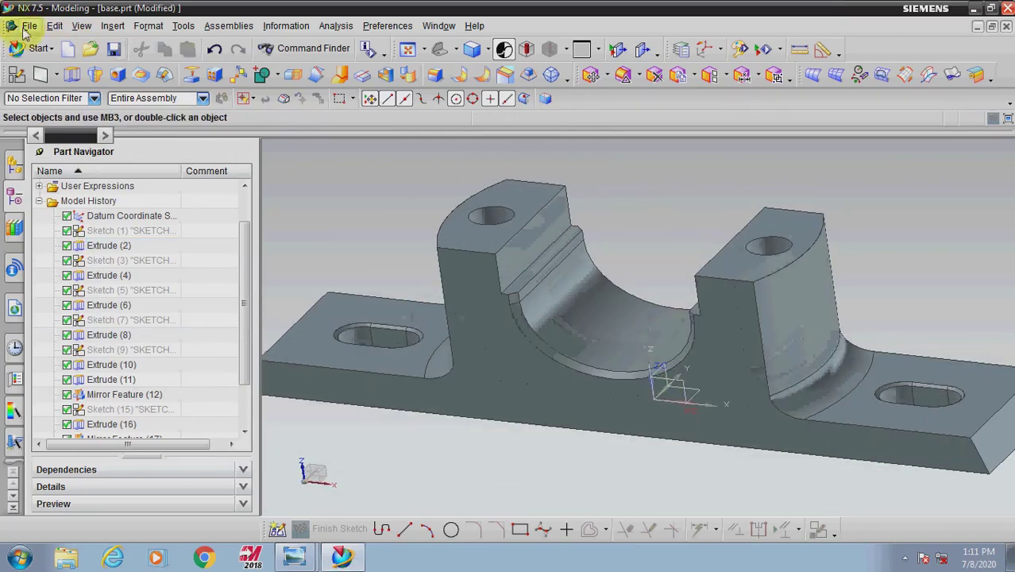
{"action": "left_click", "coordinate": [115, 50]}
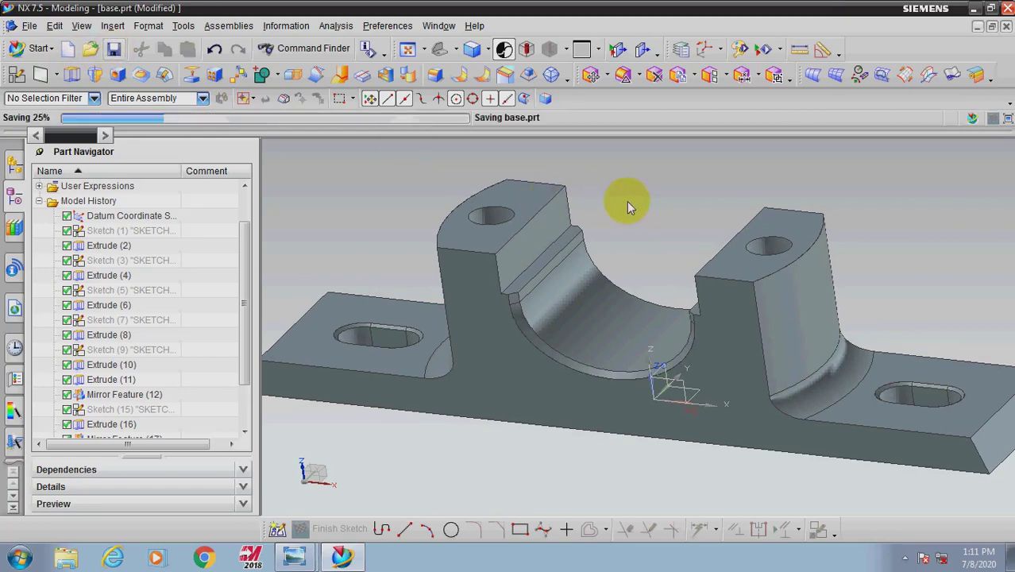